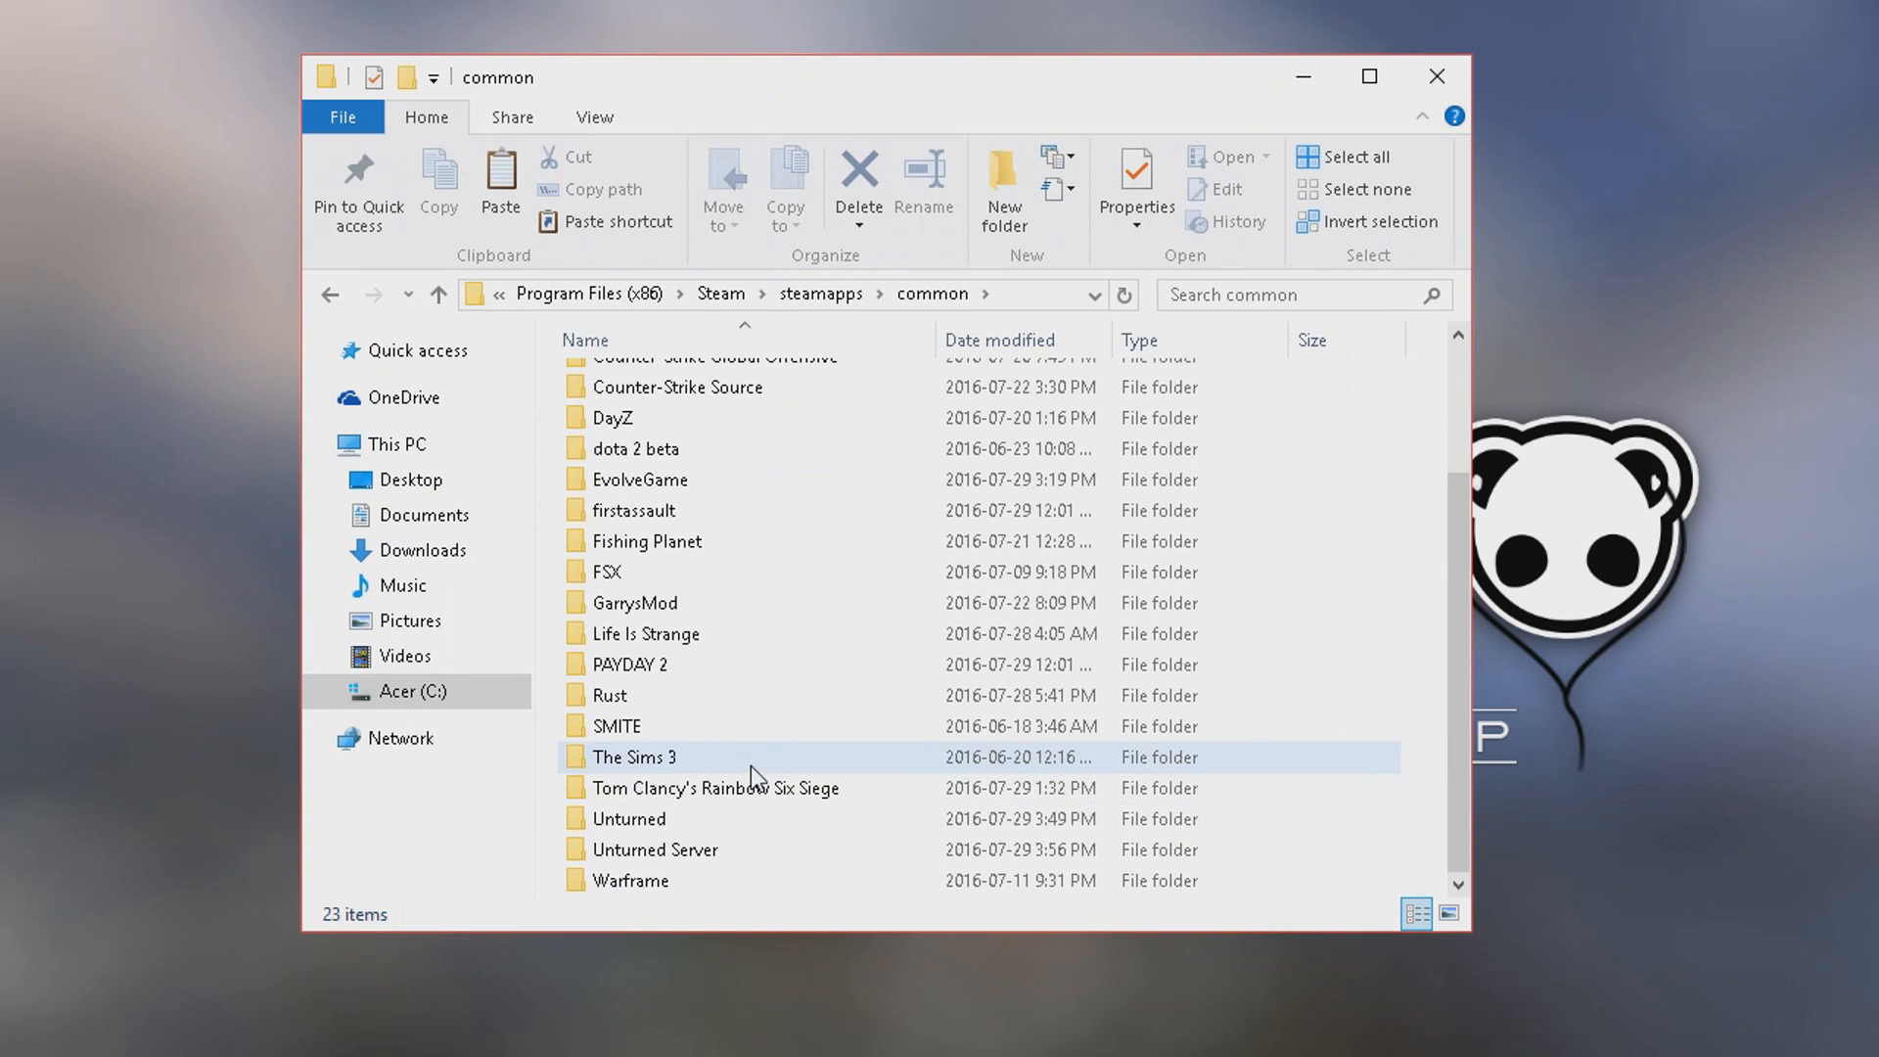
Examine the contents of the Unturned game folder and return to the common folder.
{"action": "double_click", "coordinate": [726, 818]}
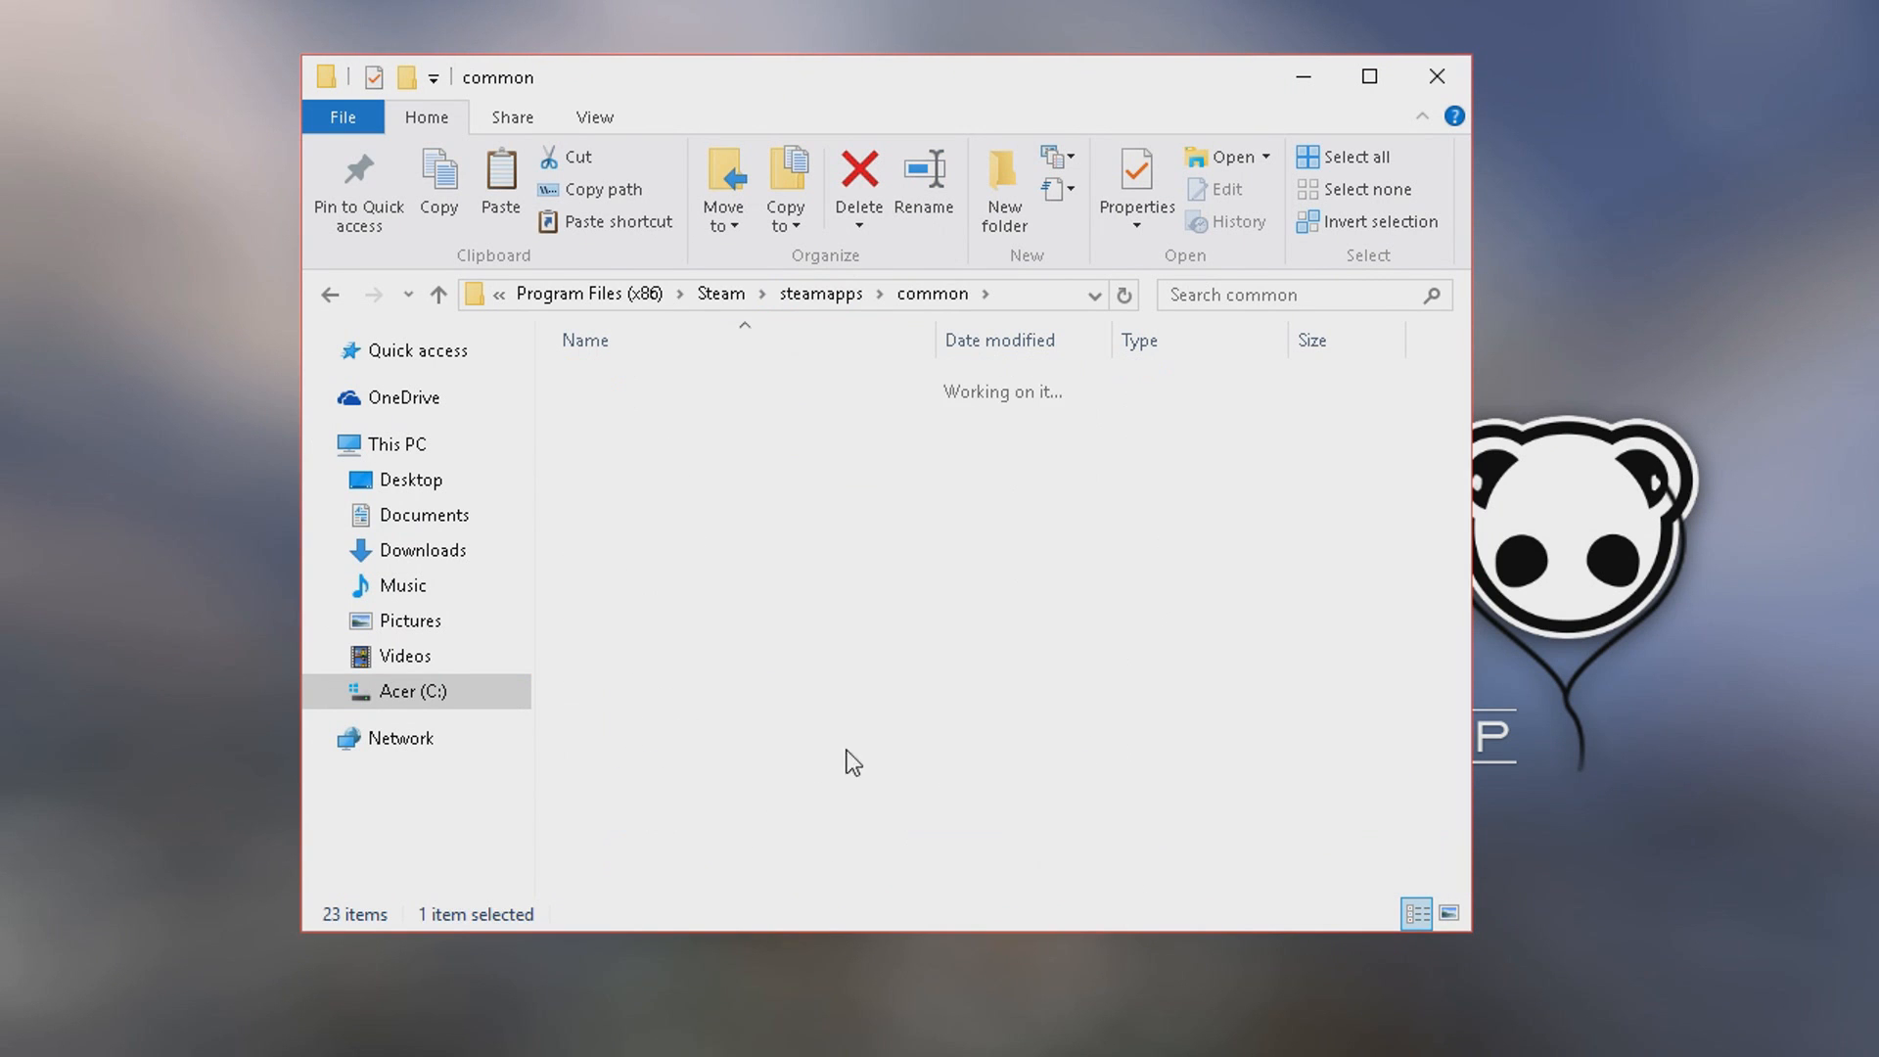
{"action": "scroll", "coordinate": [695, 697], "scroll_direction": "down", "scroll_amount": 1}
{"action": "scroll", "coordinate": [695, 697], "scroll_direction": "up", "scroll_amount": 1}
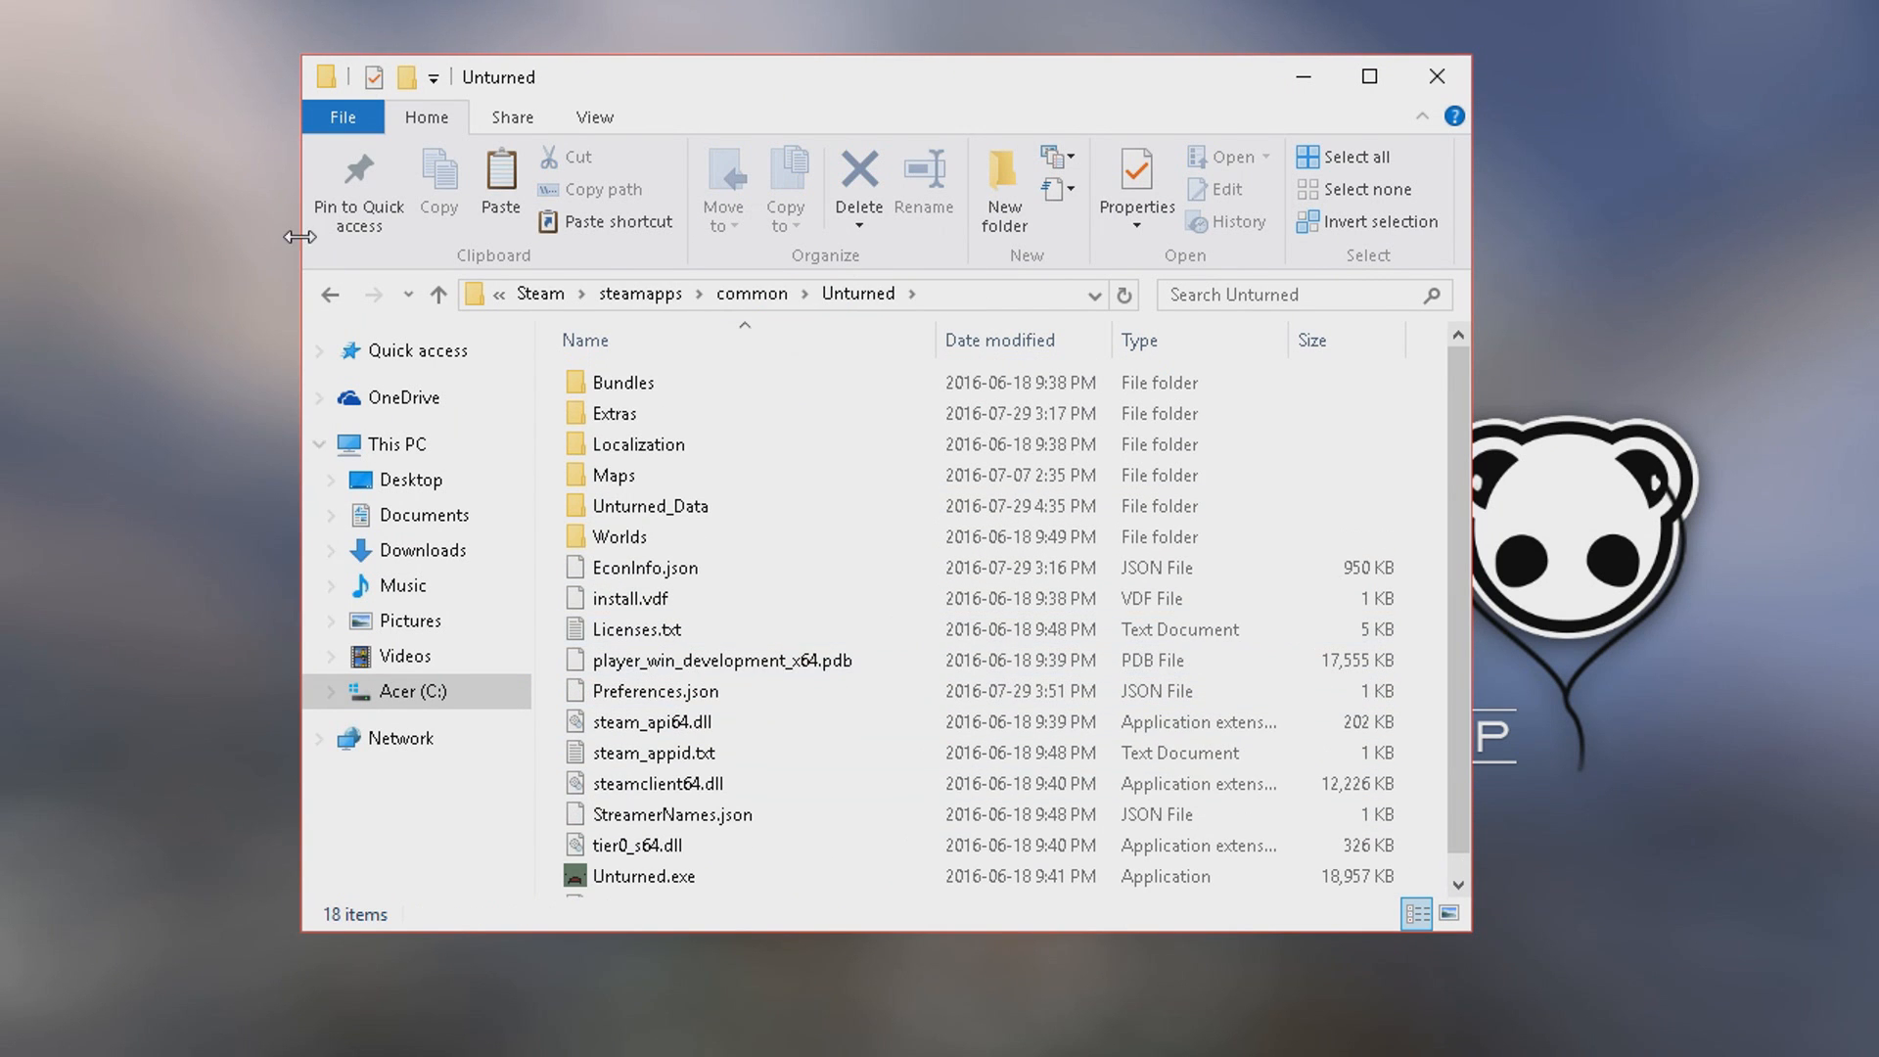
{"action": "left_click", "coordinate": [330, 293]}
{"action": "scroll", "coordinate": [842, 764], "scroll_direction": "down", "scroll_amount": 1}
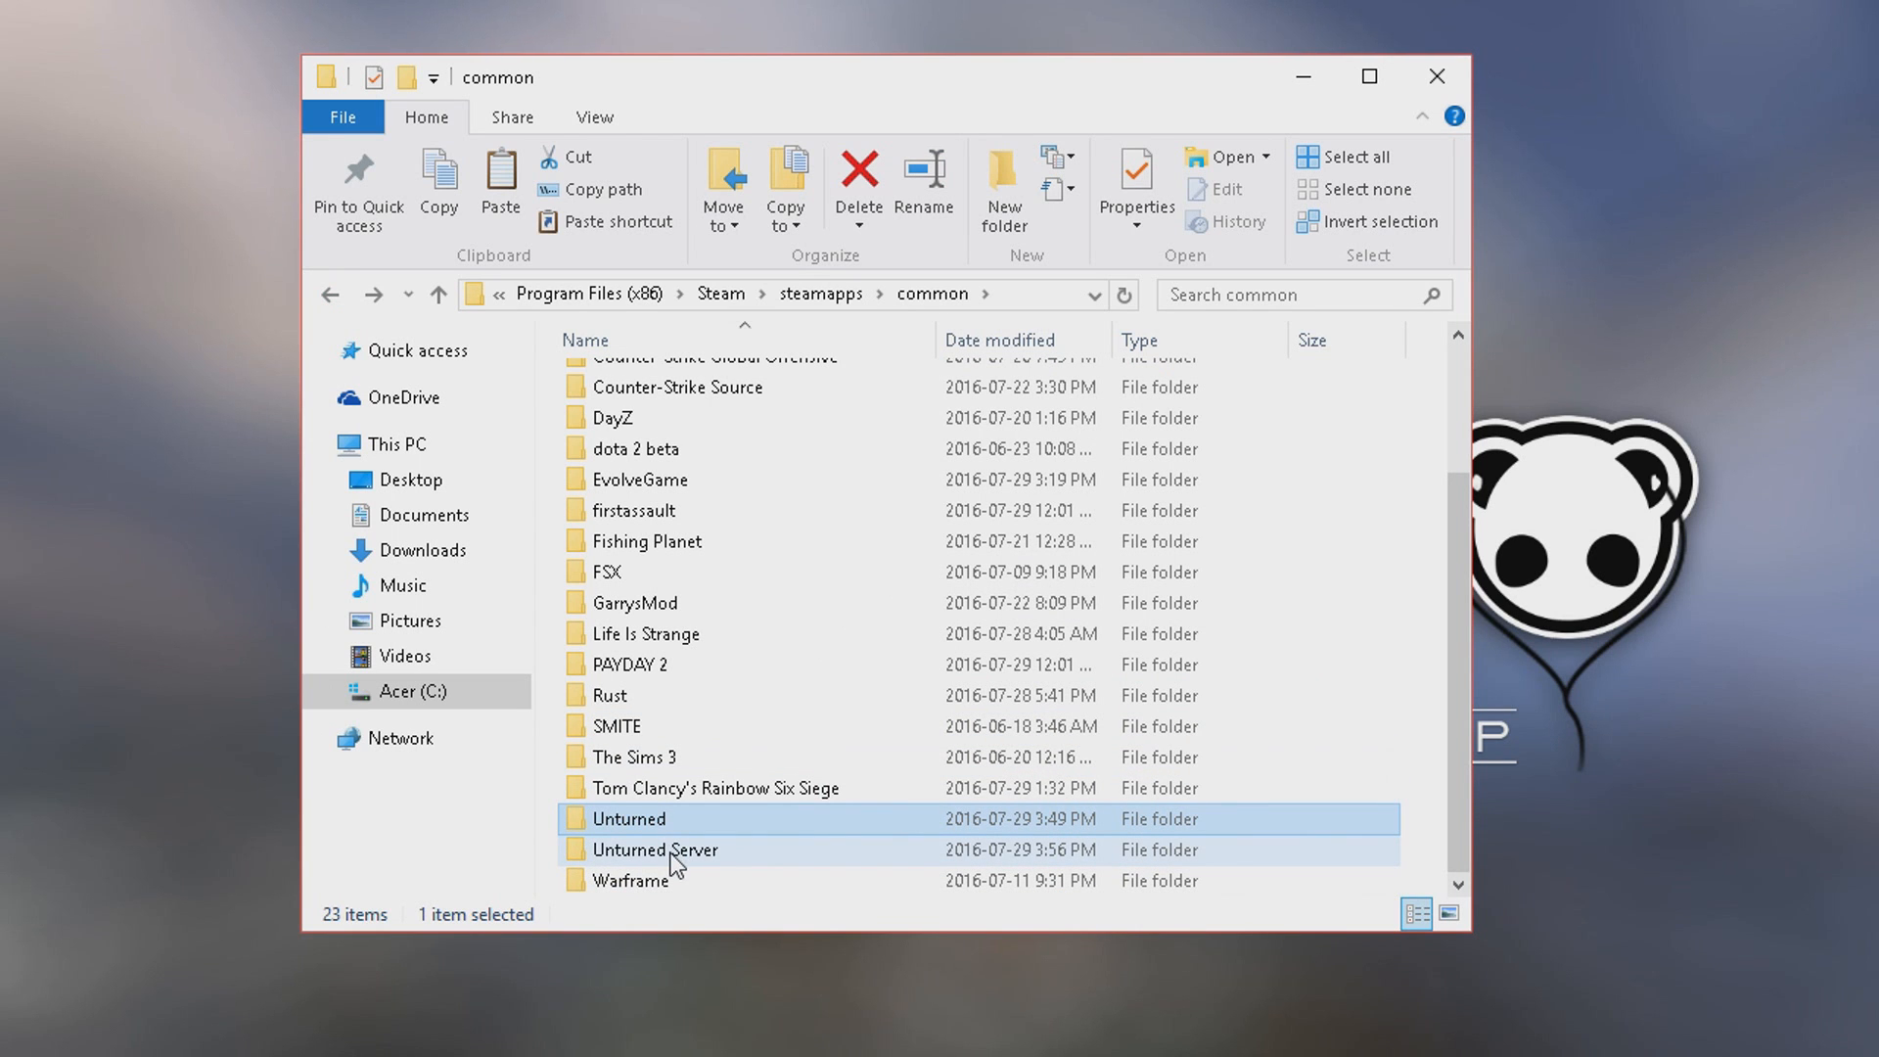
{"action": "double_click", "coordinate": [697, 816]}
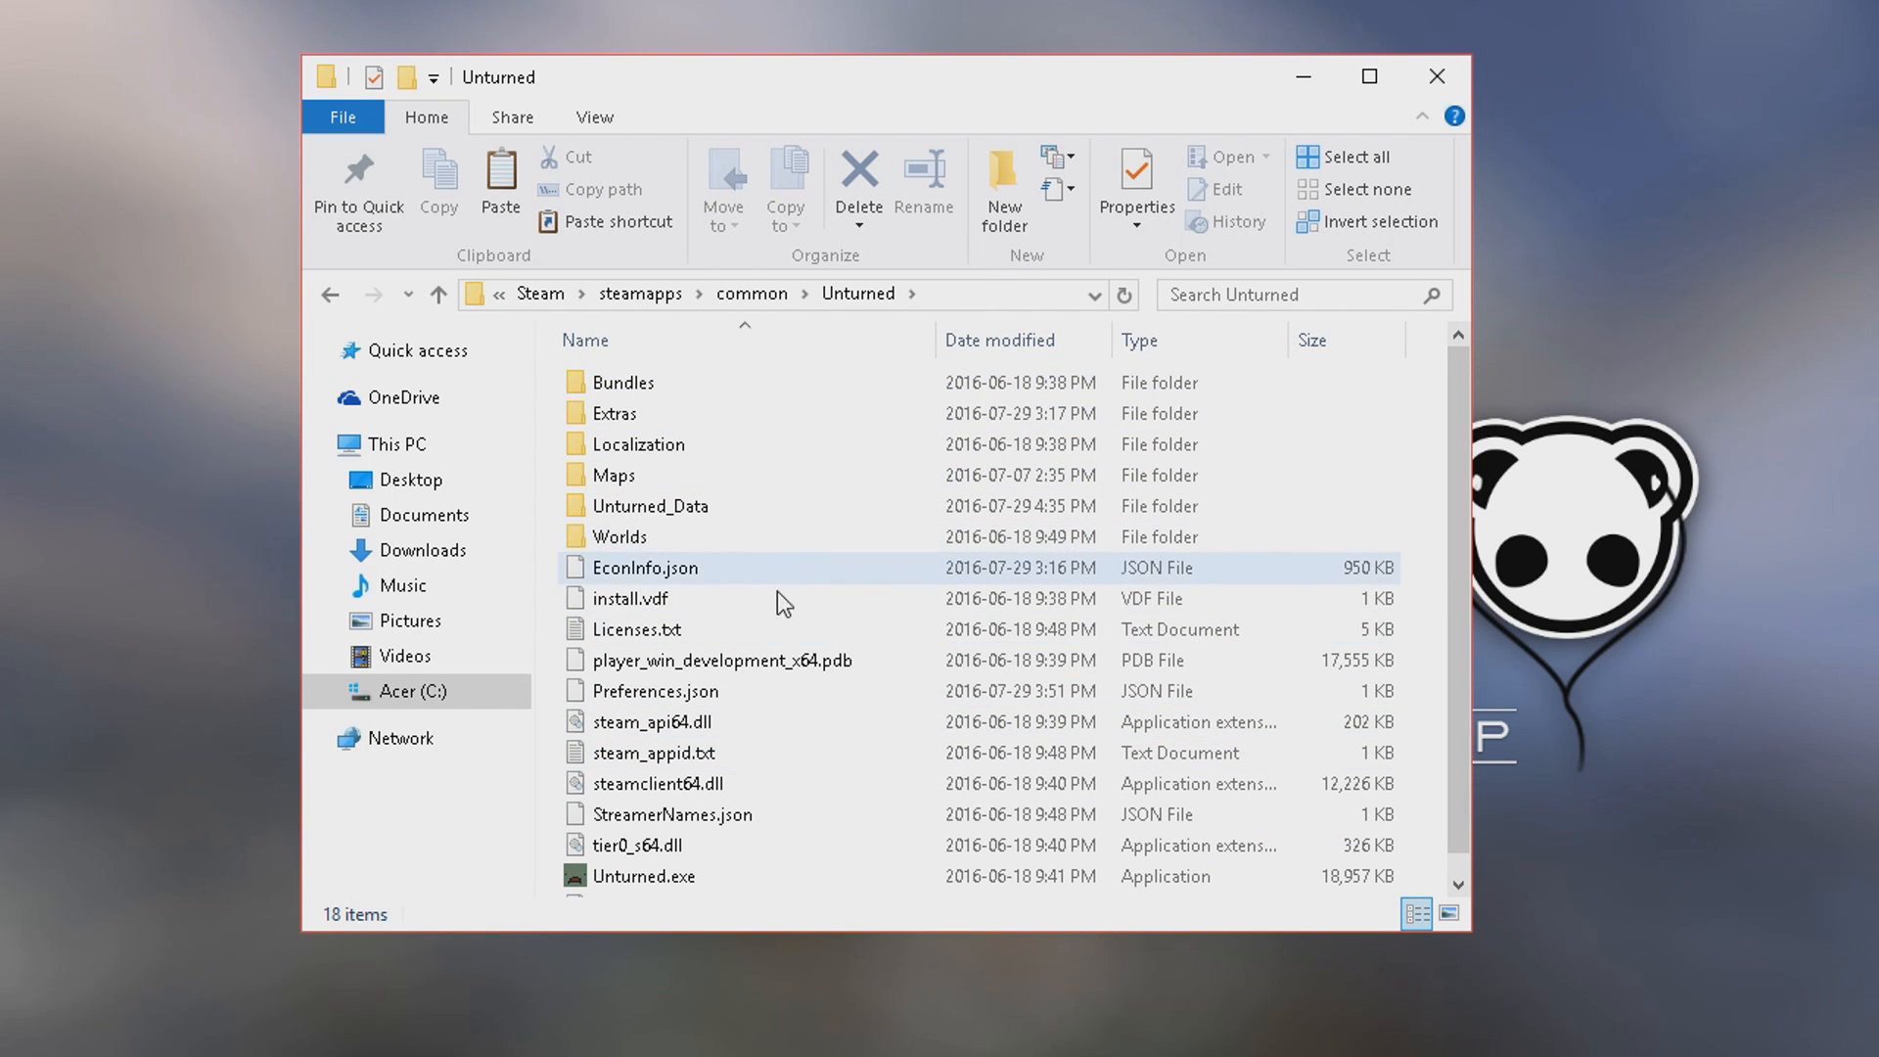
{"action": "scroll", "coordinate": [818, 783], "scroll_direction": "down", "scroll_amount": 1}
{"action": "scroll", "coordinate": [824, 391], "scroll_direction": "up", "scroll_amount": 1}
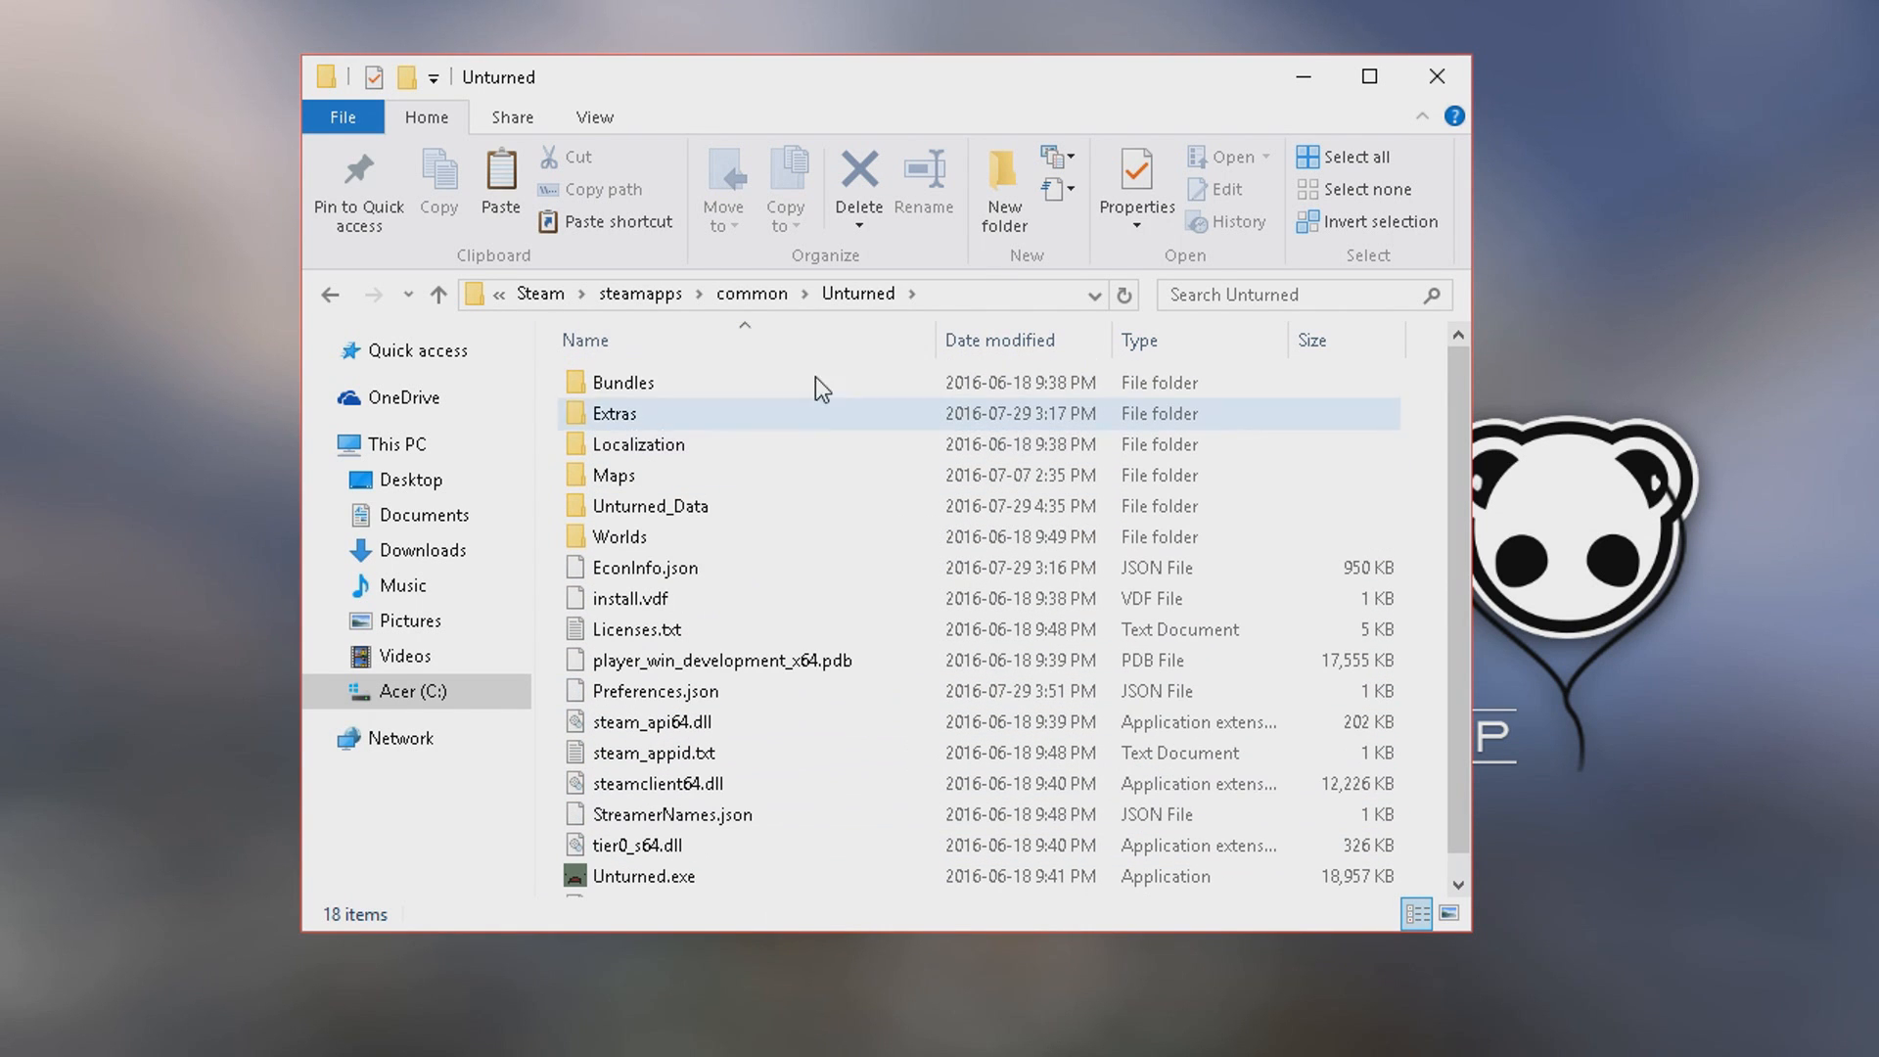
{"action": "scroll", "coordinate": [807, 440], "scroll_direction": "down", "scroll_amount": 1}
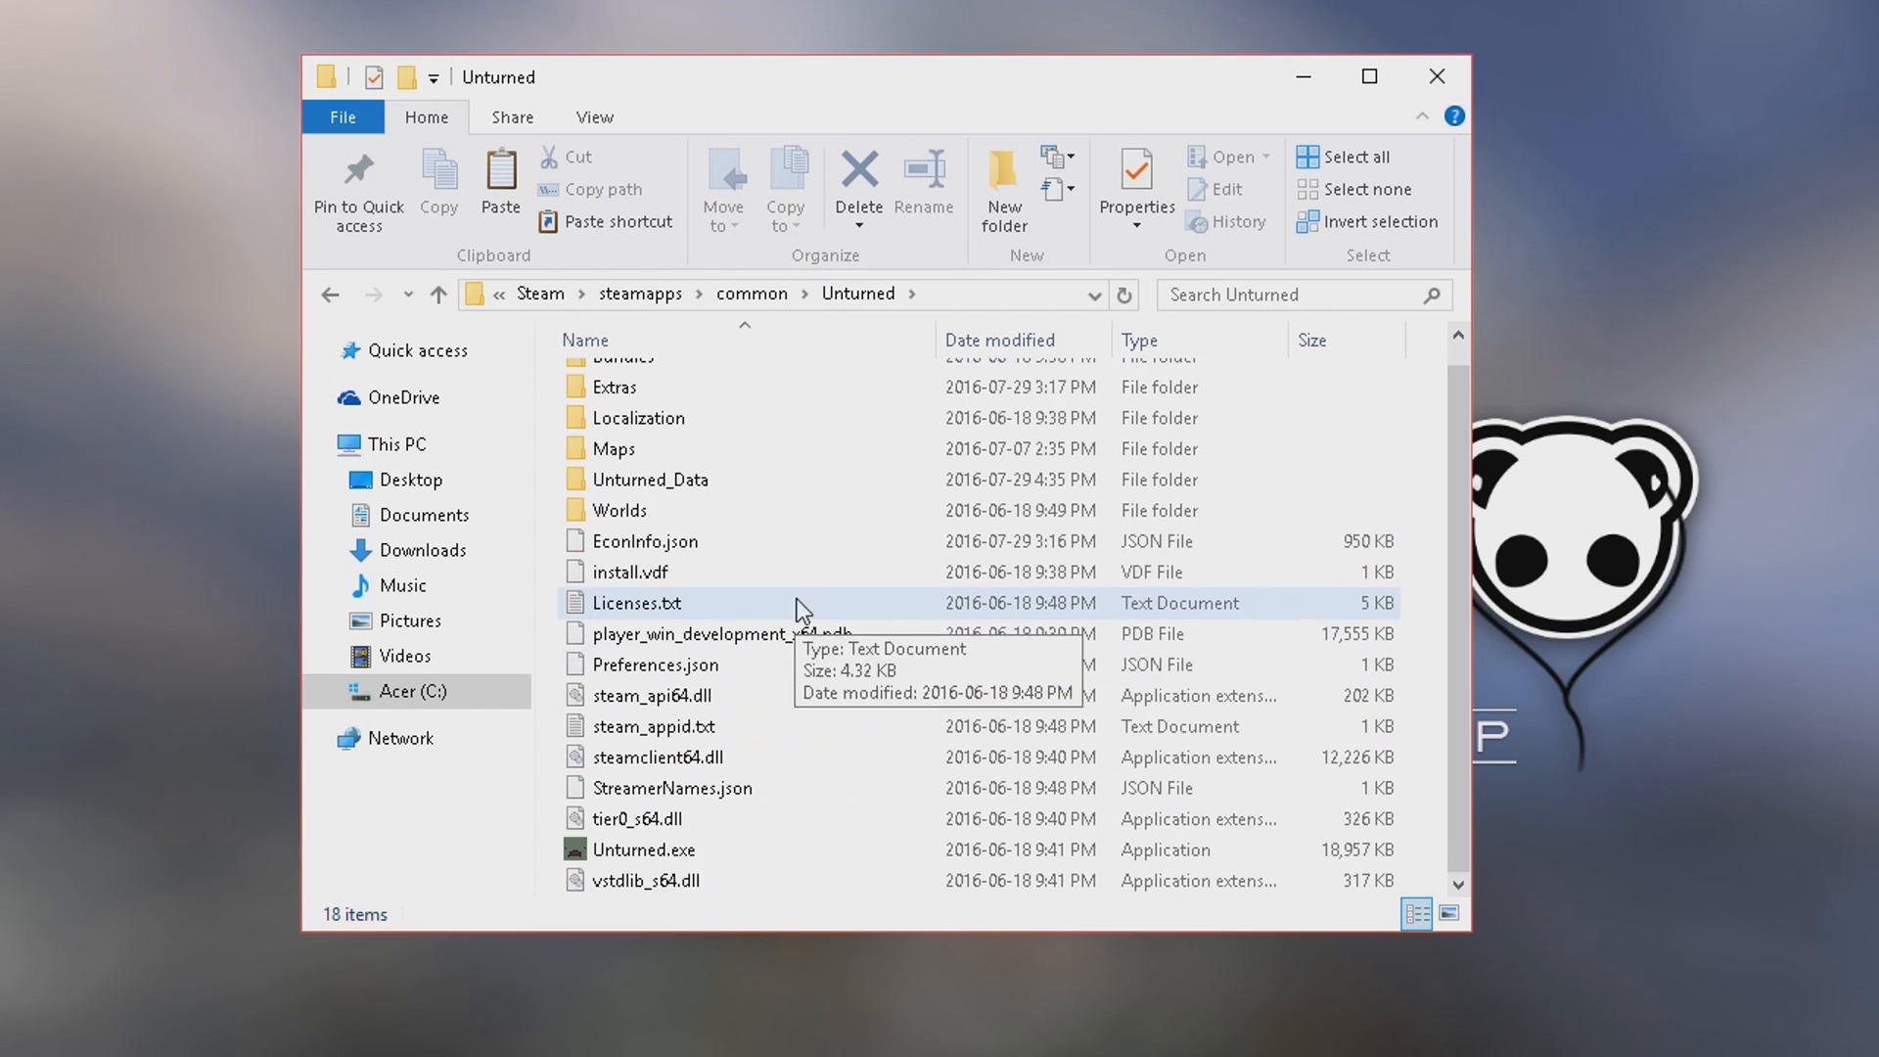
{"action": "scroll", "coordinate": [801, 609], "scroll_direction": "up", "scroll_amount": 1}
{"action": "left_click", "coordinate": [771, 295]}
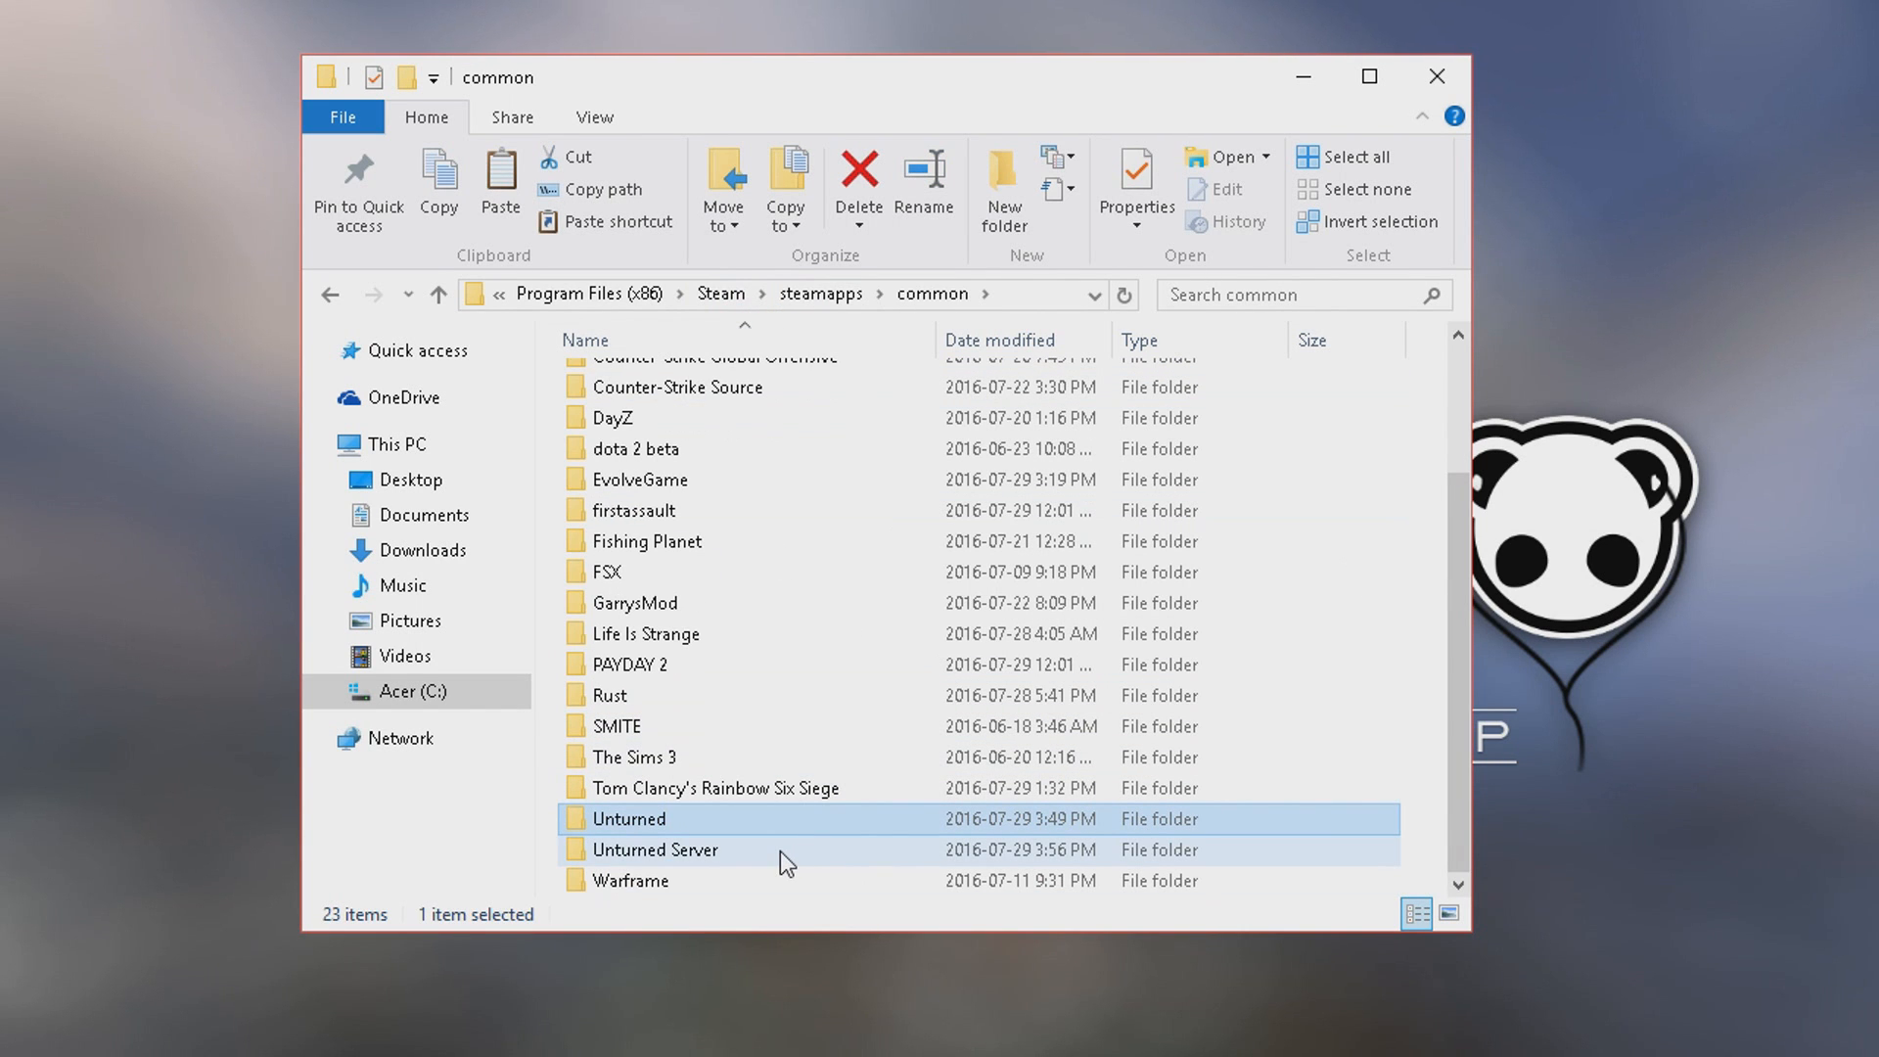
Open the Unturned Server folder in common and look through its files.
{"action": "mouse_move", "coordinate": [779, 850]}
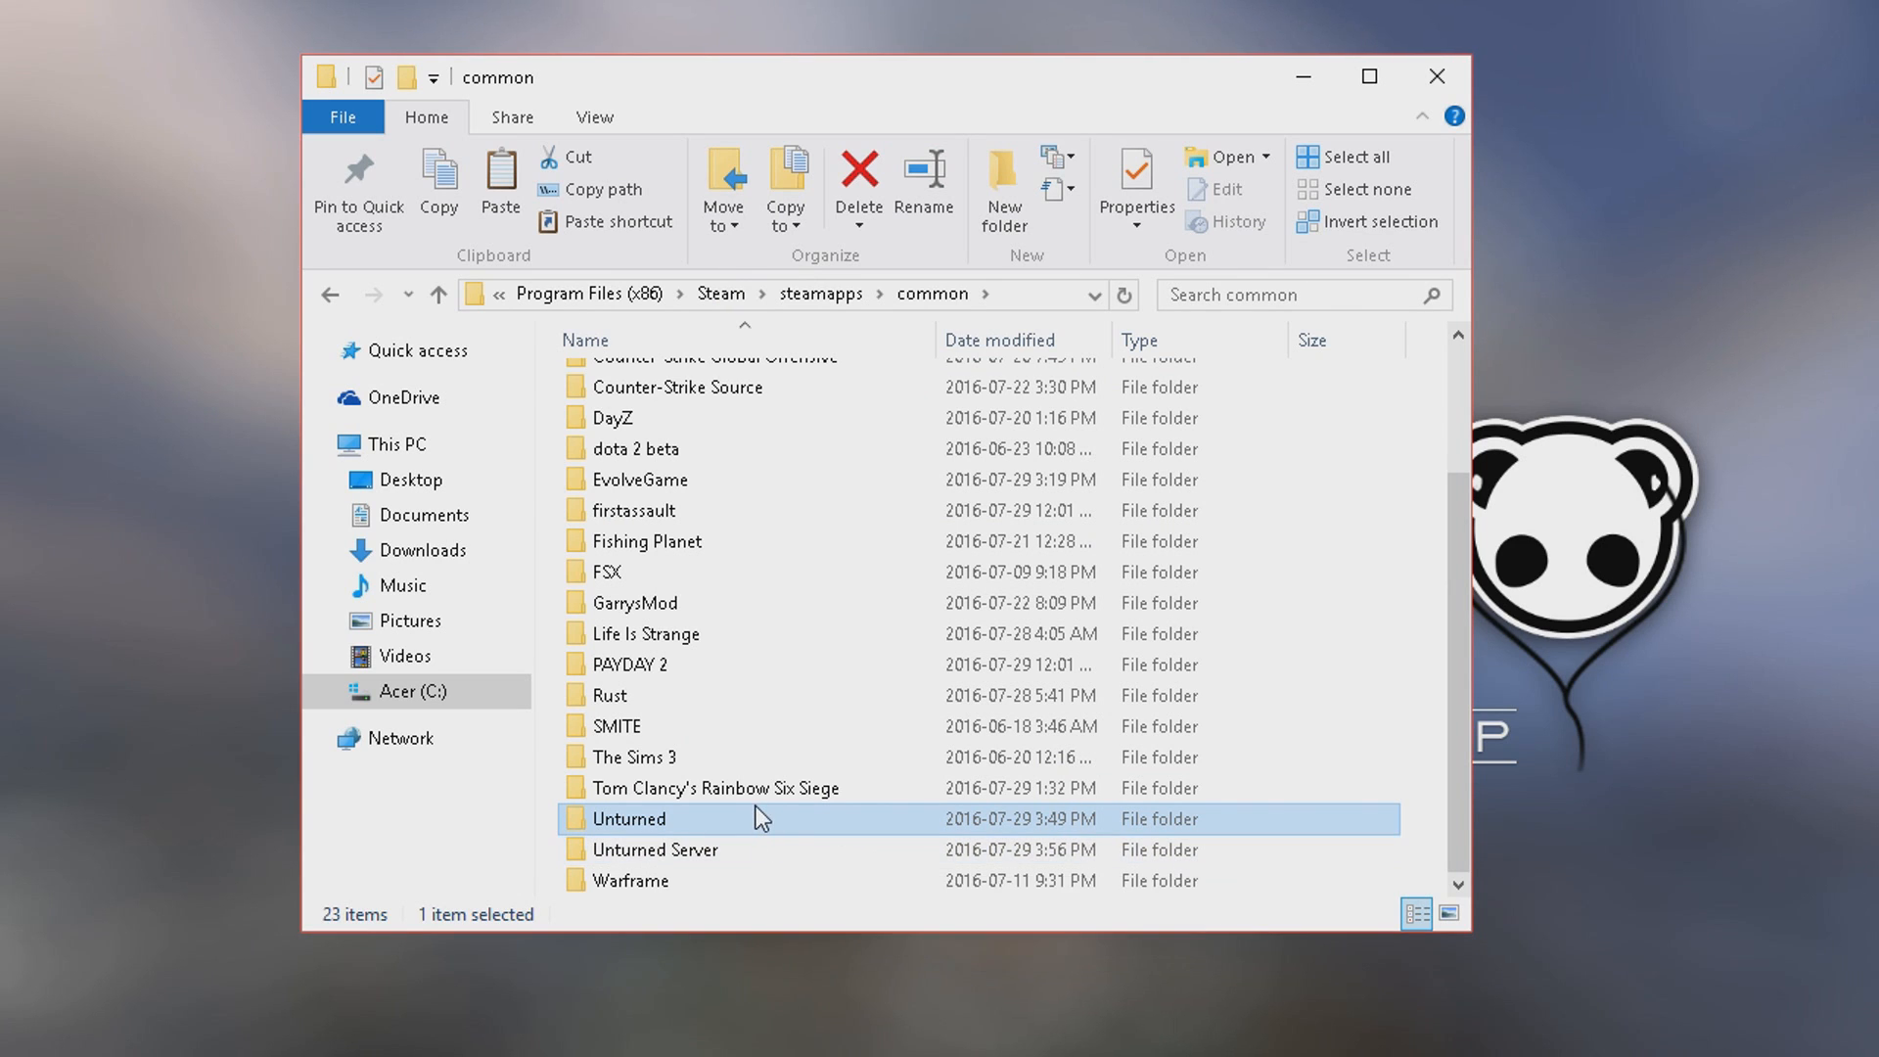
{"action": "mouse_move", "coordinate": [761, 804]}
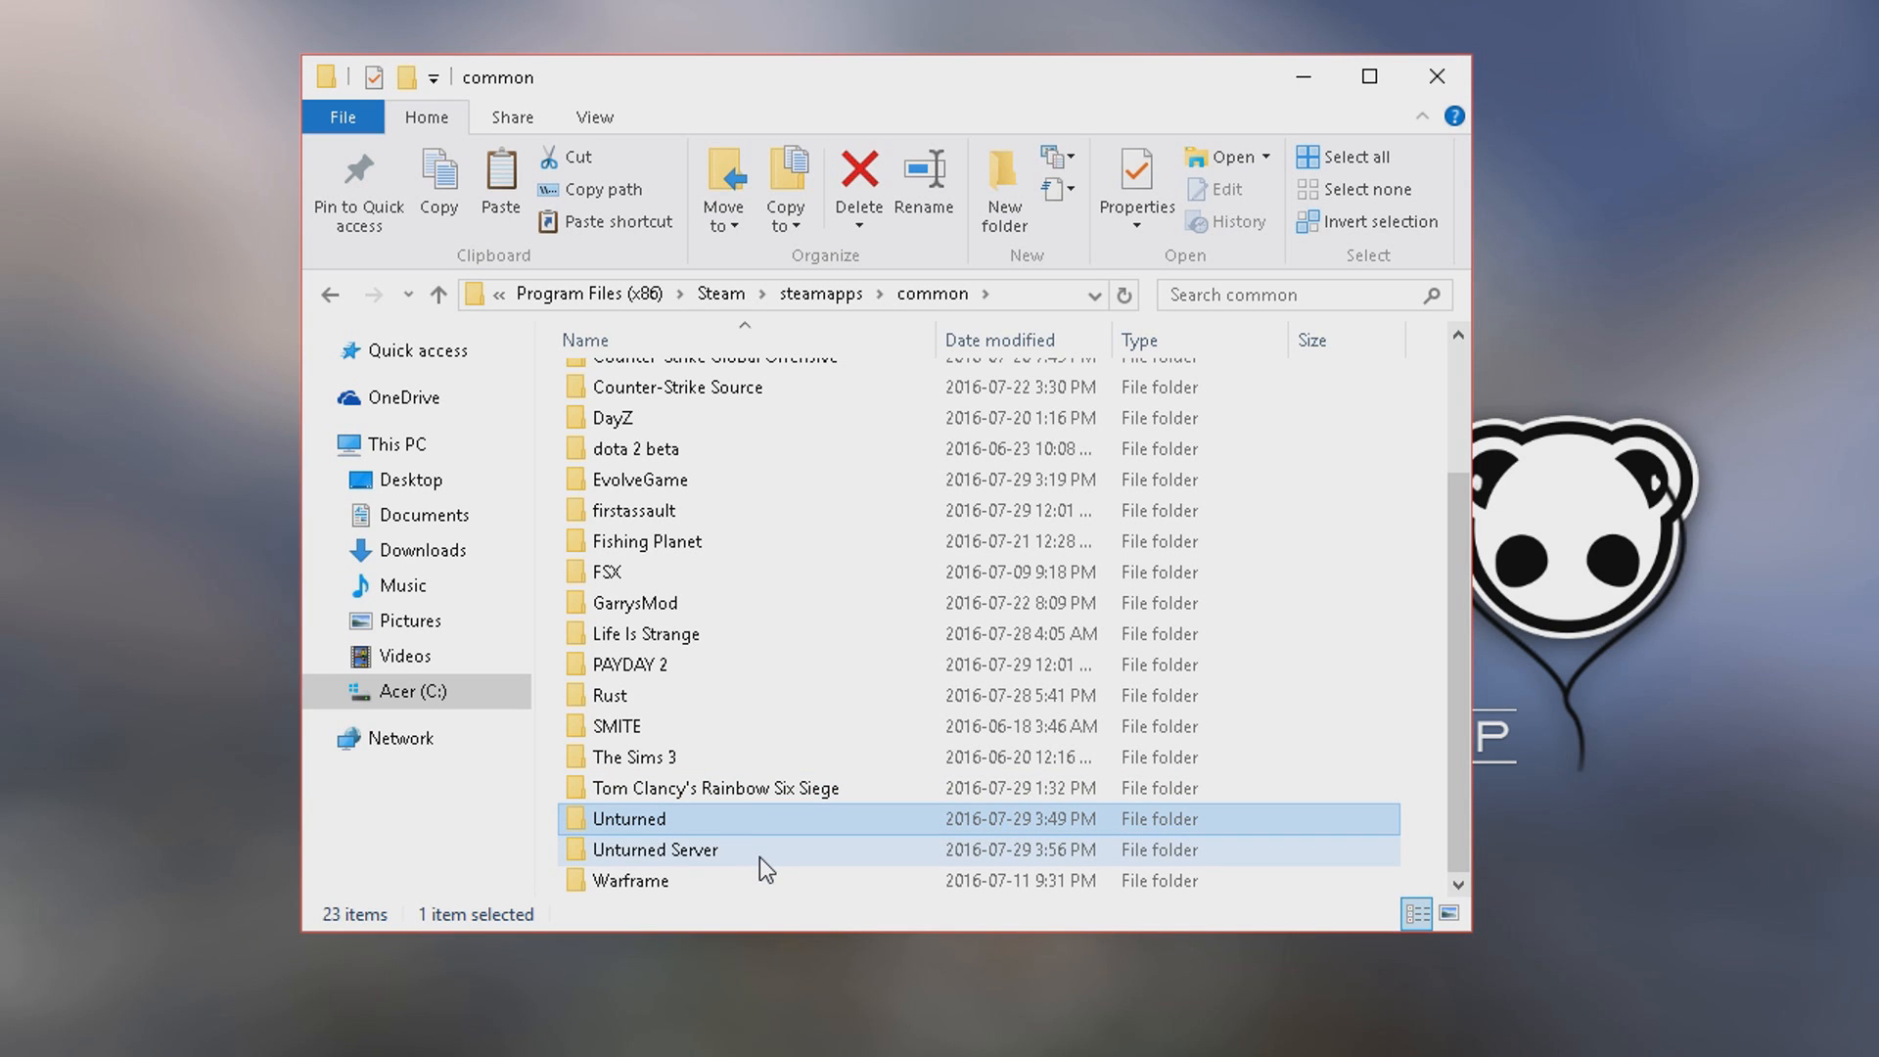
{"action": "double_click", "coordinate": [760, 852]}
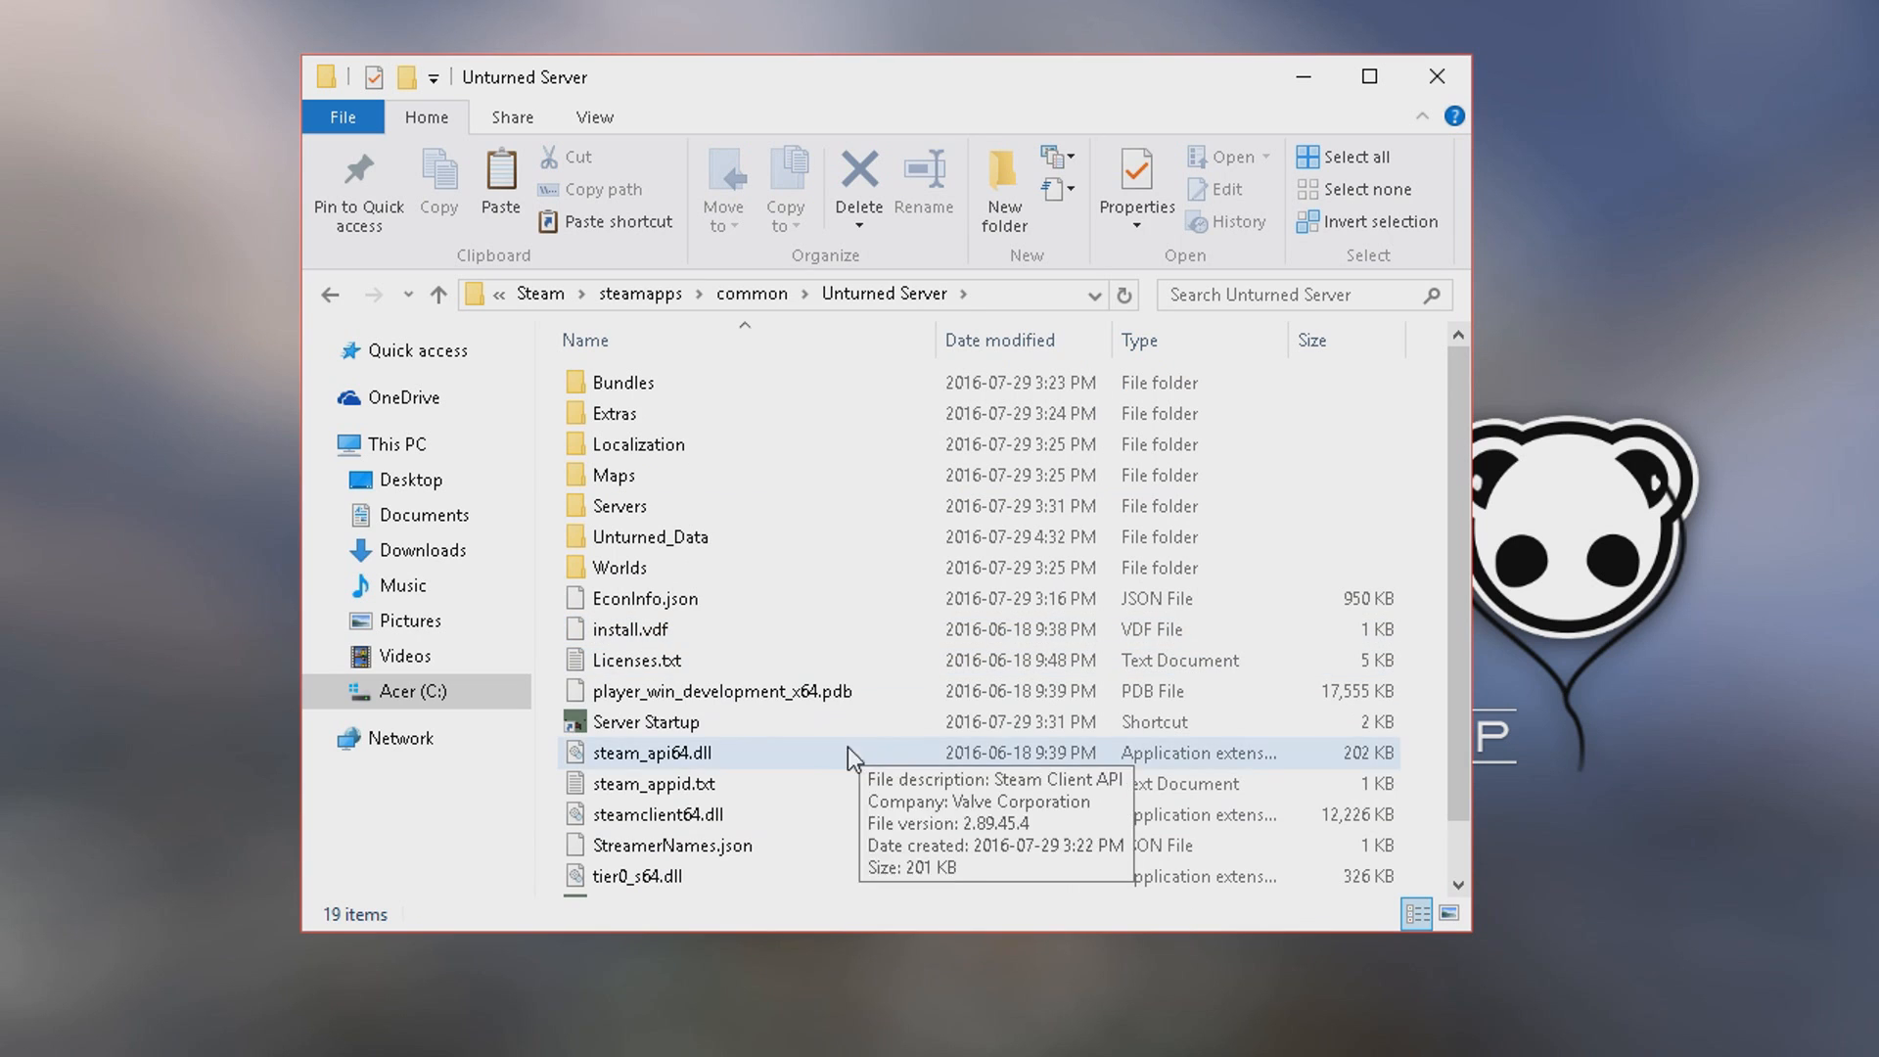
{"action": "scroll", "coordinate": [808, 779], "scroll_direction": "down", "scroll_amount": 1}
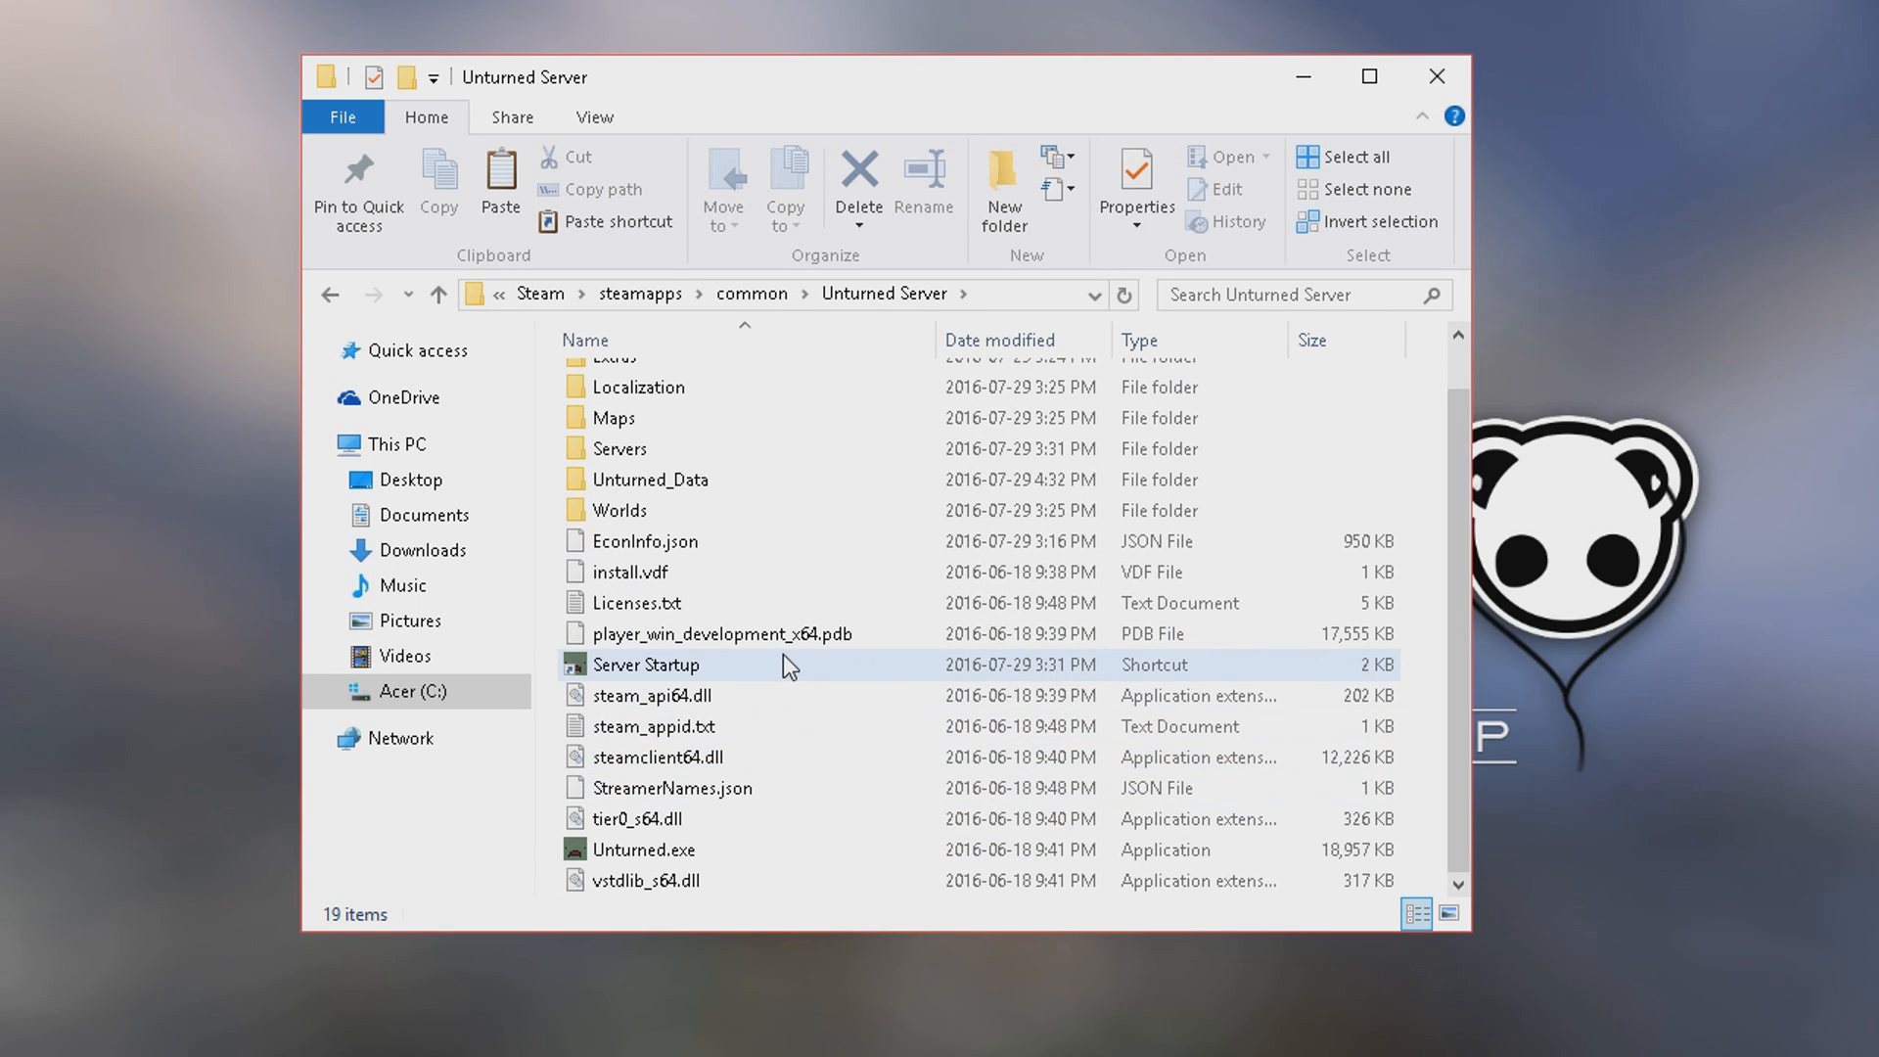
{"action": "scroll", "coordinate": [779, 676], "scroll_direction": "up", "scroll_amount": 1}
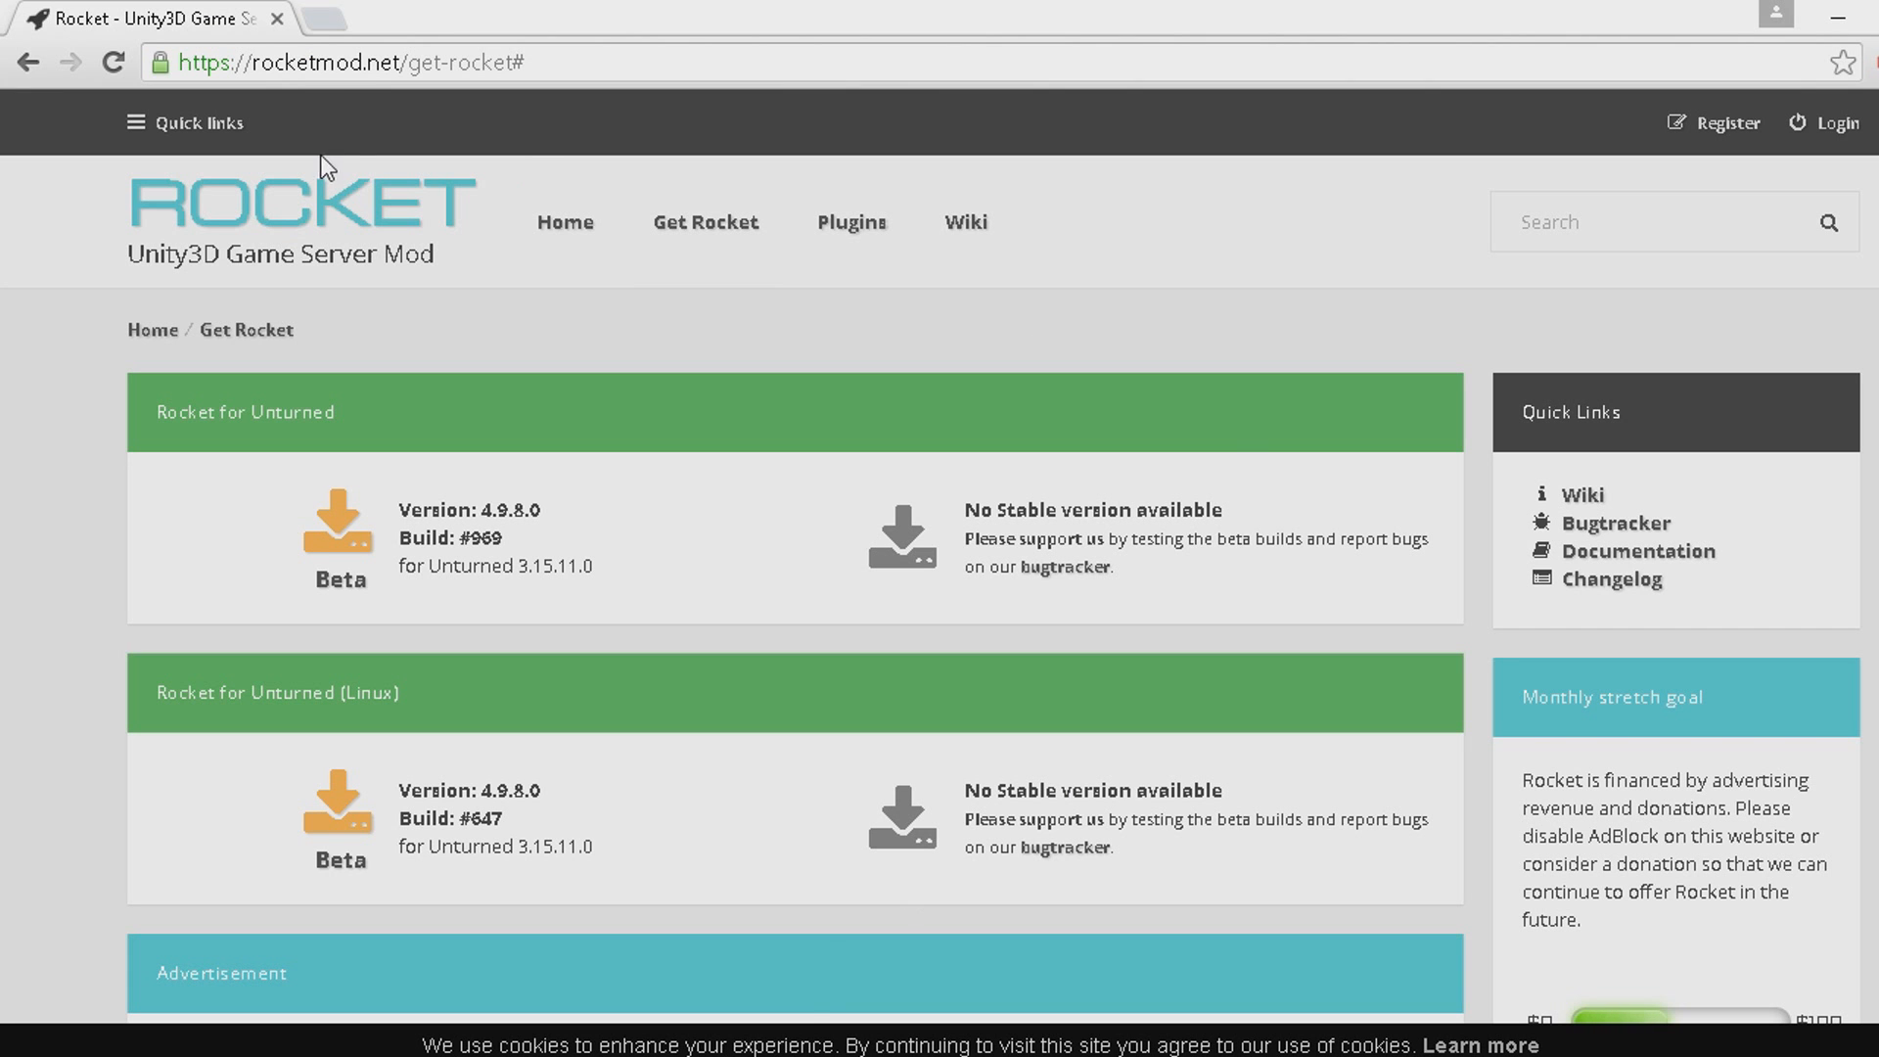
{"action": "left_click", "coordinate": [320, 65]}
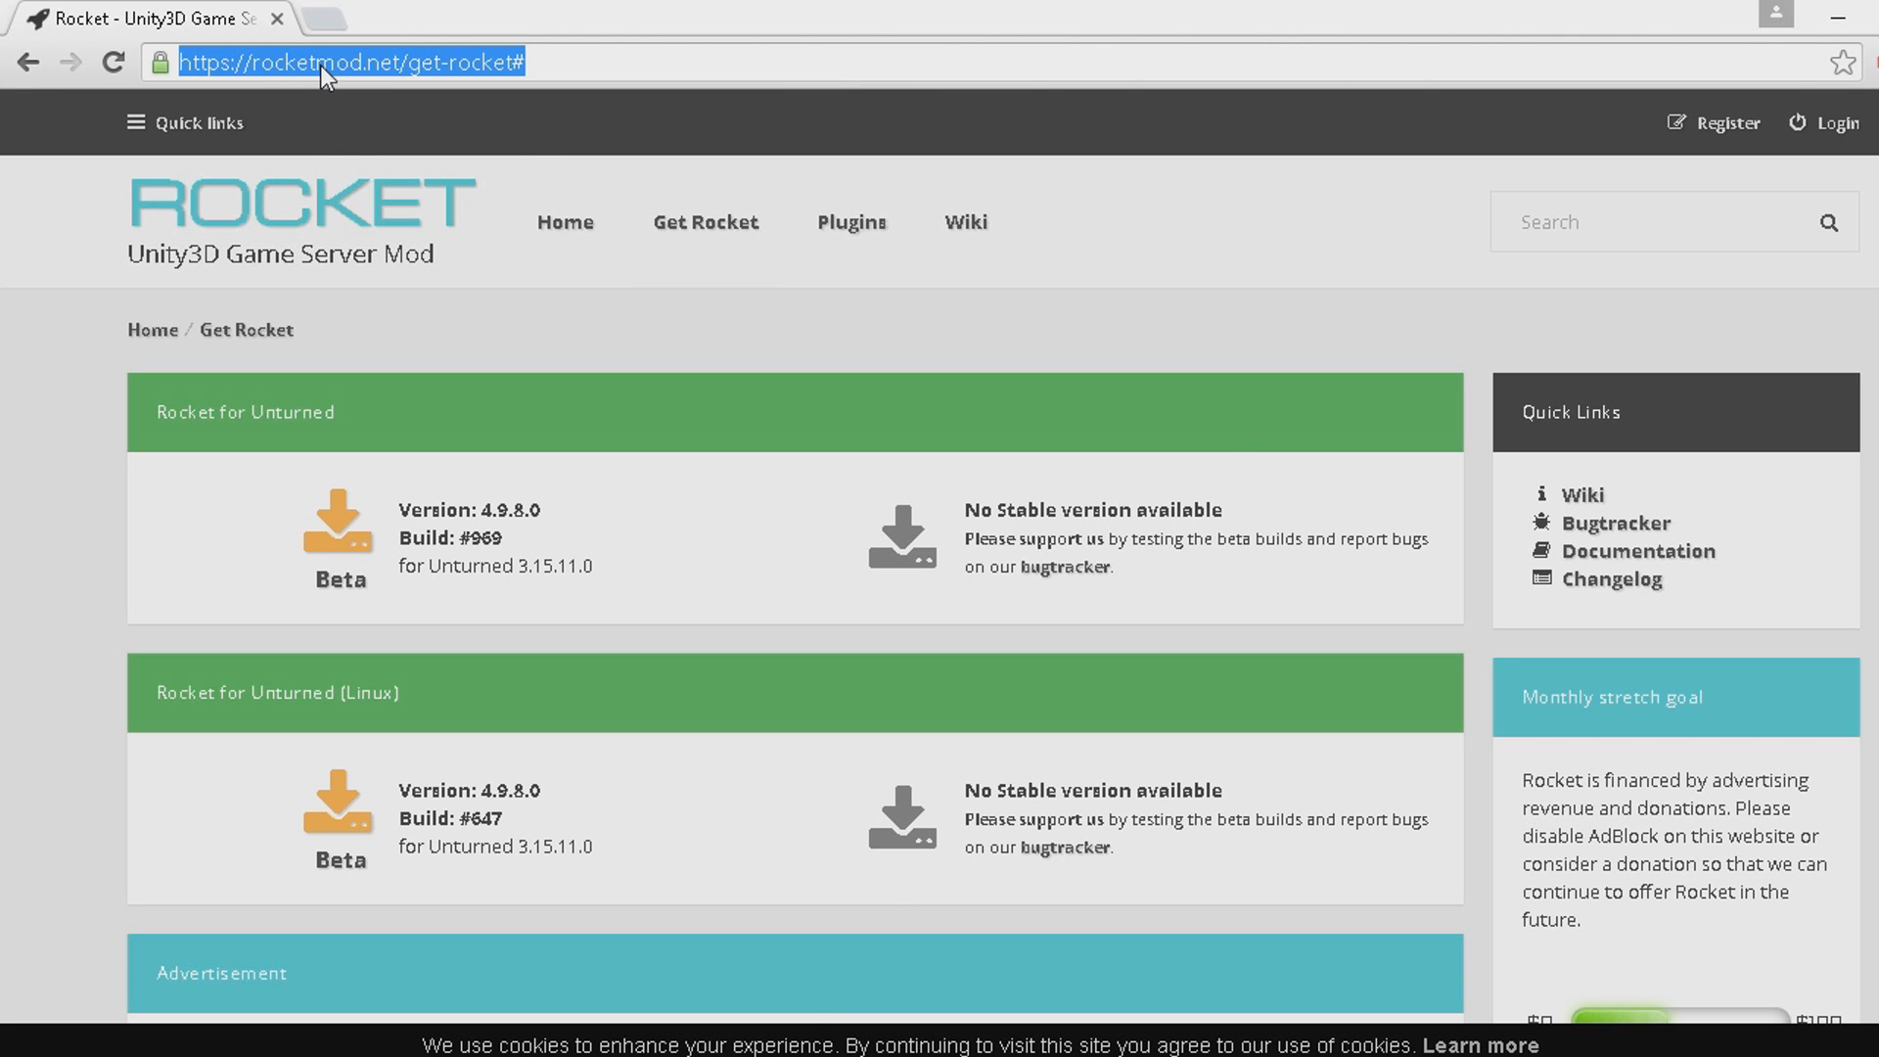
{"action": "left_click", "coordinate": [574, 54]}
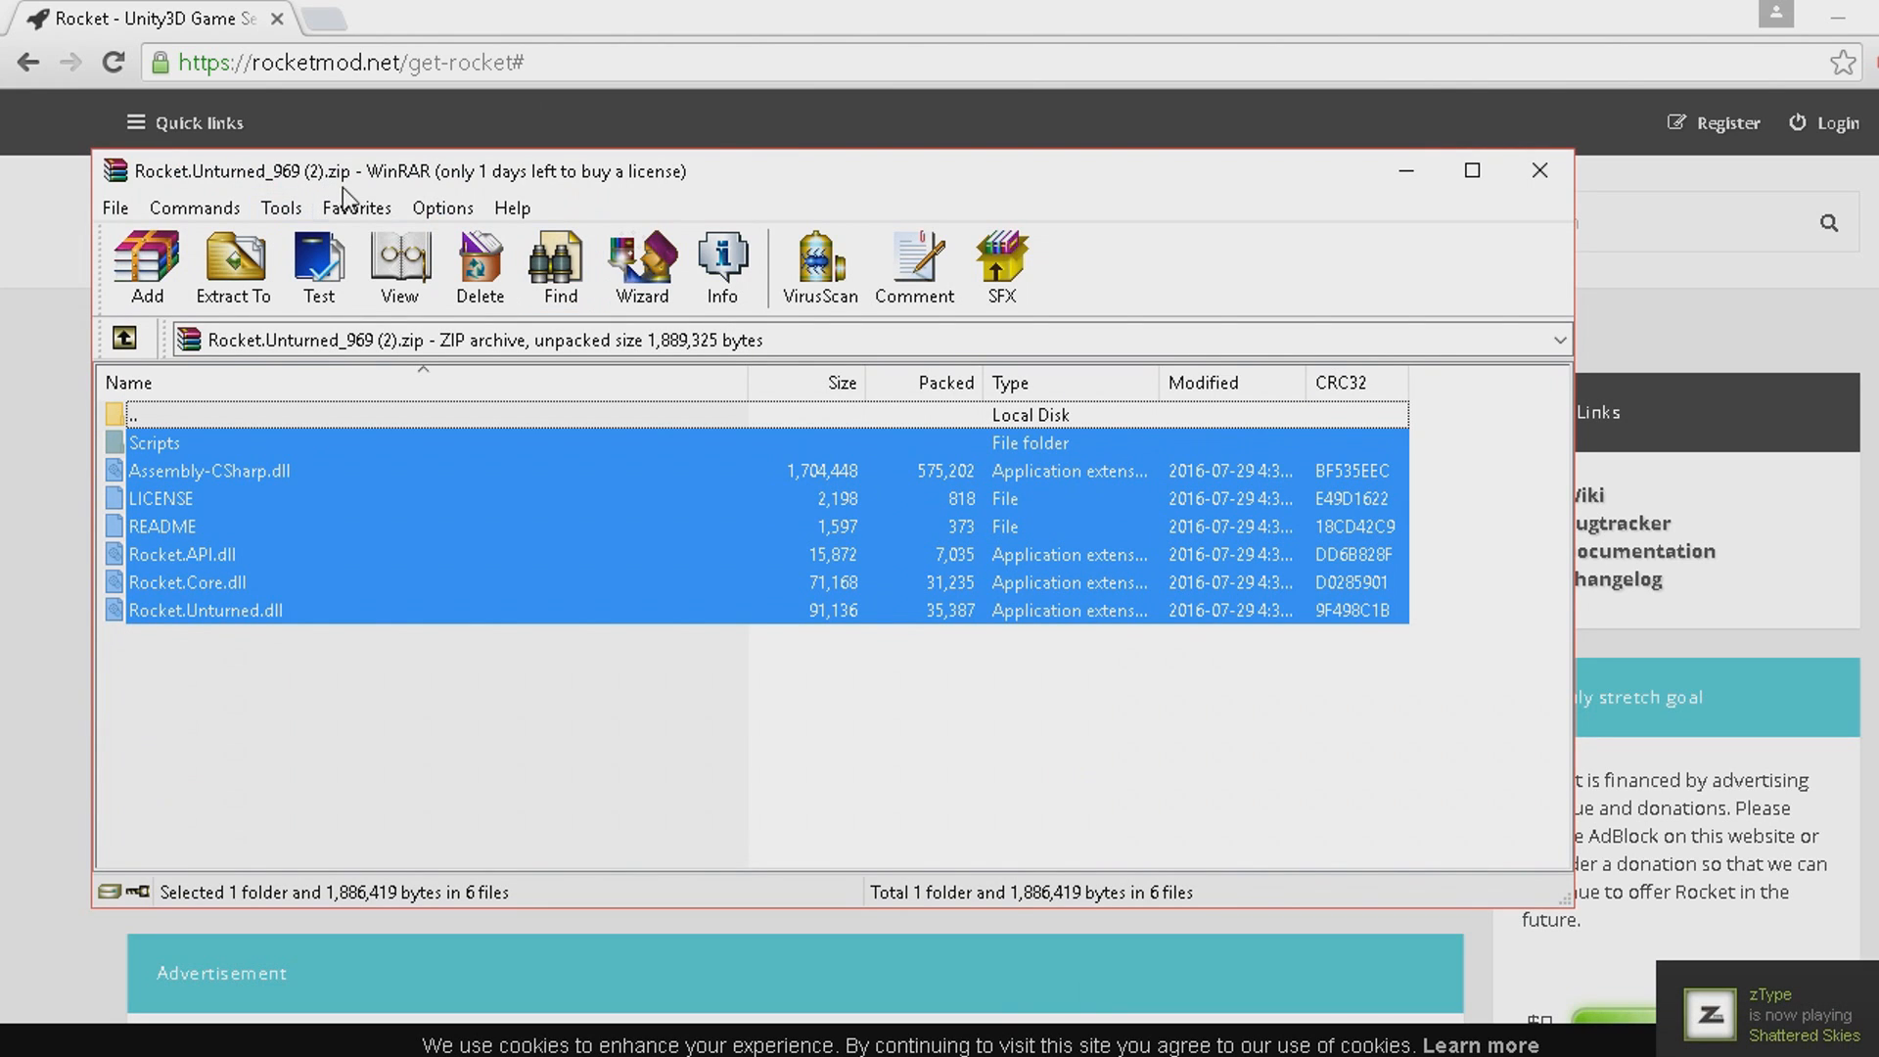
{"action": "left_click", "coordinate": [41, 672]}
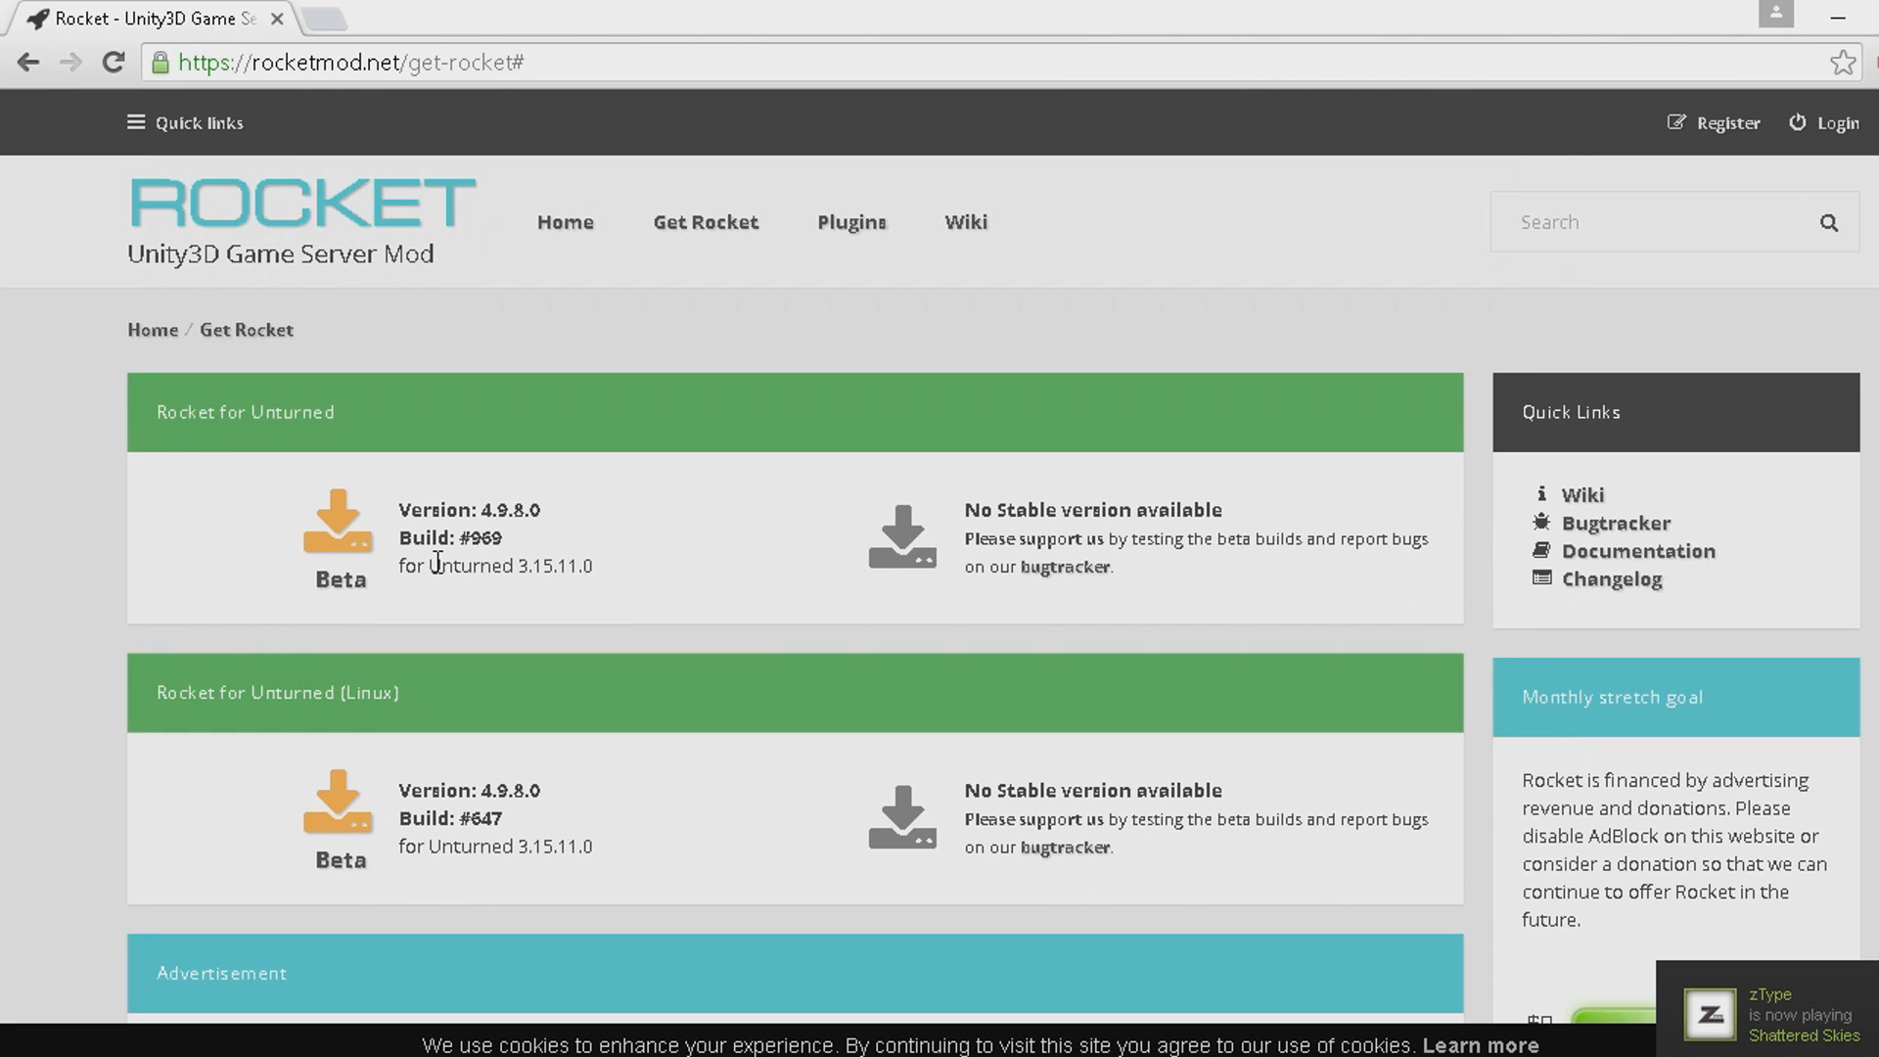
{"action": "left_click", "coordinate": [990, 1035]}
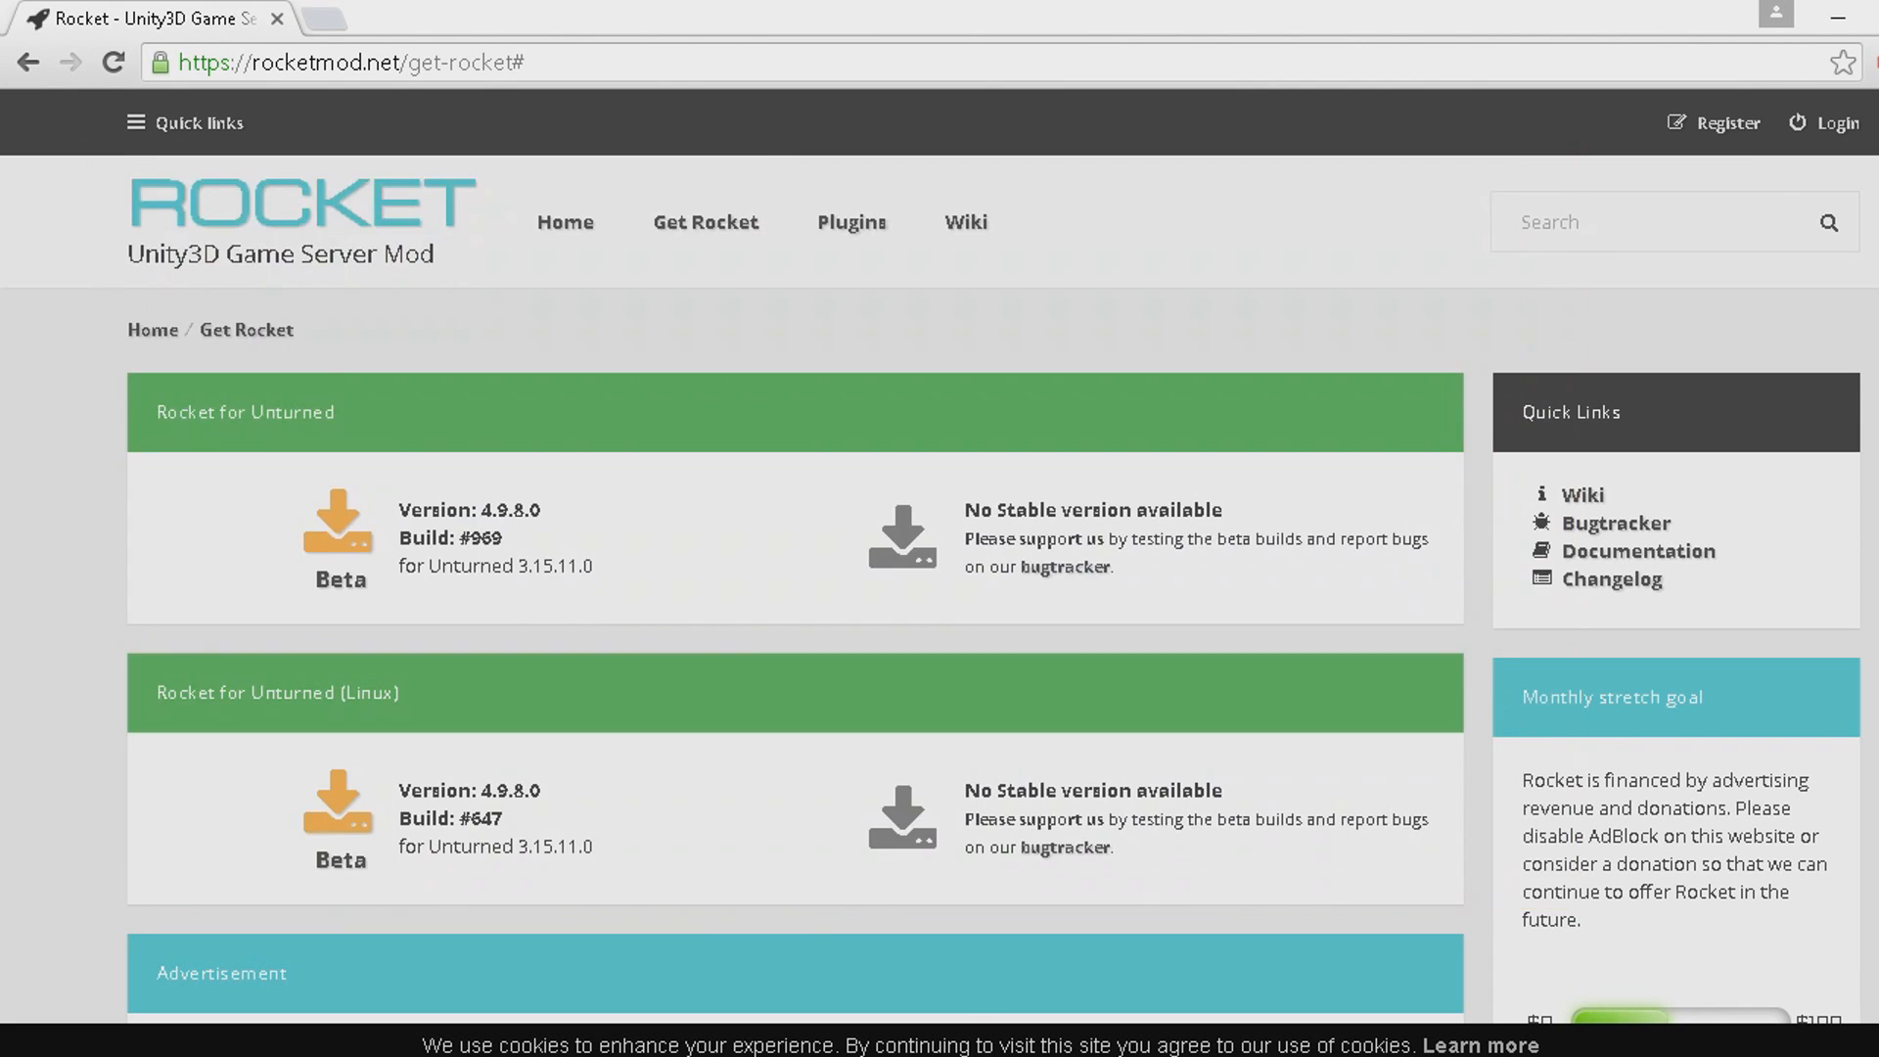
{"action": "left_click", "coordinate": [11, 507]}
Copy all contents of the Rocket.Unturned_969 (2).zip archive into Unturned Server's Unturned_Data\Managed folder, replacing the existing Assembly-CSharp.dll.
{"action": "key", "text": "alt+Tab"}
{"action": "key", "text": "ctrl+c"}
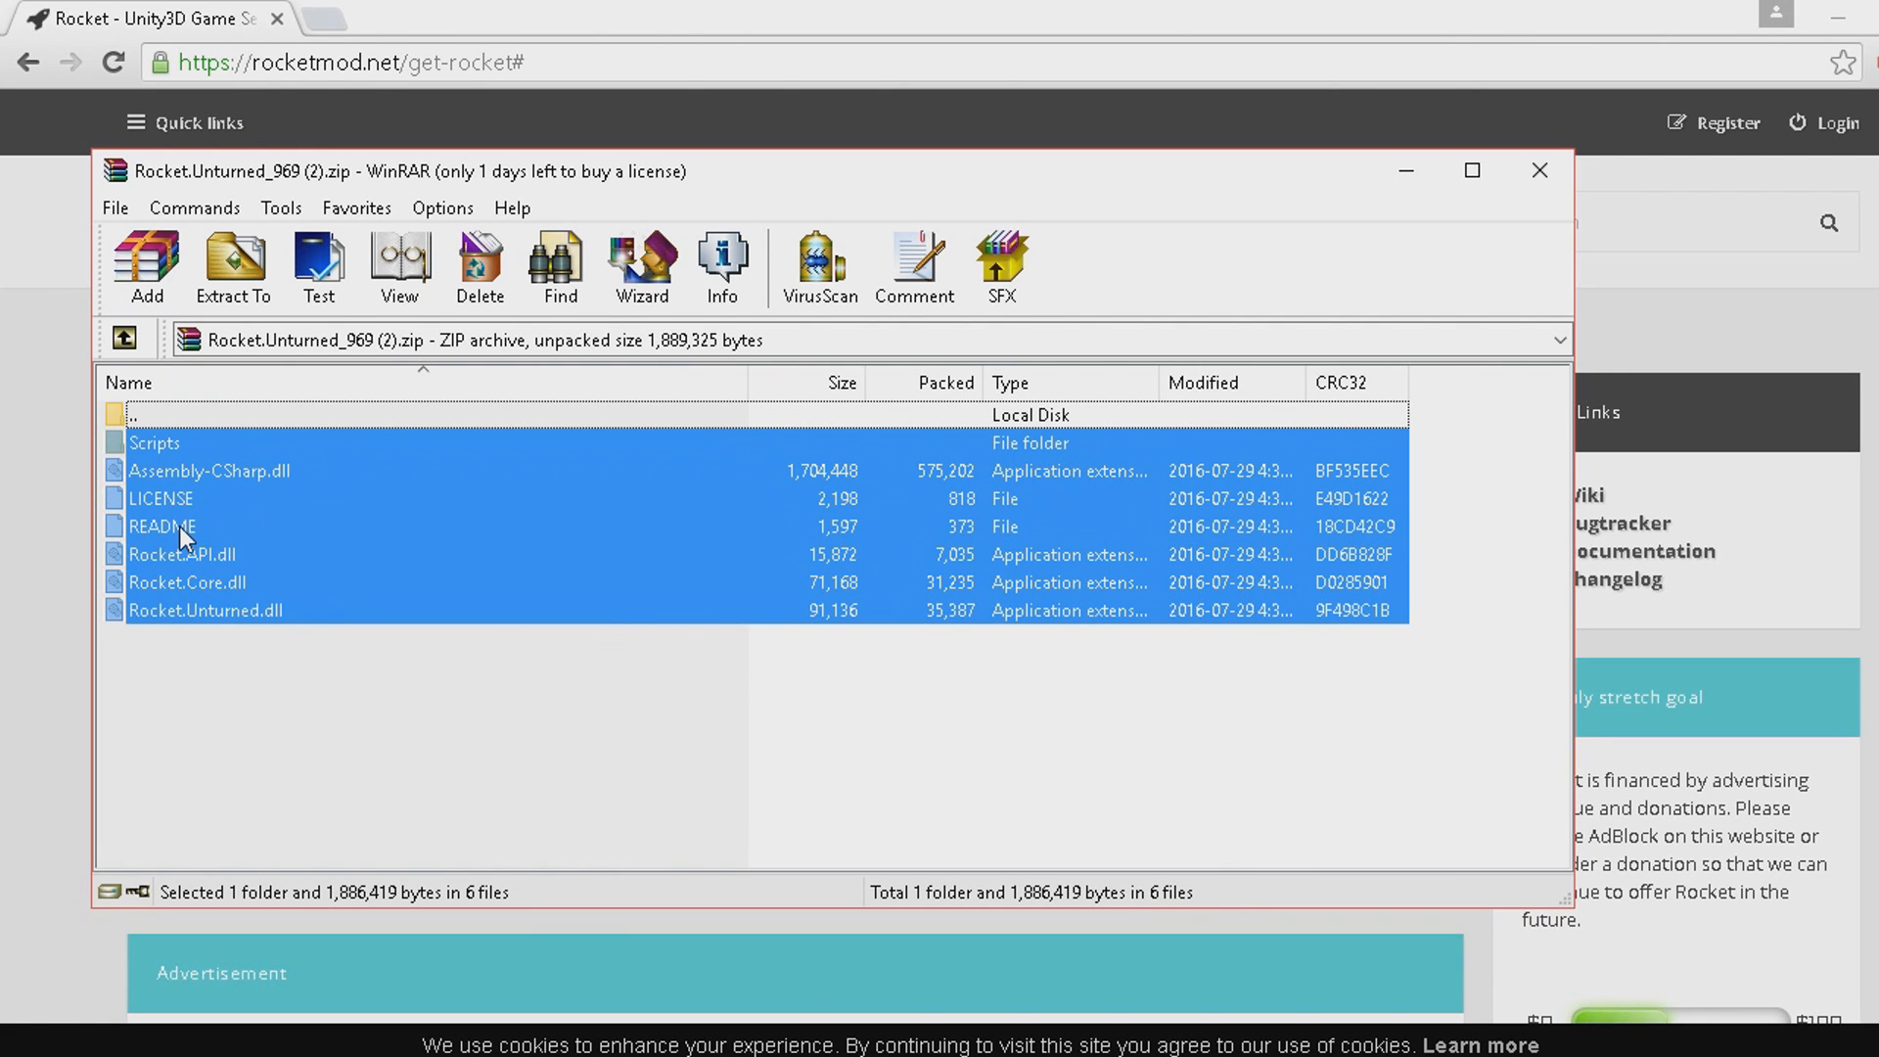
{"action": "left_click", "coordinate": [724, 1055]}
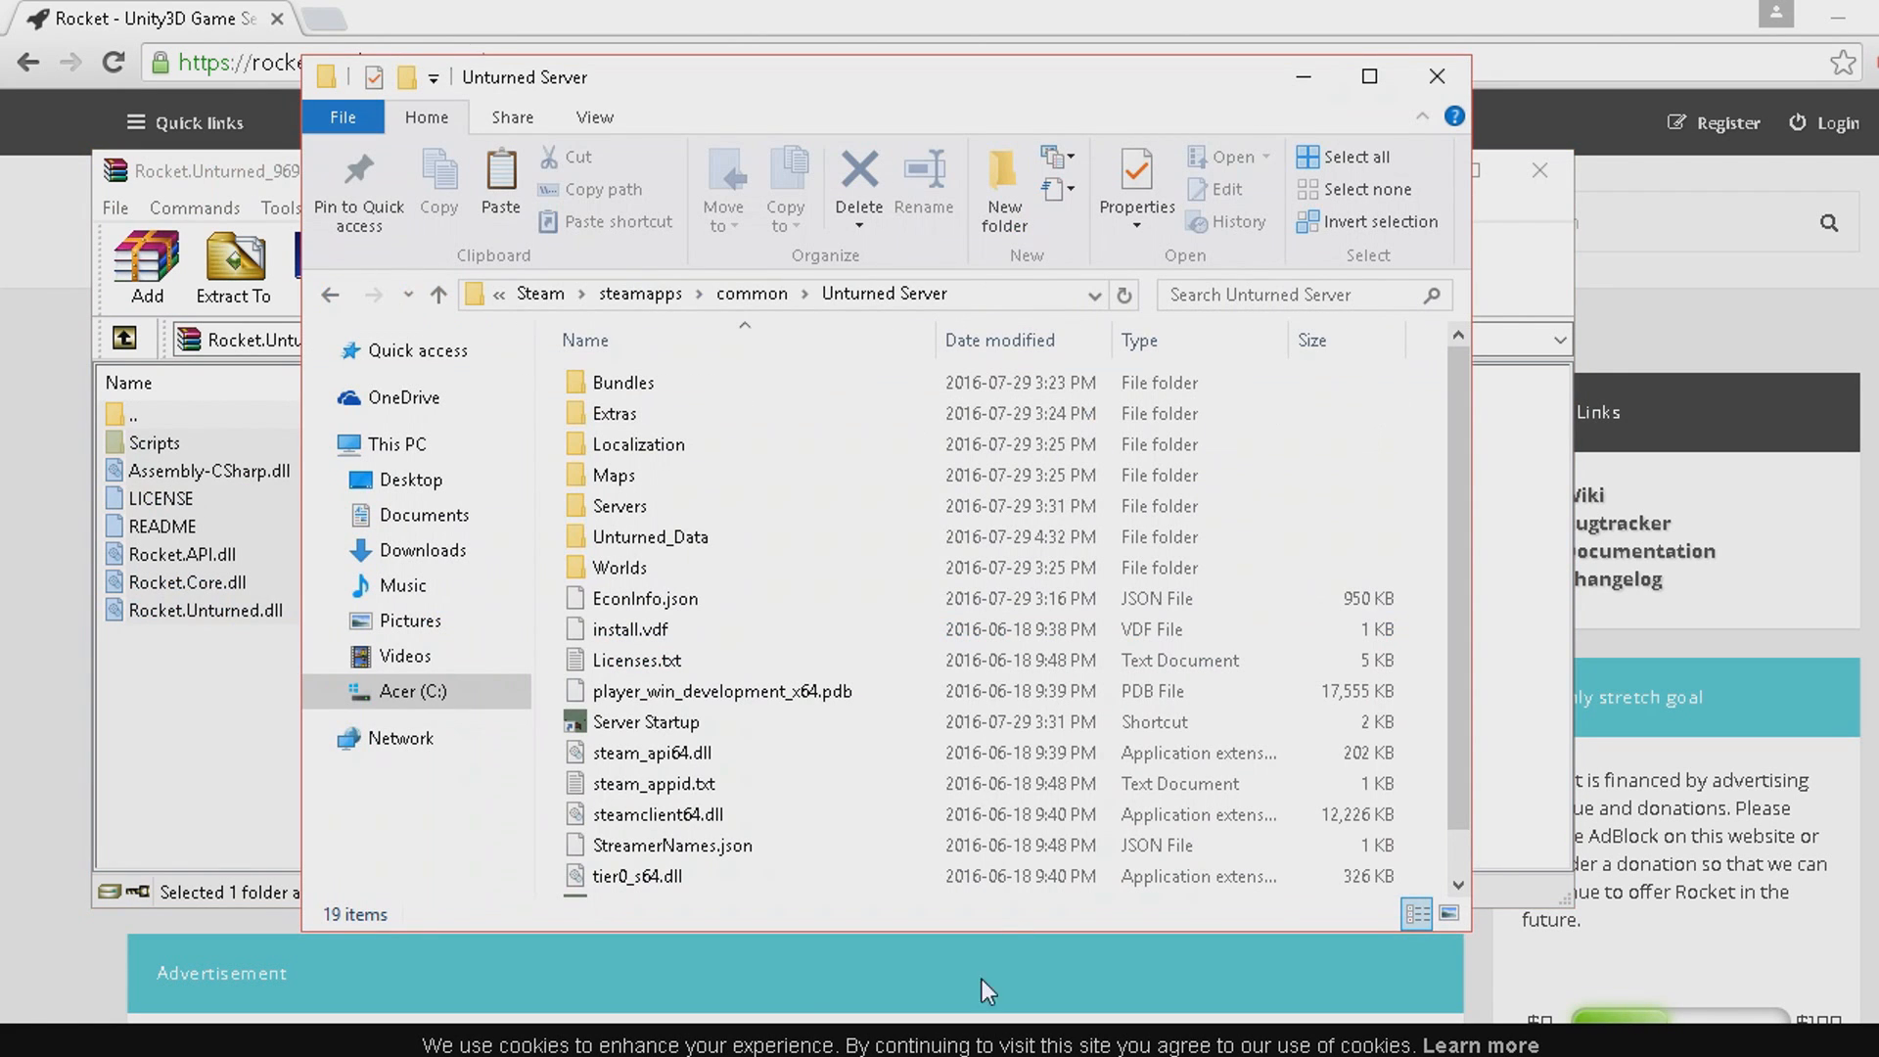
{"action": "double_click", "coordinate": [778, 546]}
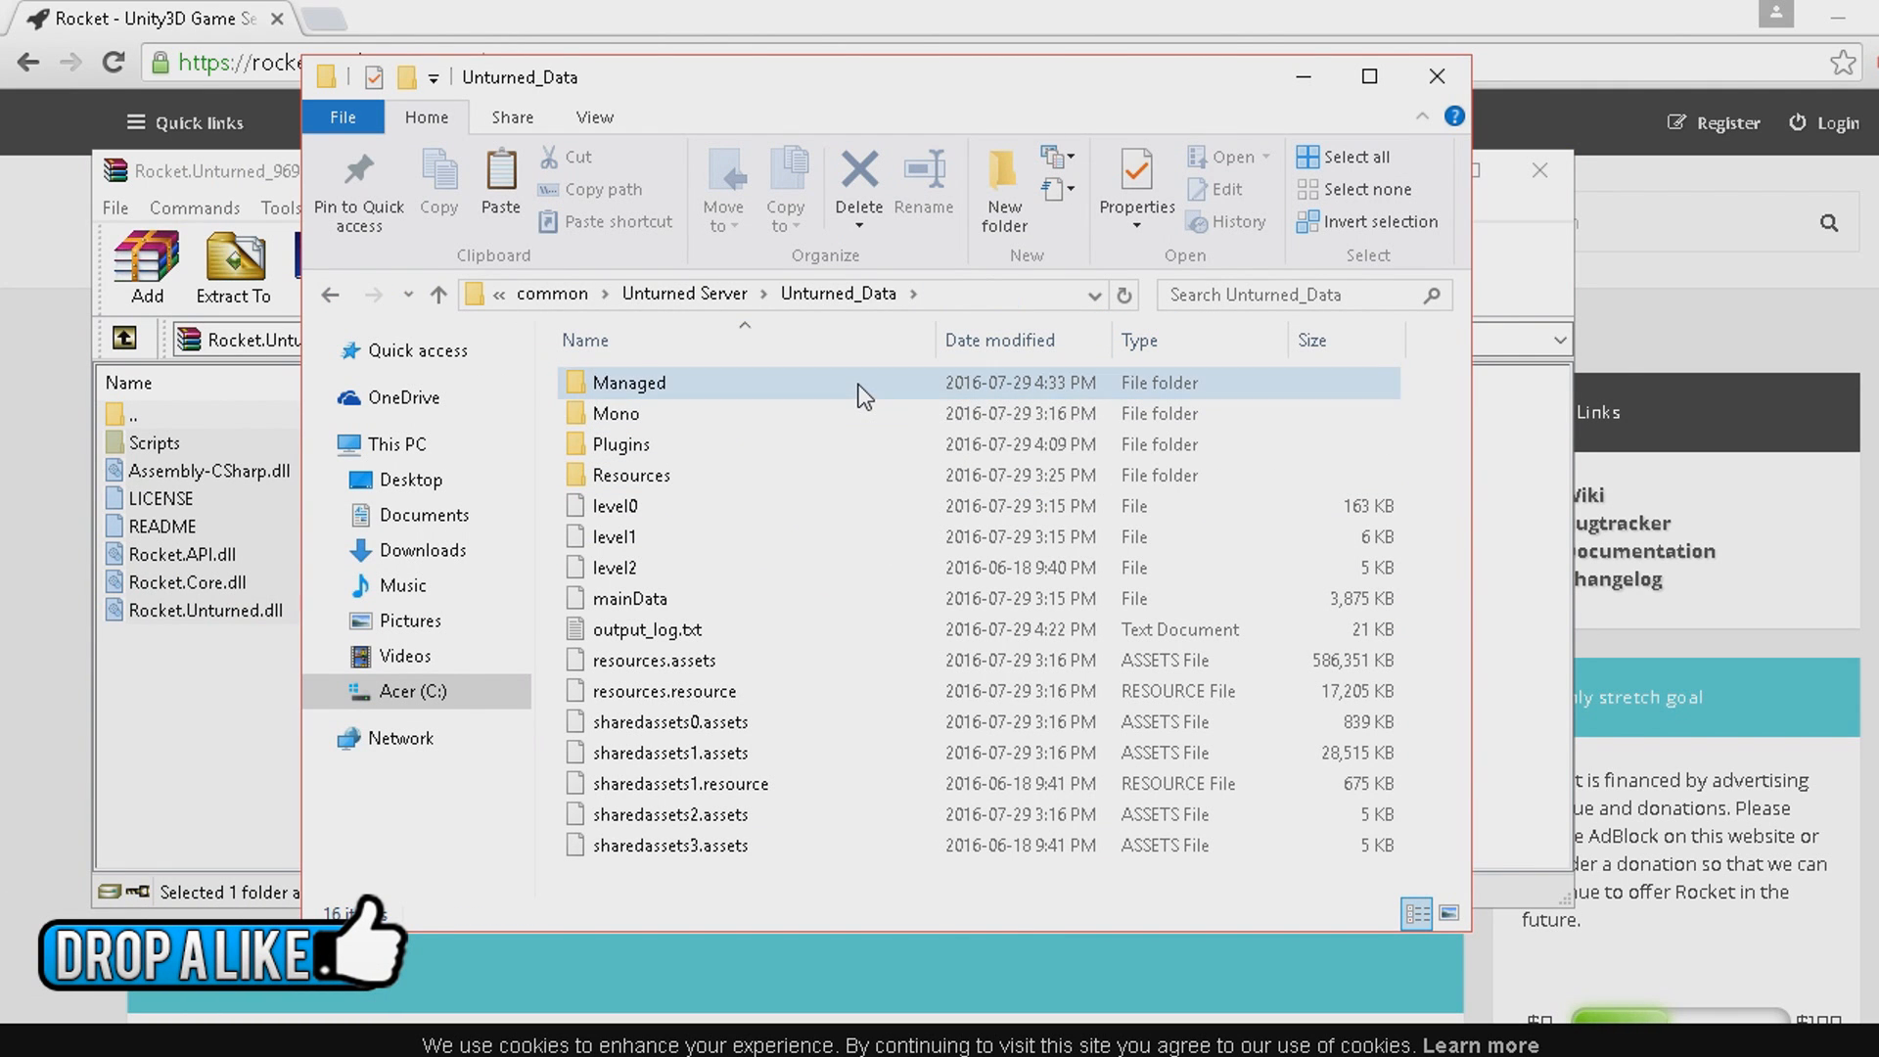
{"action": "double_click", "coordinate": [860, 389]}
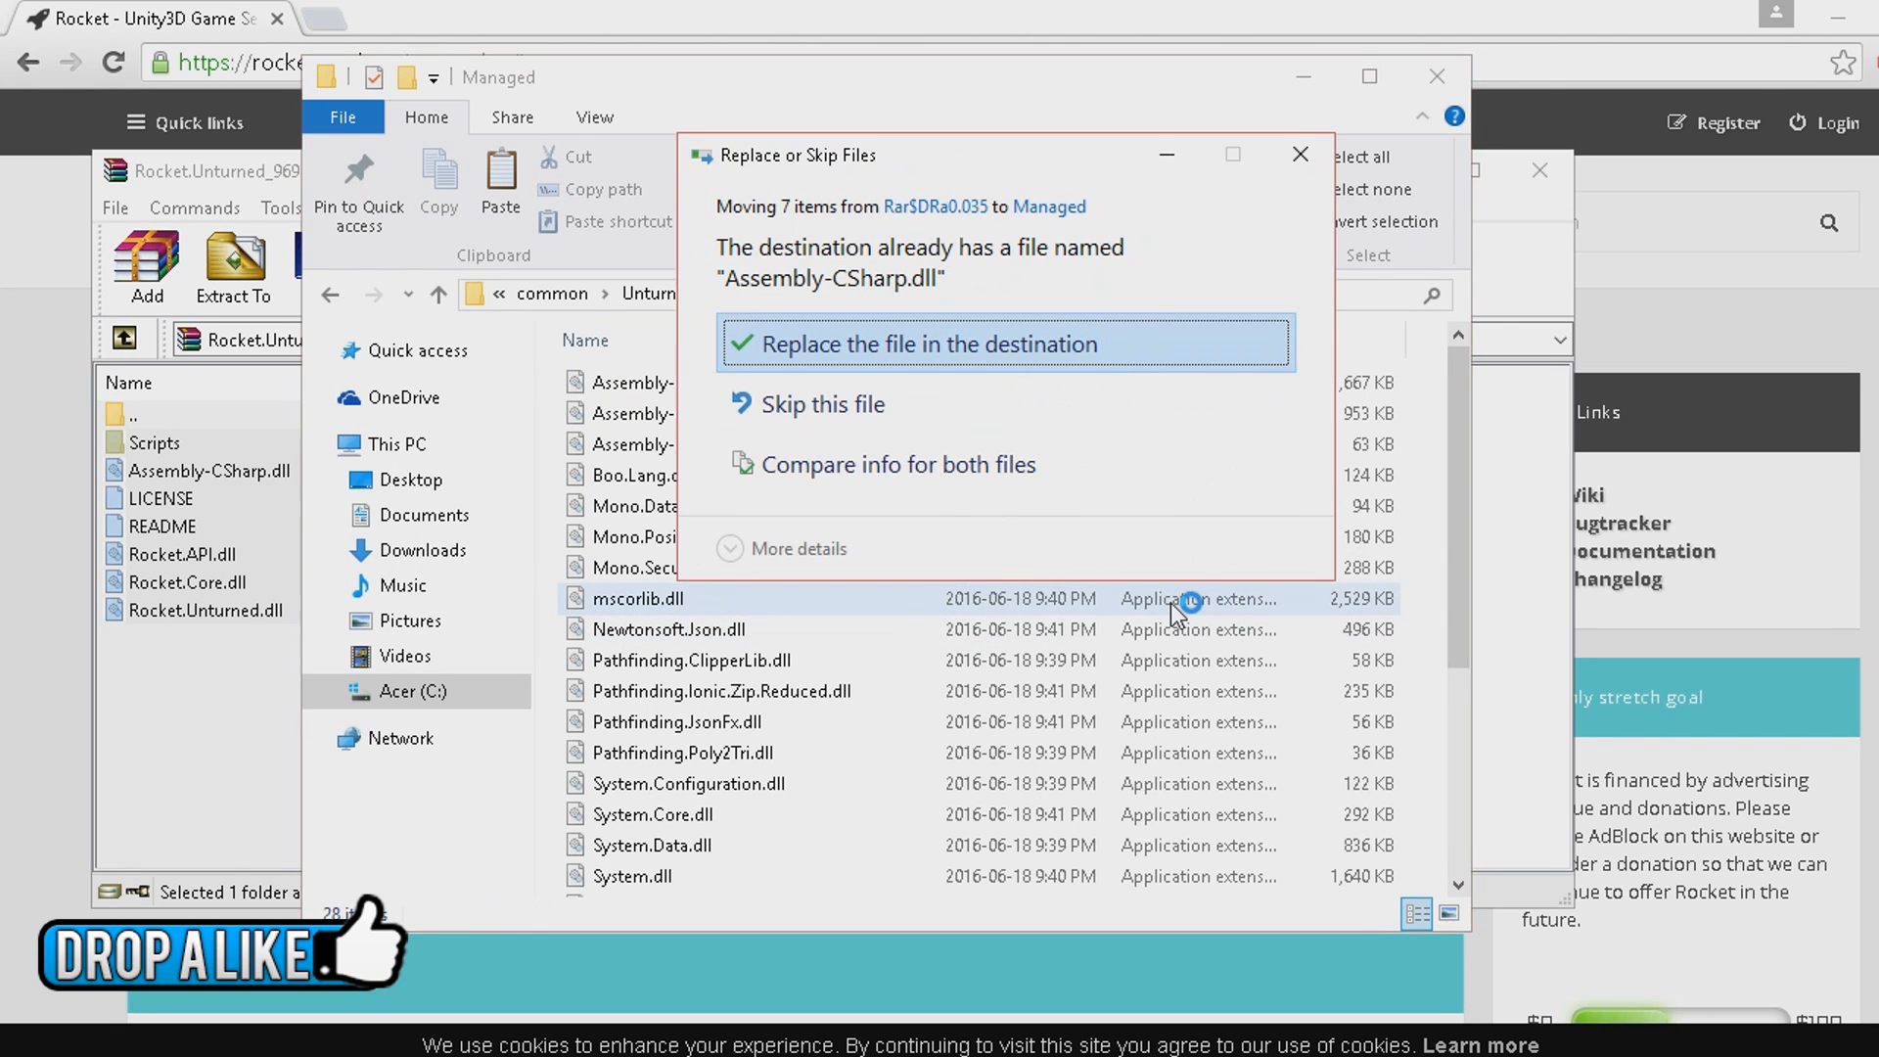
{"action": "left_click", "coordinate": [967, 323]}
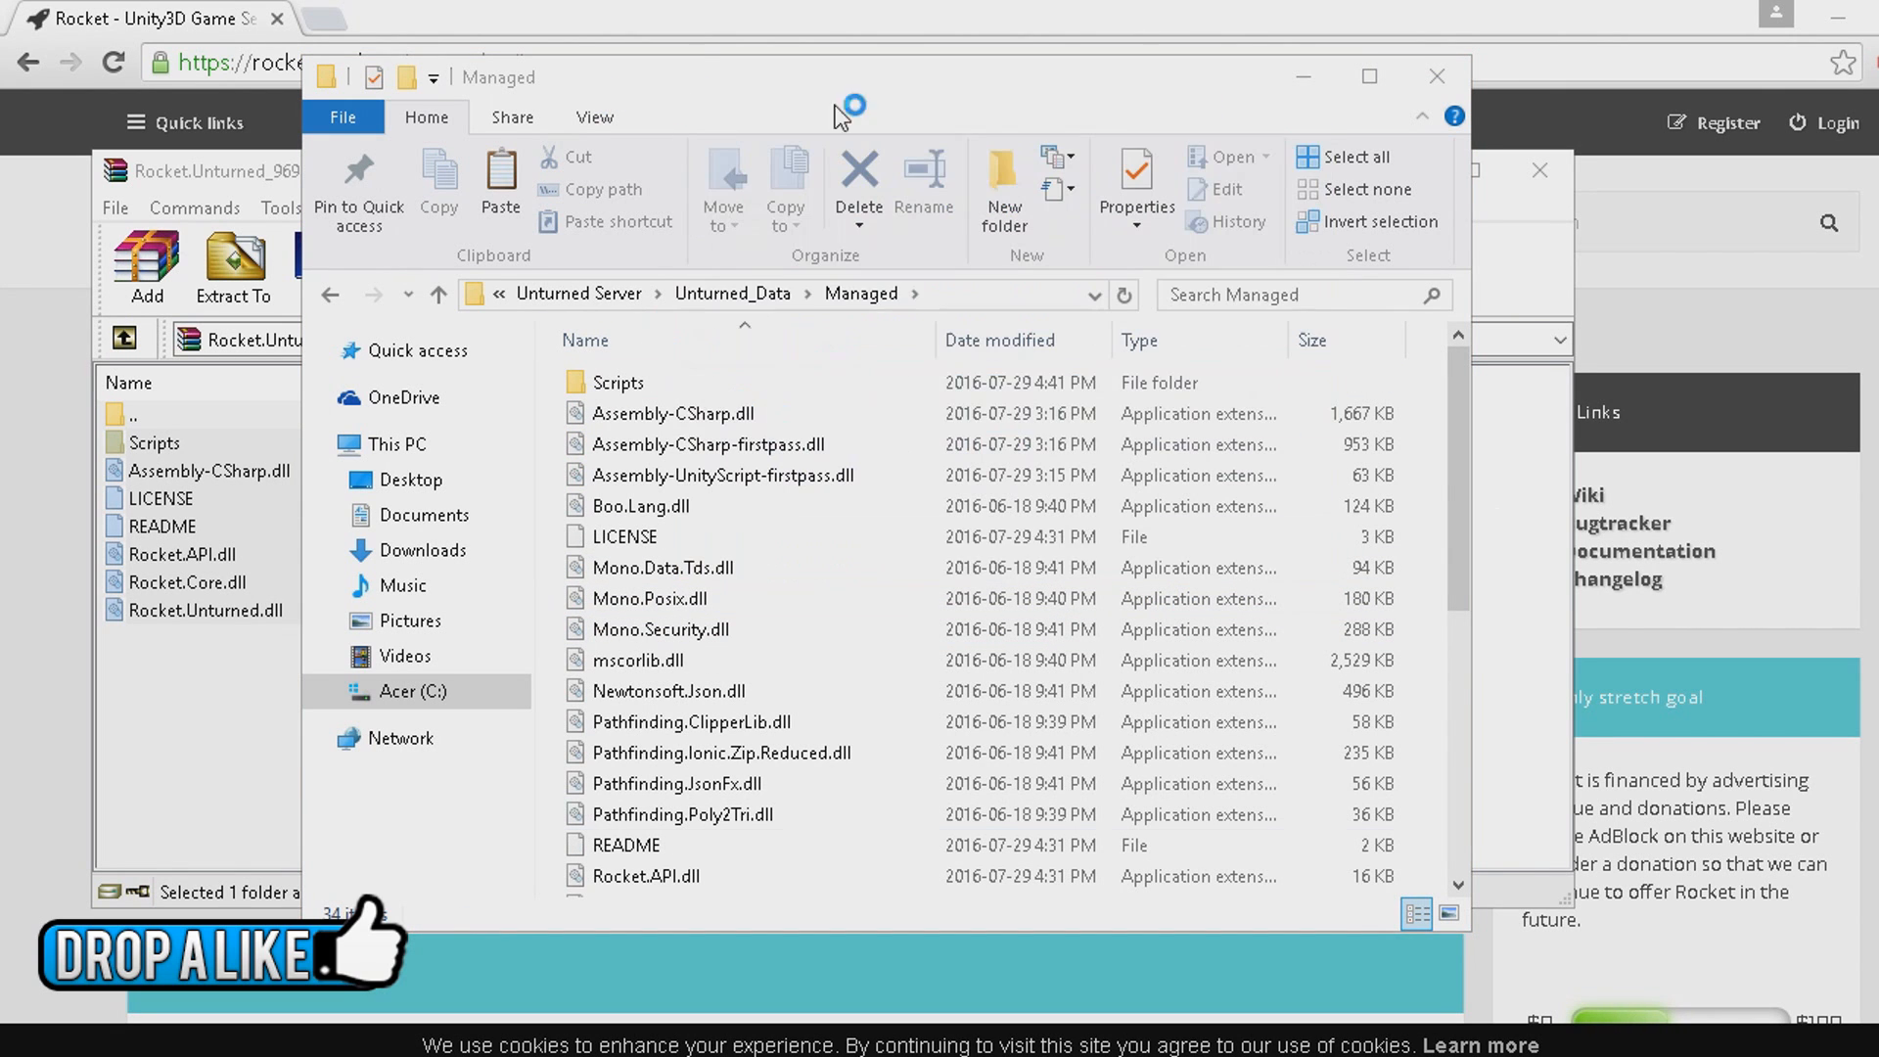
Delete the LICENSE and README files from the Managed folder.
{"action": "left_click", "coordinate": [693, 537]}
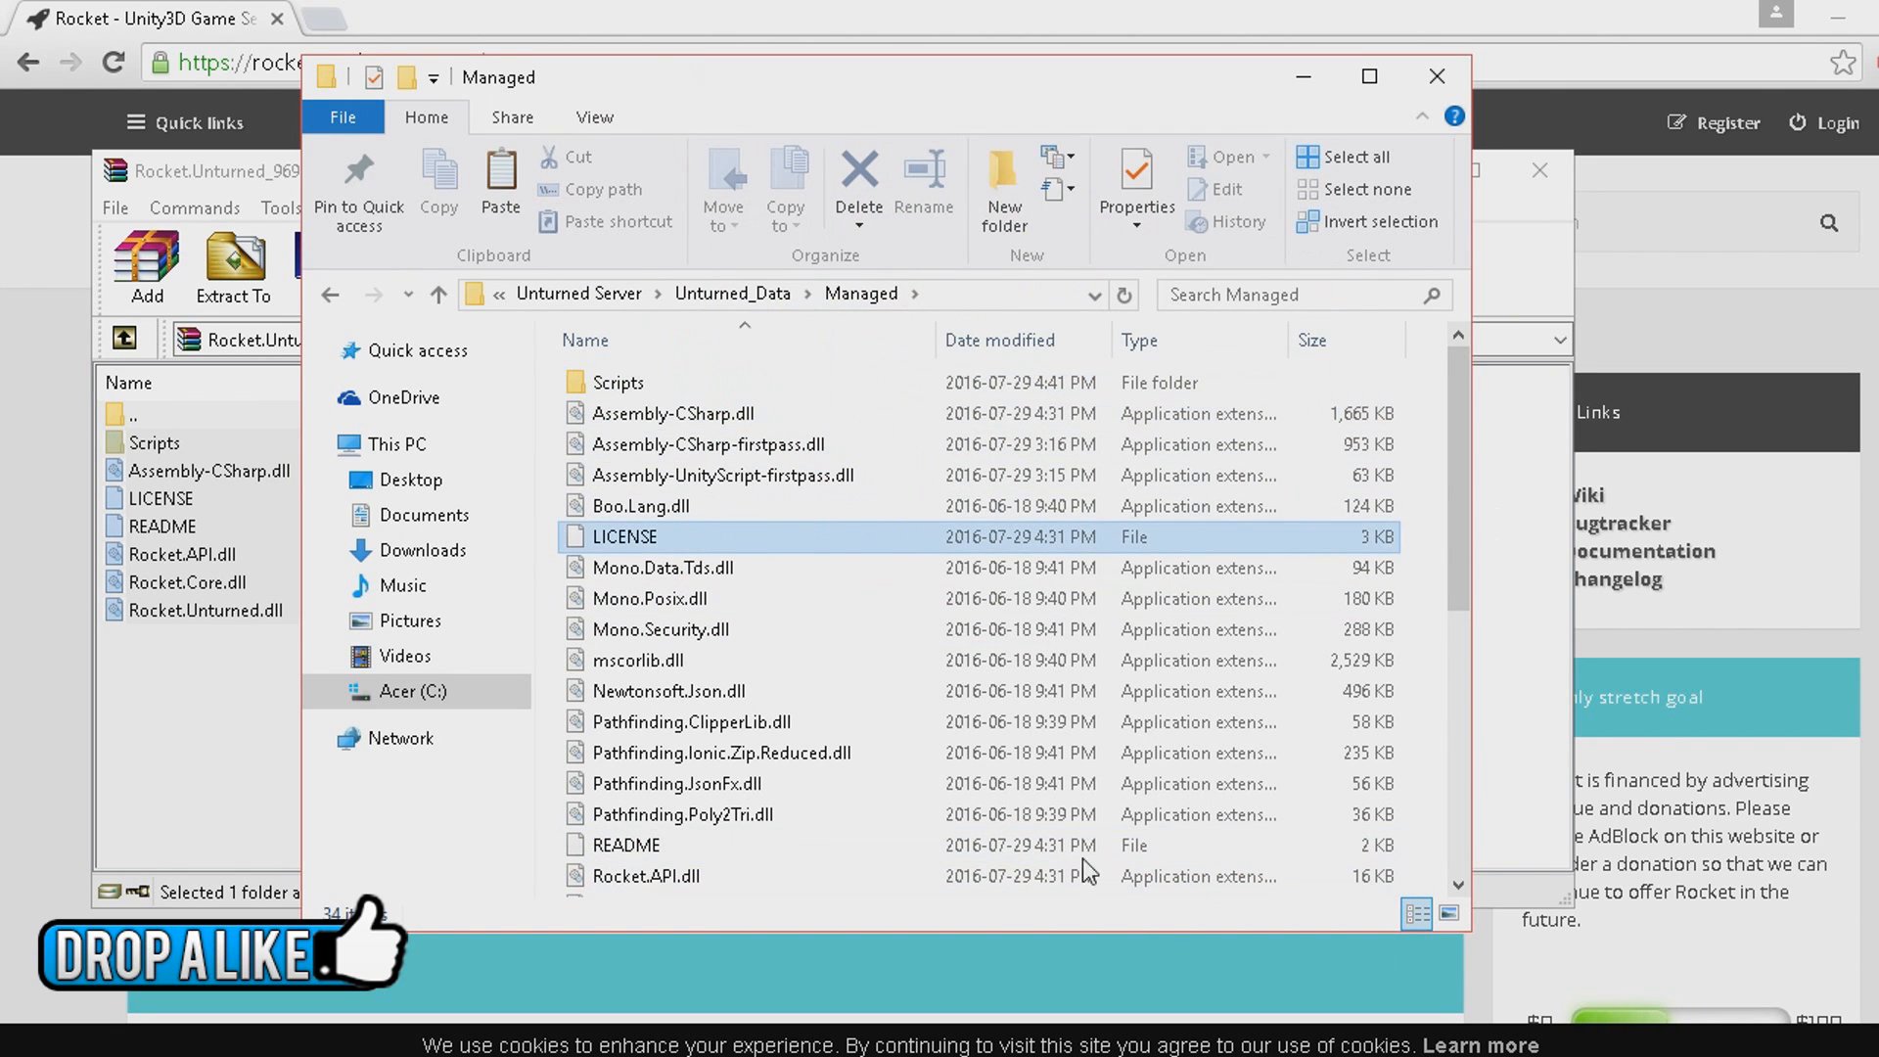
{"action": "key", "text": "Delete"}
{"action": "left_click", "coordinate": [760, 820]}
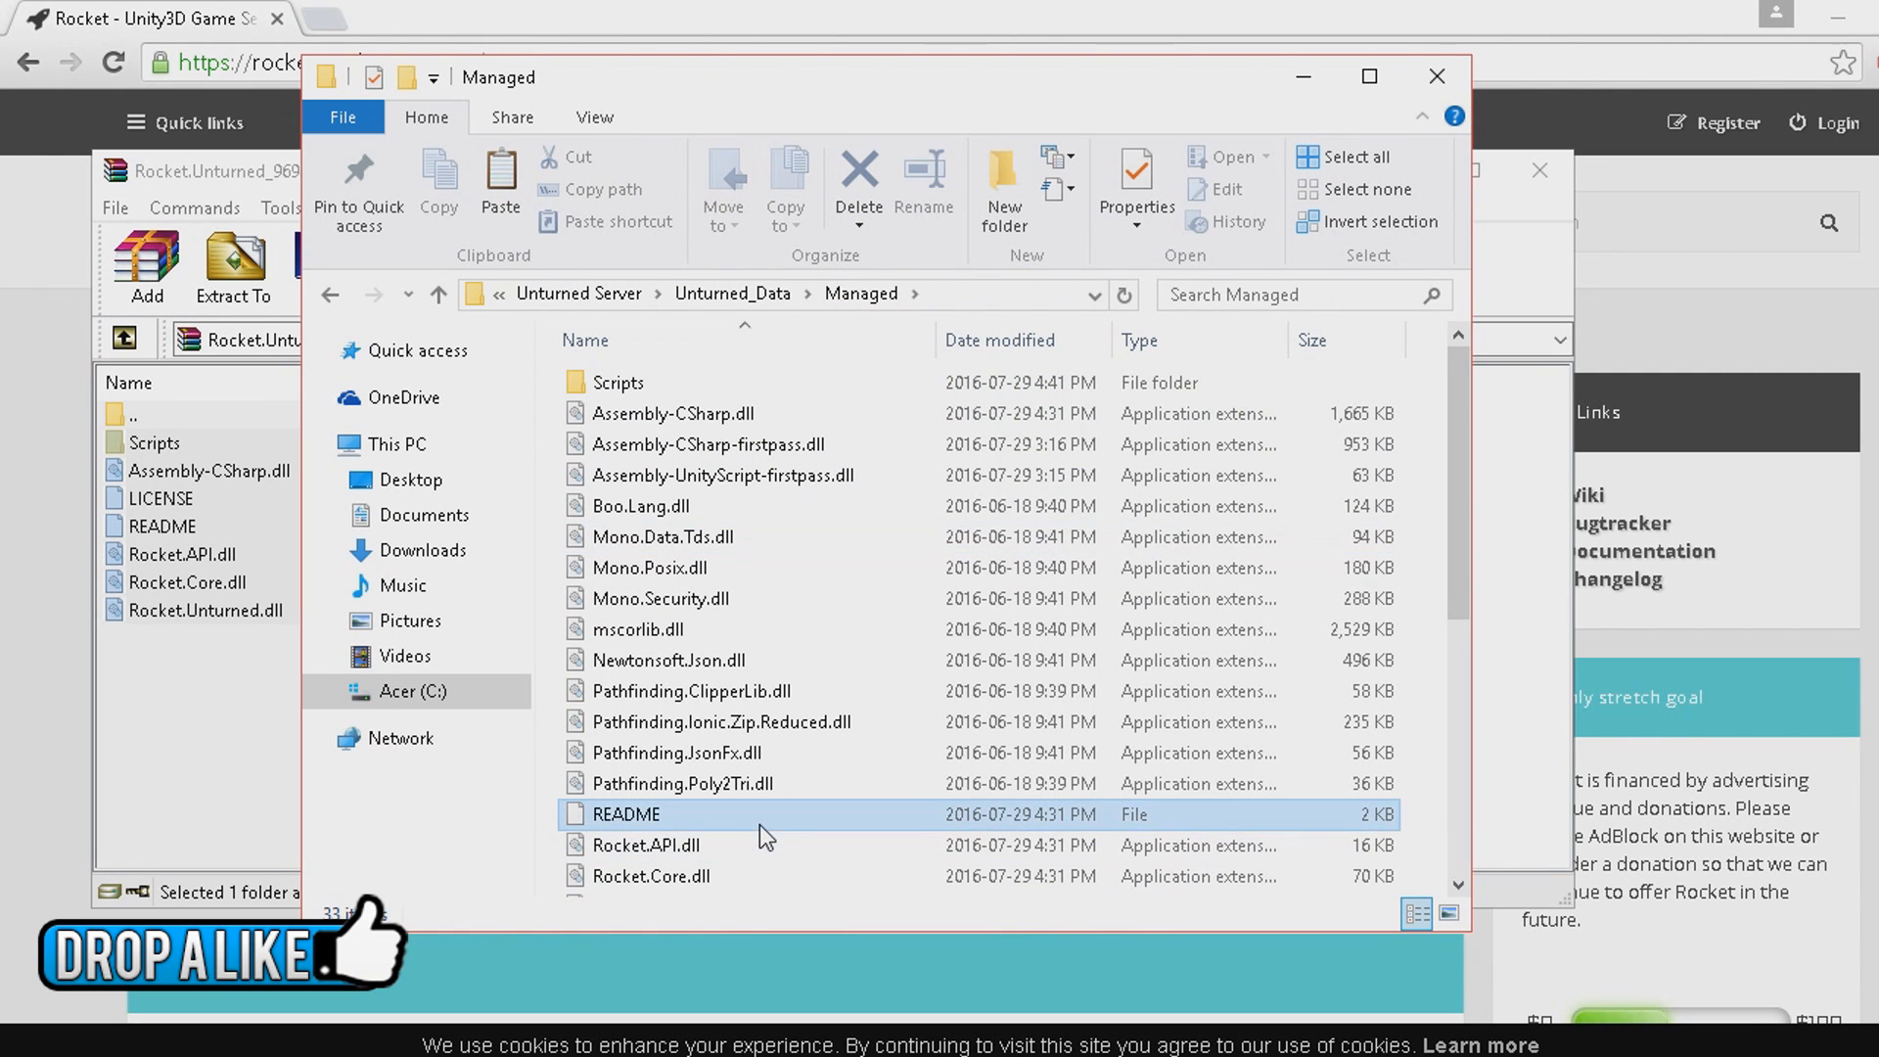
{"action": "key", "text": "Delete"}
{"action": "scroll", "coordinate": [688, 661], "scroll_direction": "down", "scroll_amount": 5}
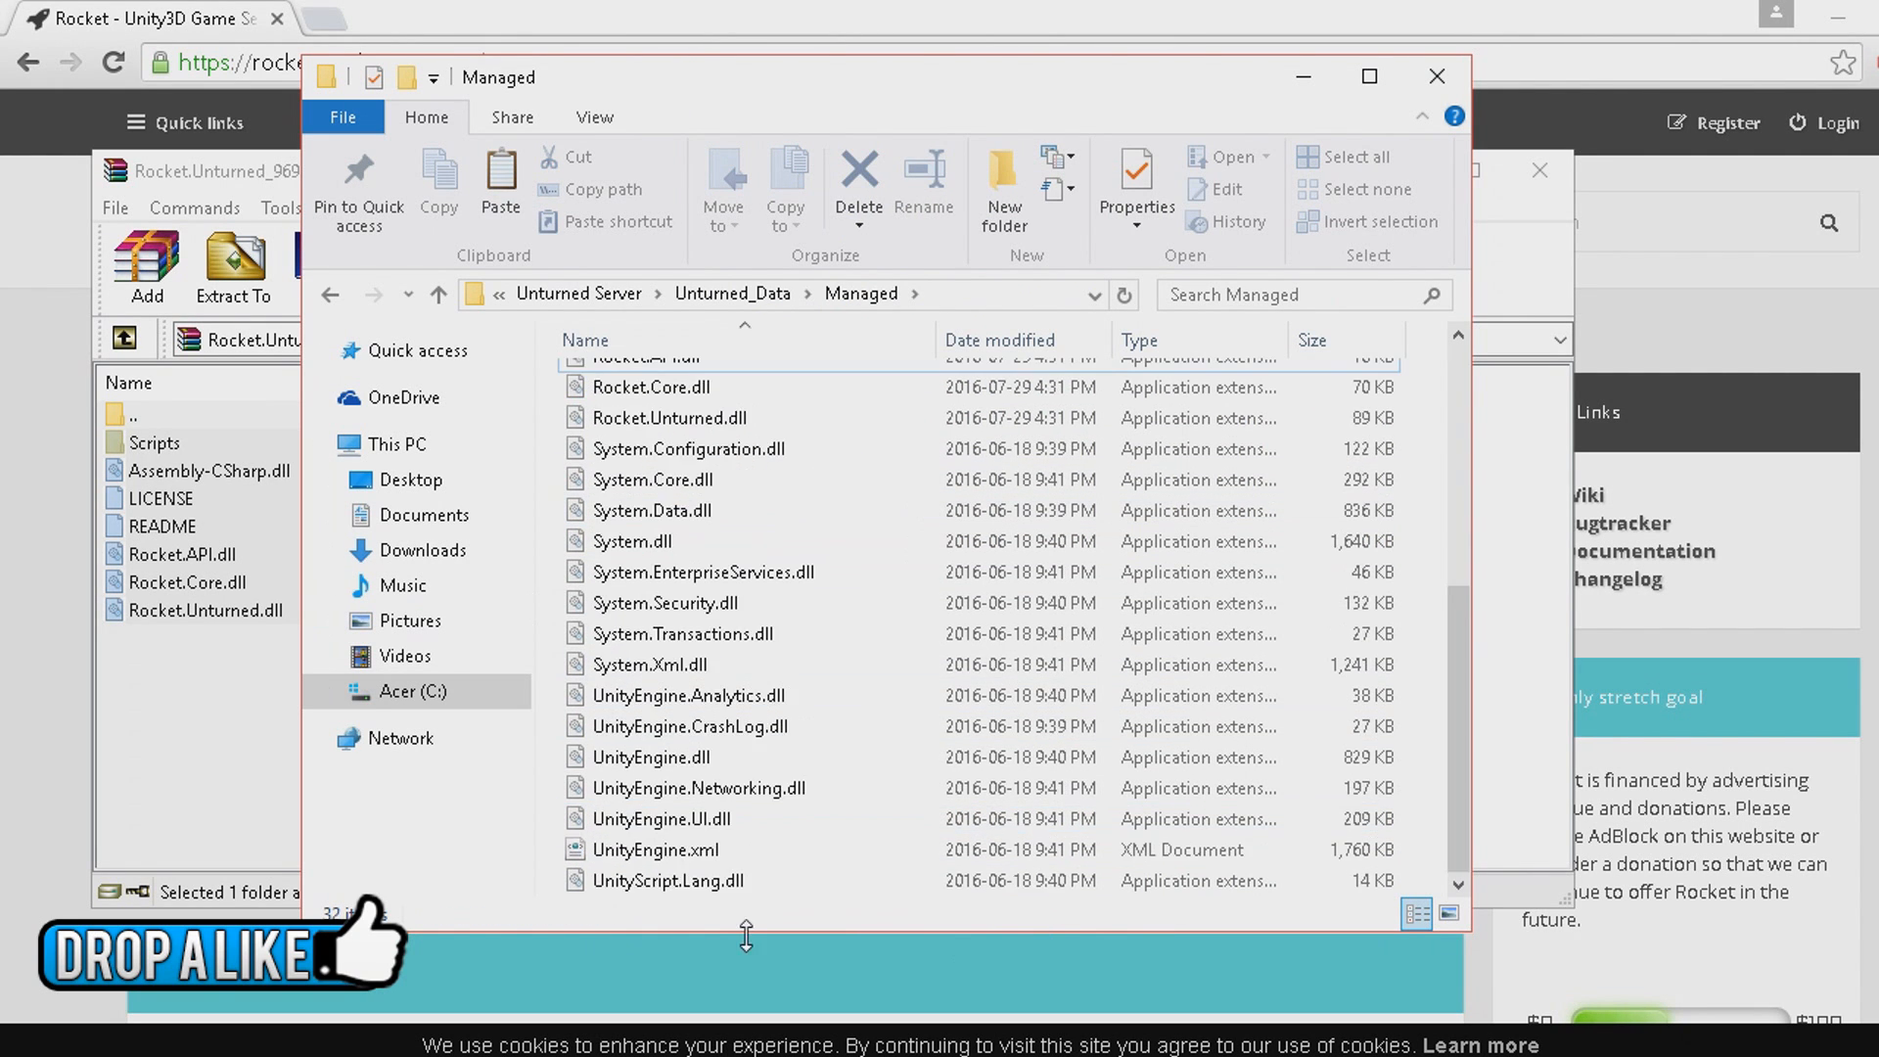
{"action": "scroll", "coordinate": [743, 705], "scroll_direction": "up", "scroll_amount": 5}
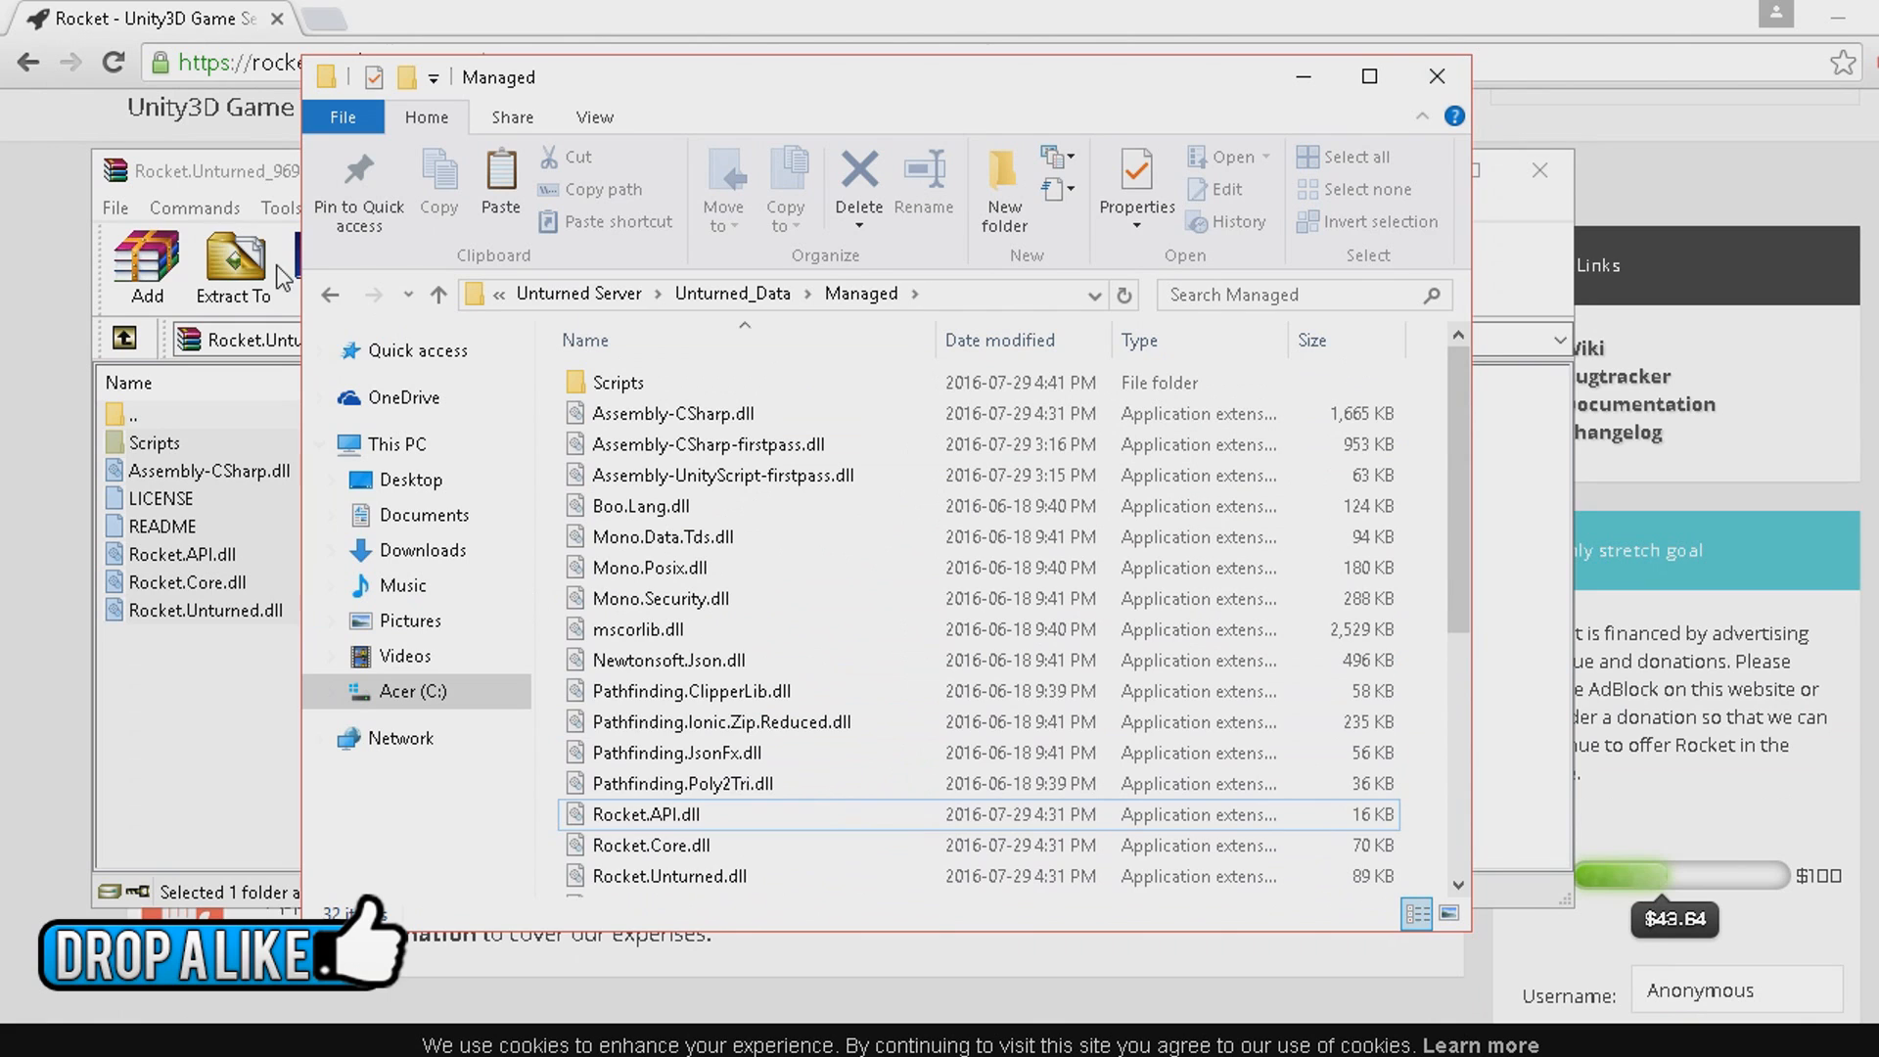
Run the Server Startup shortcut in the Unturned Server folder, check that Rocket loads in the console, and close it.
{"action": "left_click", "coordinate": [331, 294]}
{"action": "left_click", "coordinate": [342, 293]}
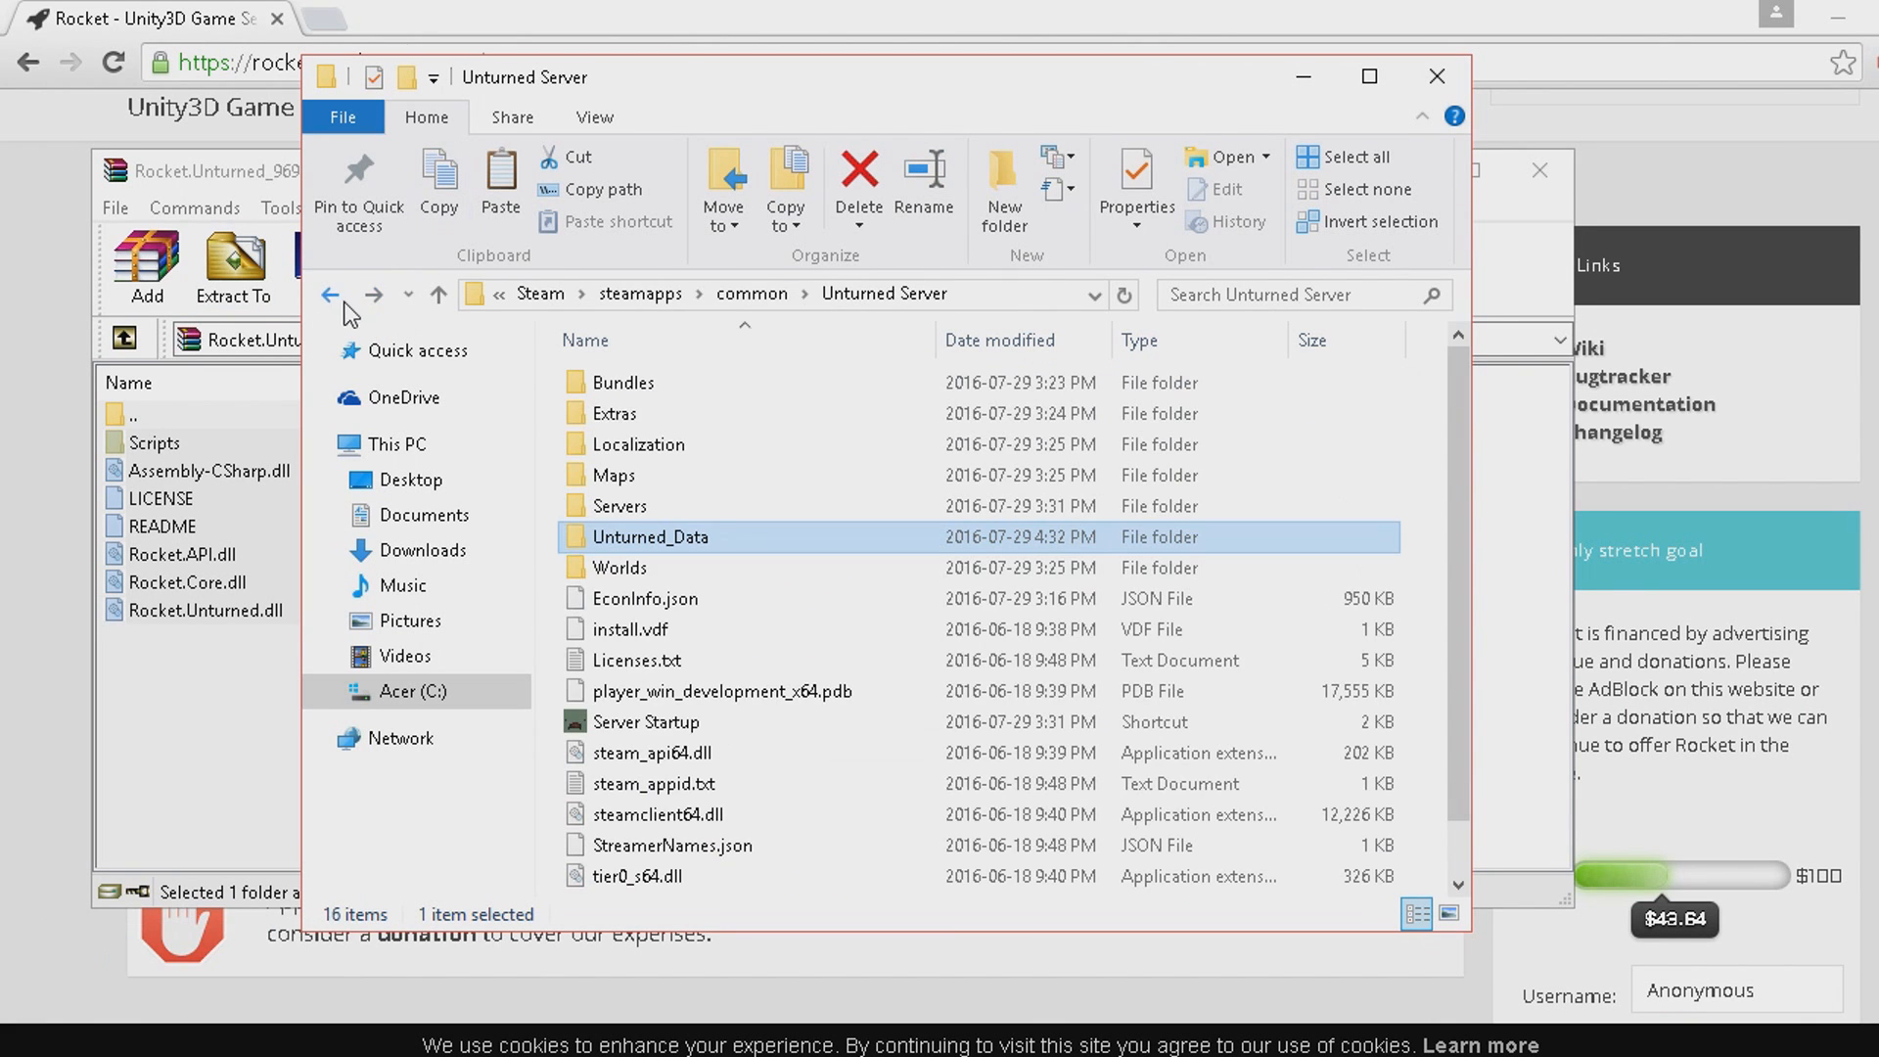
{"action": "left_click", "coordinate": [836, 724]}
{"action": "left_click", "coordinate": [1550, 186]}
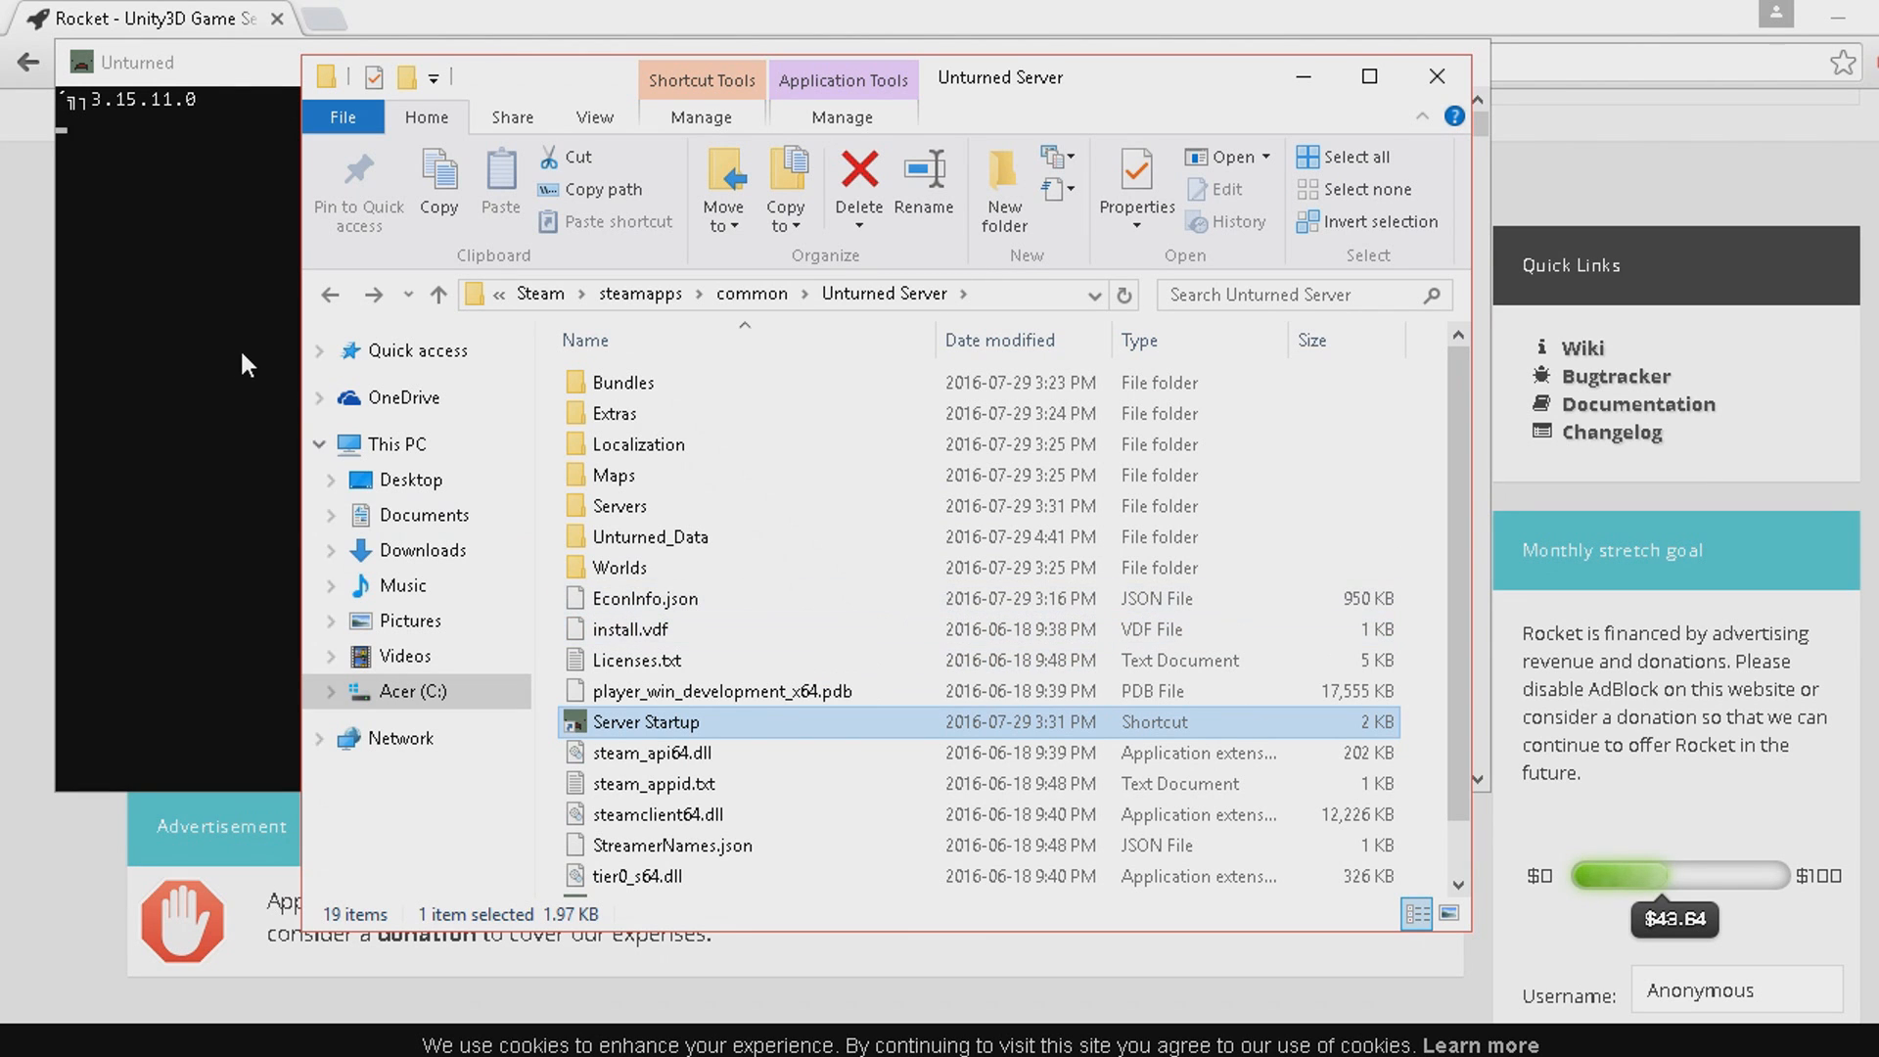
{"action": "left_click", "coordinate": [209, 61]}
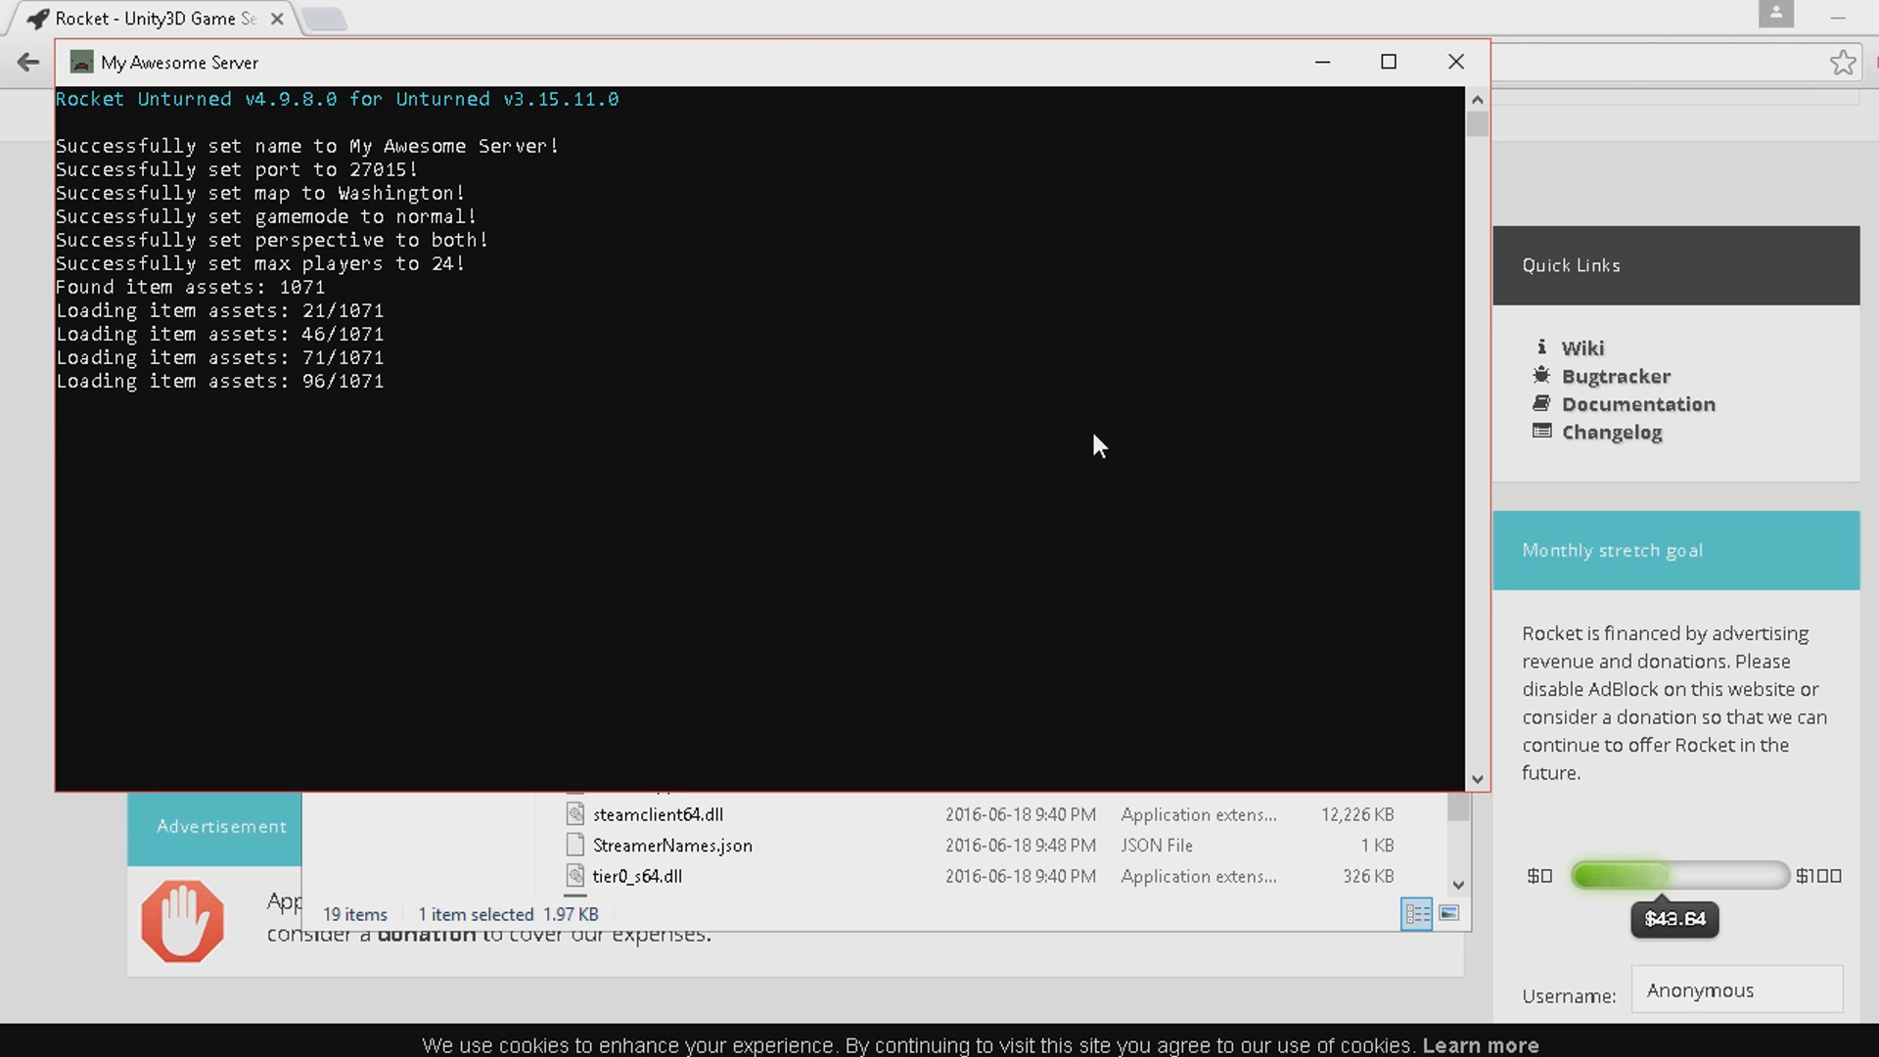
{"action": "left_click", "coordinate": [1456, 61]}
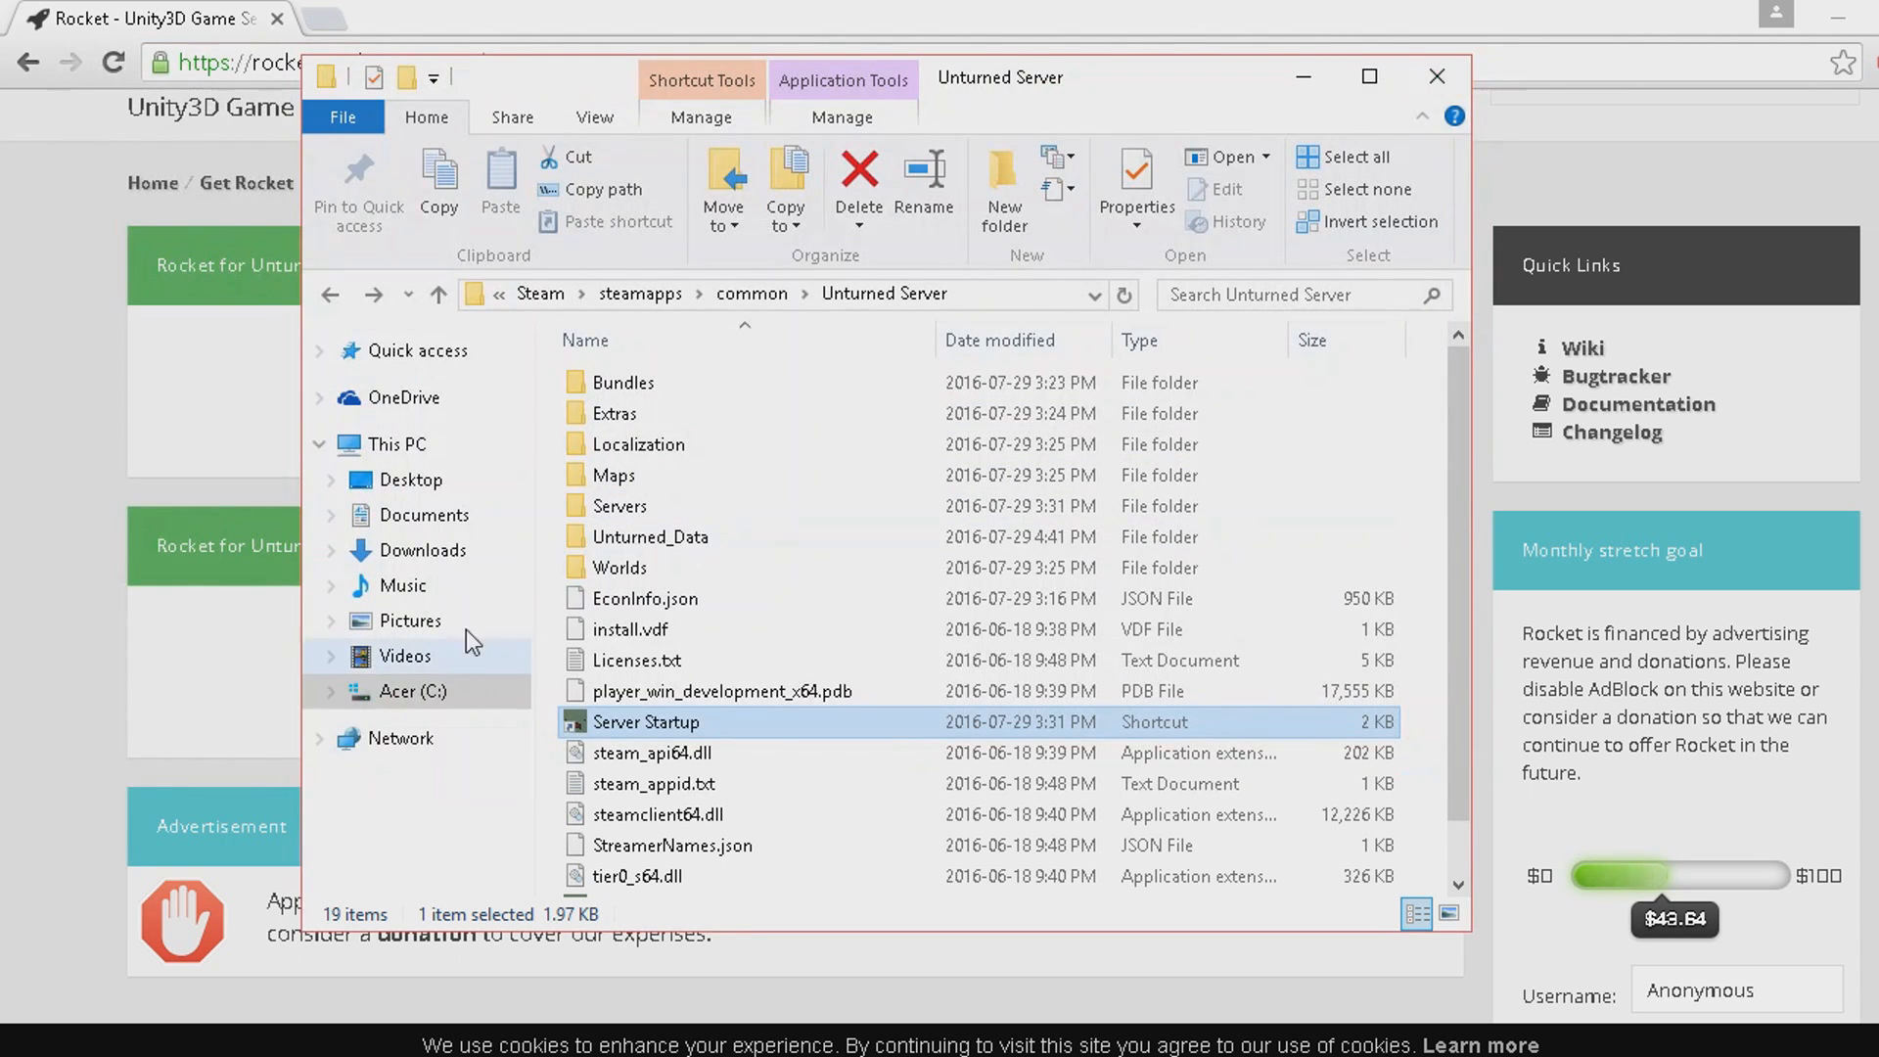
Switch to the browser and open the Plugins page of the Rocket website.
{"action": "left_click", "coordinate": [174, 624]}
{"action": "scroll", "coordinate": [947, 690], "scroll_direction": "up", "scroll_amount": 2}
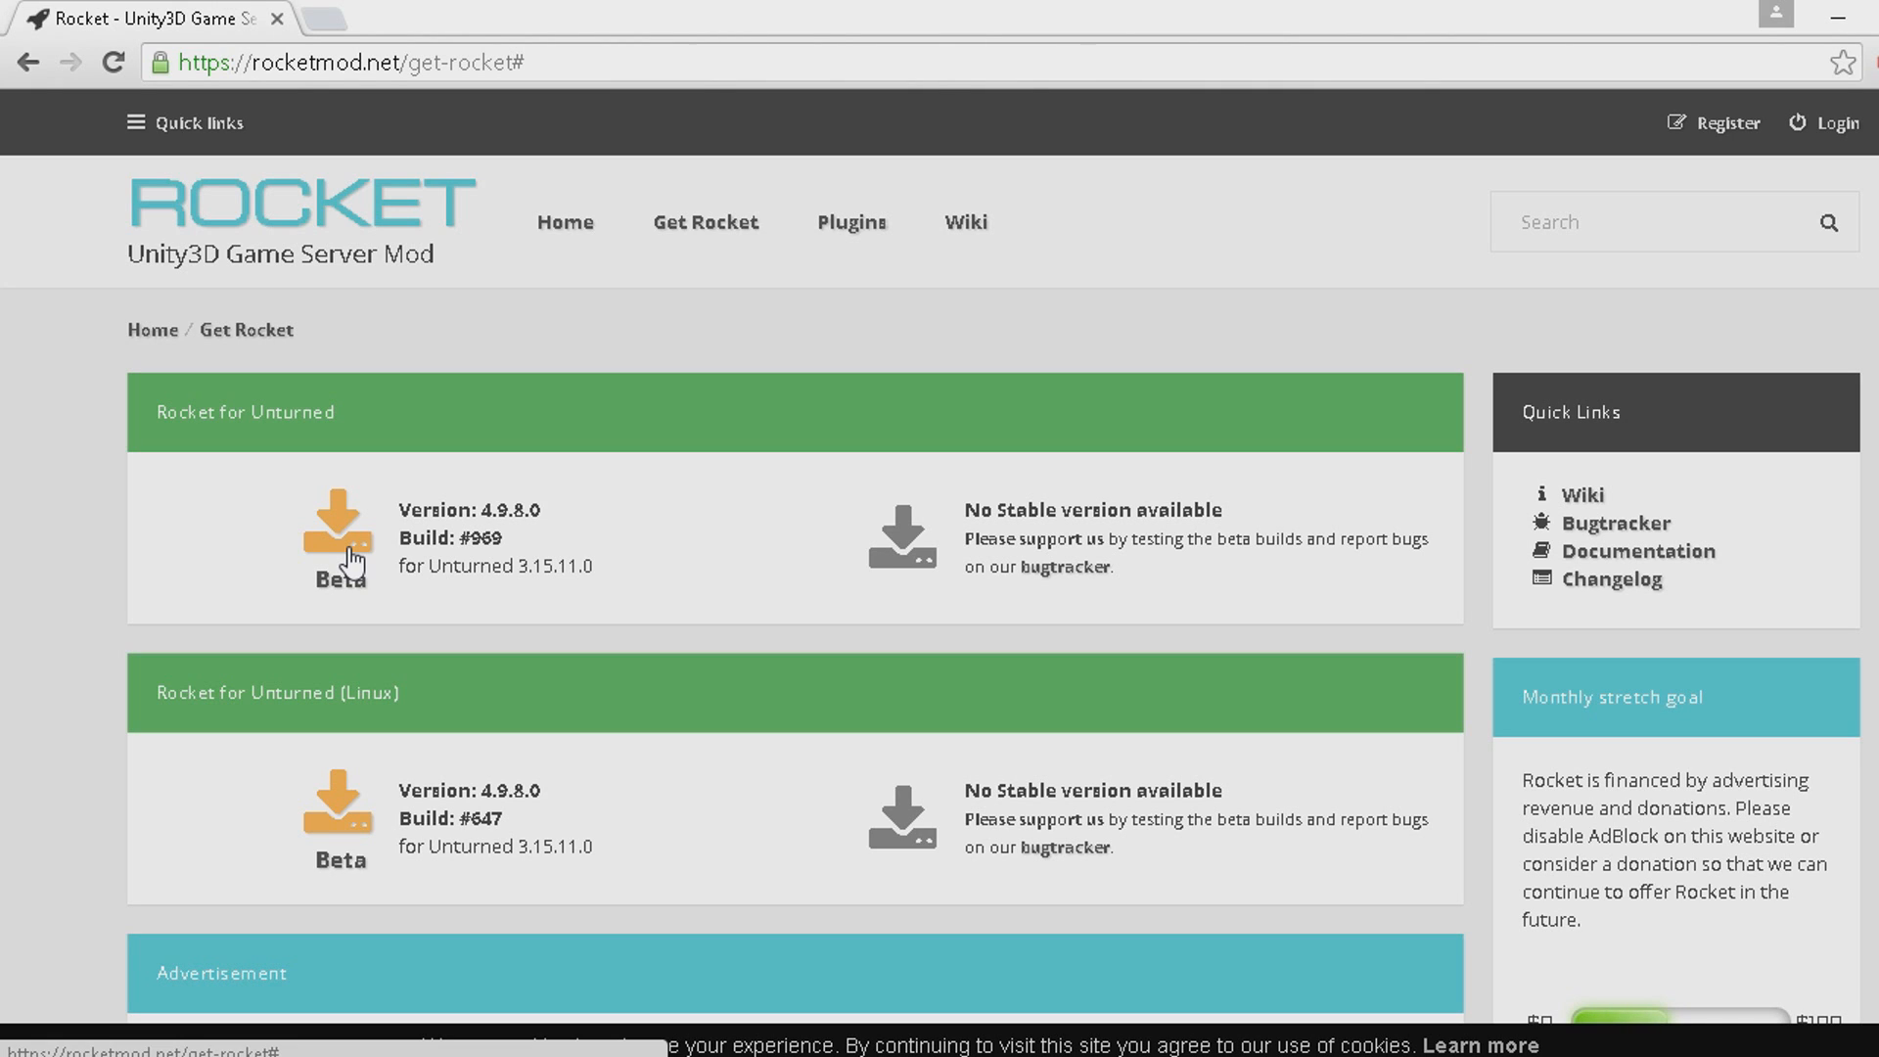
{"action": "left_click", "coordinate": [861, 235]}
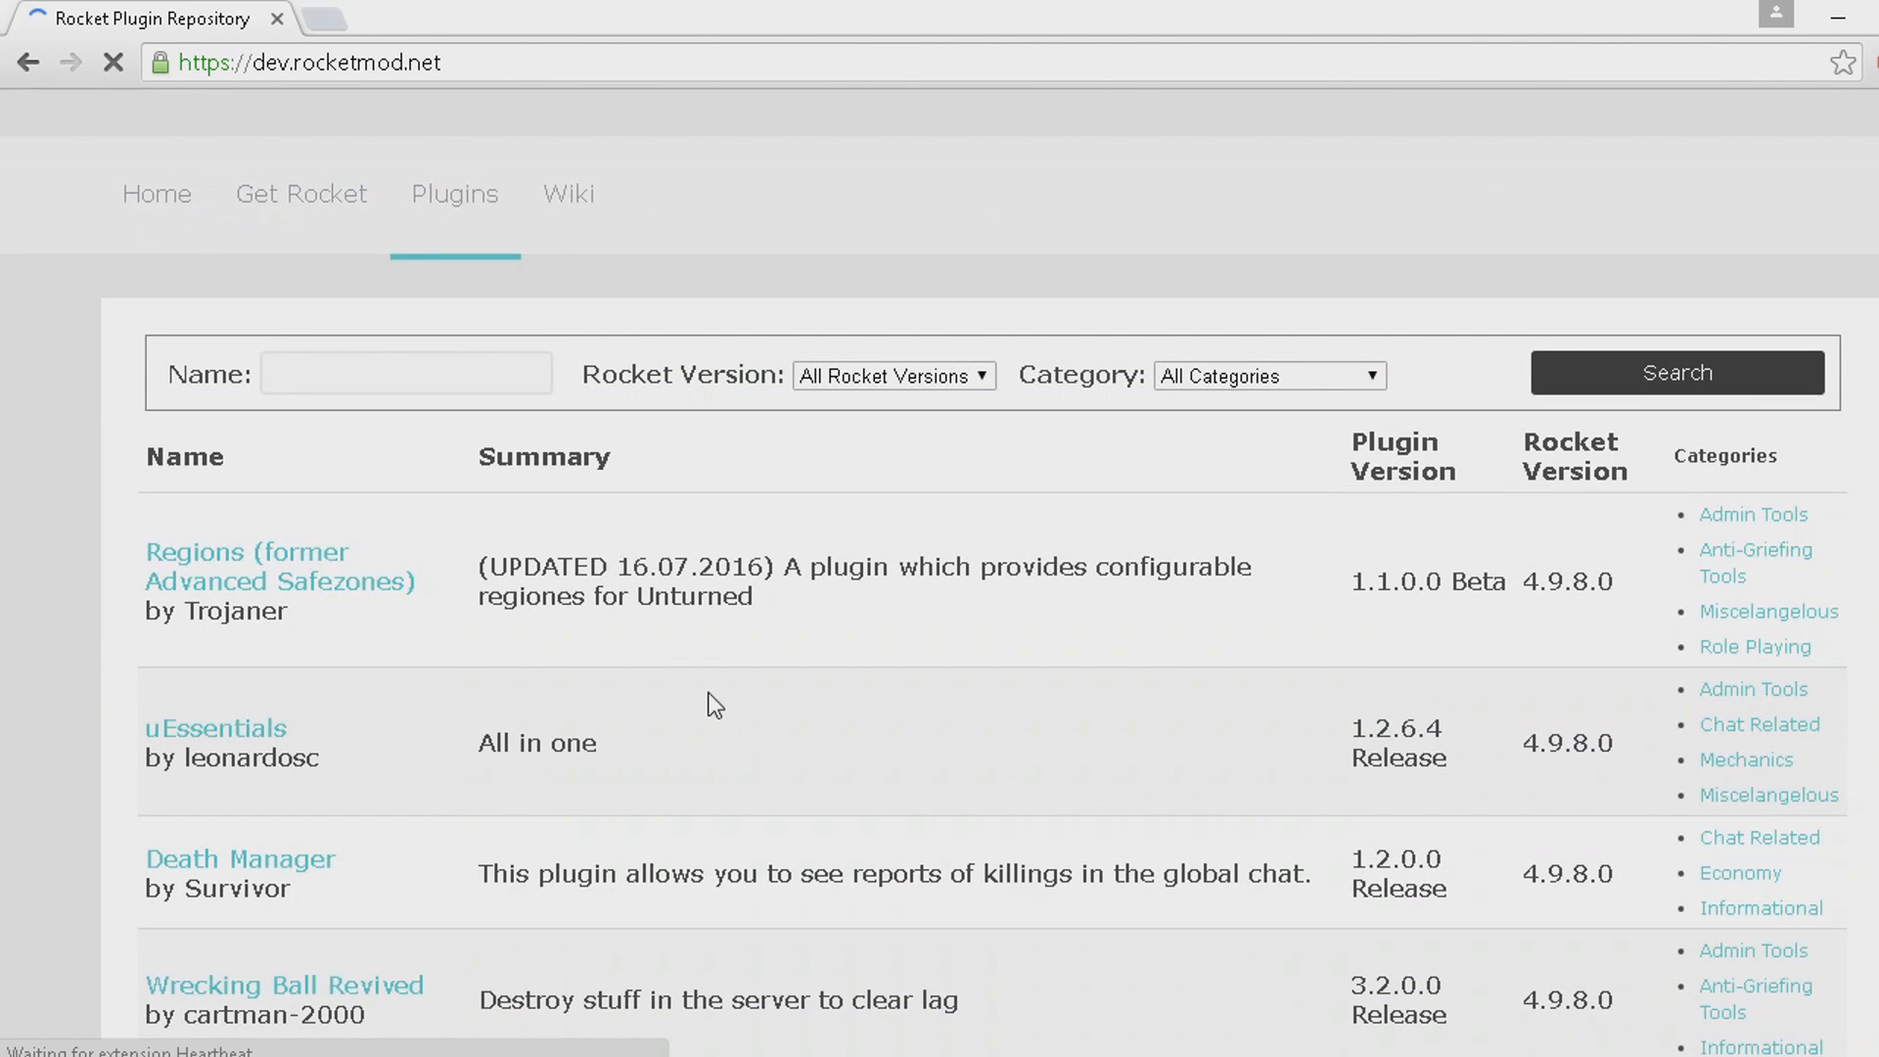
{"action": "left_click", "coordinate": [440, 384]}
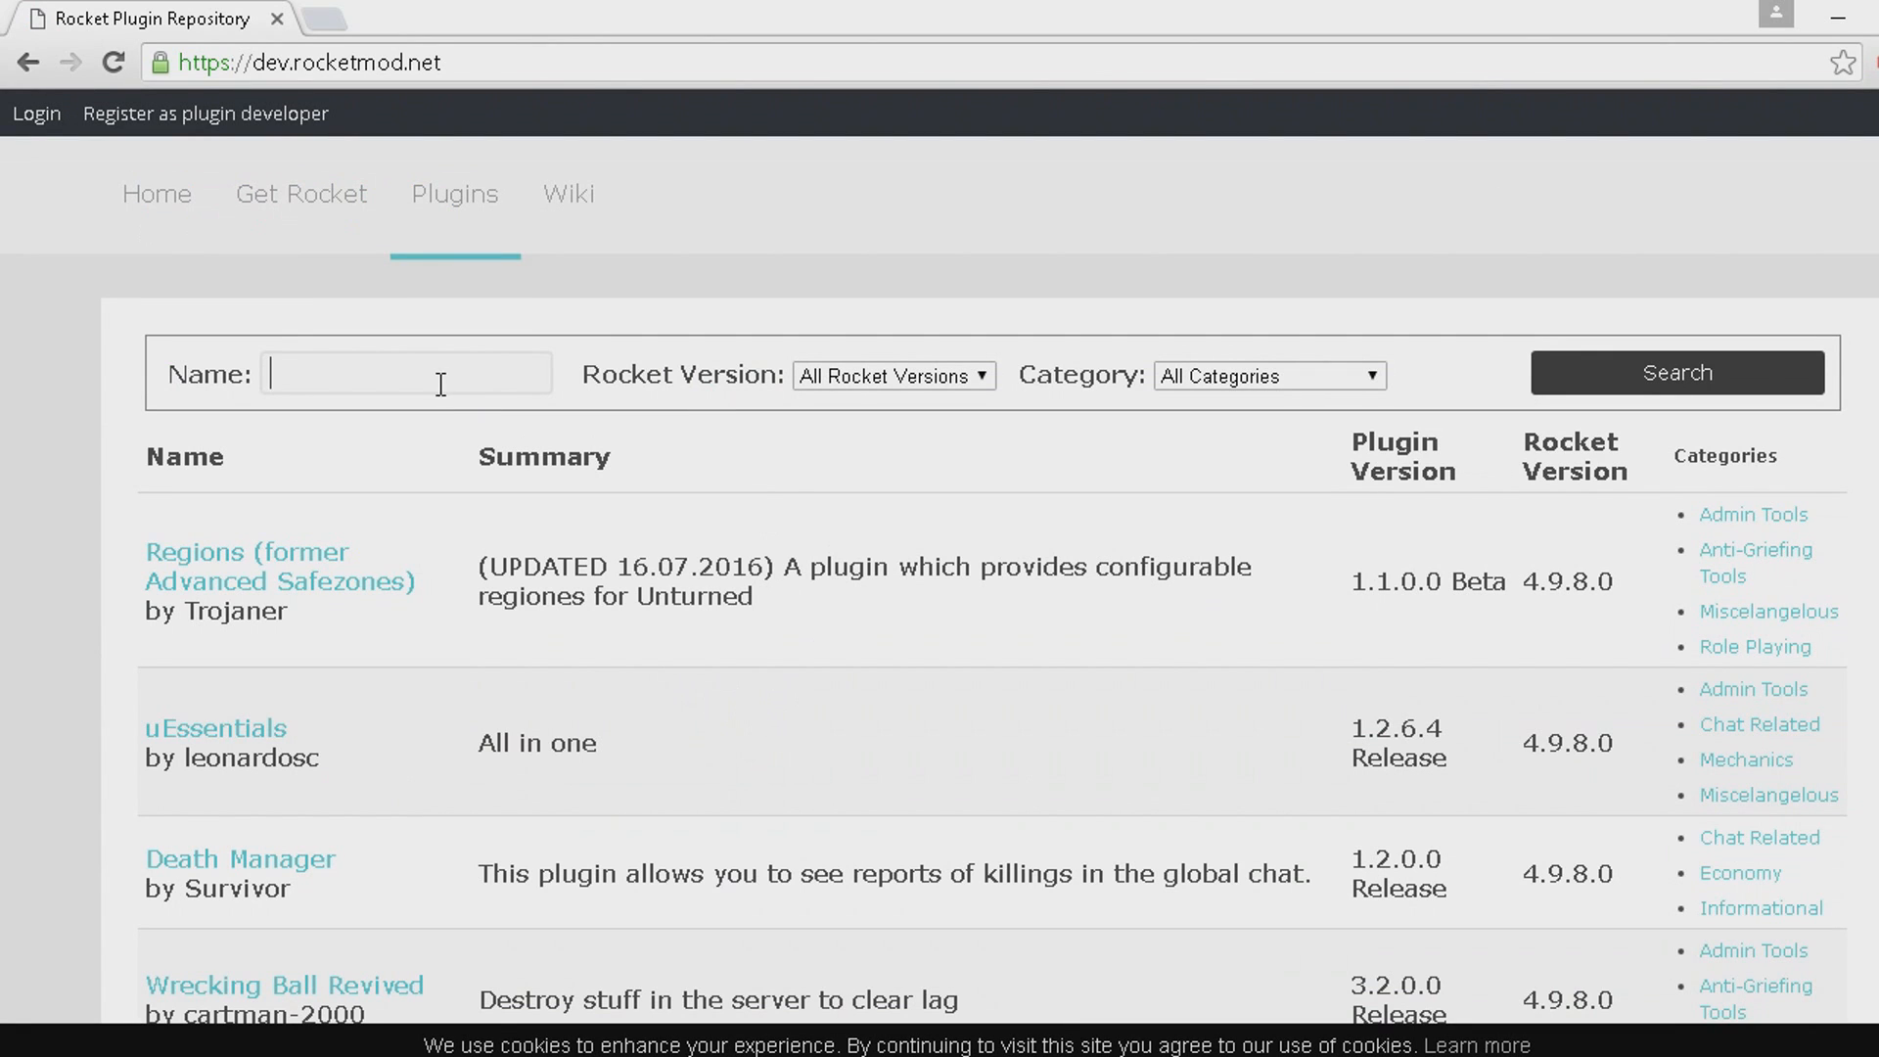
{"action": "left_click", "coordinate": [802, 1056]}
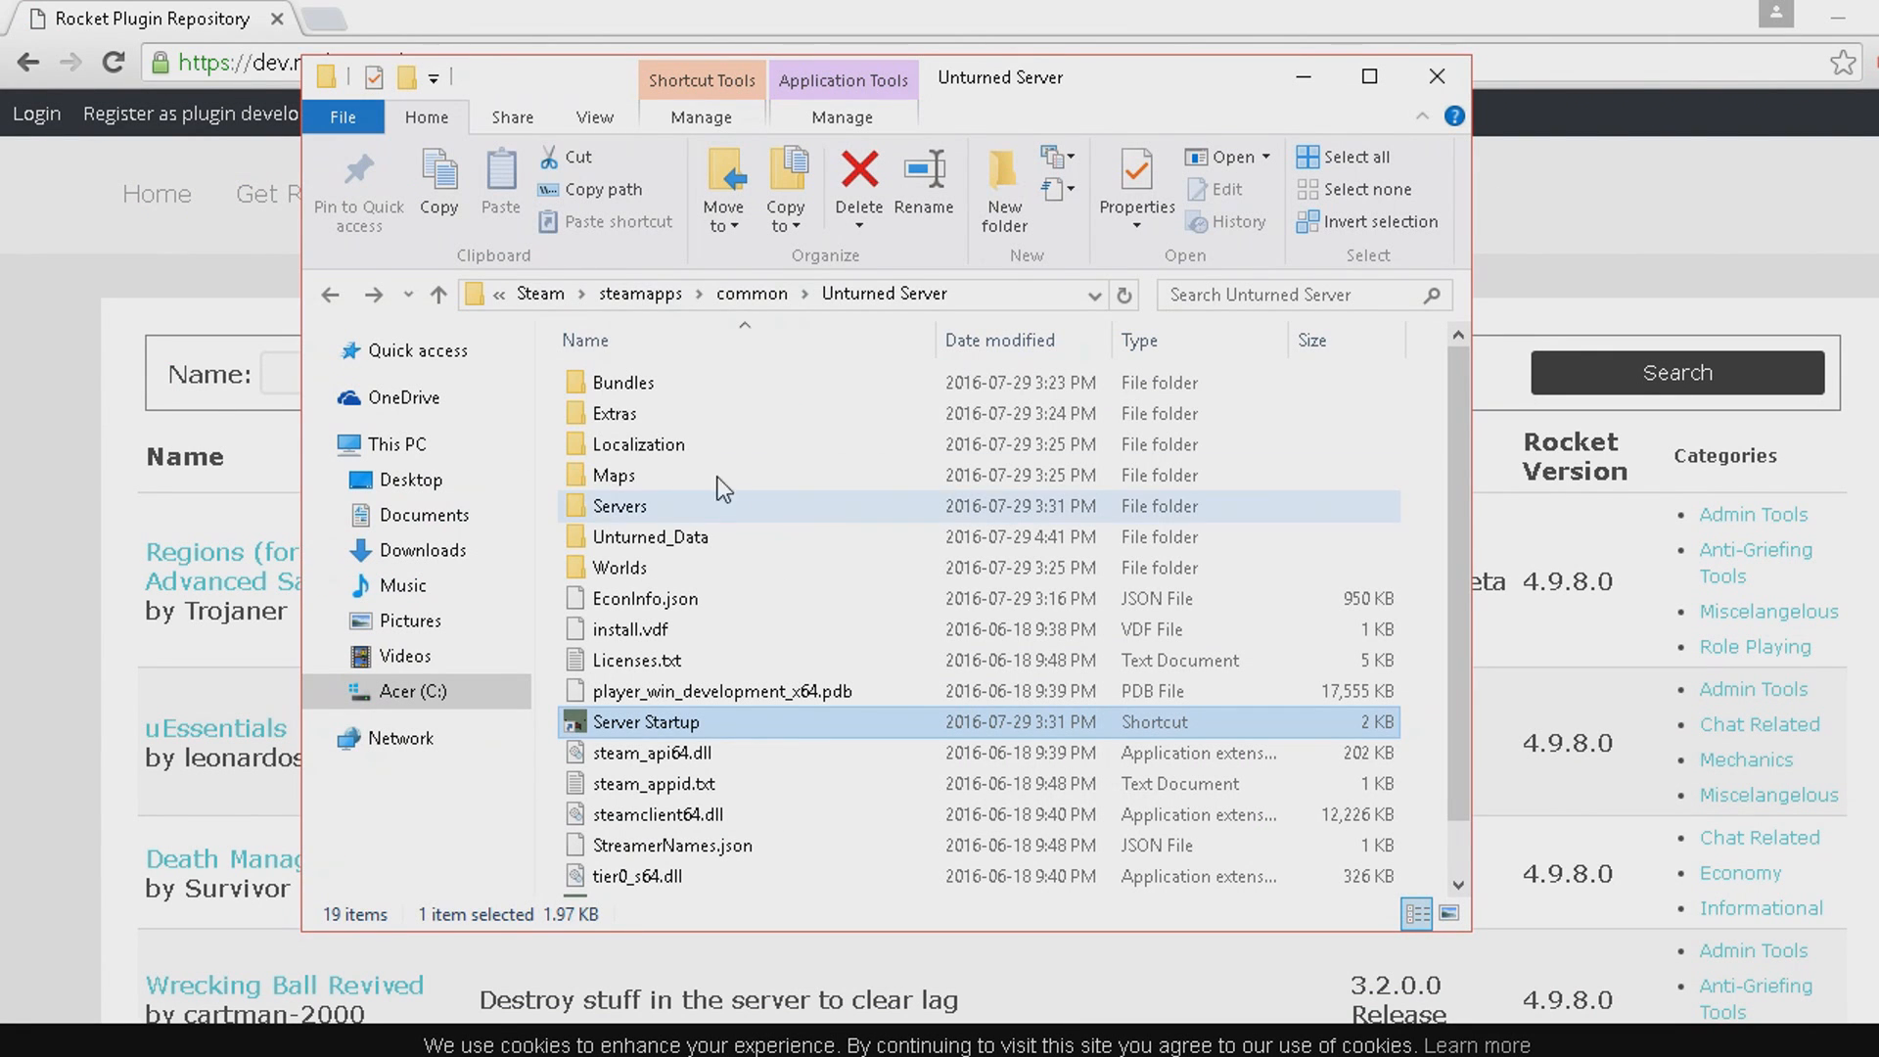
{"action": "left_click", "coordinate": [1877, 421]}
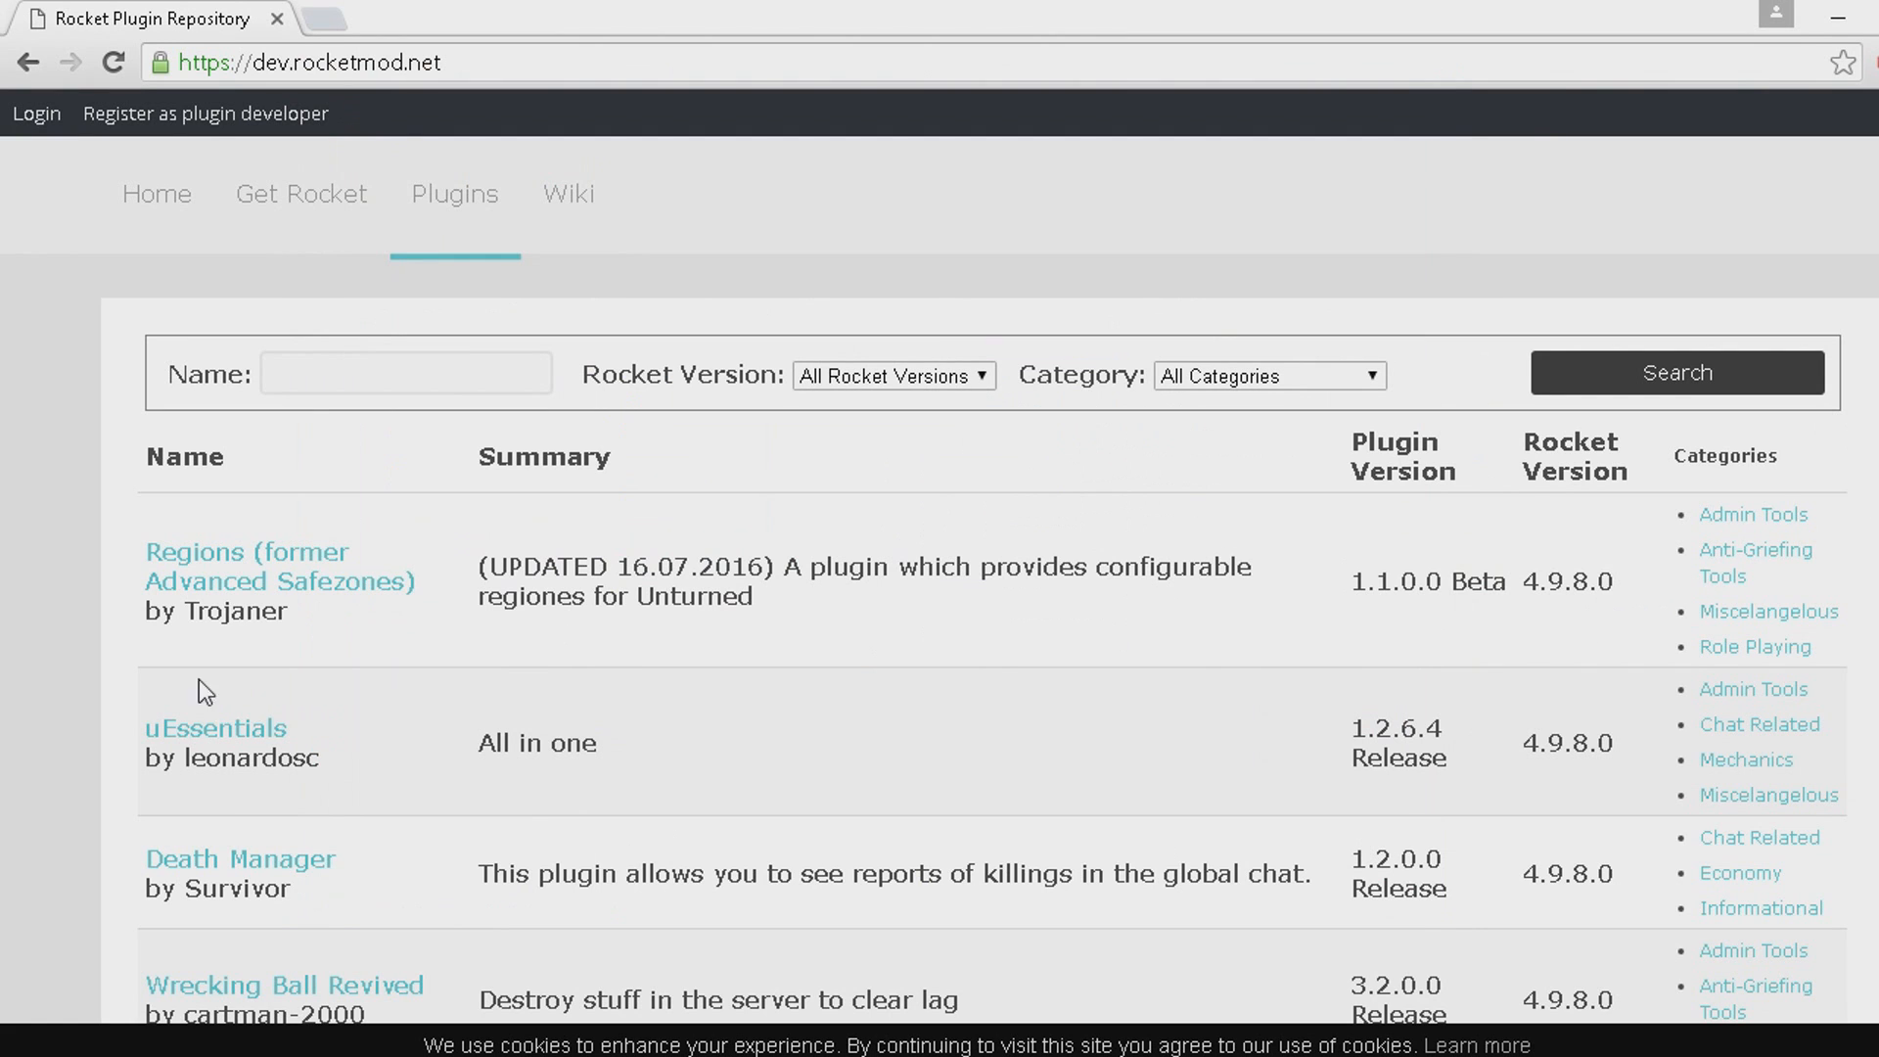
Look through the first page of the Rocket plugin list, checking the plugin names, summaries and Rocket versions.
{"action": "scroll", "coordinate": [198, 679], "scroll_direction": "down", "scroll_amount": 5}
{"action": "scroll", "coordinate": [303, 673], "scroll_direction": "down", "scroll_amount": 3}
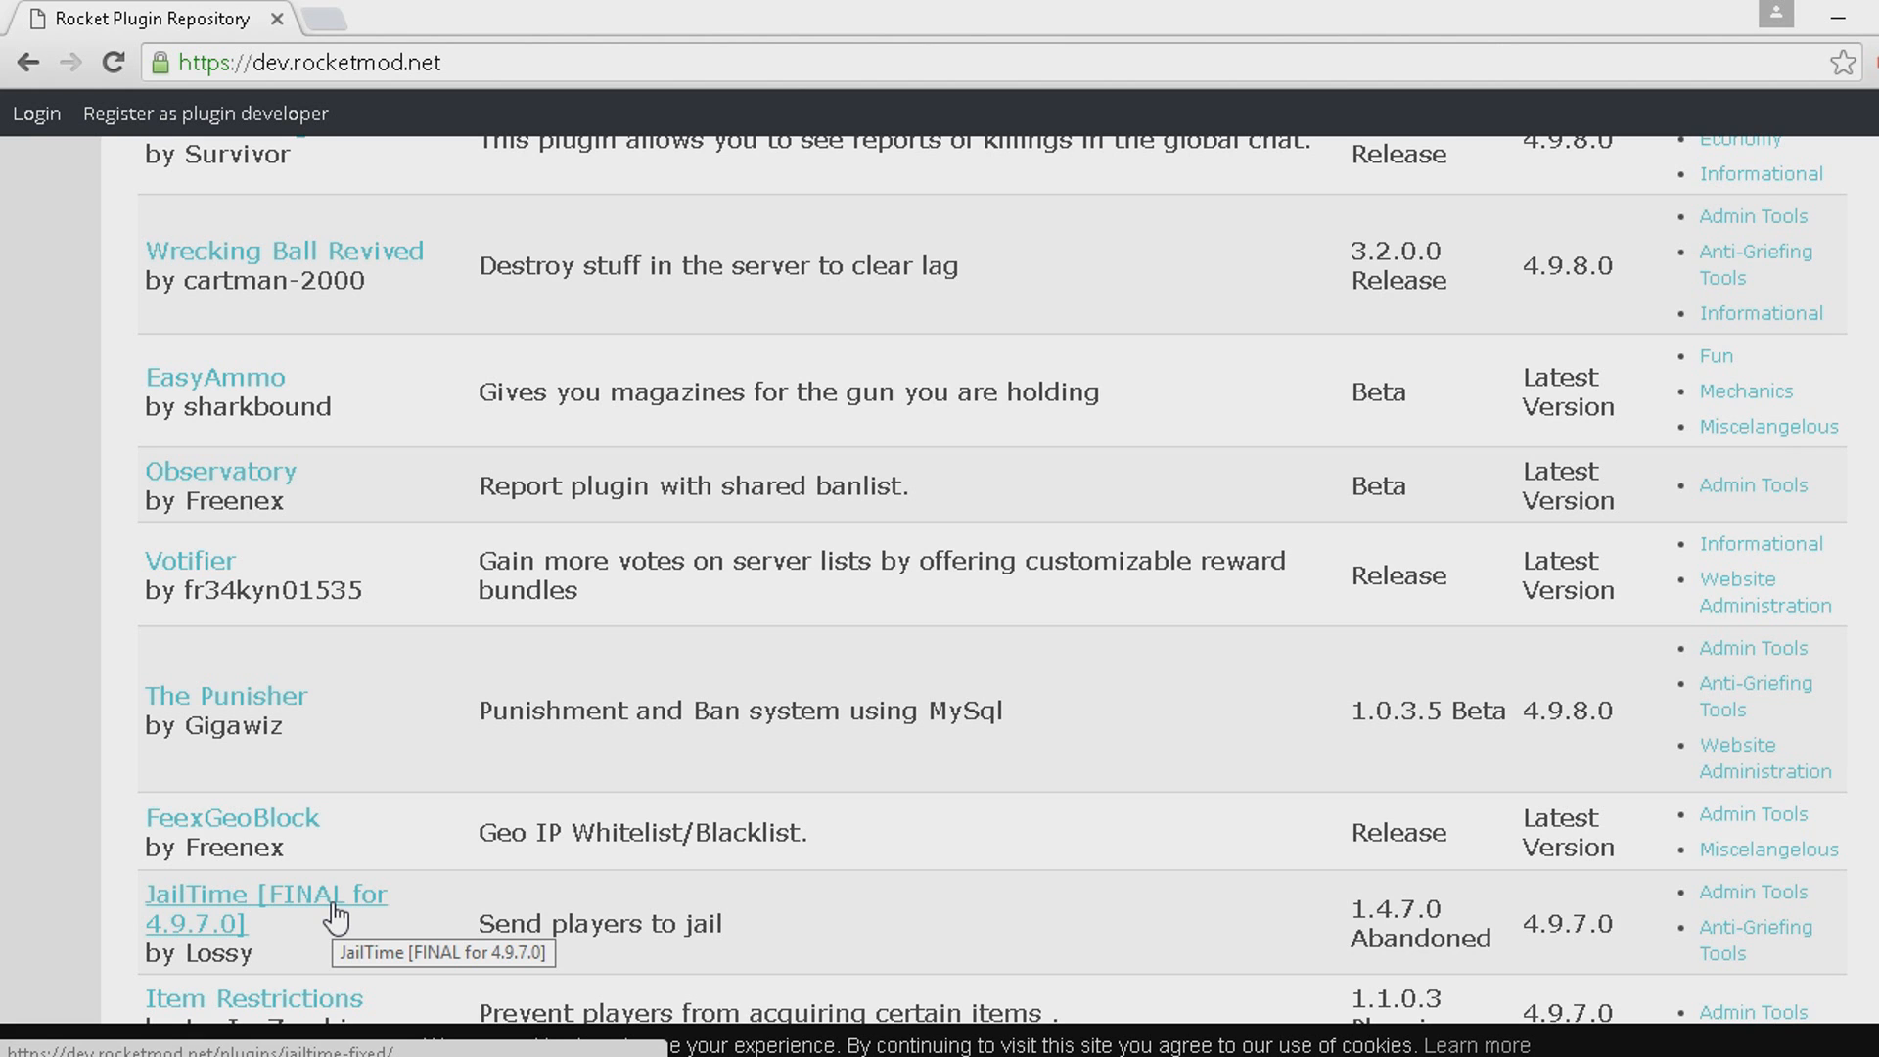
{"action": "scroll", "coordinate": [453, 861], "scroll_direction": "down", "scroll_amount": 9}
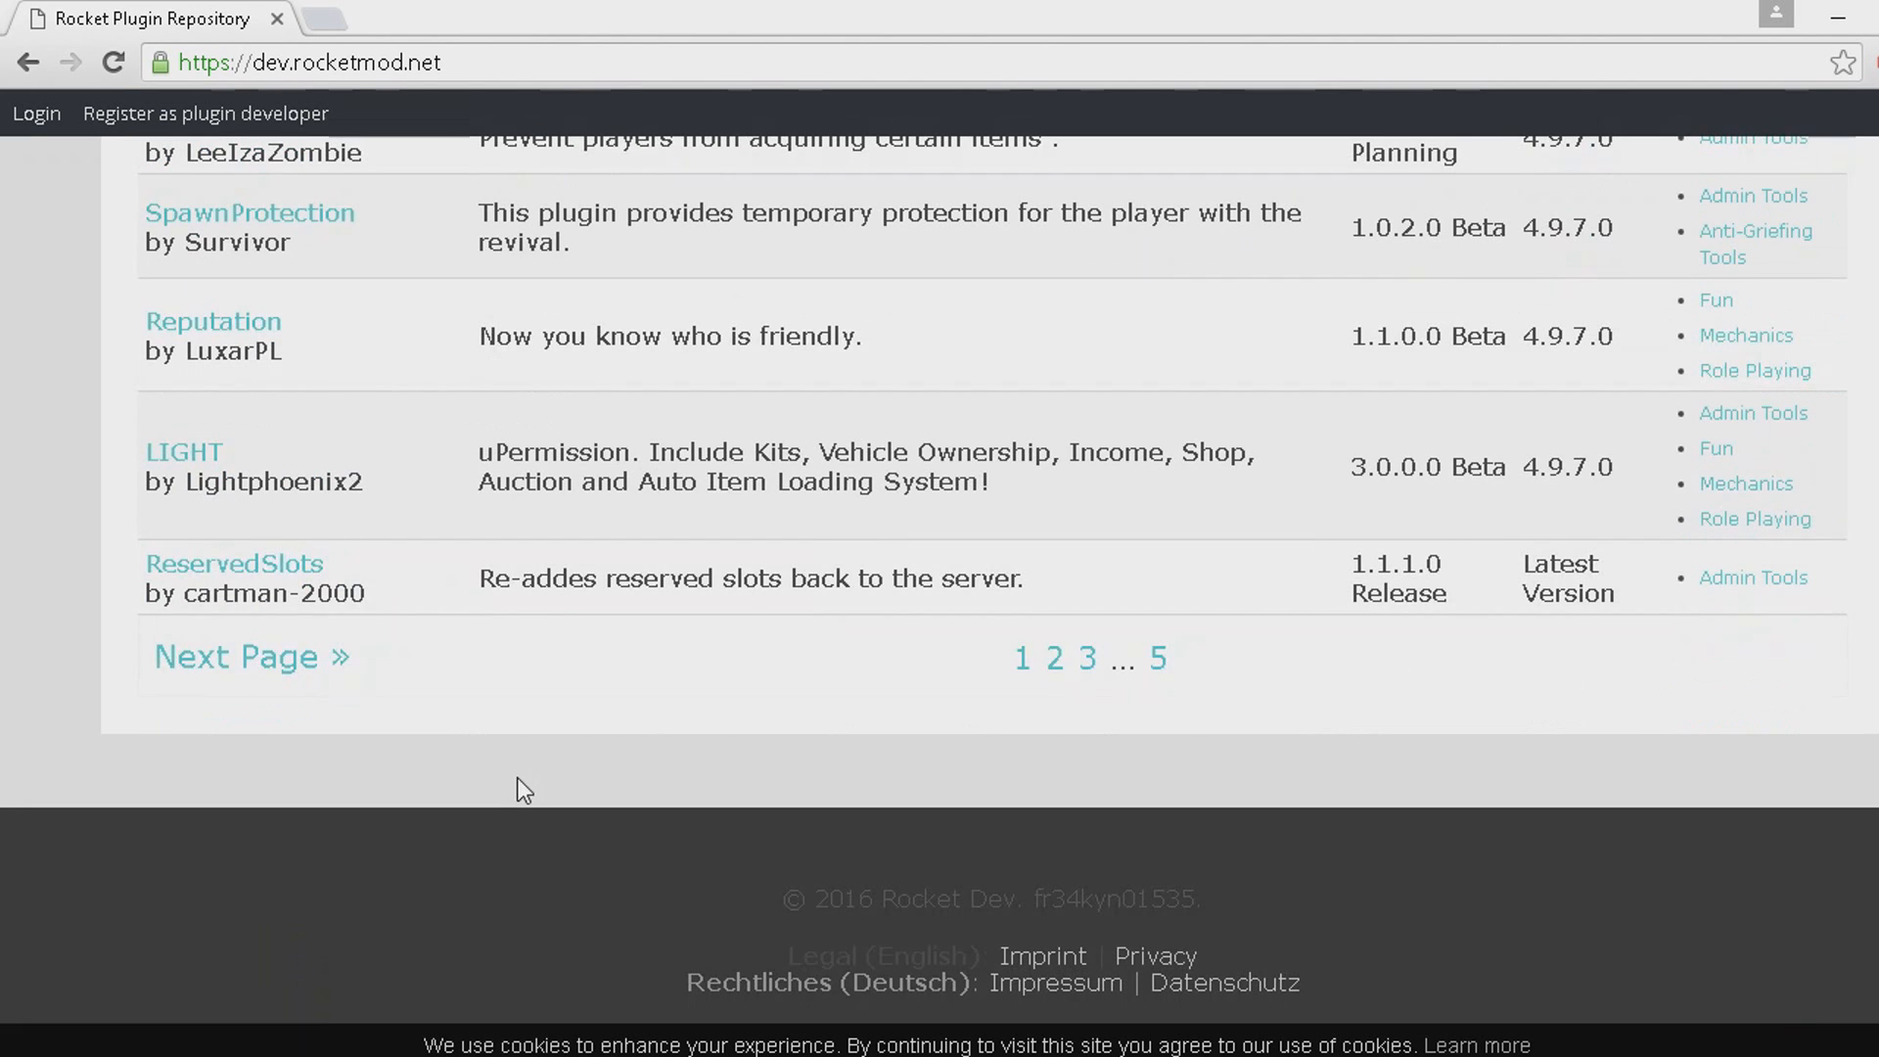
{"action": "scroll", "coordinate": [520, 784], "scroll_direction": "up", "scroll_amount": 15}
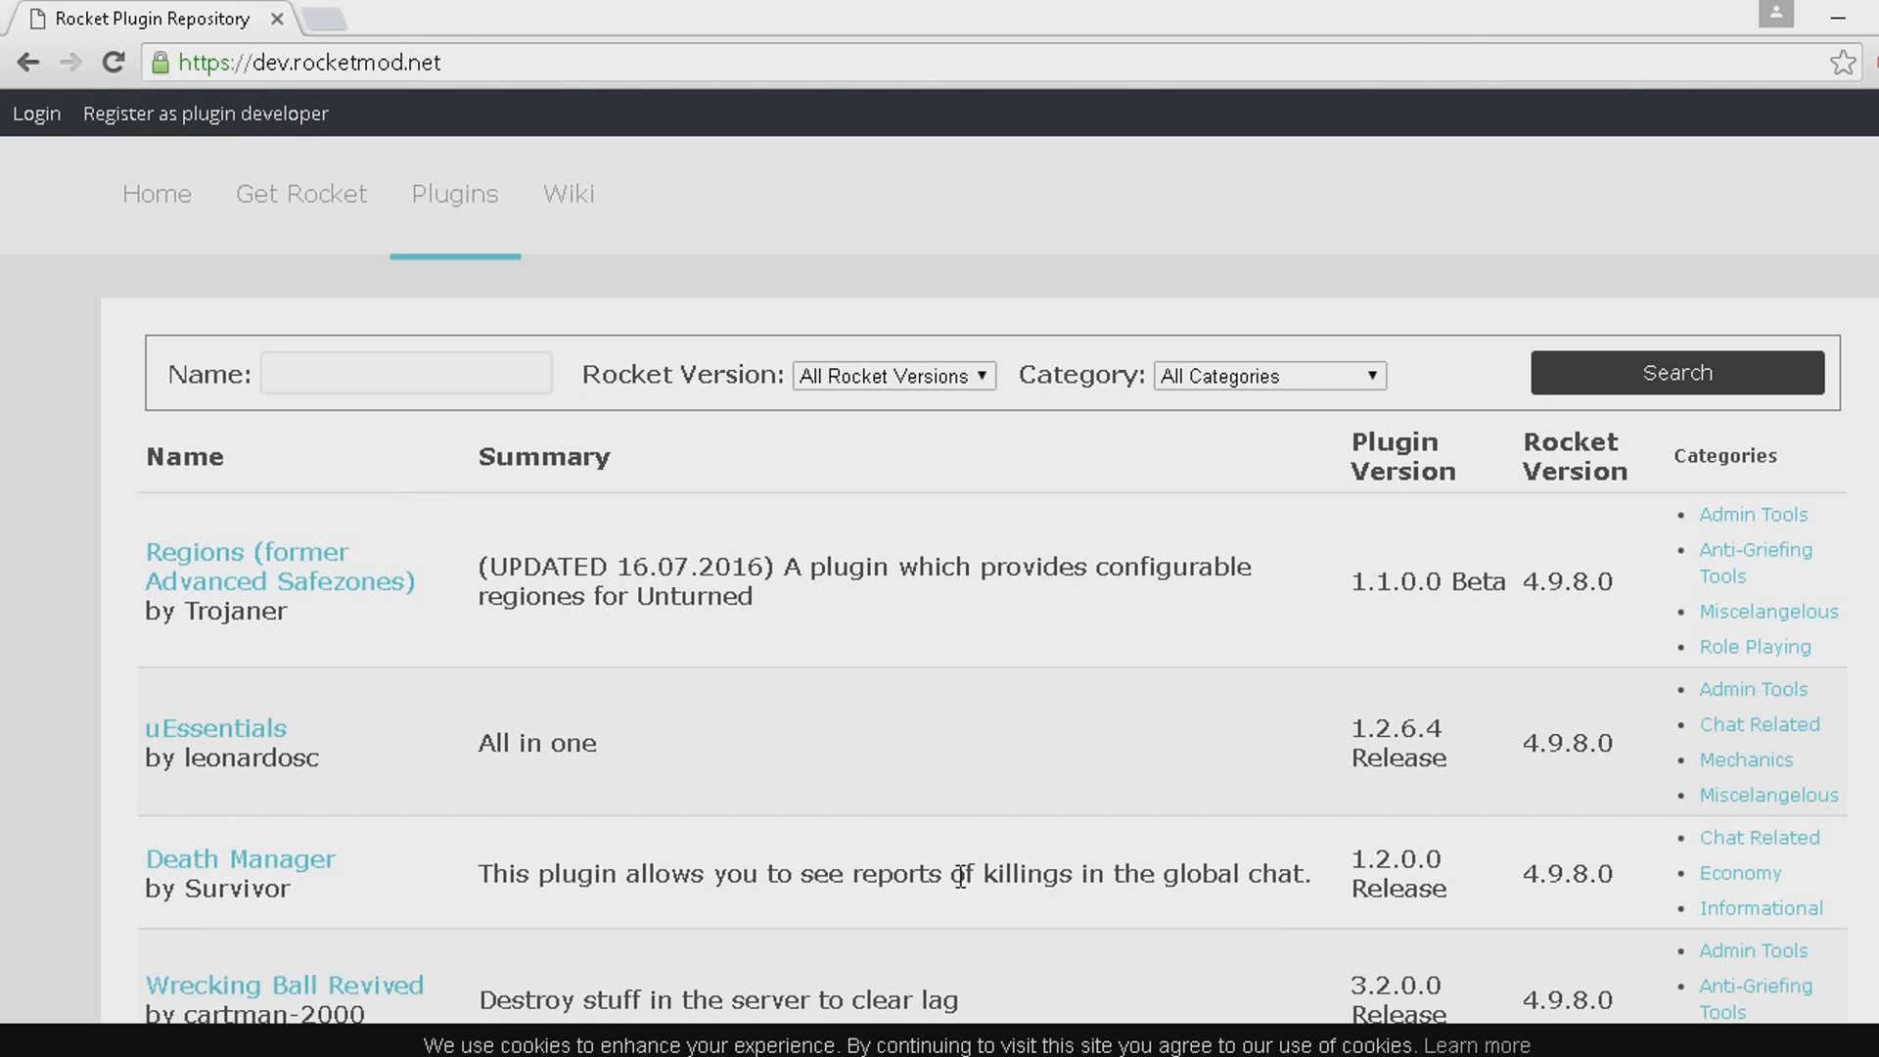
{"action": "scroll", "coordinate": [809, 758], "scroll_direction": "down", "scroll_amount": 5}
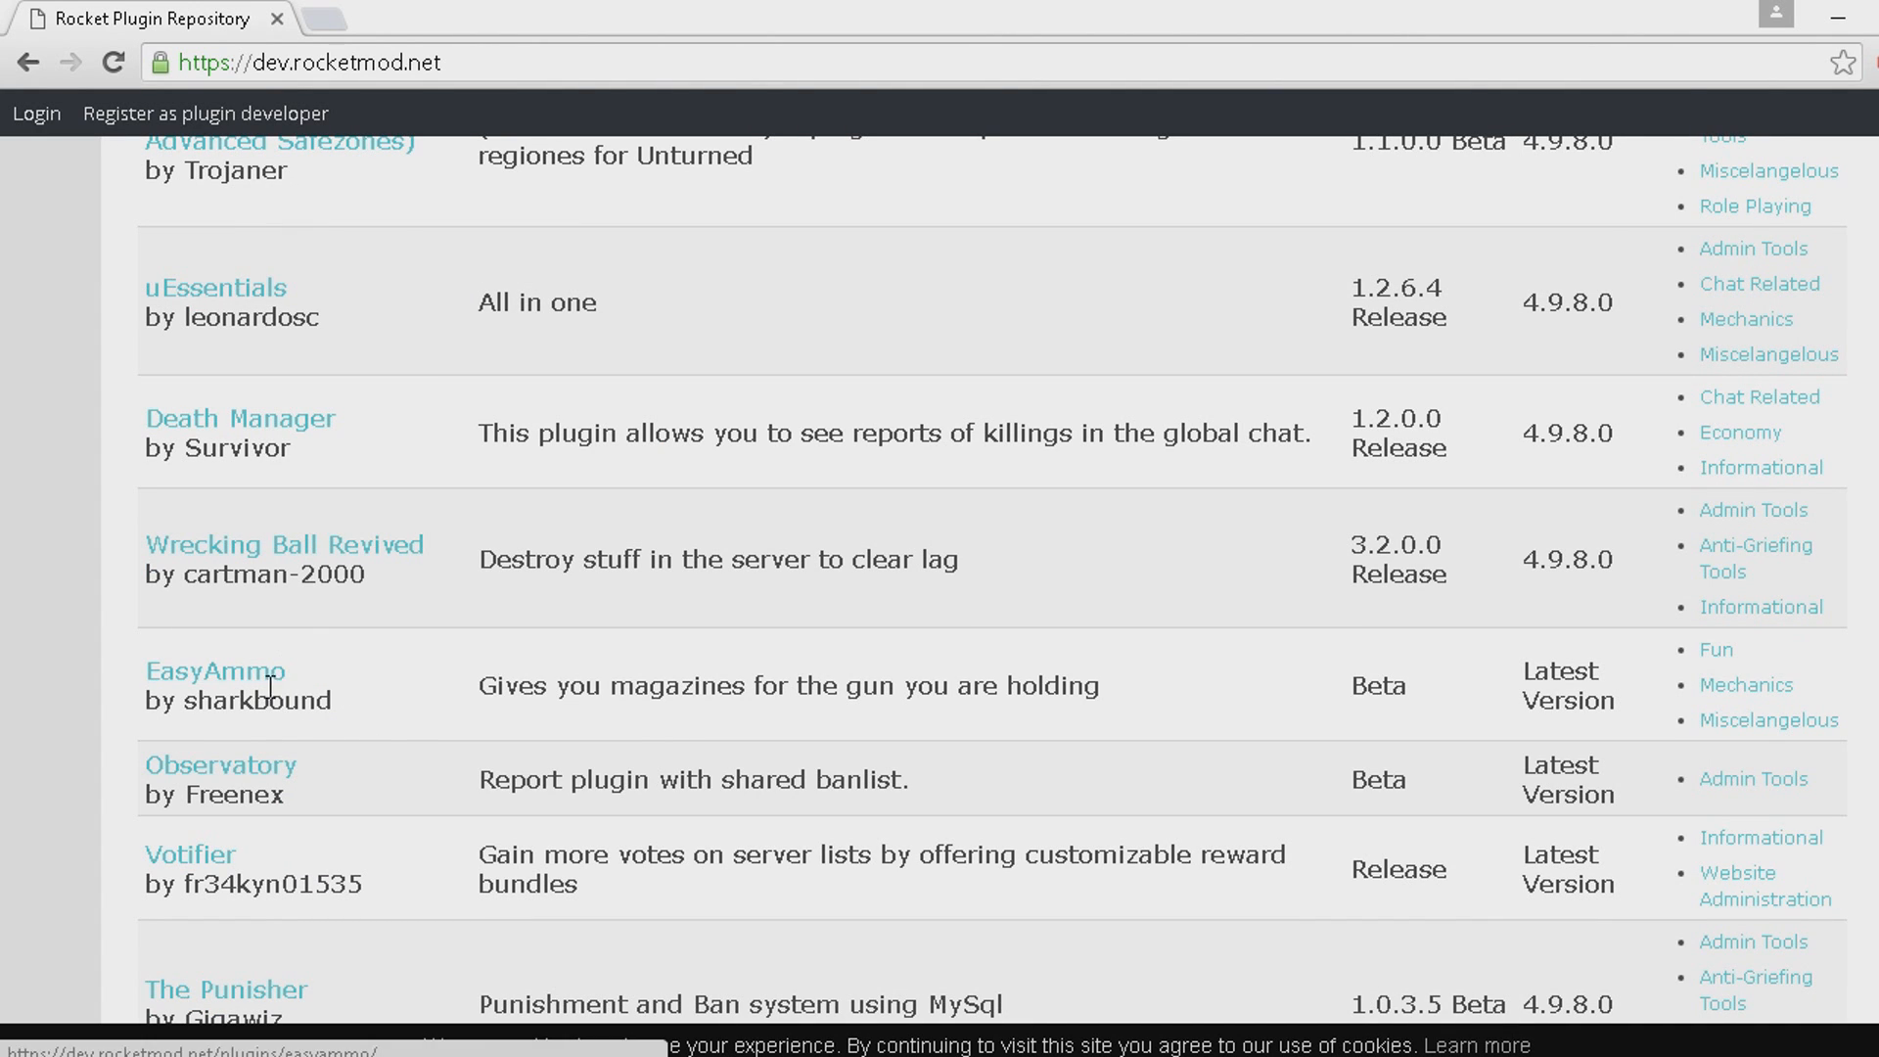
{"action": "scroll", "coordinate": [862, 186], "scroll_direction": "up", "scroll_amount": 5}
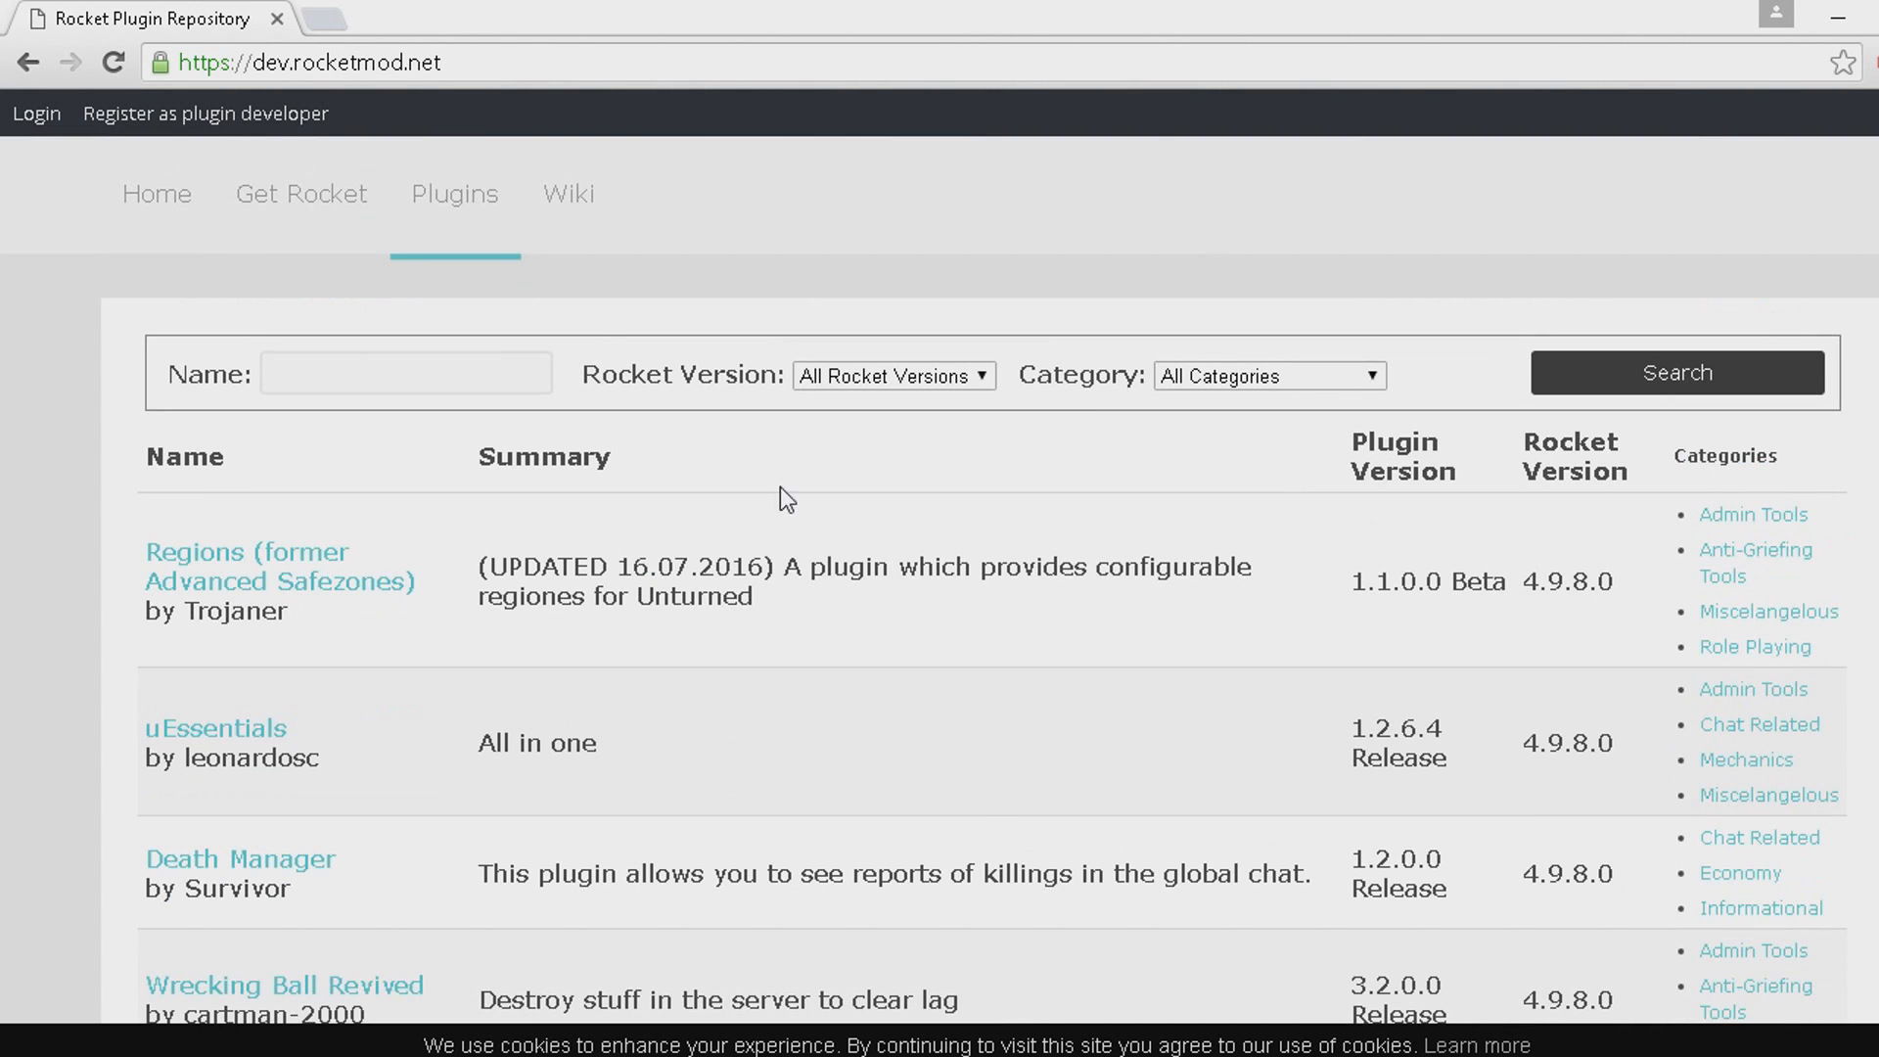
Open the Regions (former Advanced Safezones) plugin page and view its download section and description.
{"action": "left_click", "coordinate": [376, 587]}
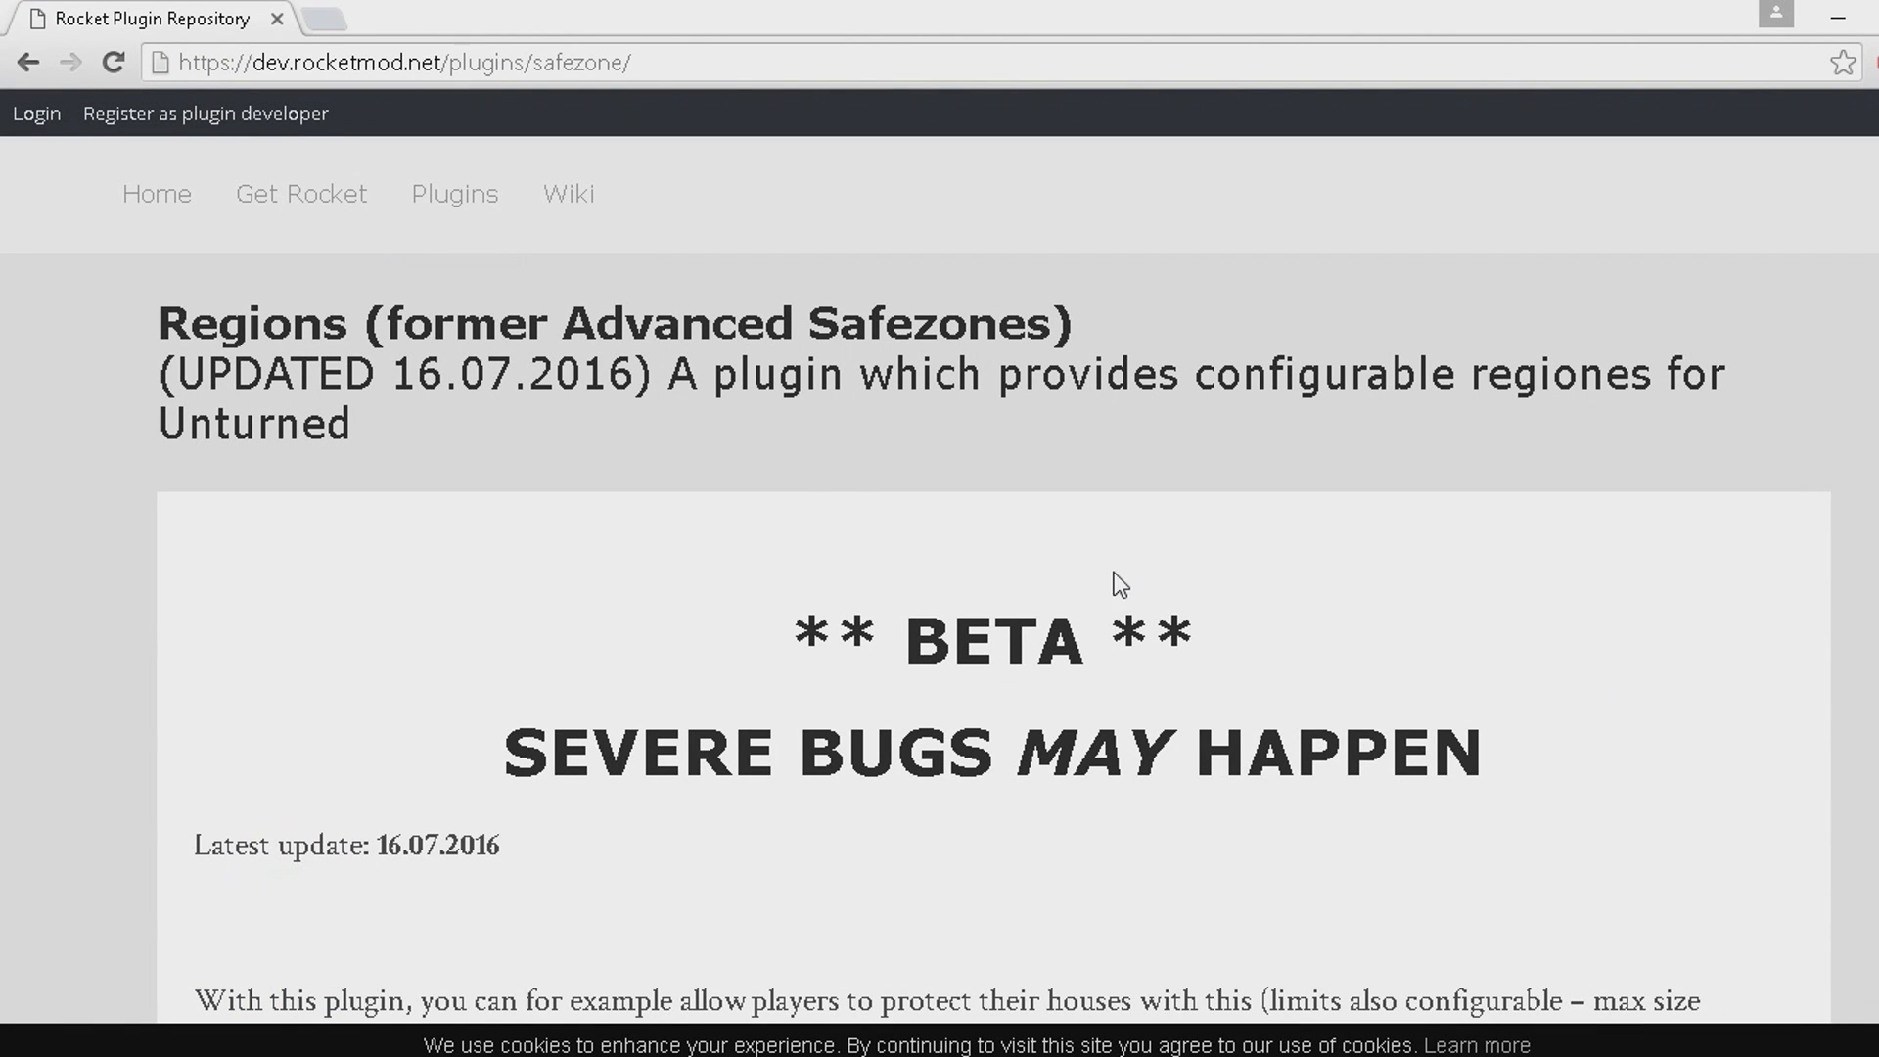
{"action": "scroll", "coordinate": [1115, 585], "scroll_direction": "down", "scroll_amount": 15}
{"action": "scroll", "coordinate": [1116, 587], "scroll_direction": "down", "scroll_amount": 10}
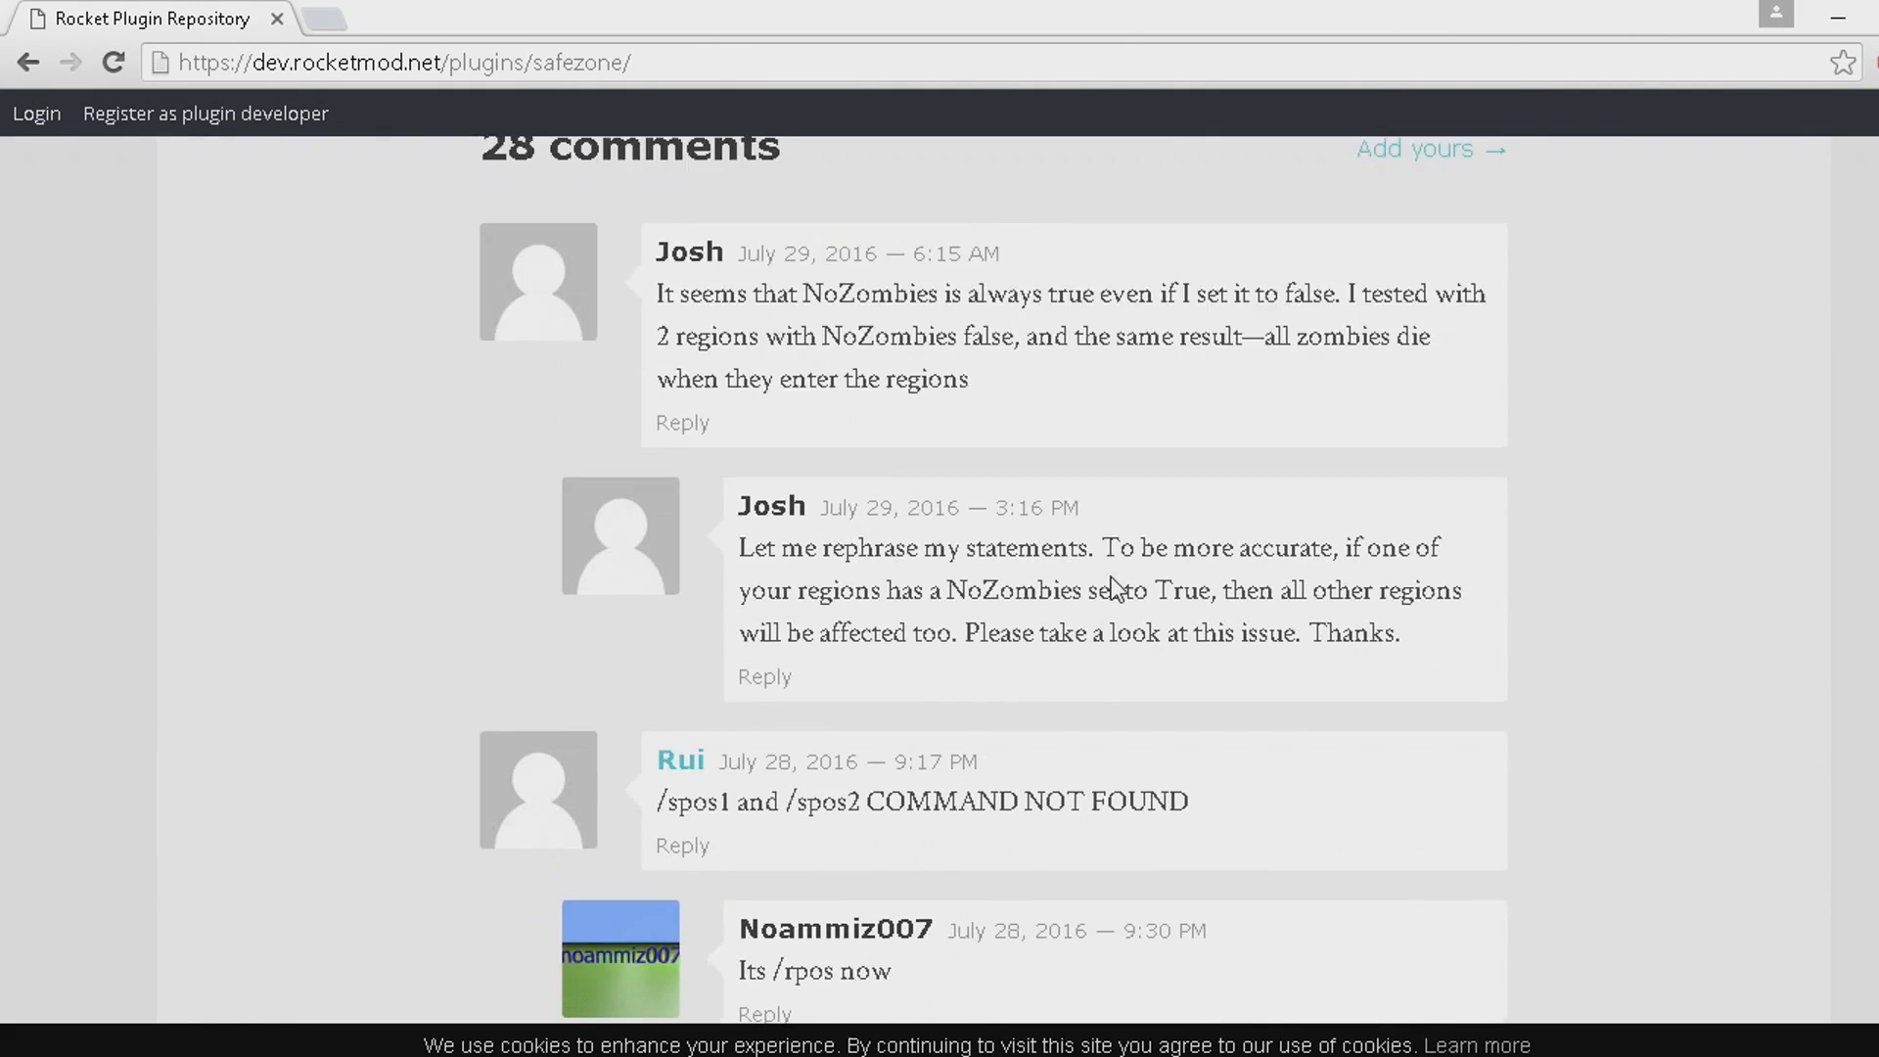
{"action": "scroll", "coordinate": [747, 474], "scroll_direction": "up", "scroll_amount": 4}
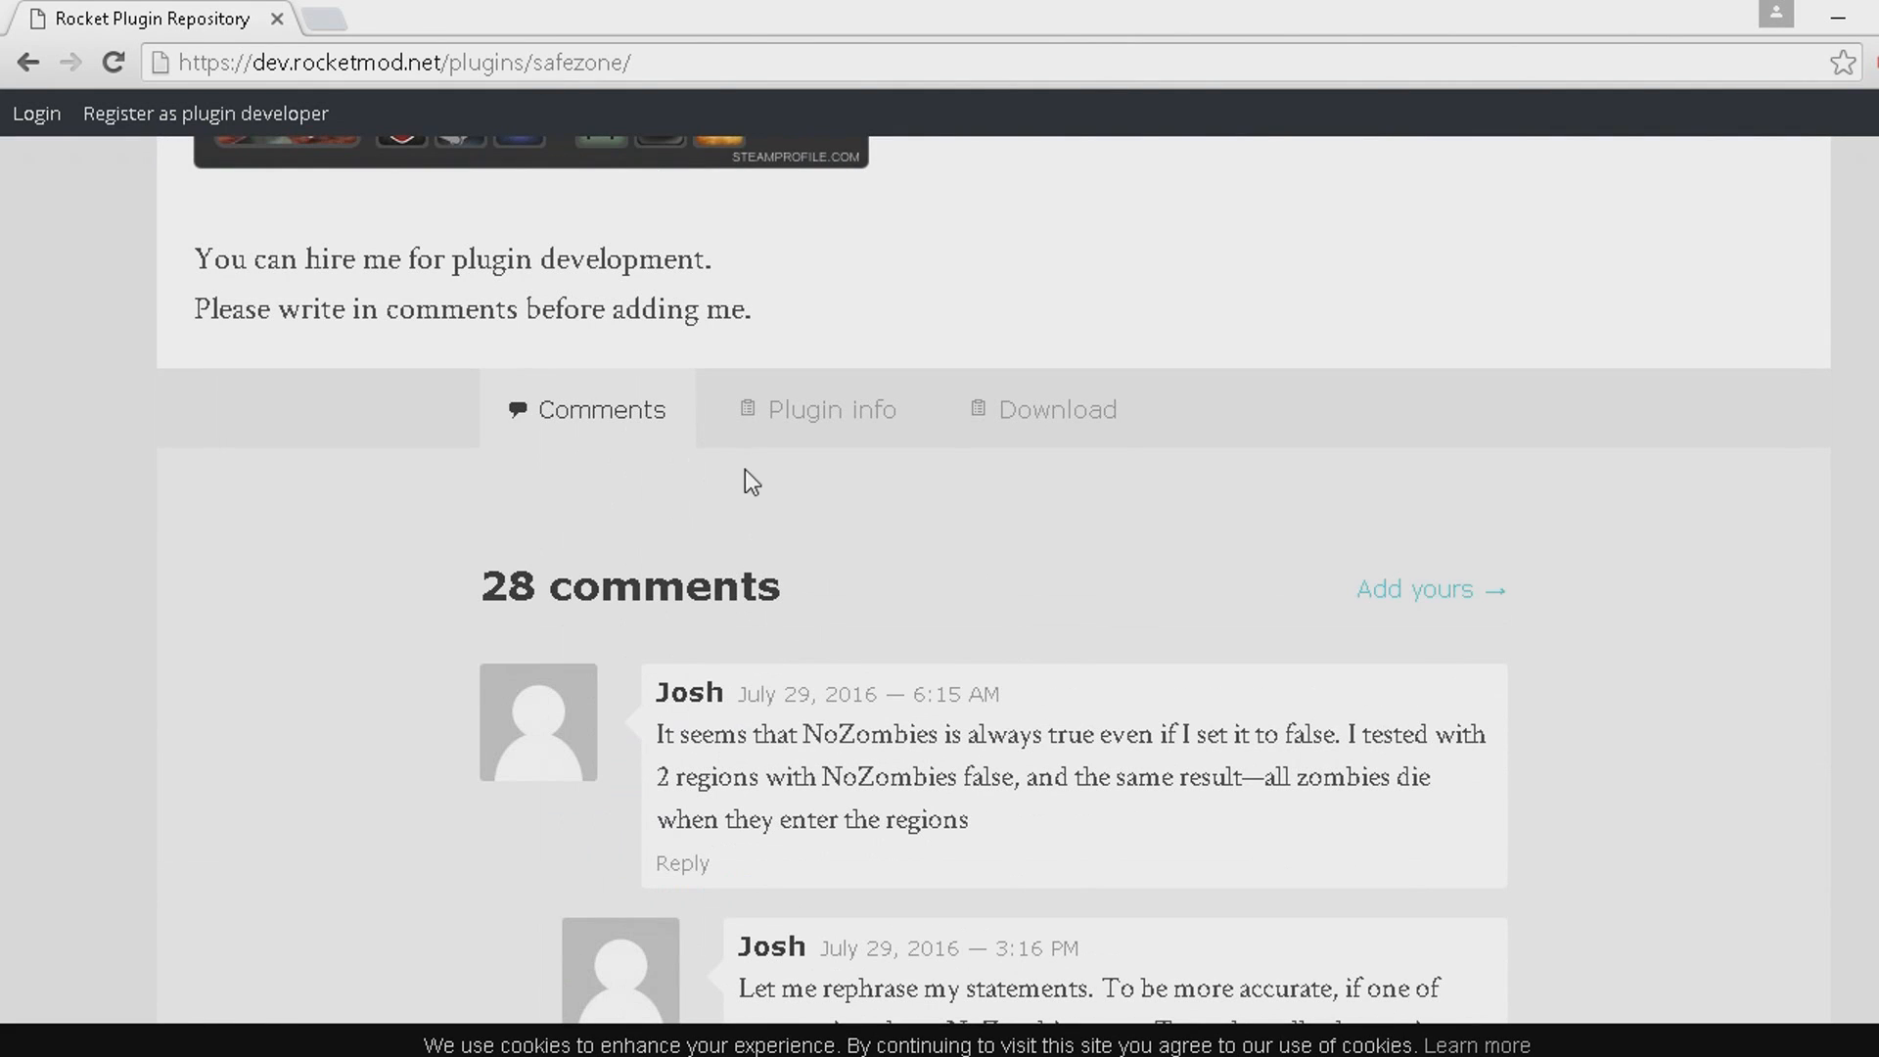
{"action": "left_click", "coordinate": [1084, 441]}
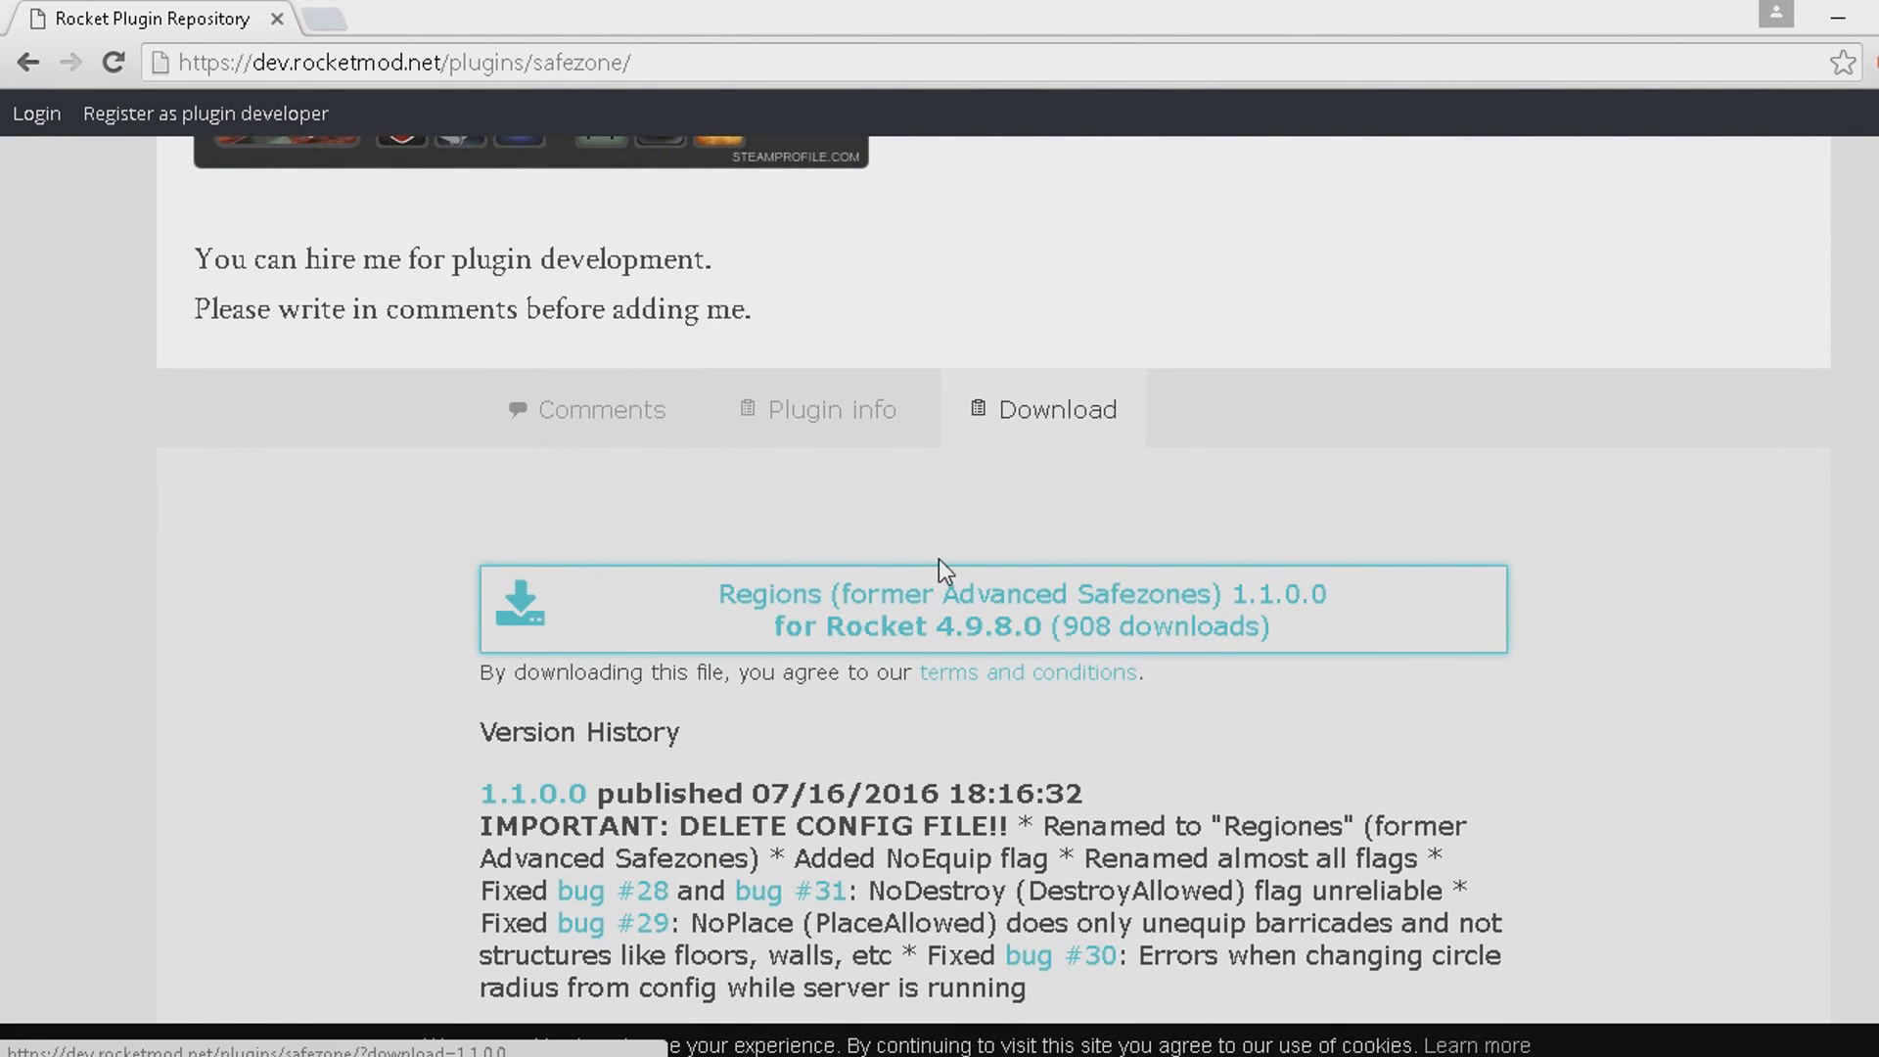
{"action": "scroll", "coordinate": [1048, 532], "scroll_direction": "up", "scroll_amount": 10}
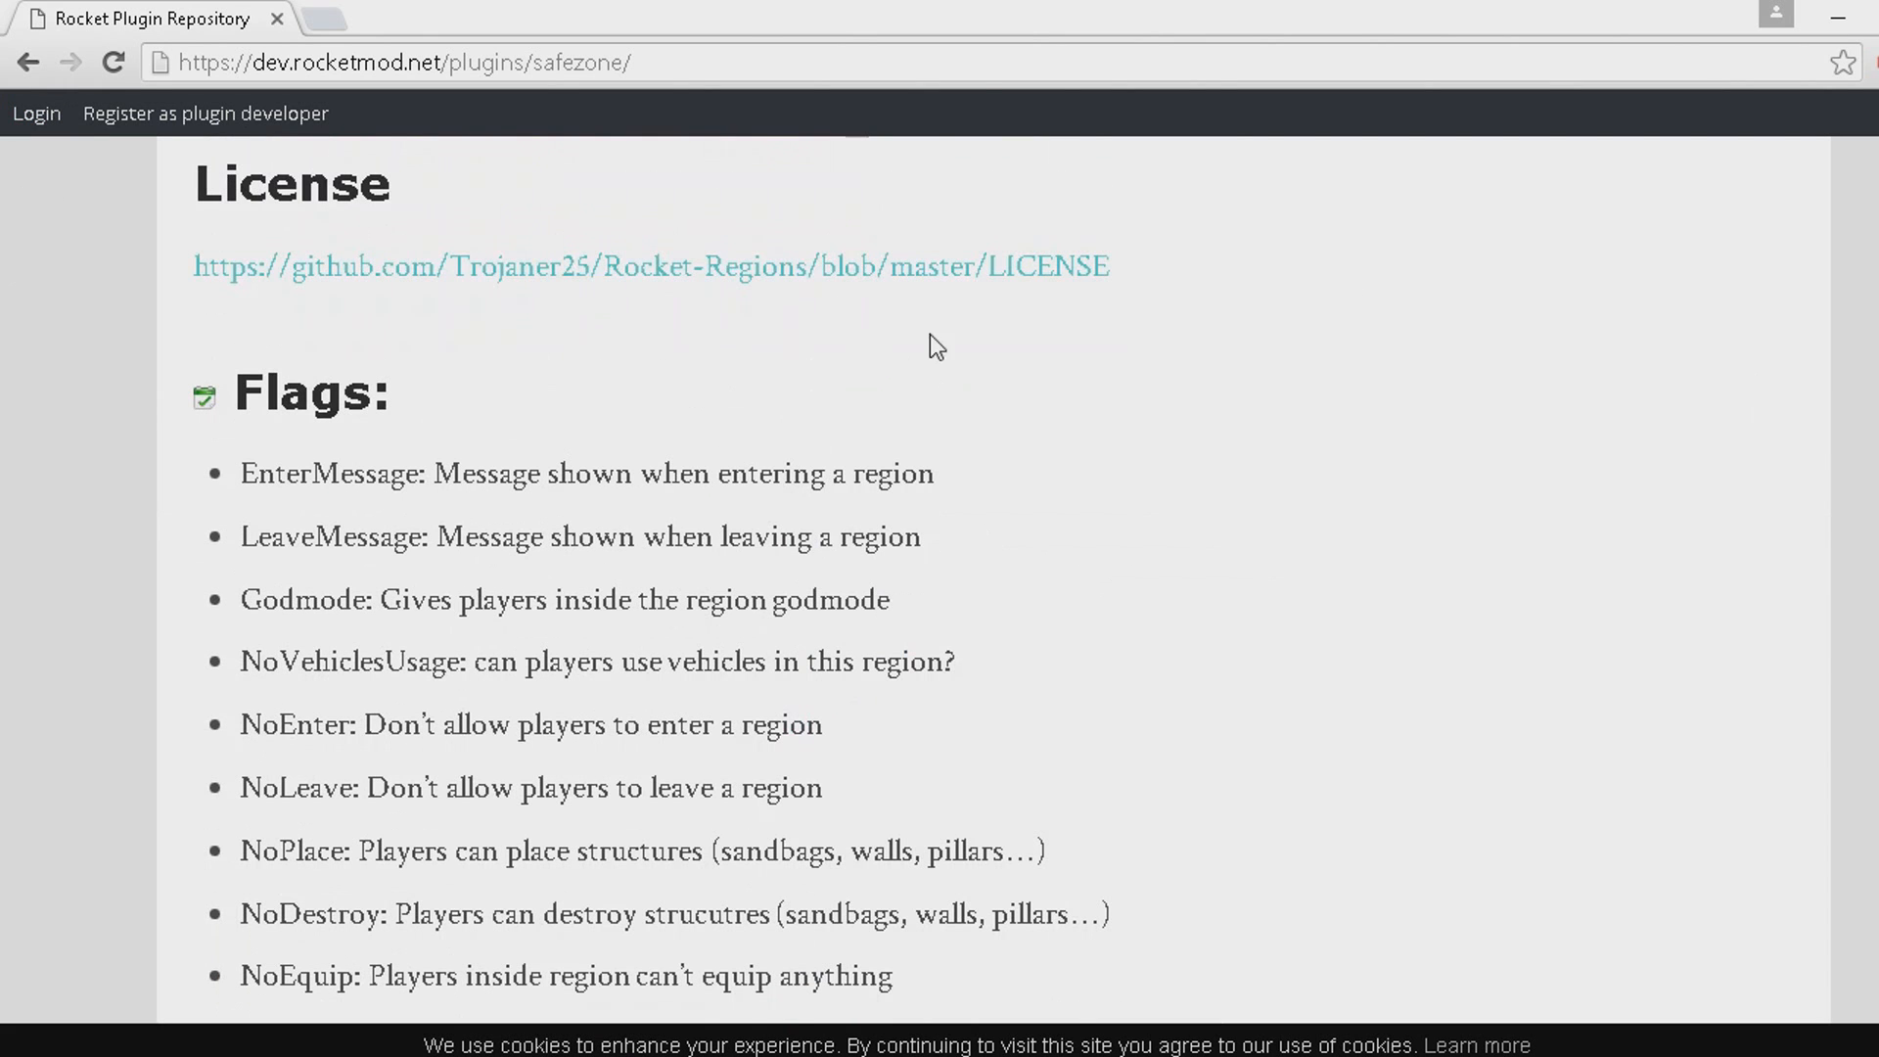
Switch to File Explorer and open the Servers\MyAwesomeServer\Rocket\Plugins folder inside Unturned Server.
{"action": "key", "text": "alt+Tab"}
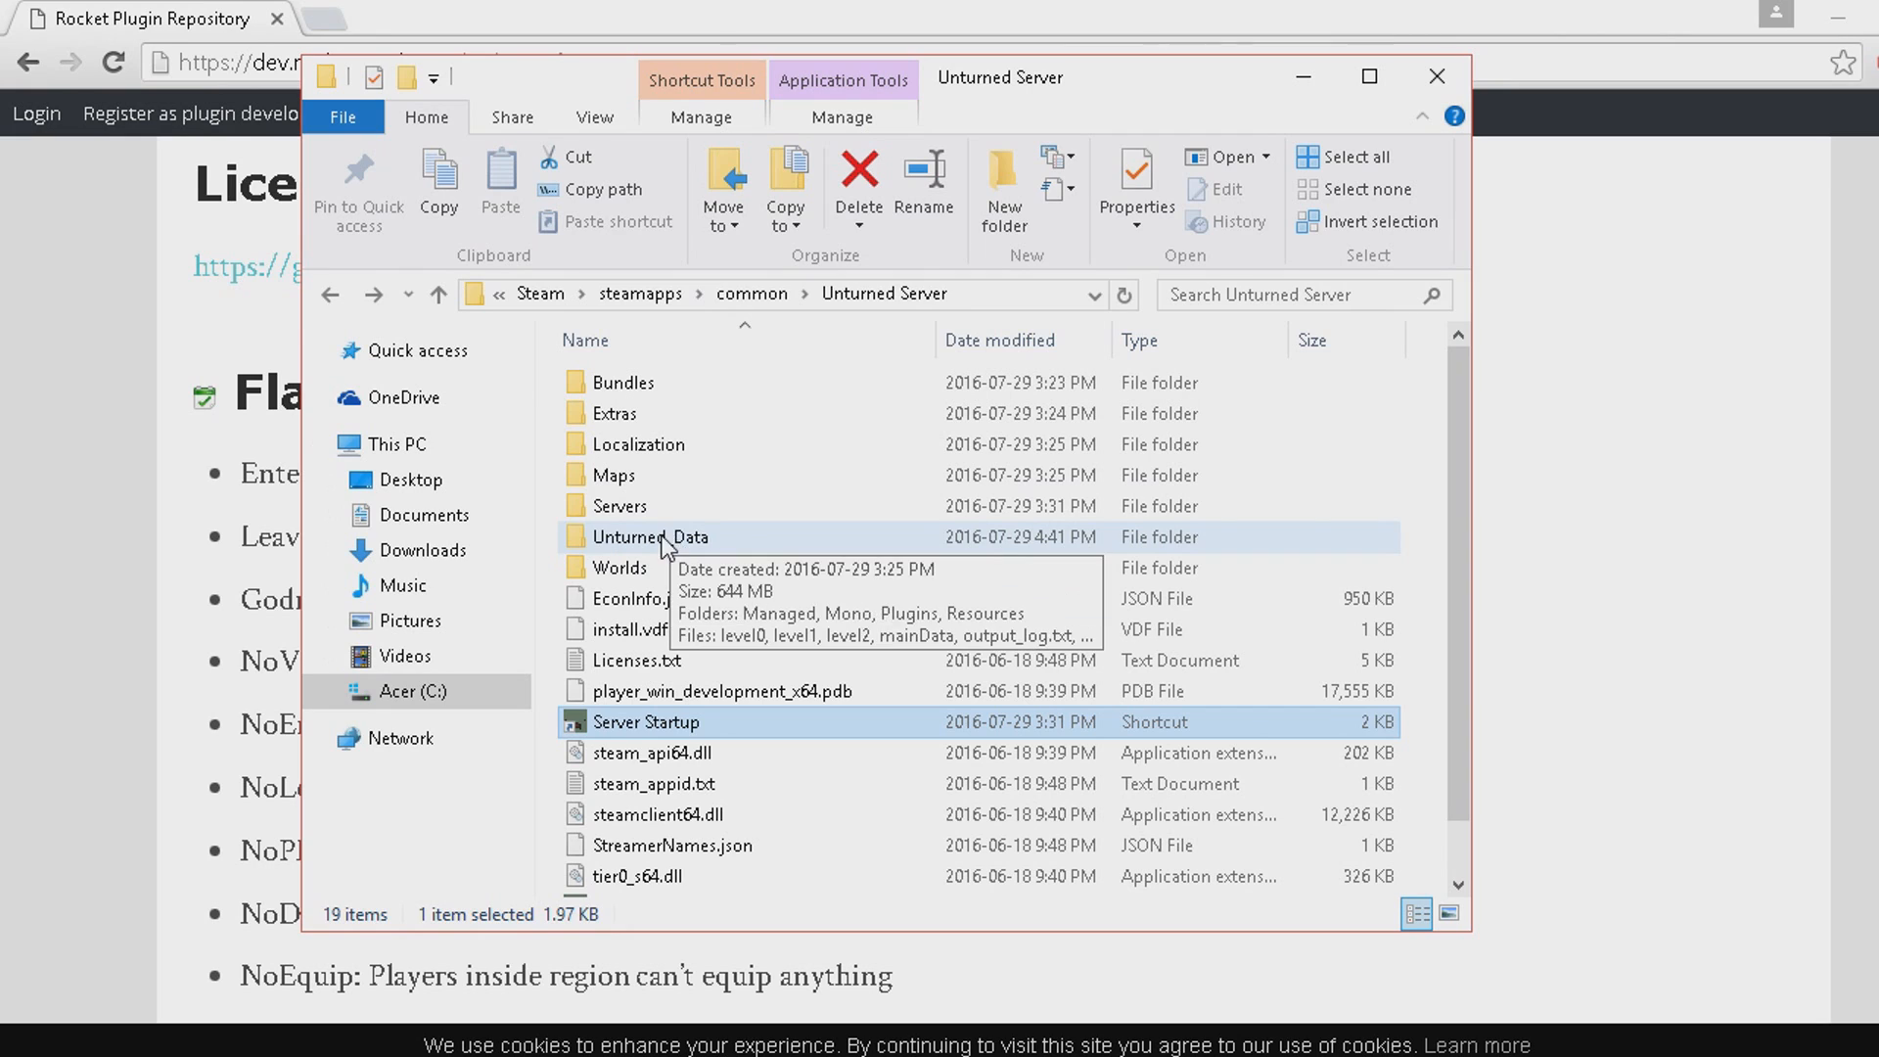
{"action": "double_click", "coordinate": [706, 501]}
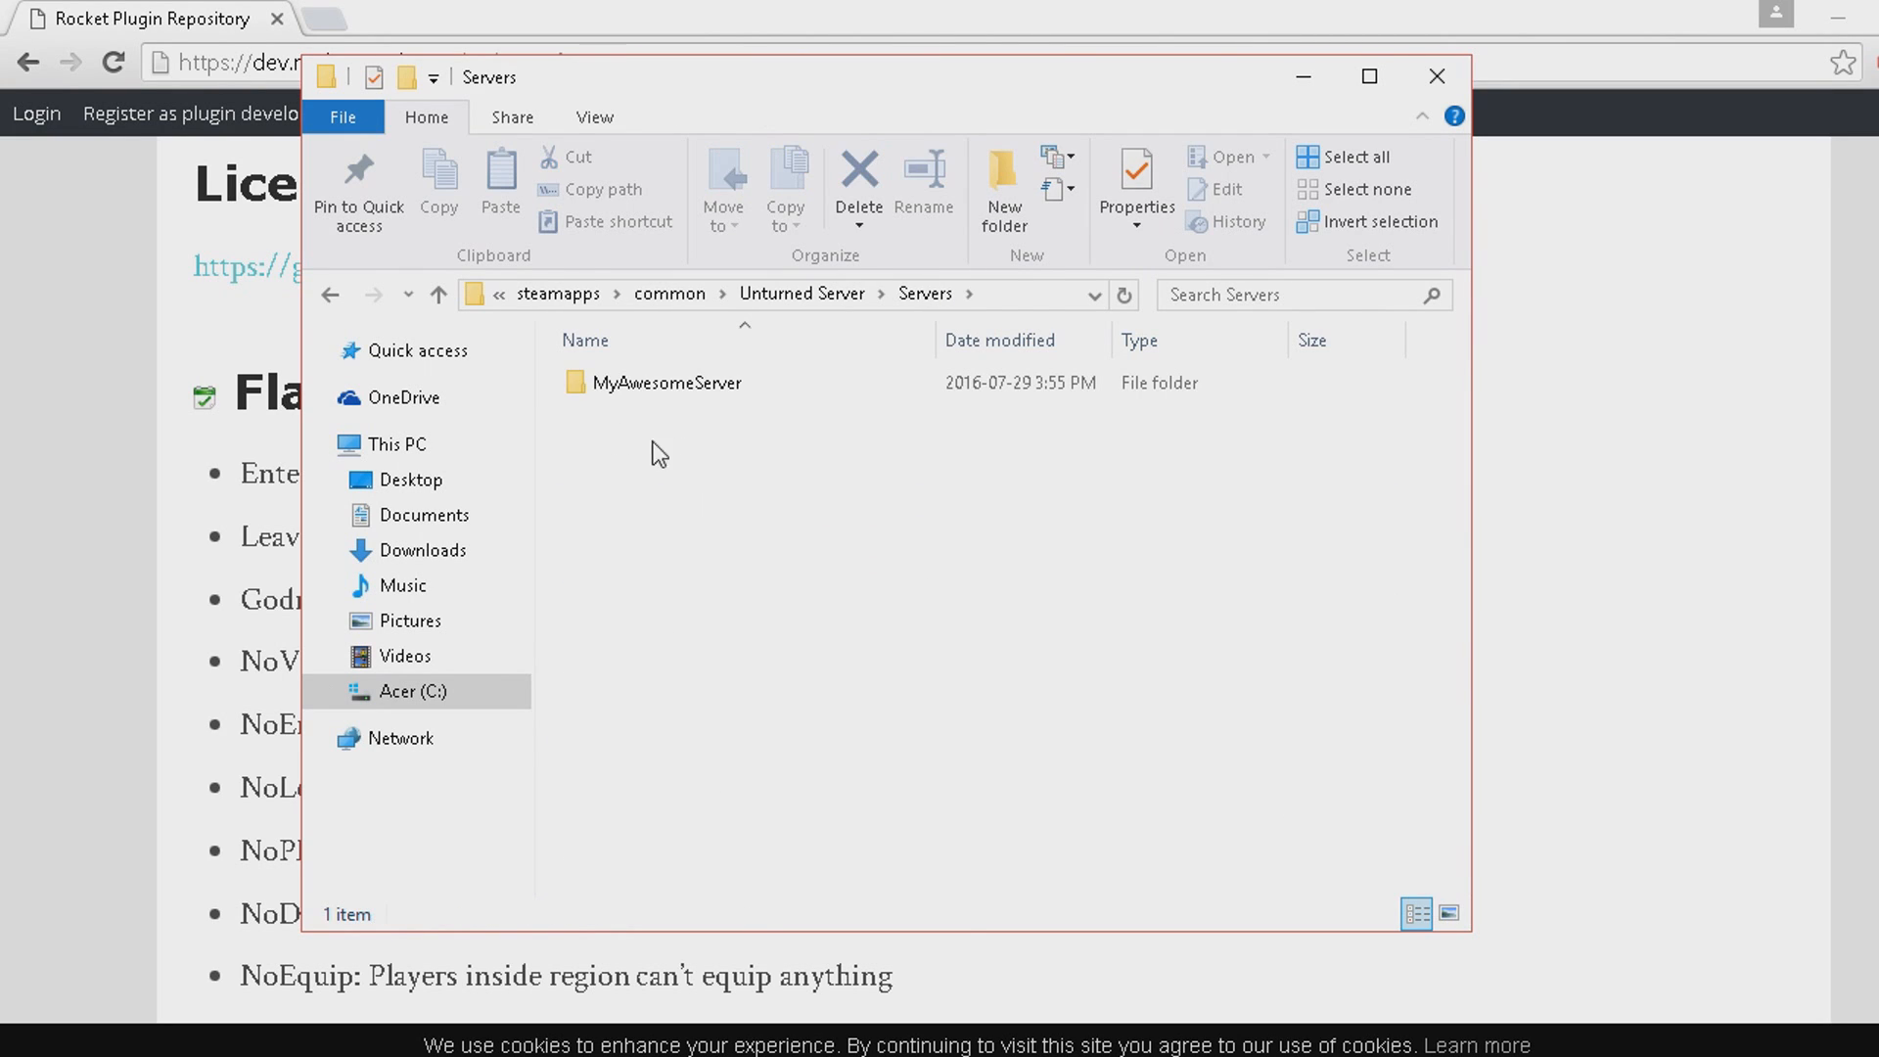
{"action": "double_click", "coordinate": [604, 389]}
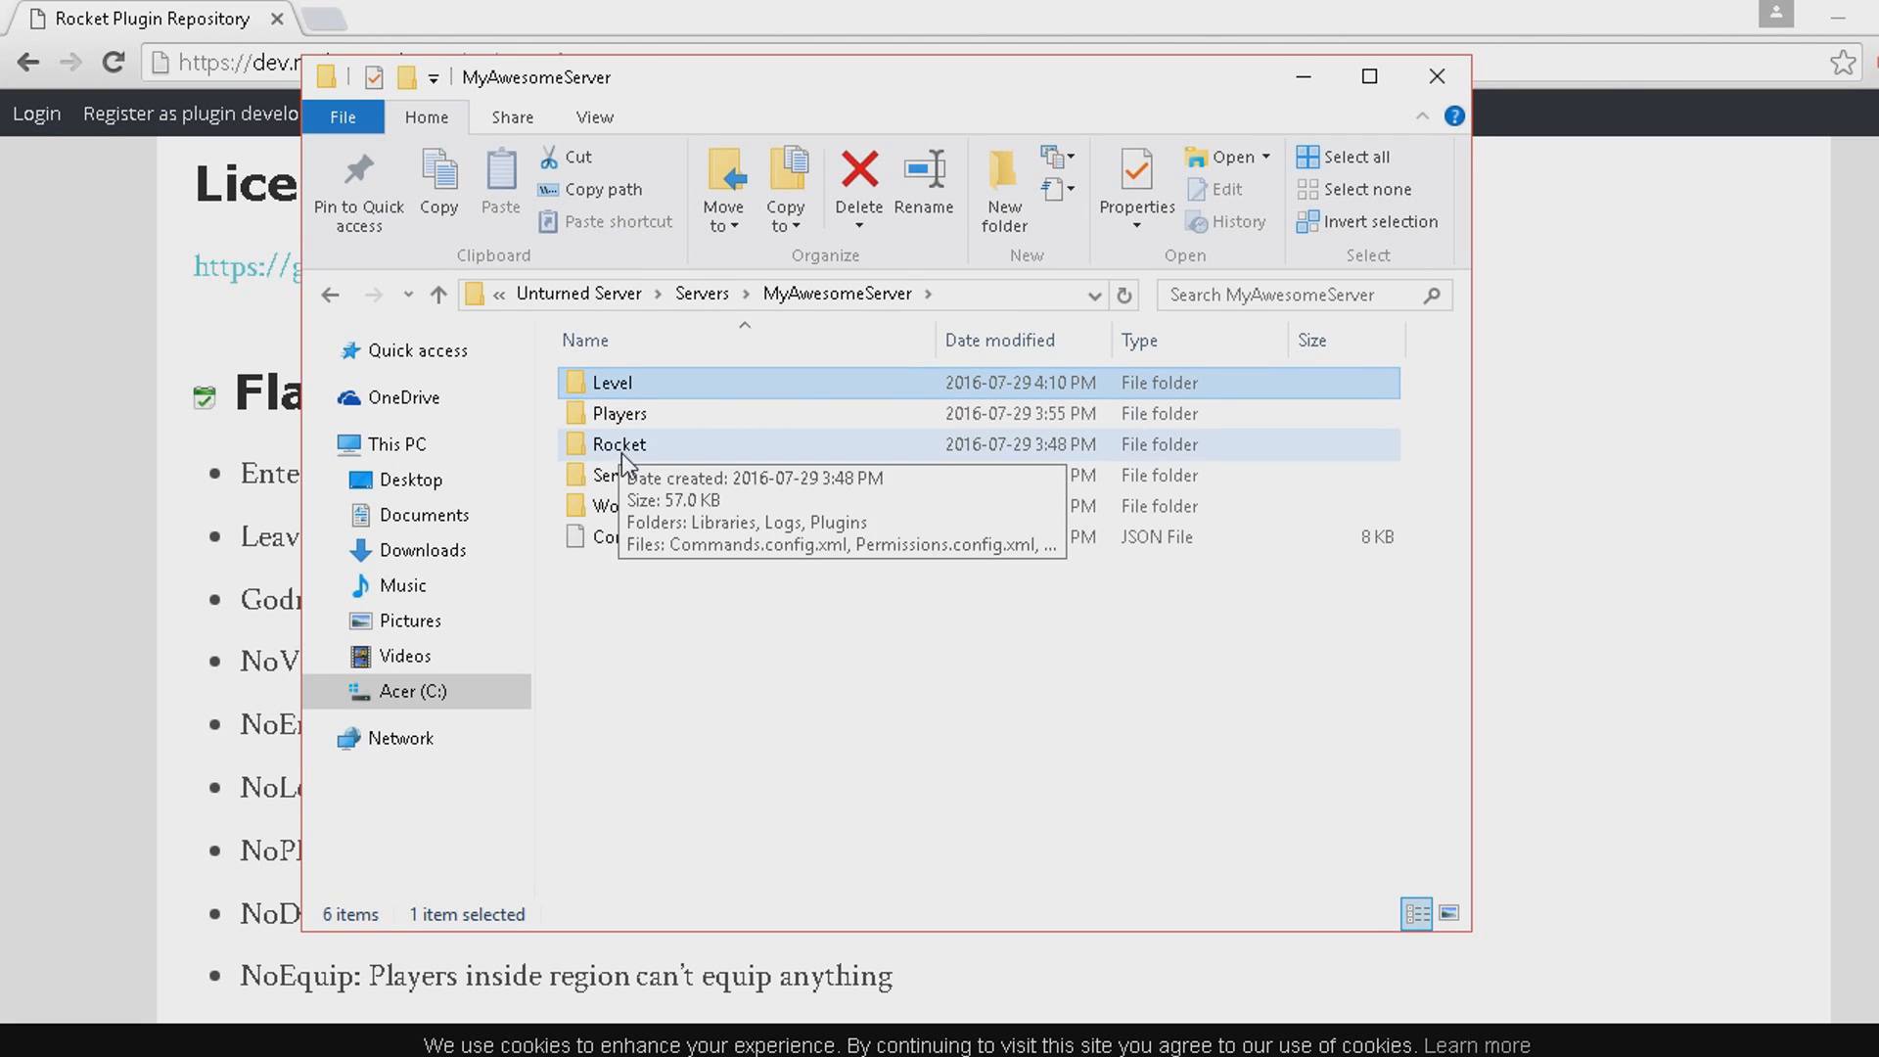
{"action": "double_click", "coordinate": [704, 444]}
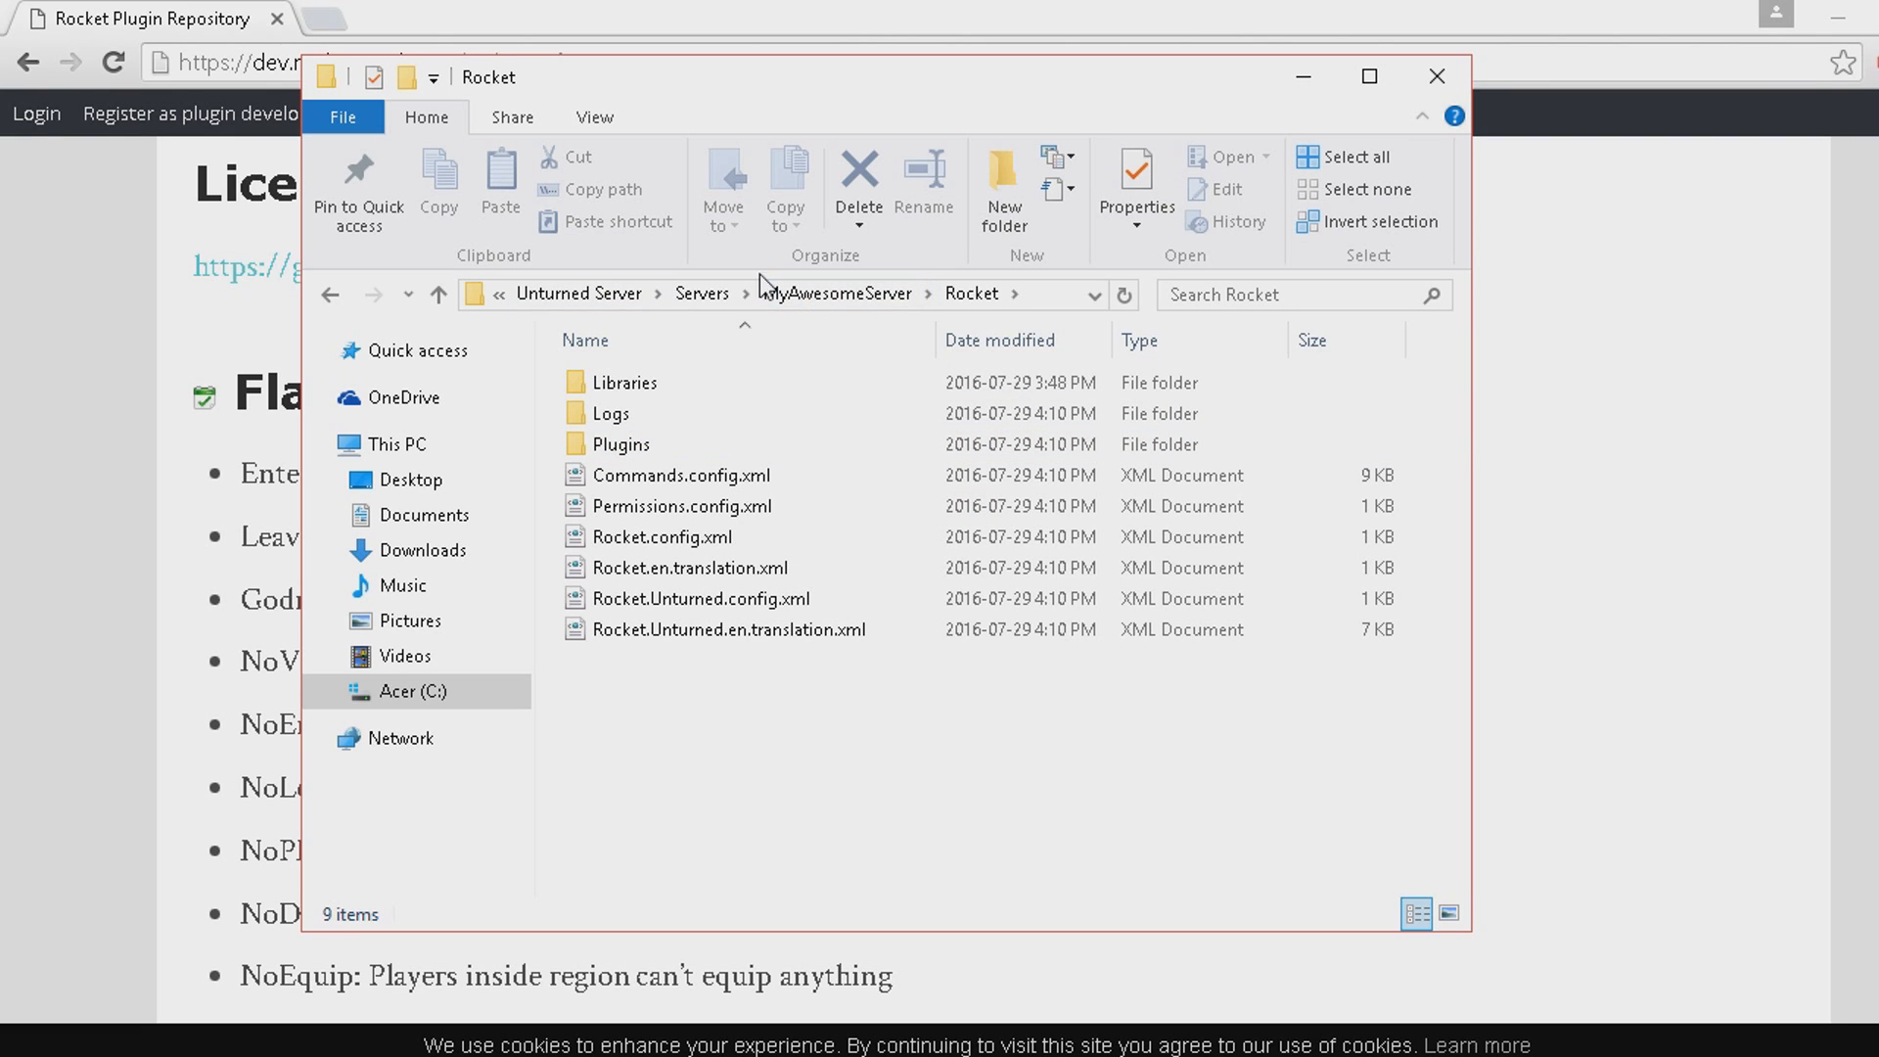
{"action": "left_click", "coordinate": [707, 294]}
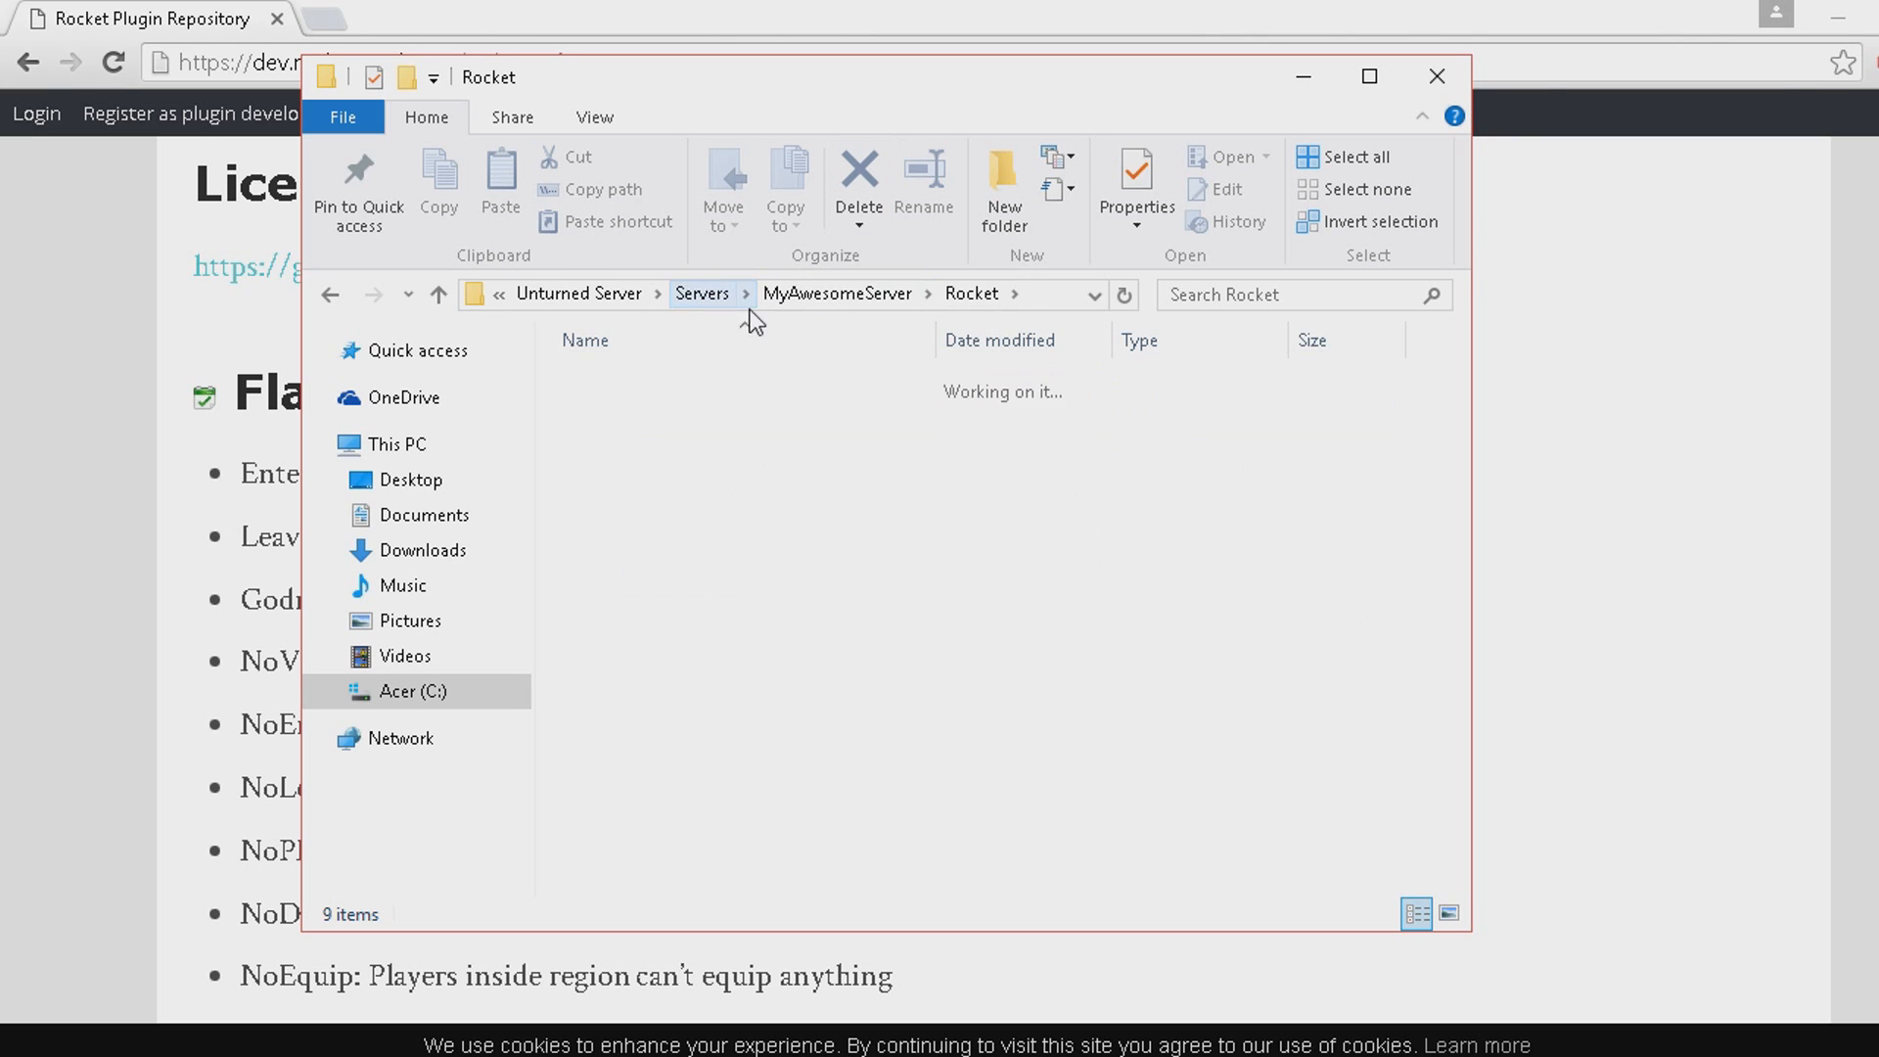
{"action": "double_click", "coordinate": [663, 391]}
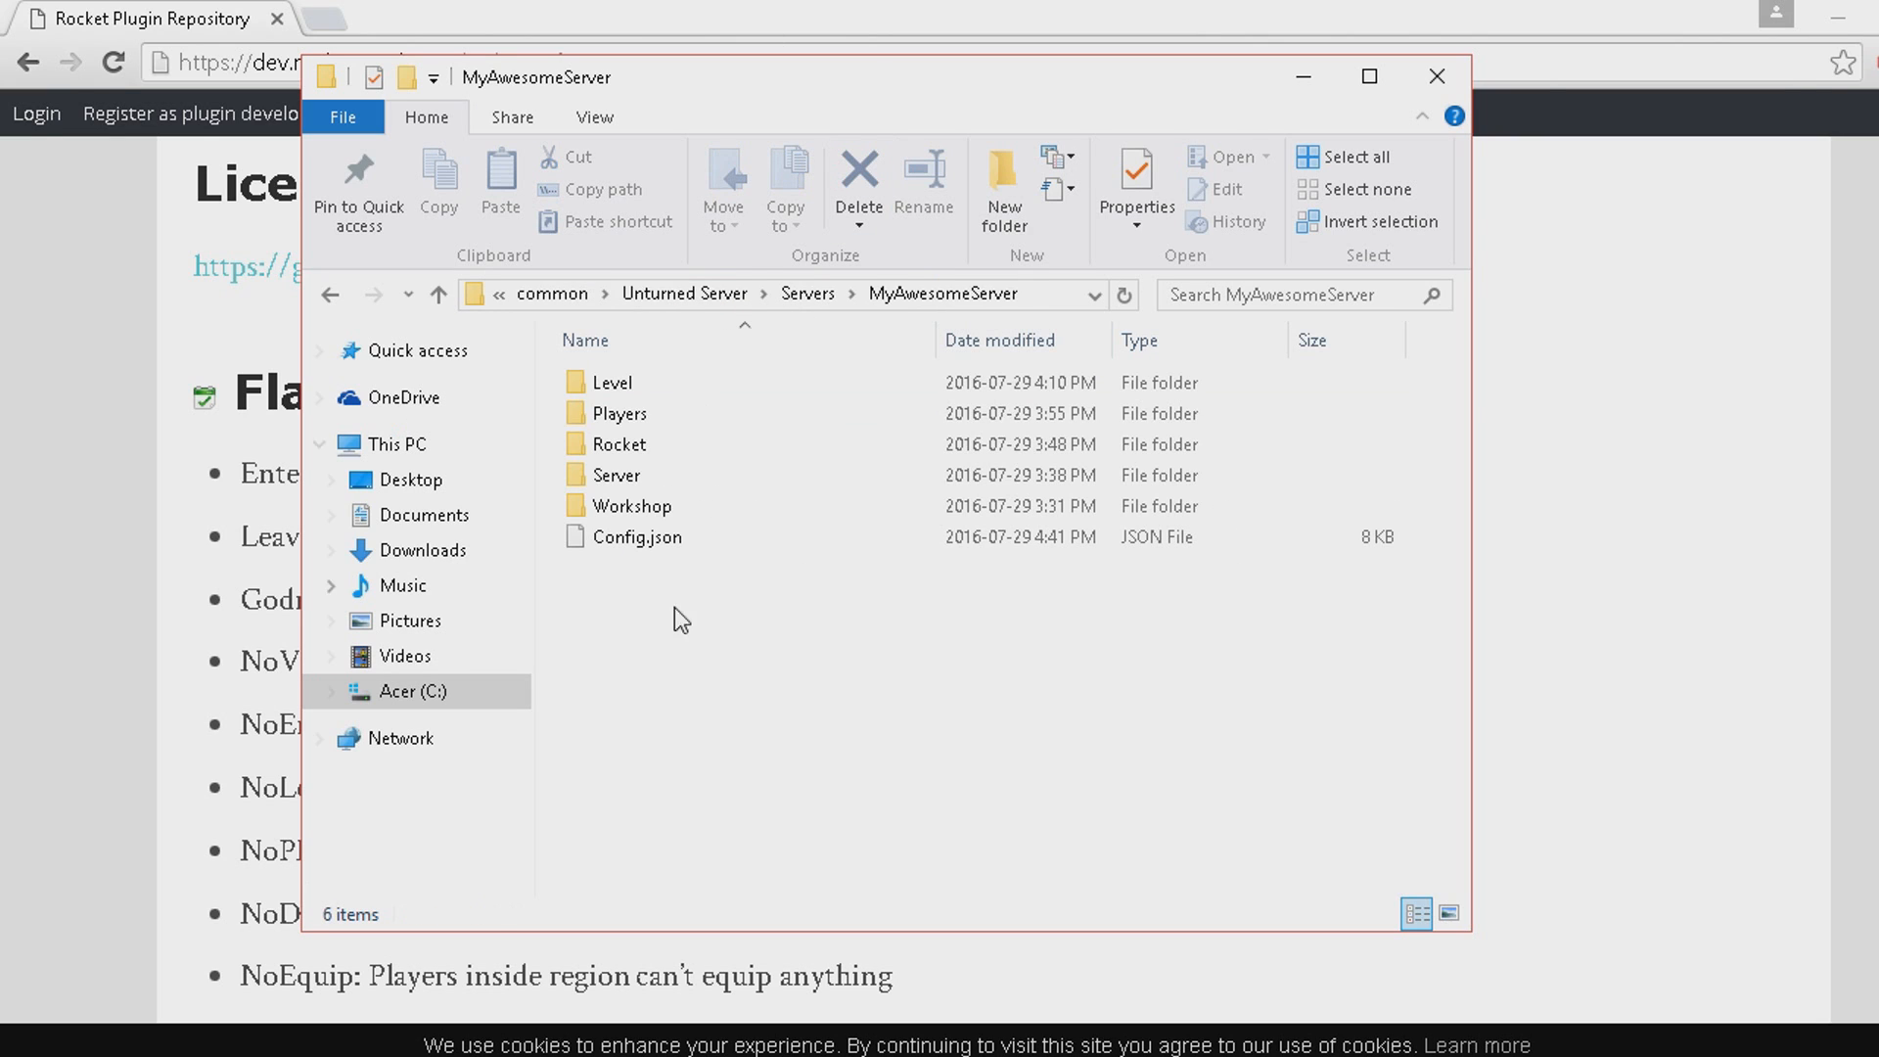
{"action": "double_click", "coordinate": [657, 446]}
{"action": "double_click", "coordinate": [667, 445]}
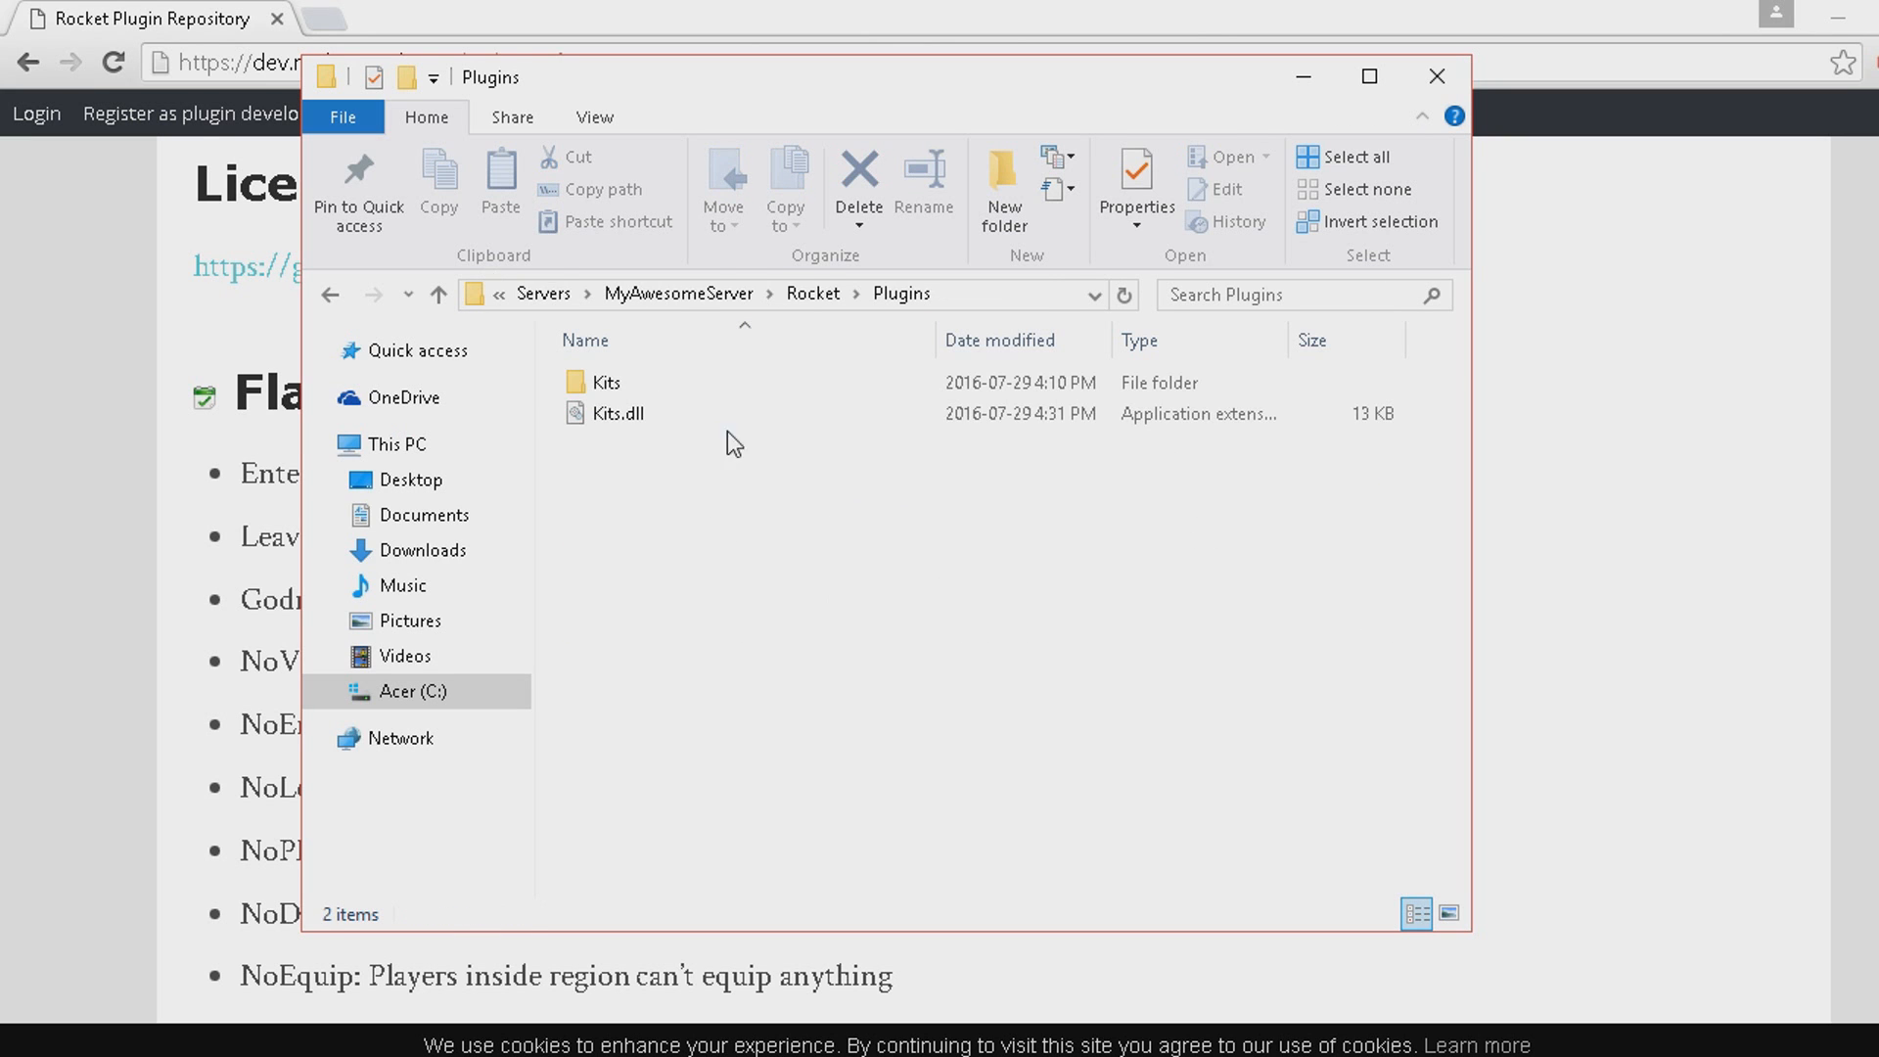
Examine the Kits.dll plugin file and its matching Kits folder in the Plugins folder.
{"action": "left_click_drag", "start_coordinate": [681, 580], "coordinate": [626, 413]}
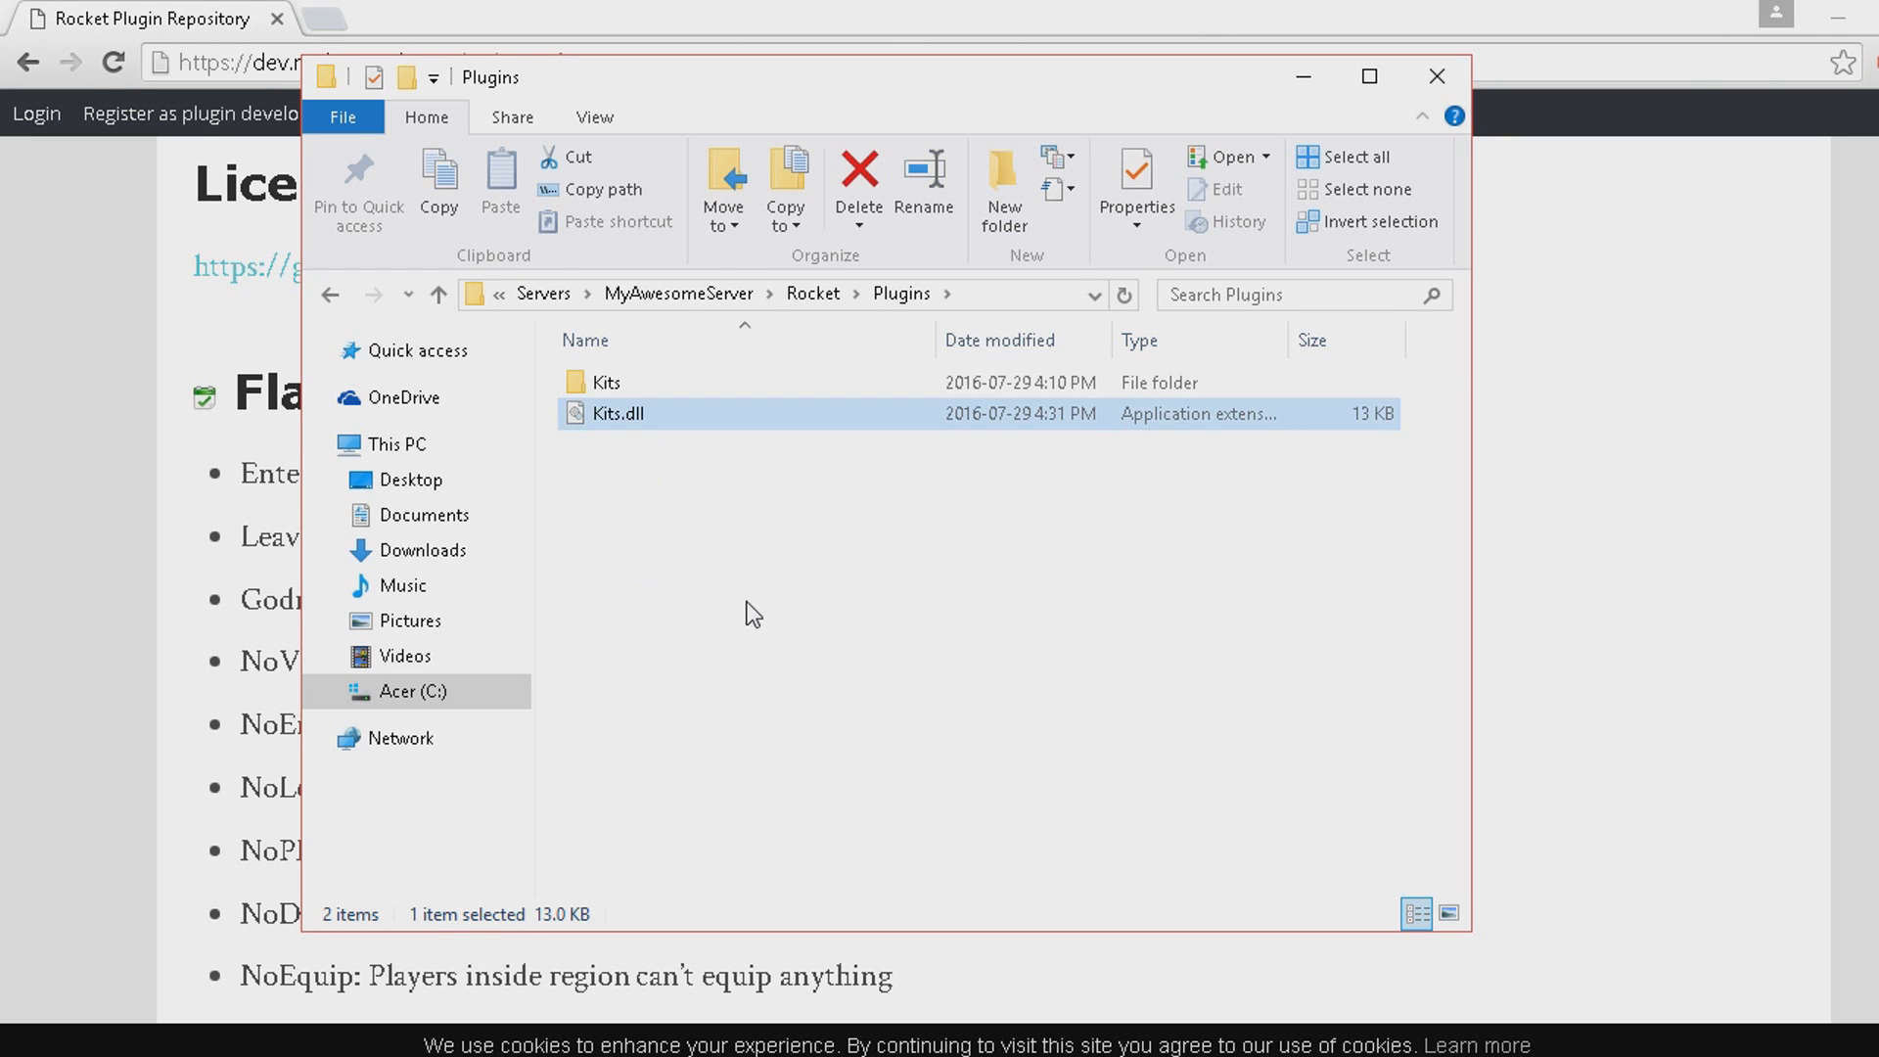
{"action": "left_click_drag", "start_coordinate": [746, 612], "coordinate": [672, 409]}
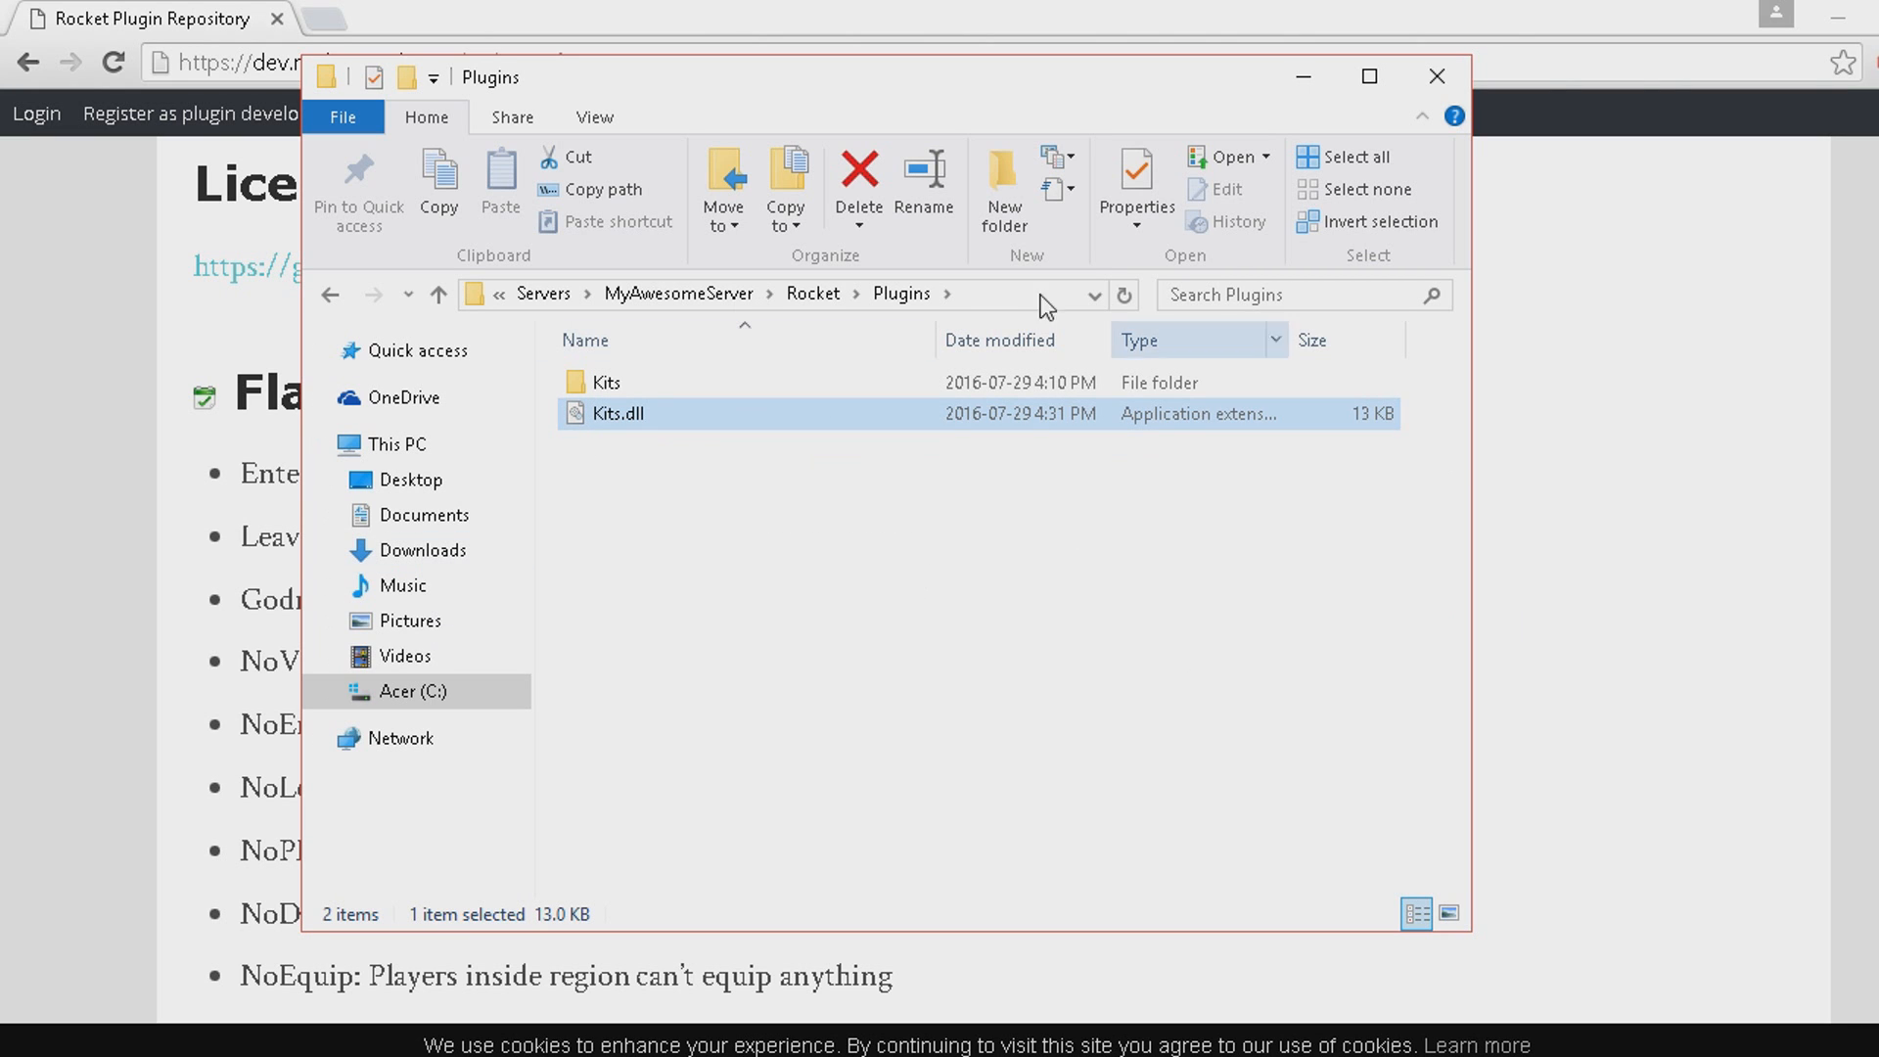
{"action": "left_click_drag", "start_coordinate": [650, 482], "coordinate": [632, 380]}
{"action": "left_click_drag", "start_coordinate": [717, 543], "coordinate": [665, 388]}
Look at Kits.configuration.xml and Kits.en.translation.xml inside the Kits folder, and return to the Plugins folder.
{"action": "left_click", "coordinate": [613, 386]}
{"action": "double_click", "coordinate": [613, 385]}
{"action": "left_click", "coordinate": [713, 411]}
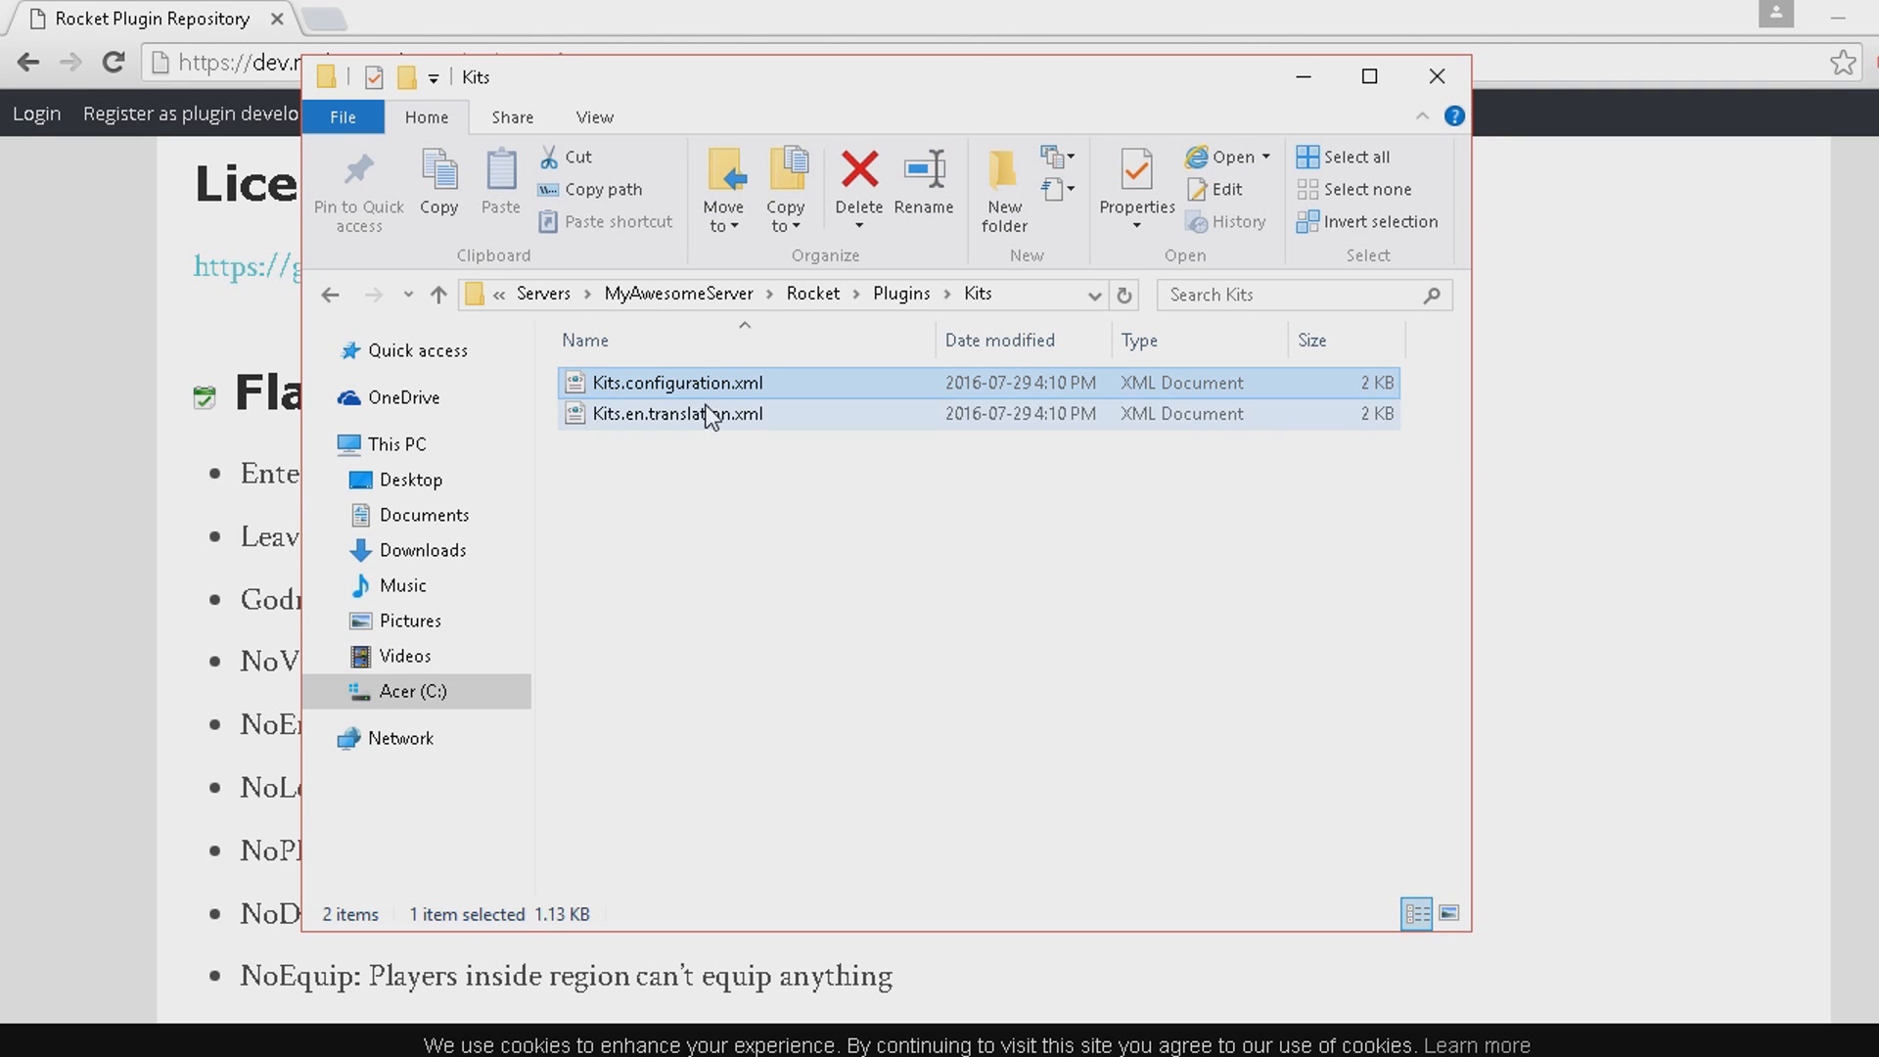
{"action": "left_click", "coordinate": [685, 383]}
{"action": "left_click", "coordinate": [716, 383]}
{"action": "left_click", "coordinate": [1175, 409]}
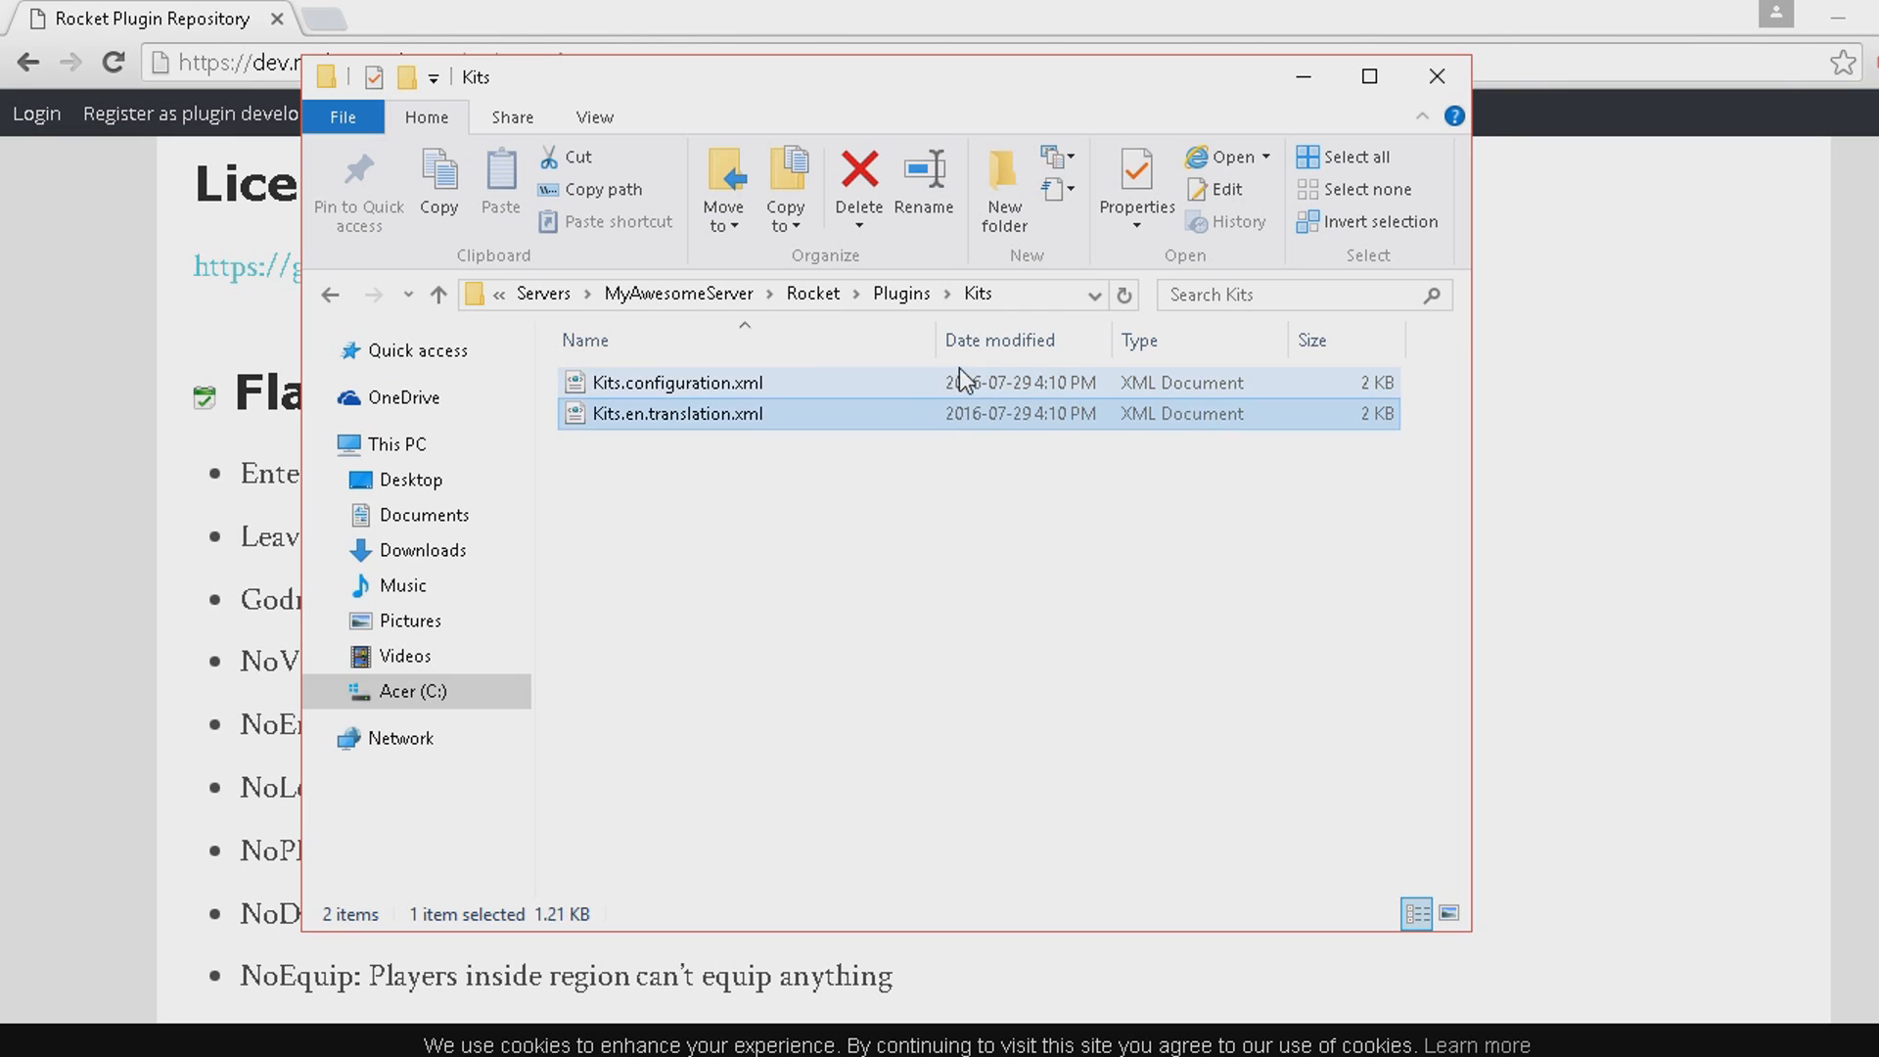
{"action": "left_click", "coordinate": [964, 382]}
{"action": "left_click", "coordinate": [330, 294]}
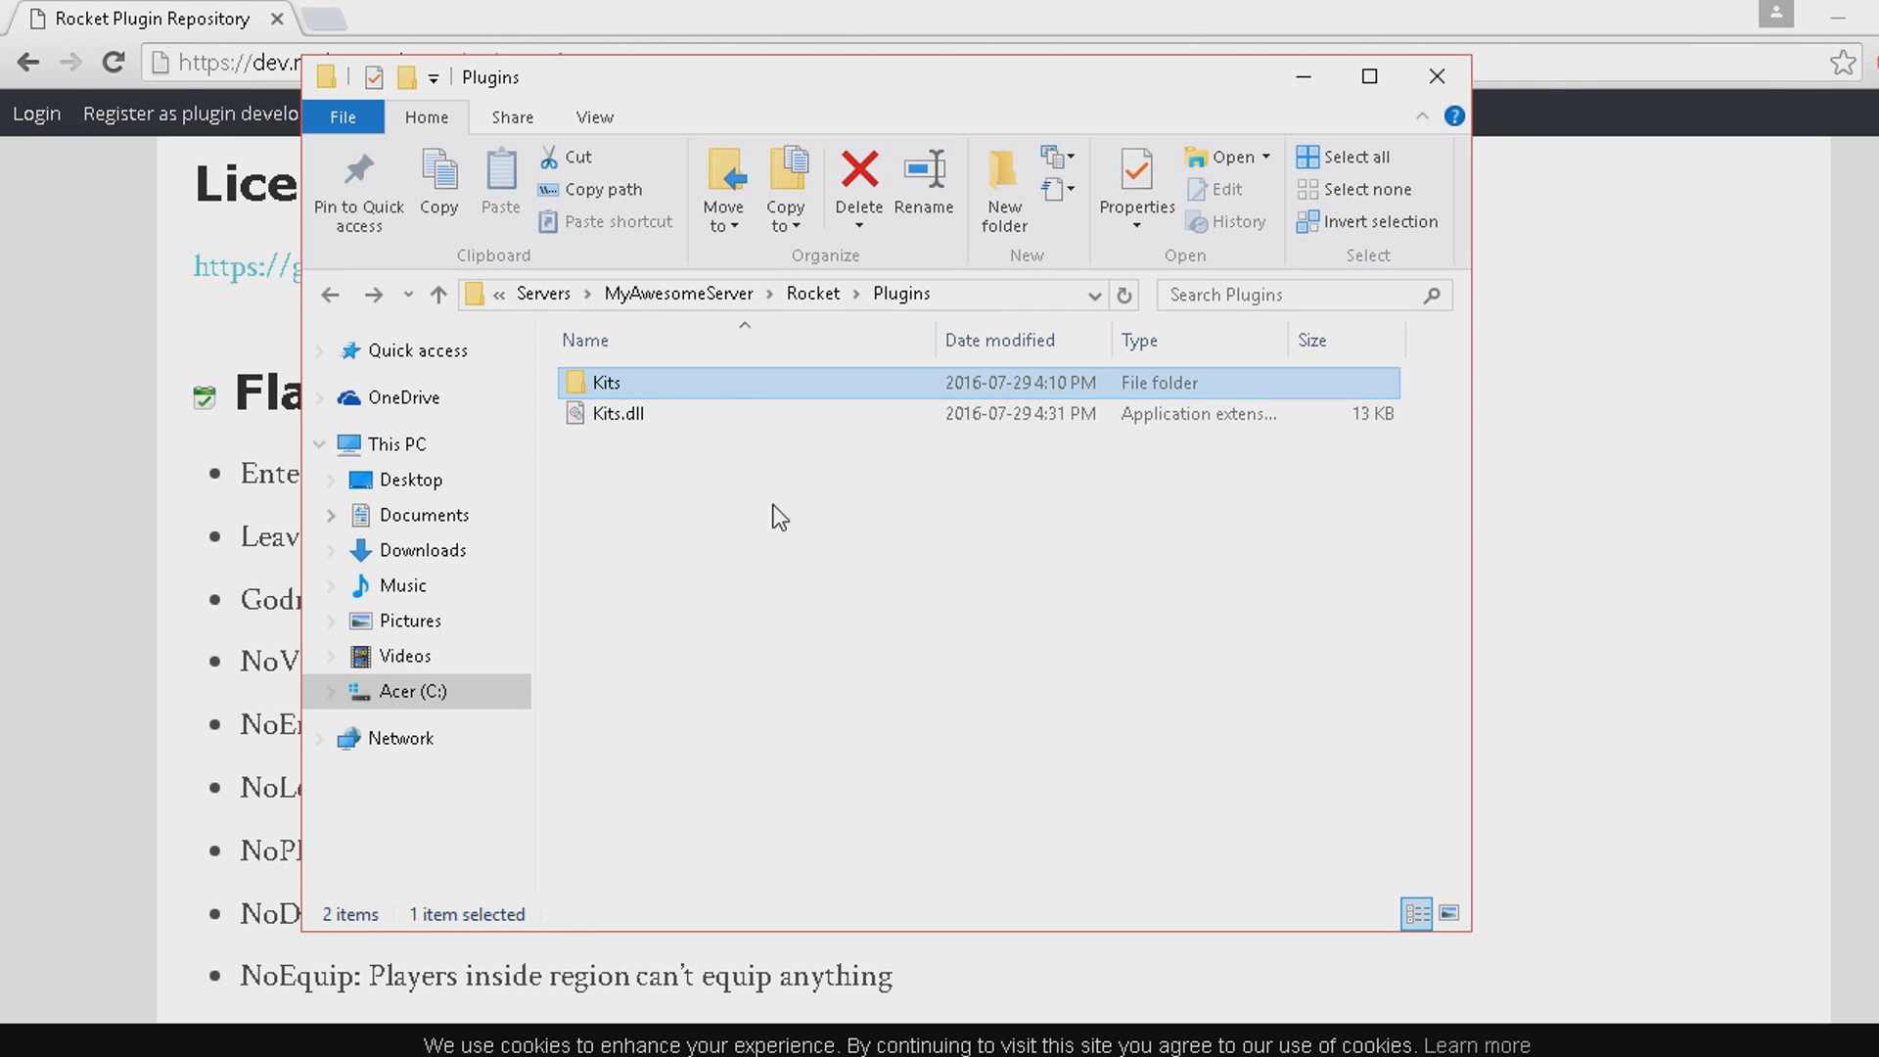
{"action": "double_click", "coordinate": [683, 392]}
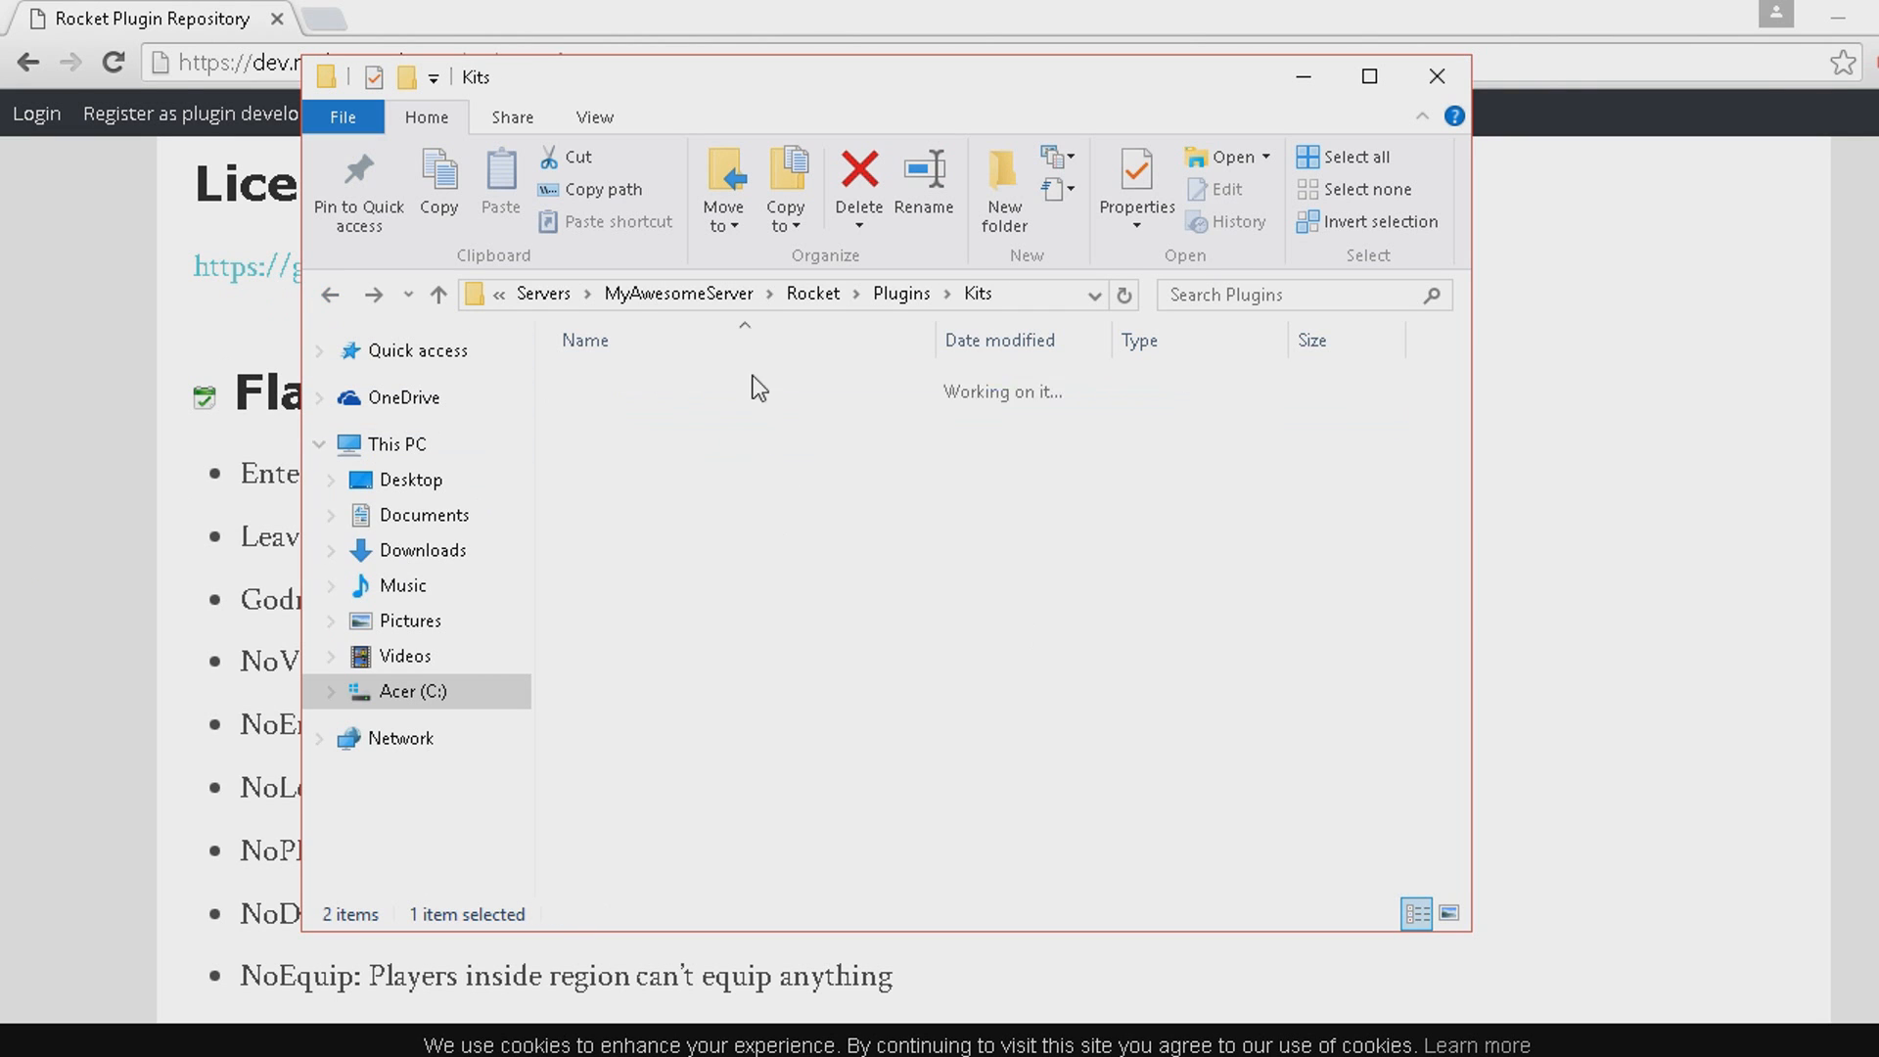
{"action": "left_click", "coordinate": [330, 294]}
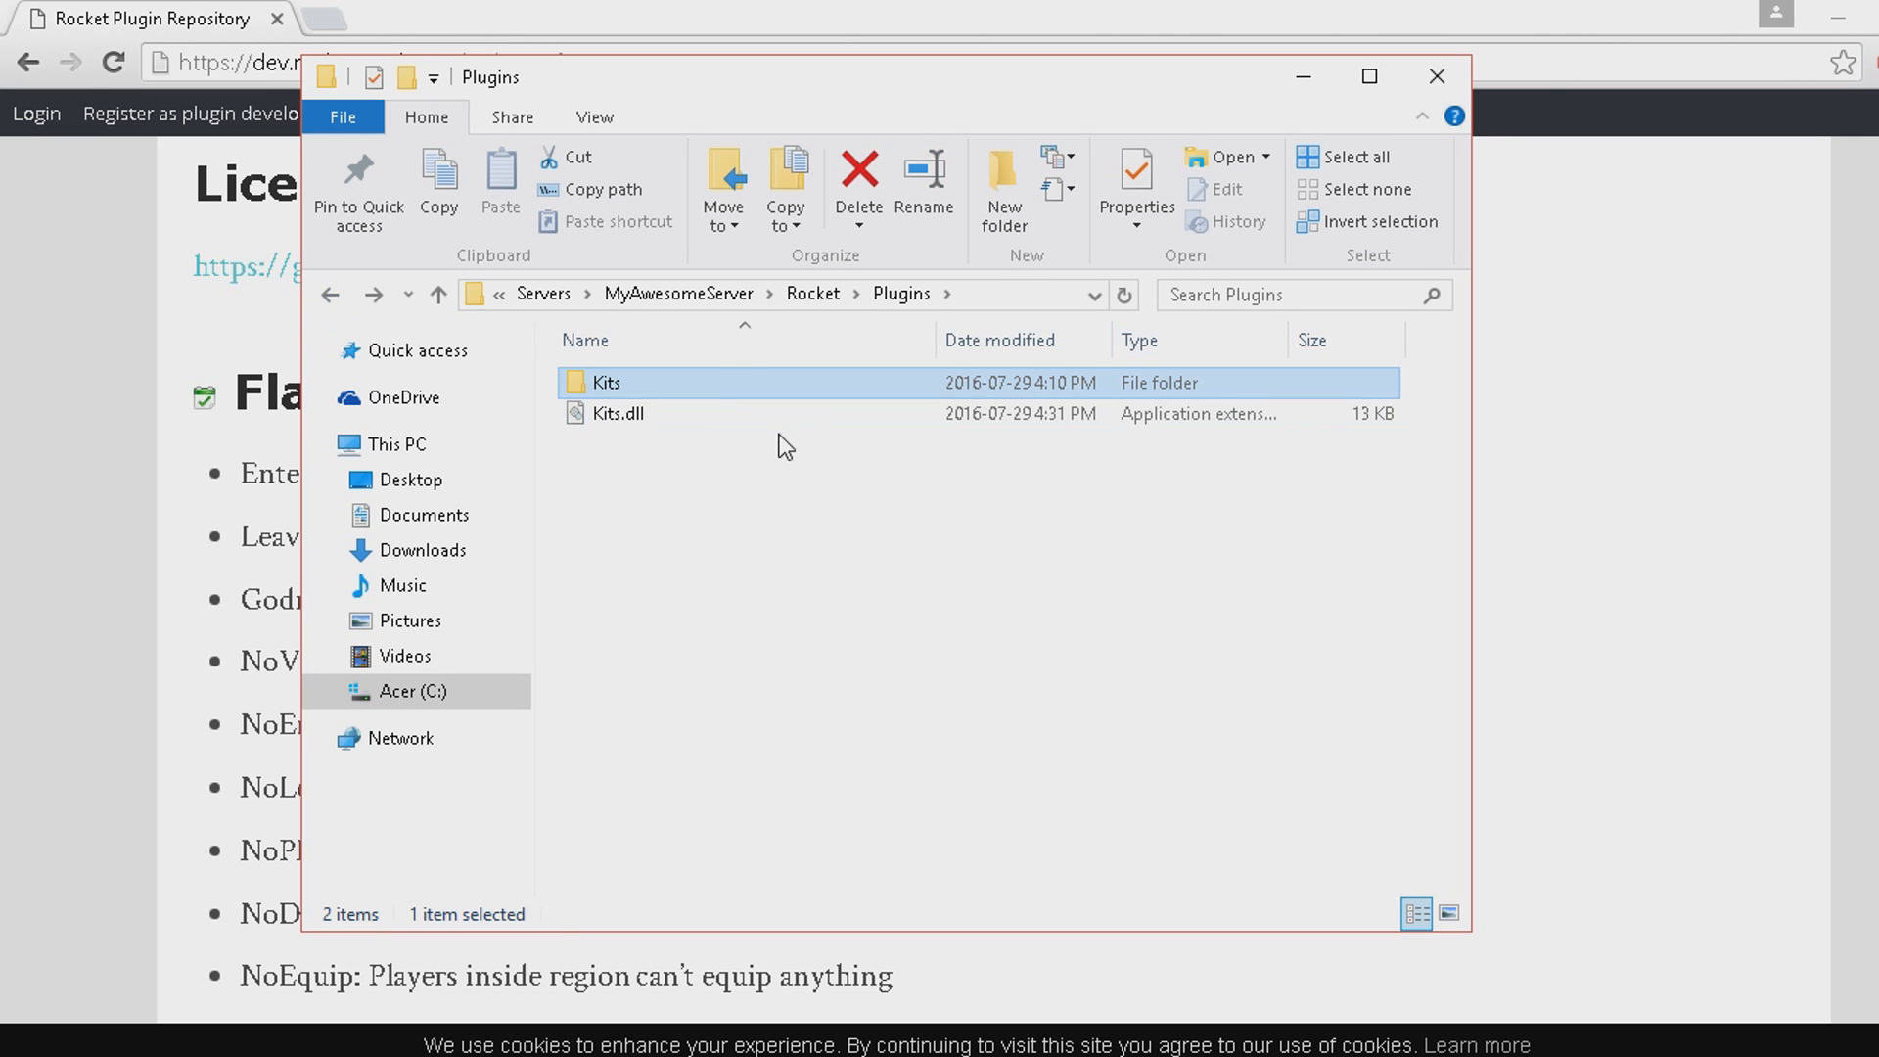
Return to the Unturned Server folder in File Explorer and run the Server Startup shortcut.
{"action": "left_click", "coordinate": [123, 543]}
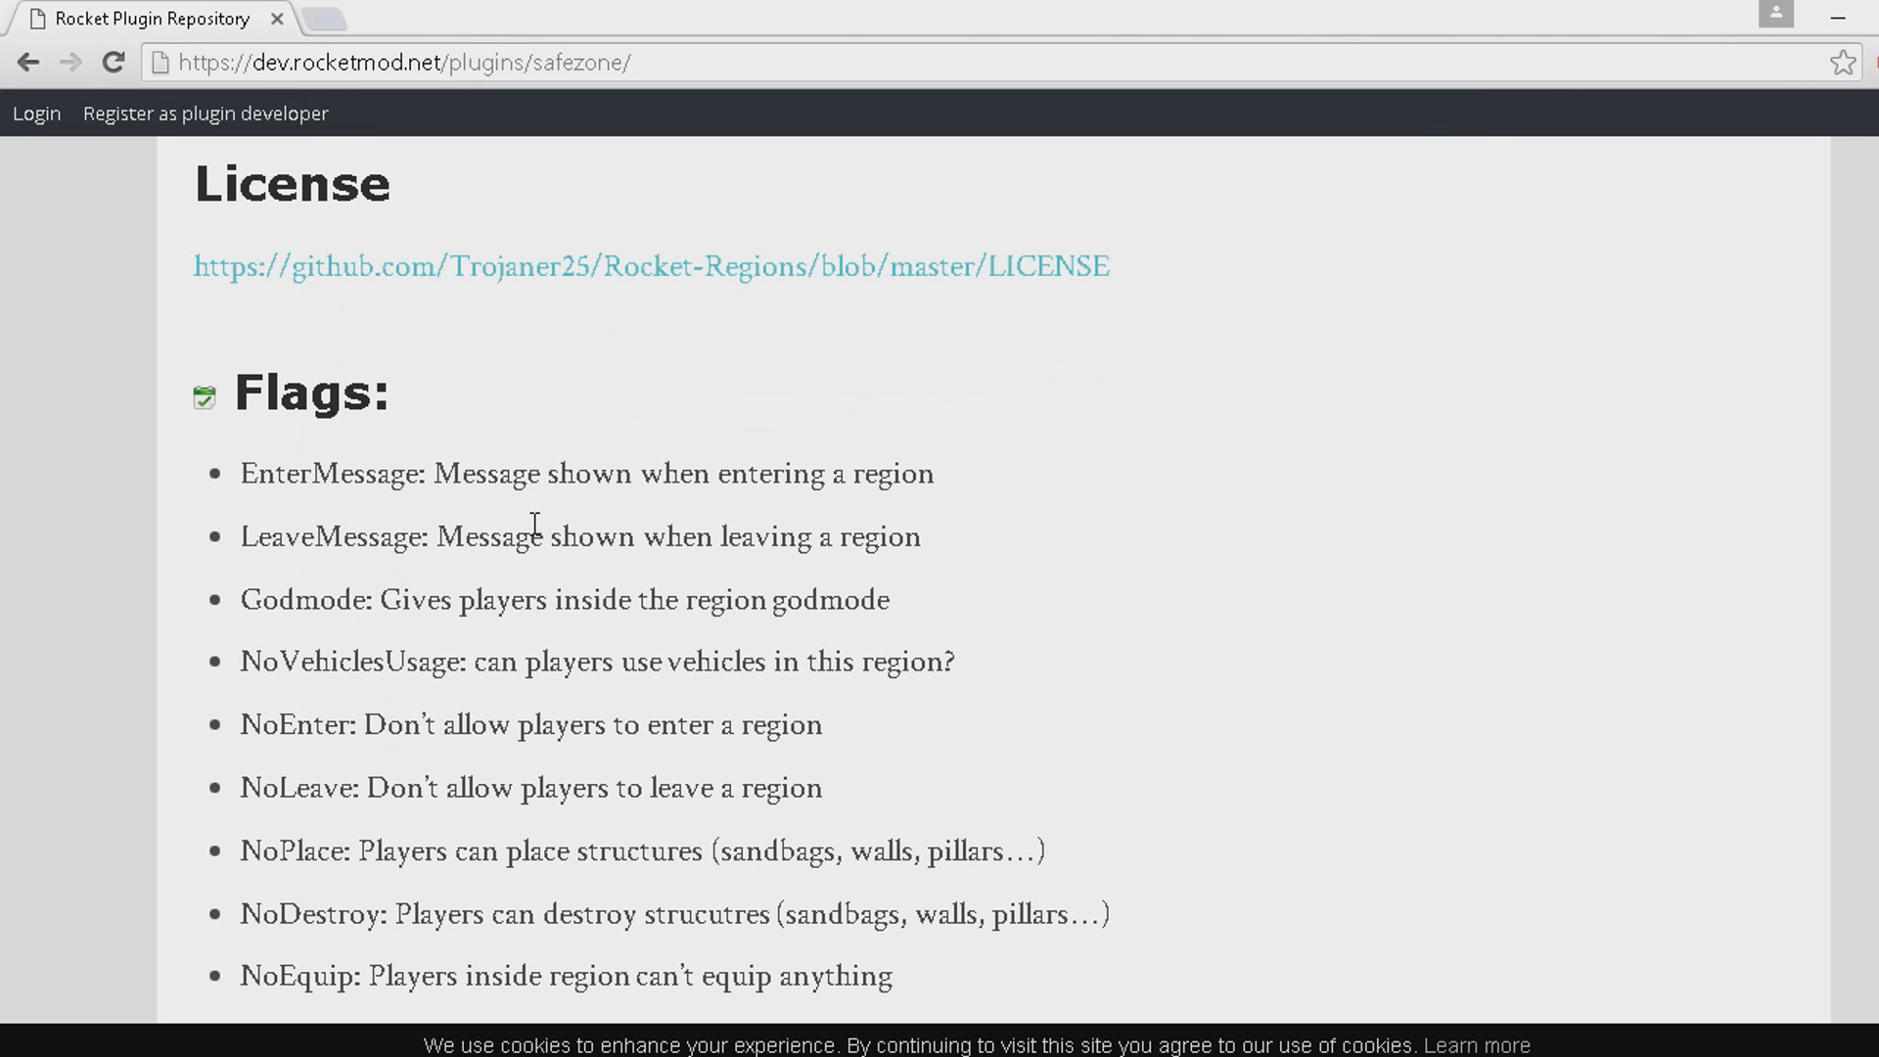
{"action": "left_click", "coordinate": [1057, 1055]}
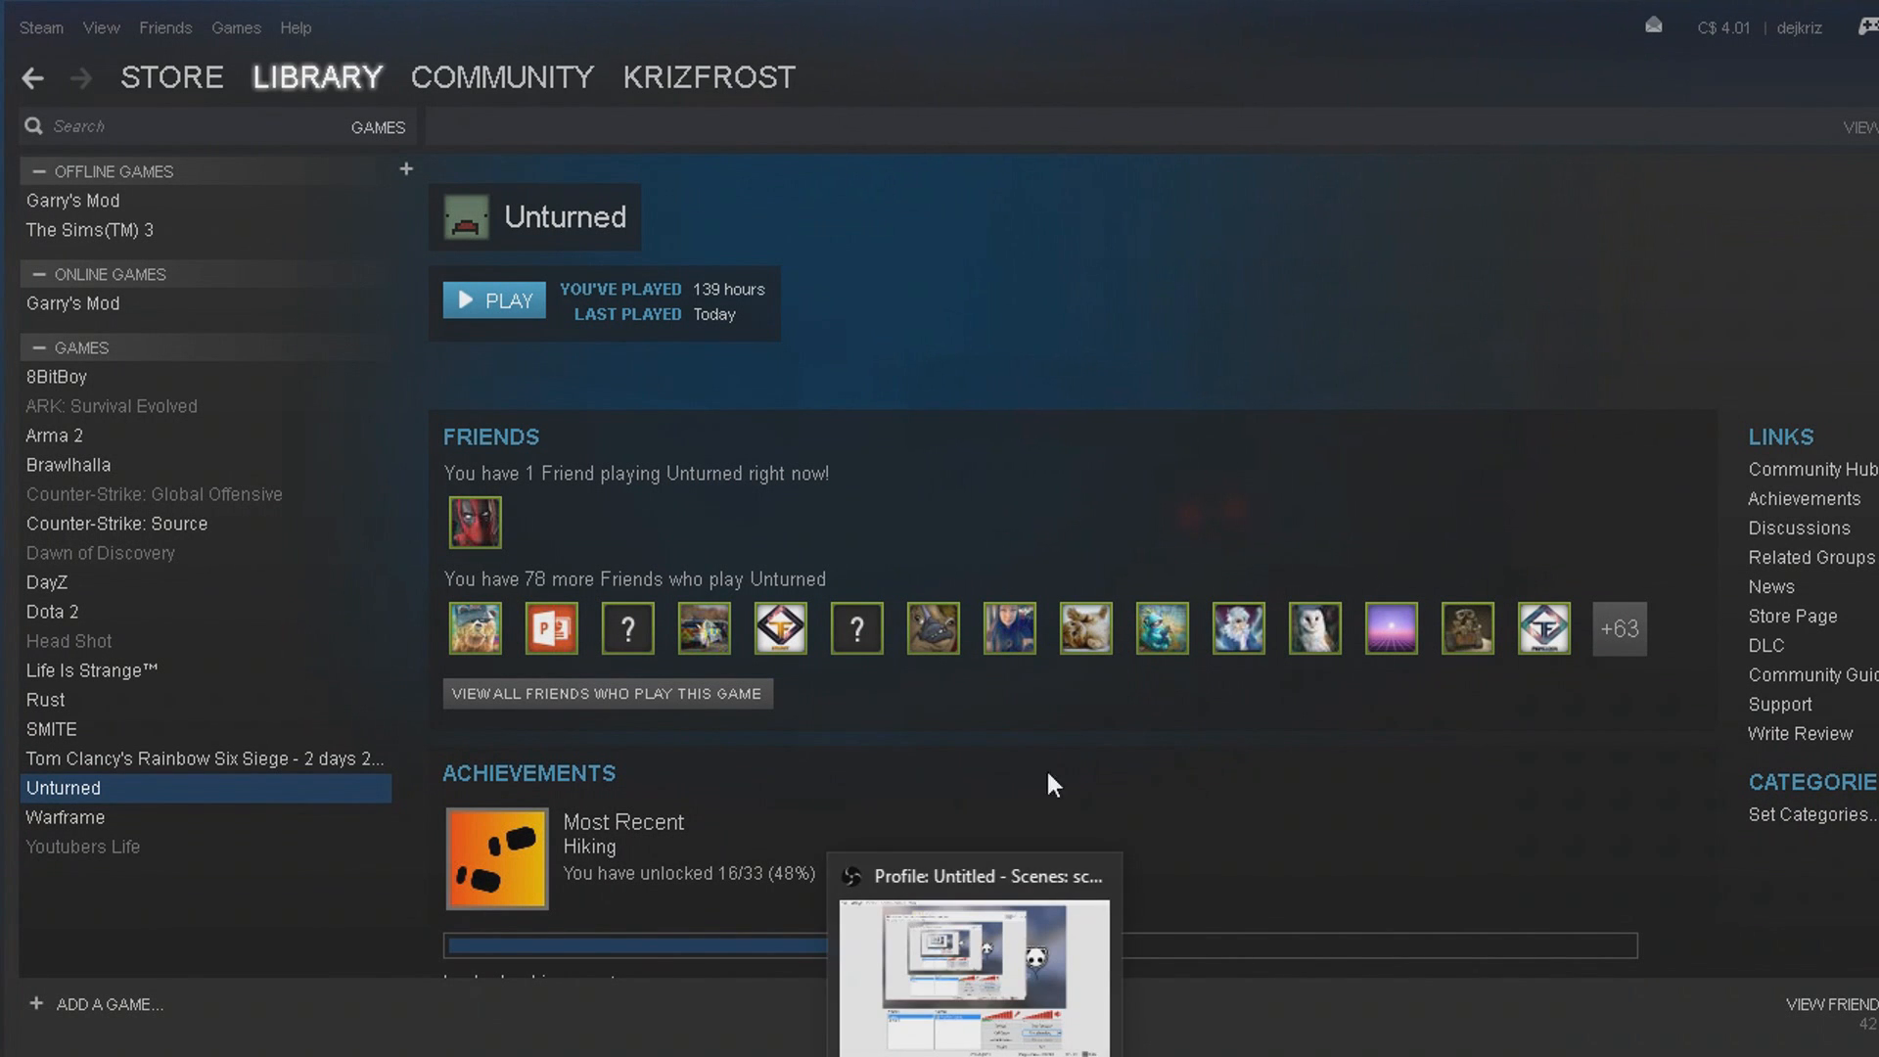
{"action": "left_click", "coordinate": [983, 1055]}
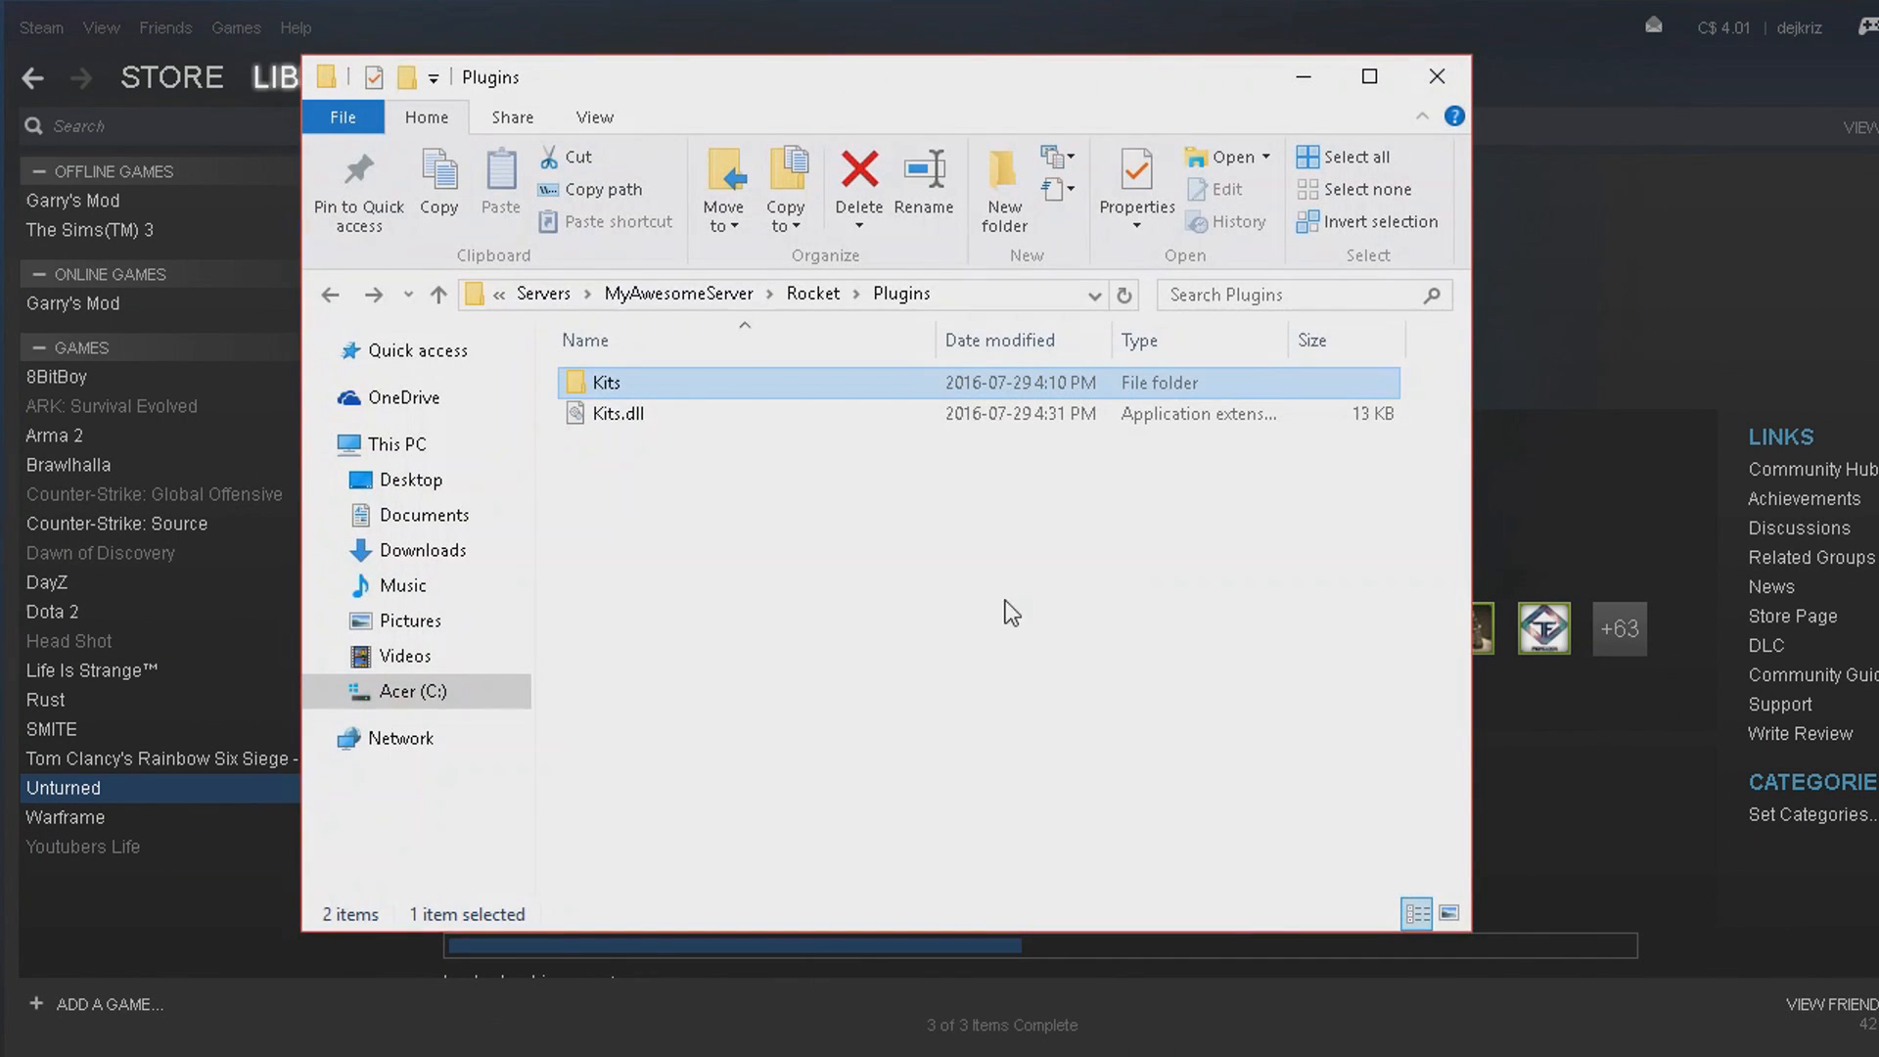
{"action": "left_click", "coordinate": [681, 409]}
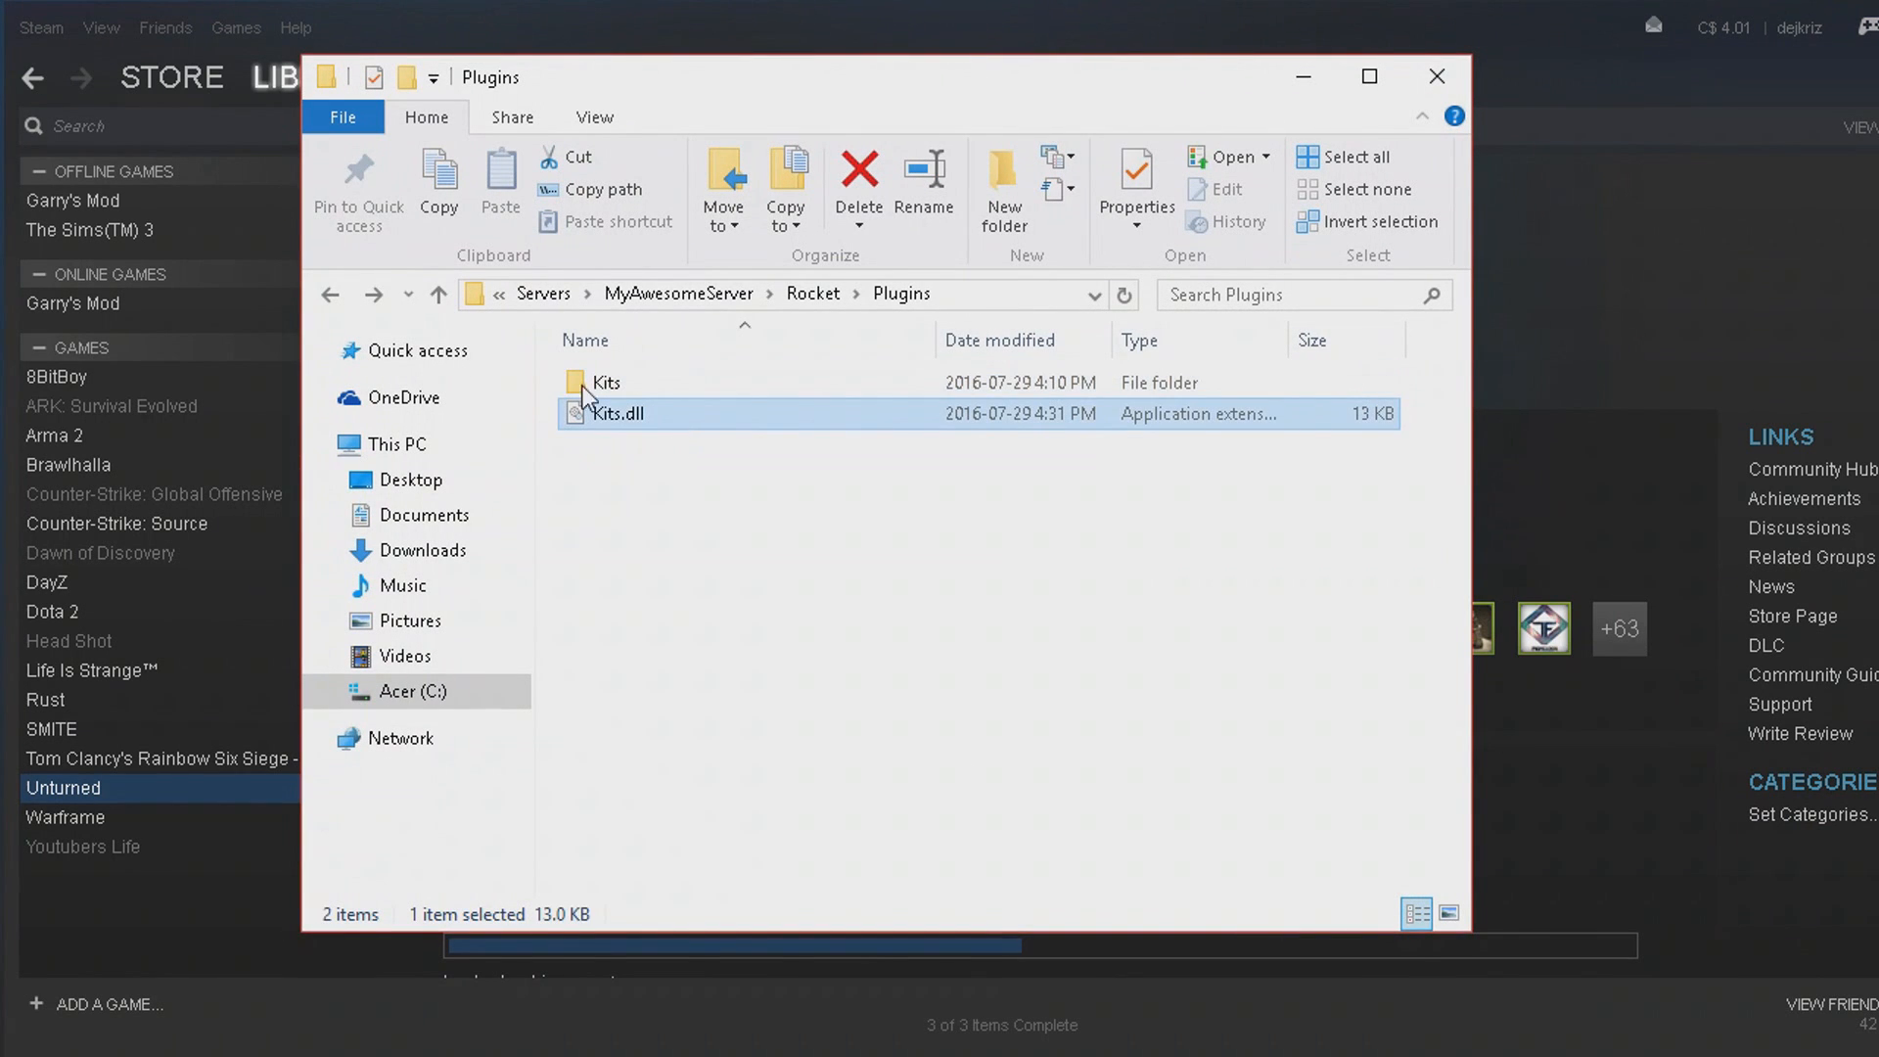
{"action": "left_click", "coordinate": [331, 296]}
{"action": "left_click", "coordinate": [331, 295]}
{"action": "left_click", "coordinate": [331, 295]}
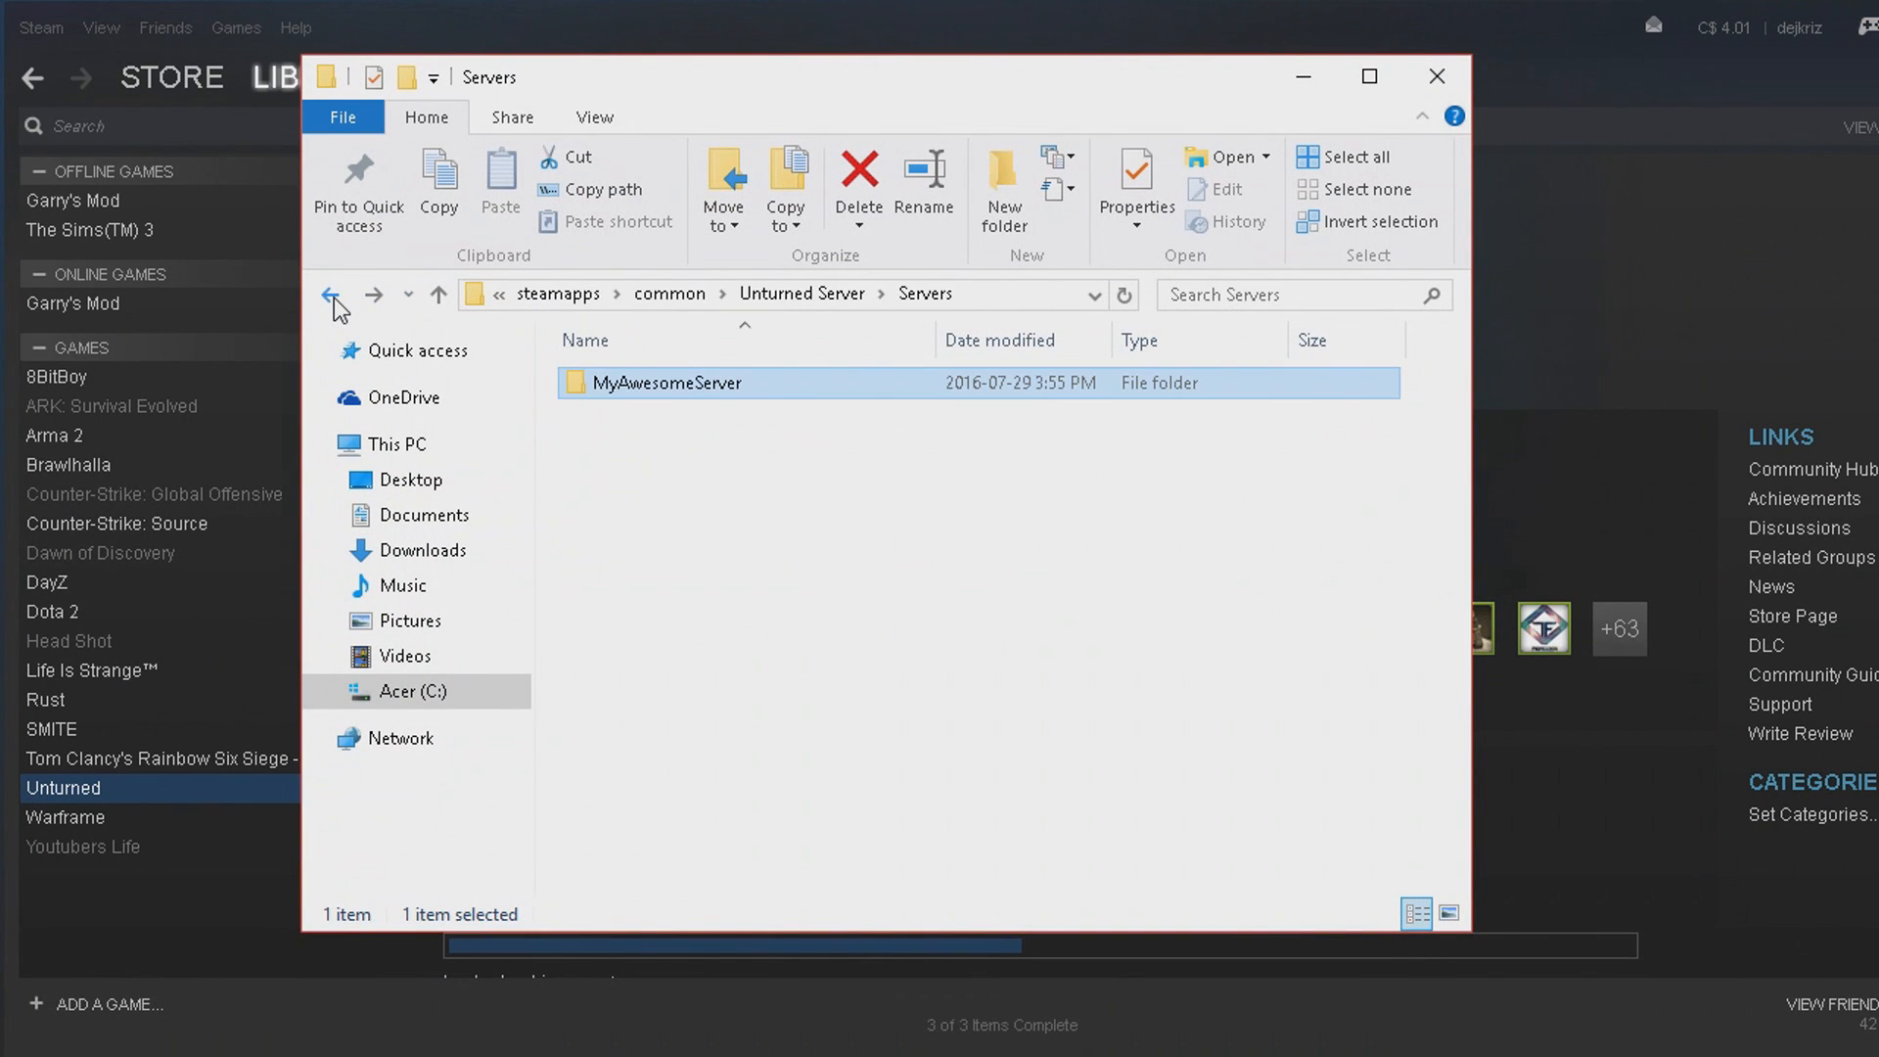
{"action": "left_click", "coordinate": [374, 295]}
{"action": "left_click", "coordinate": [374, 295]}
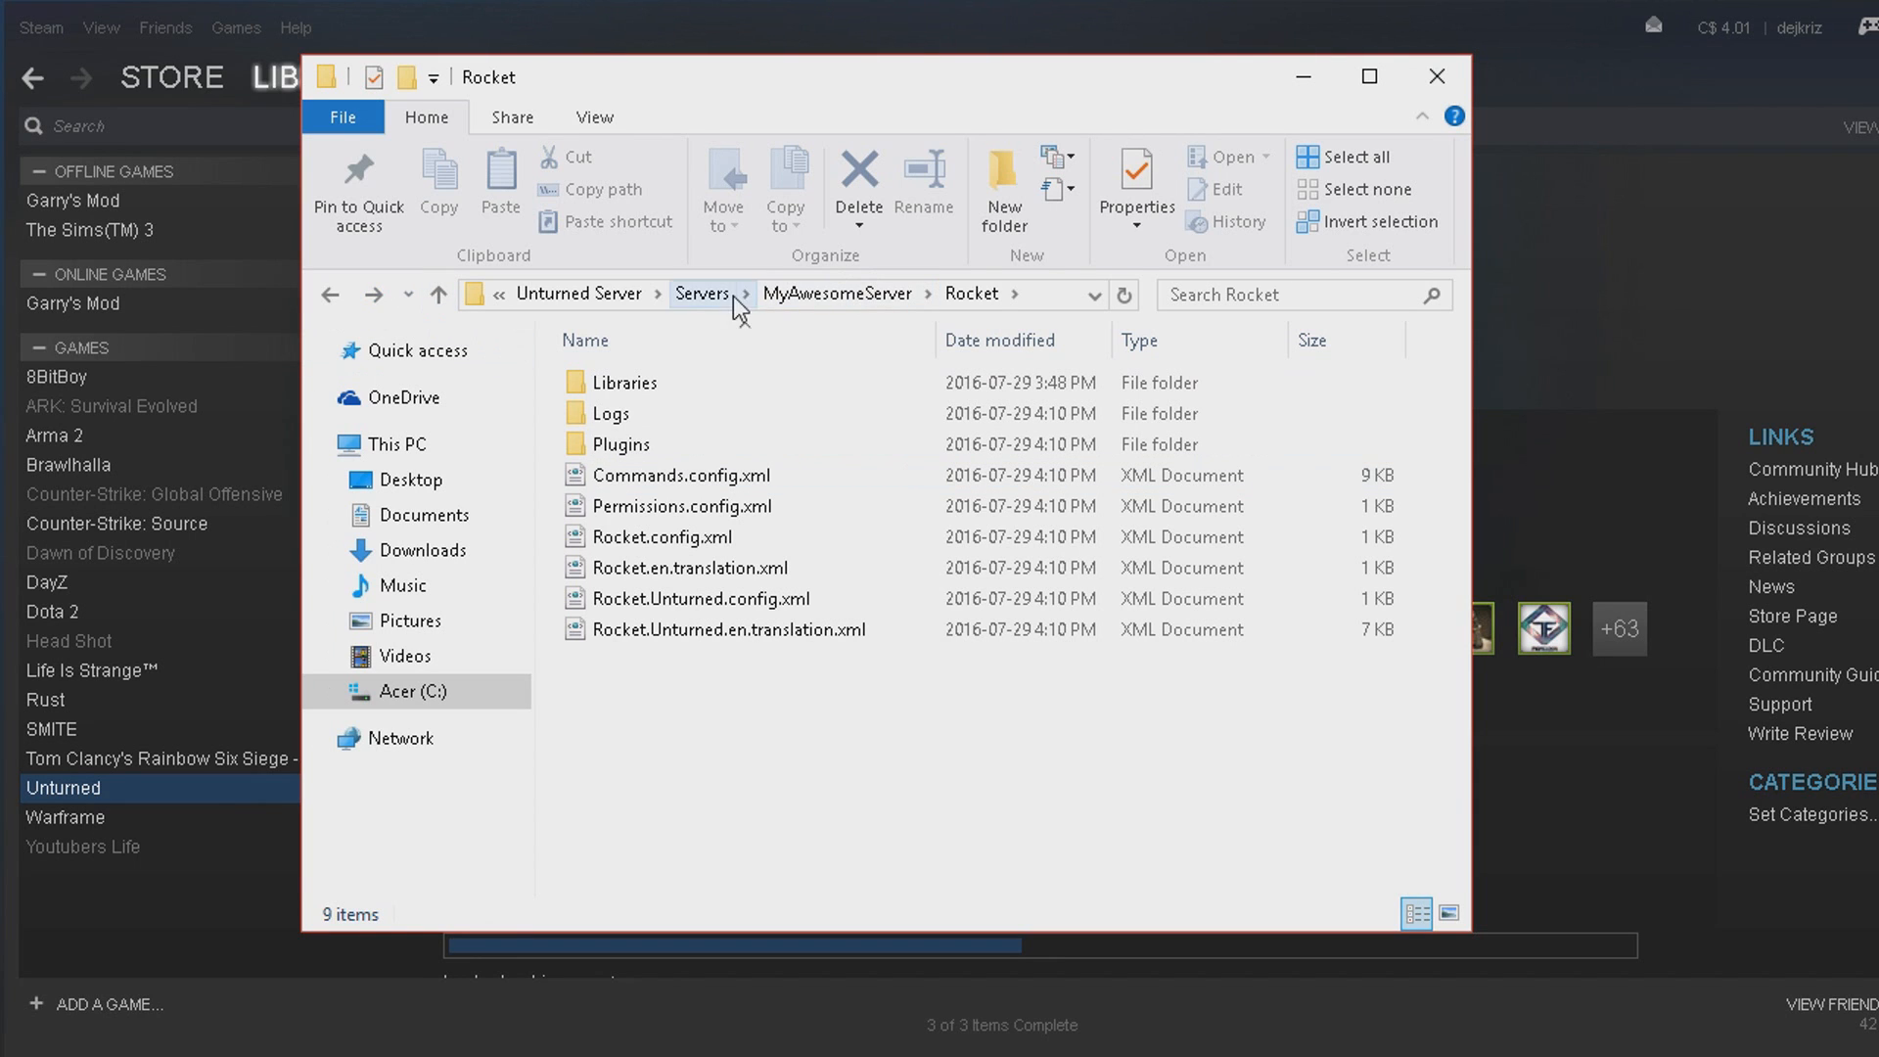
{"action": "left_click", "coordinate": [631, 297]}
{"action": "double_click", "coordinate": [690, 722]}
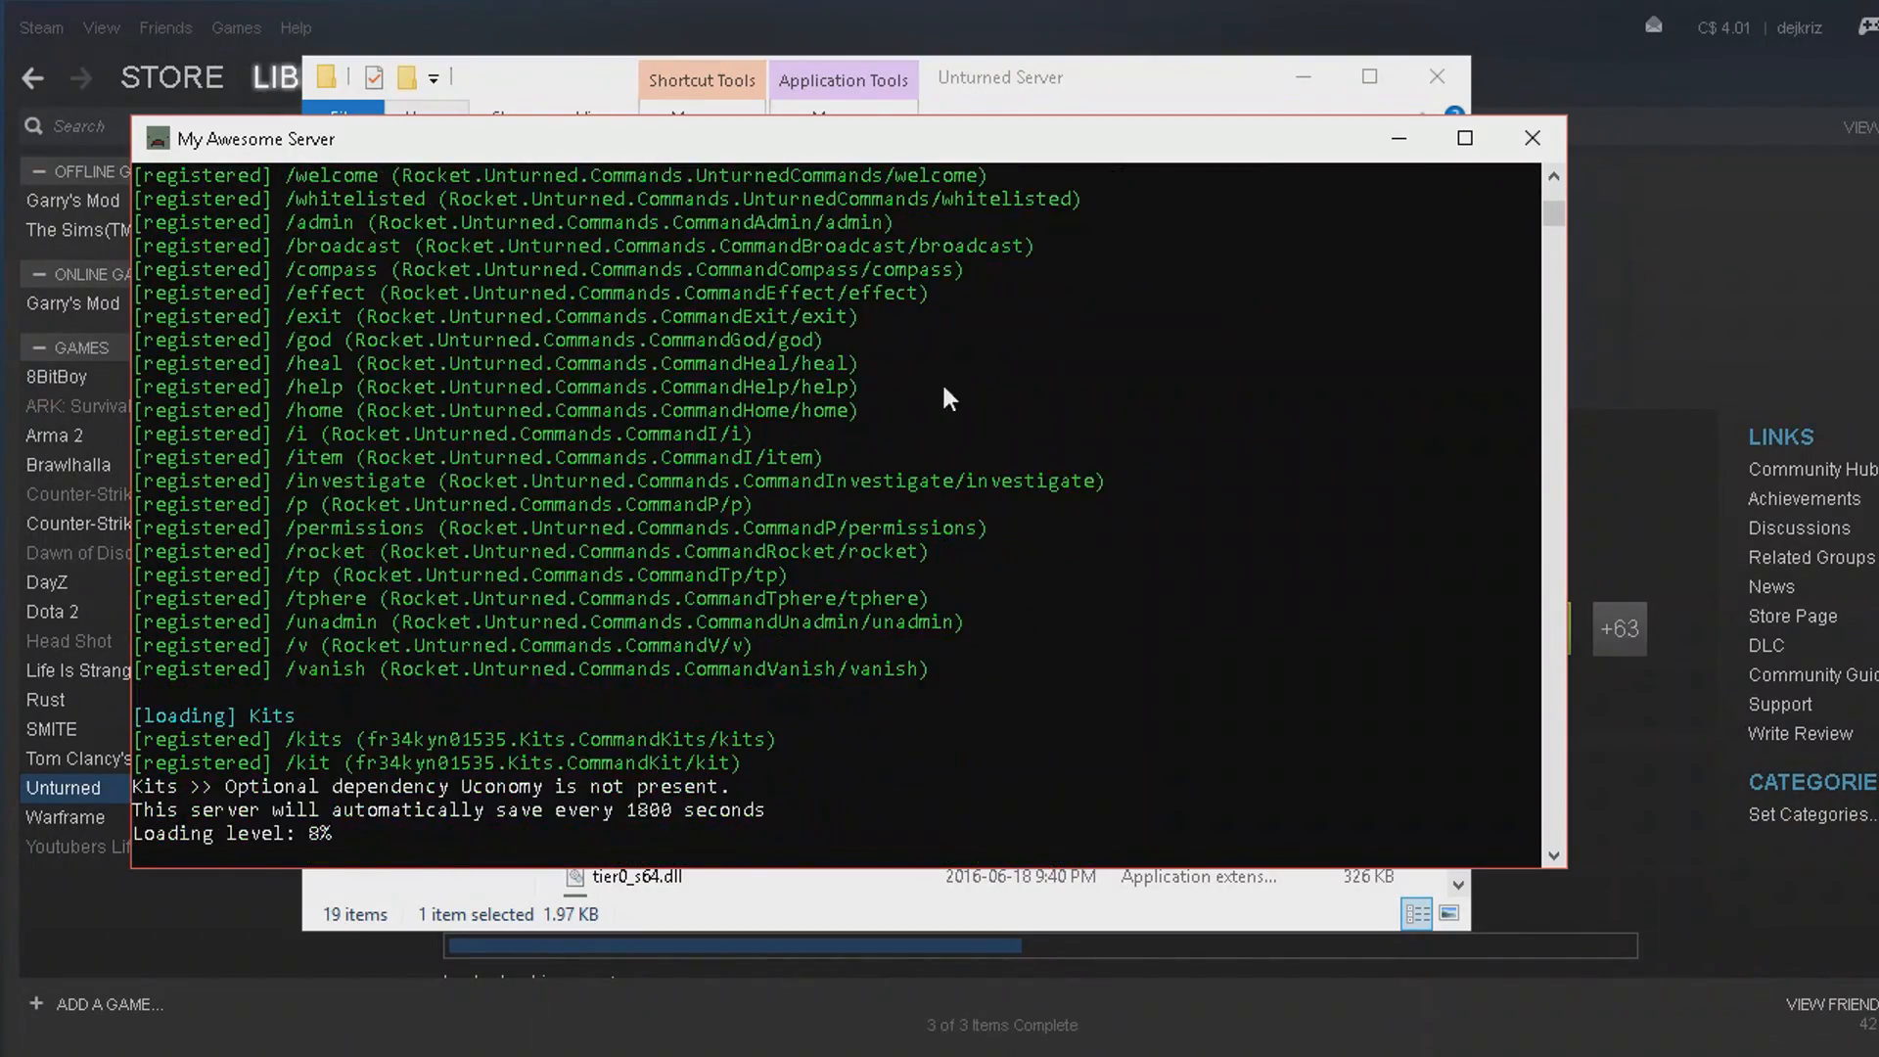
Review the My Awesome Server console output for the registered Rocket commands and the loading of the Kits plugin.
{"action": "scroll", "coordinate": [941, 380], "scroll_direction": "up", "scroll_amount": 20}
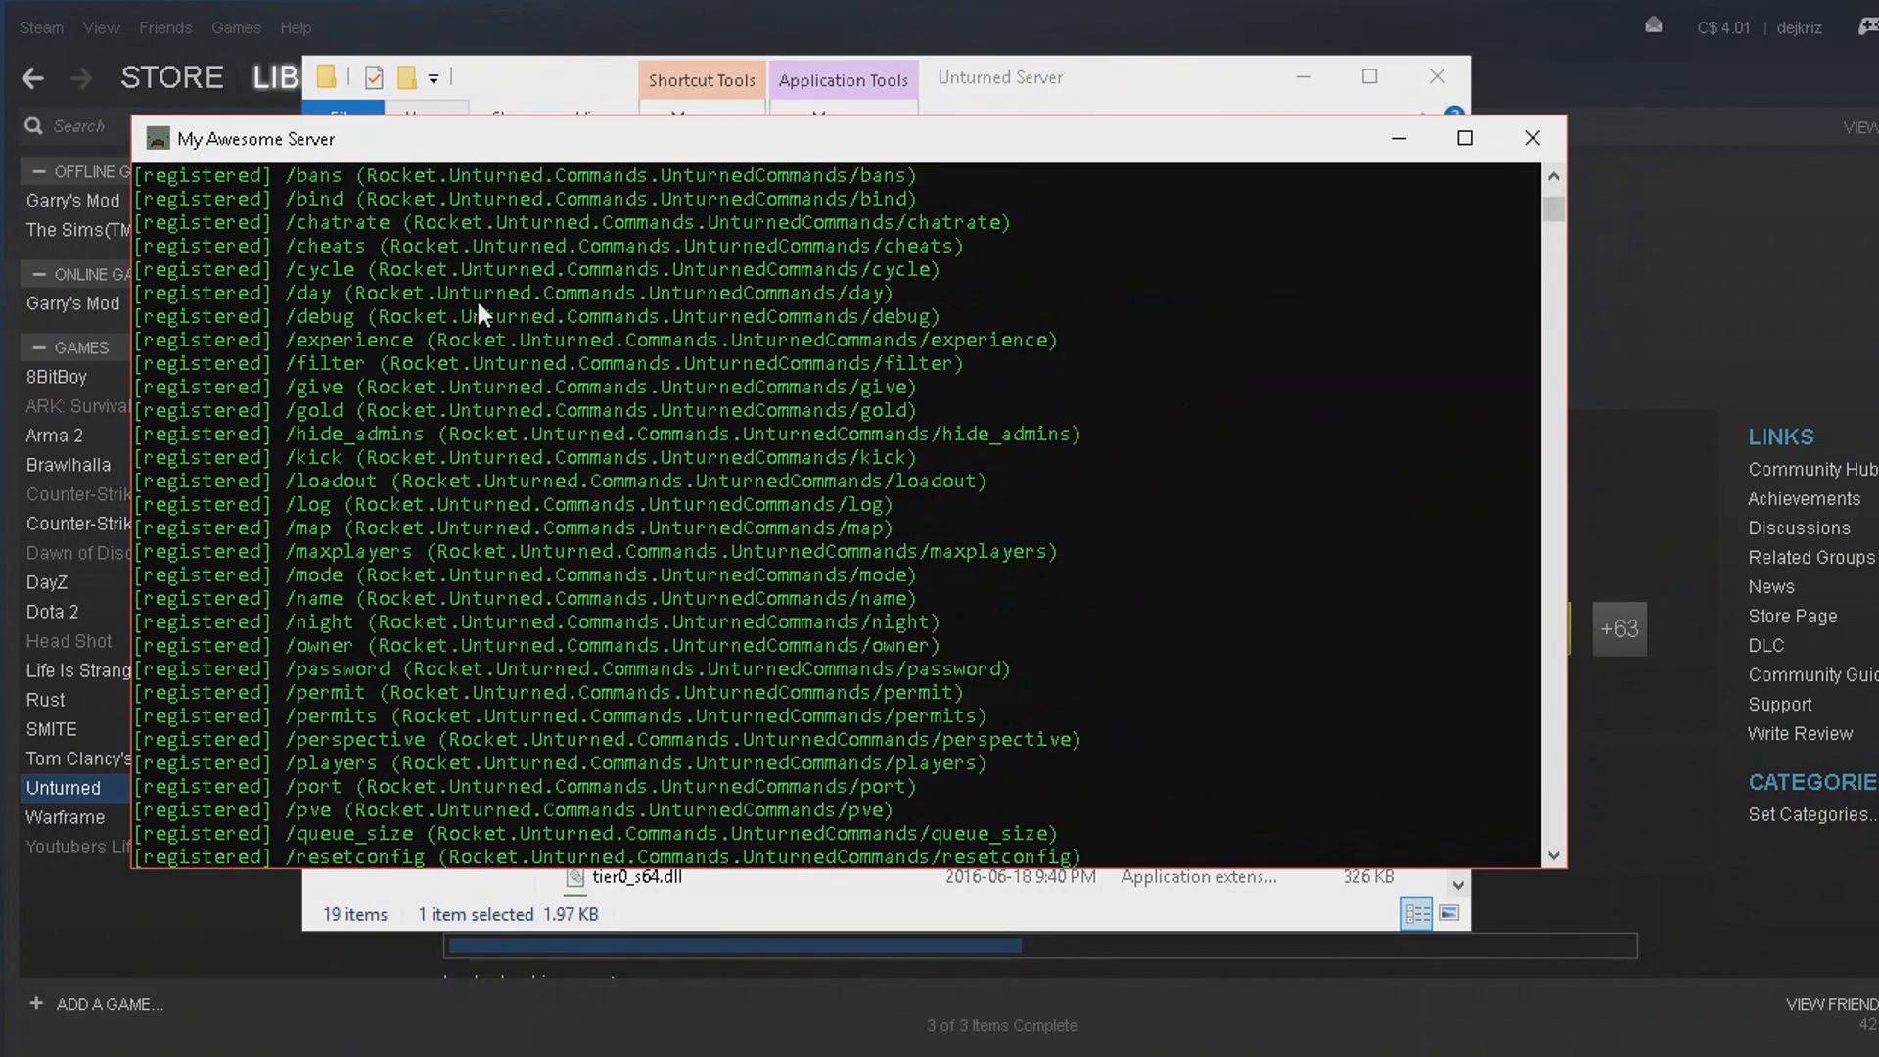
{"action": "scroll", "coordinate": [478, 308], "scroll_direction": "up", "scroll_amount": 6}
{"action": "scroll", "coordinate": [398, 514], "scroll_direction": "up", "scroll_amount": 20}
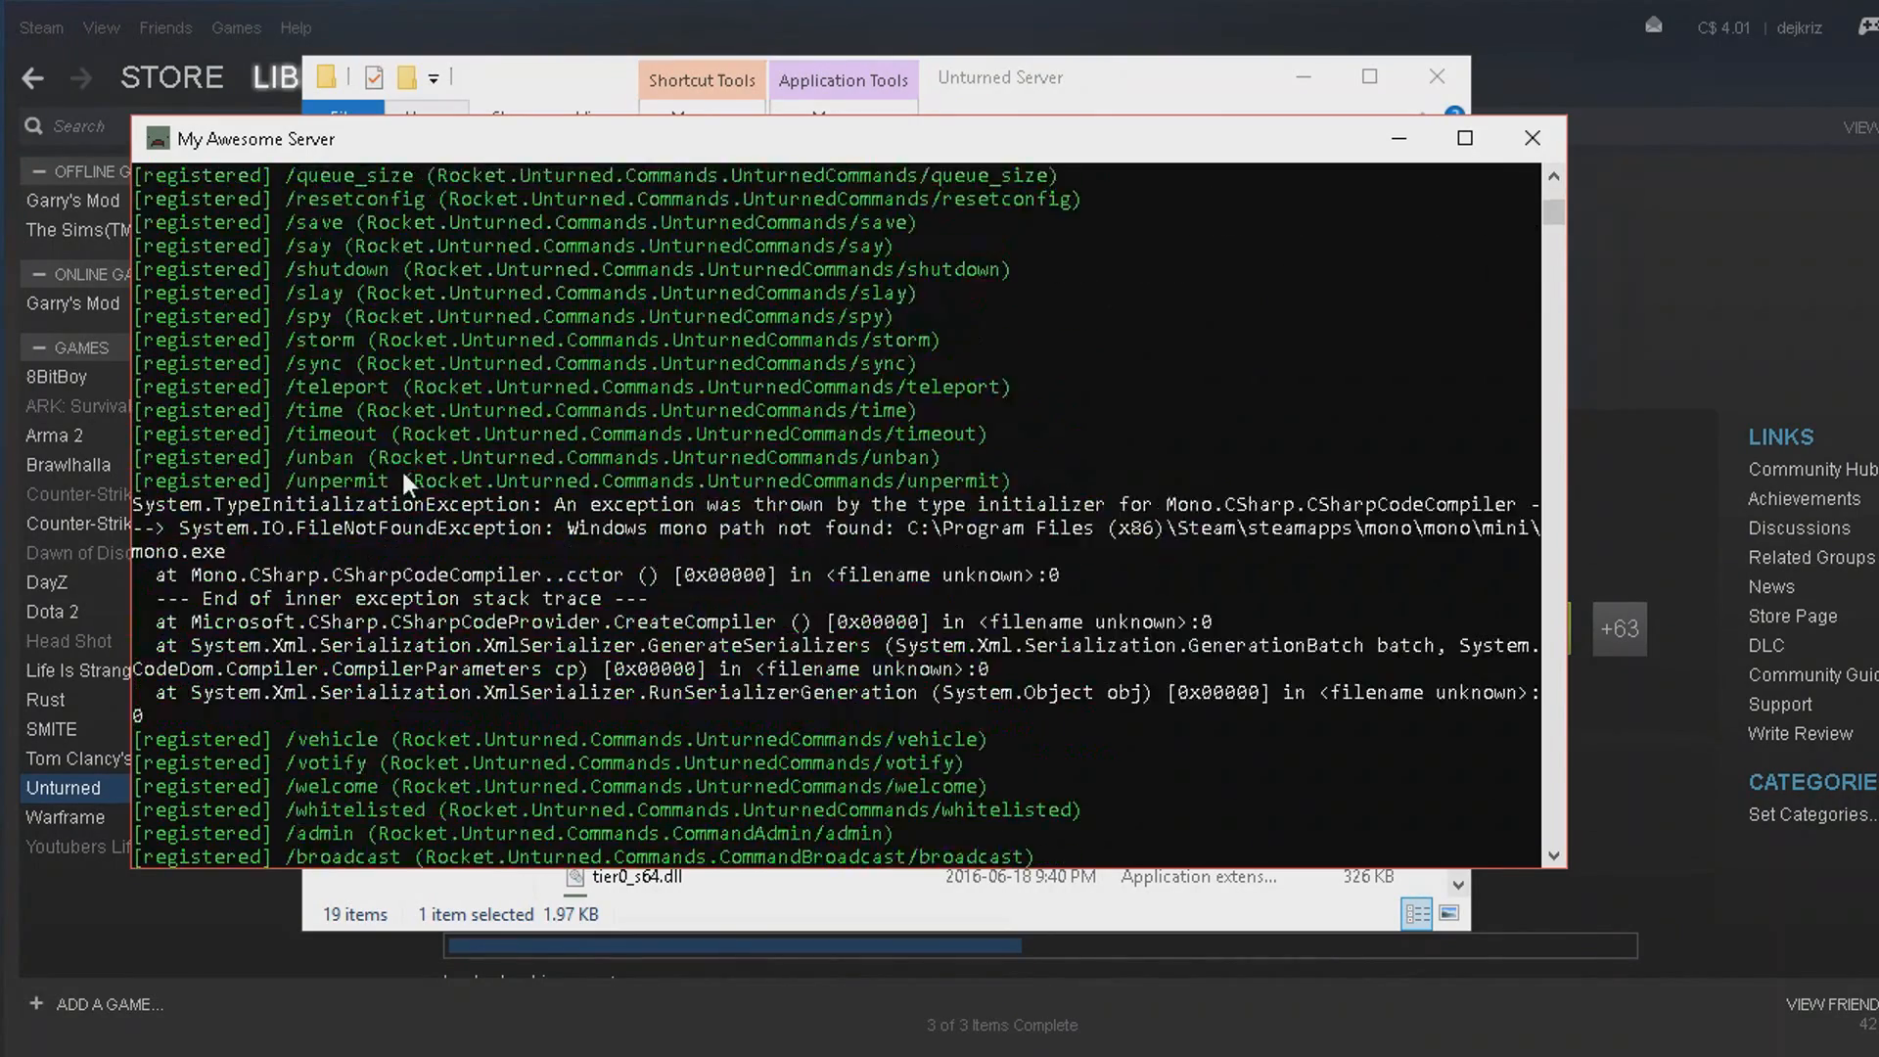
{"action": "scroll", "coordinate": [363, 366], "scroll_direction": "up", "scroll_amount": 9}
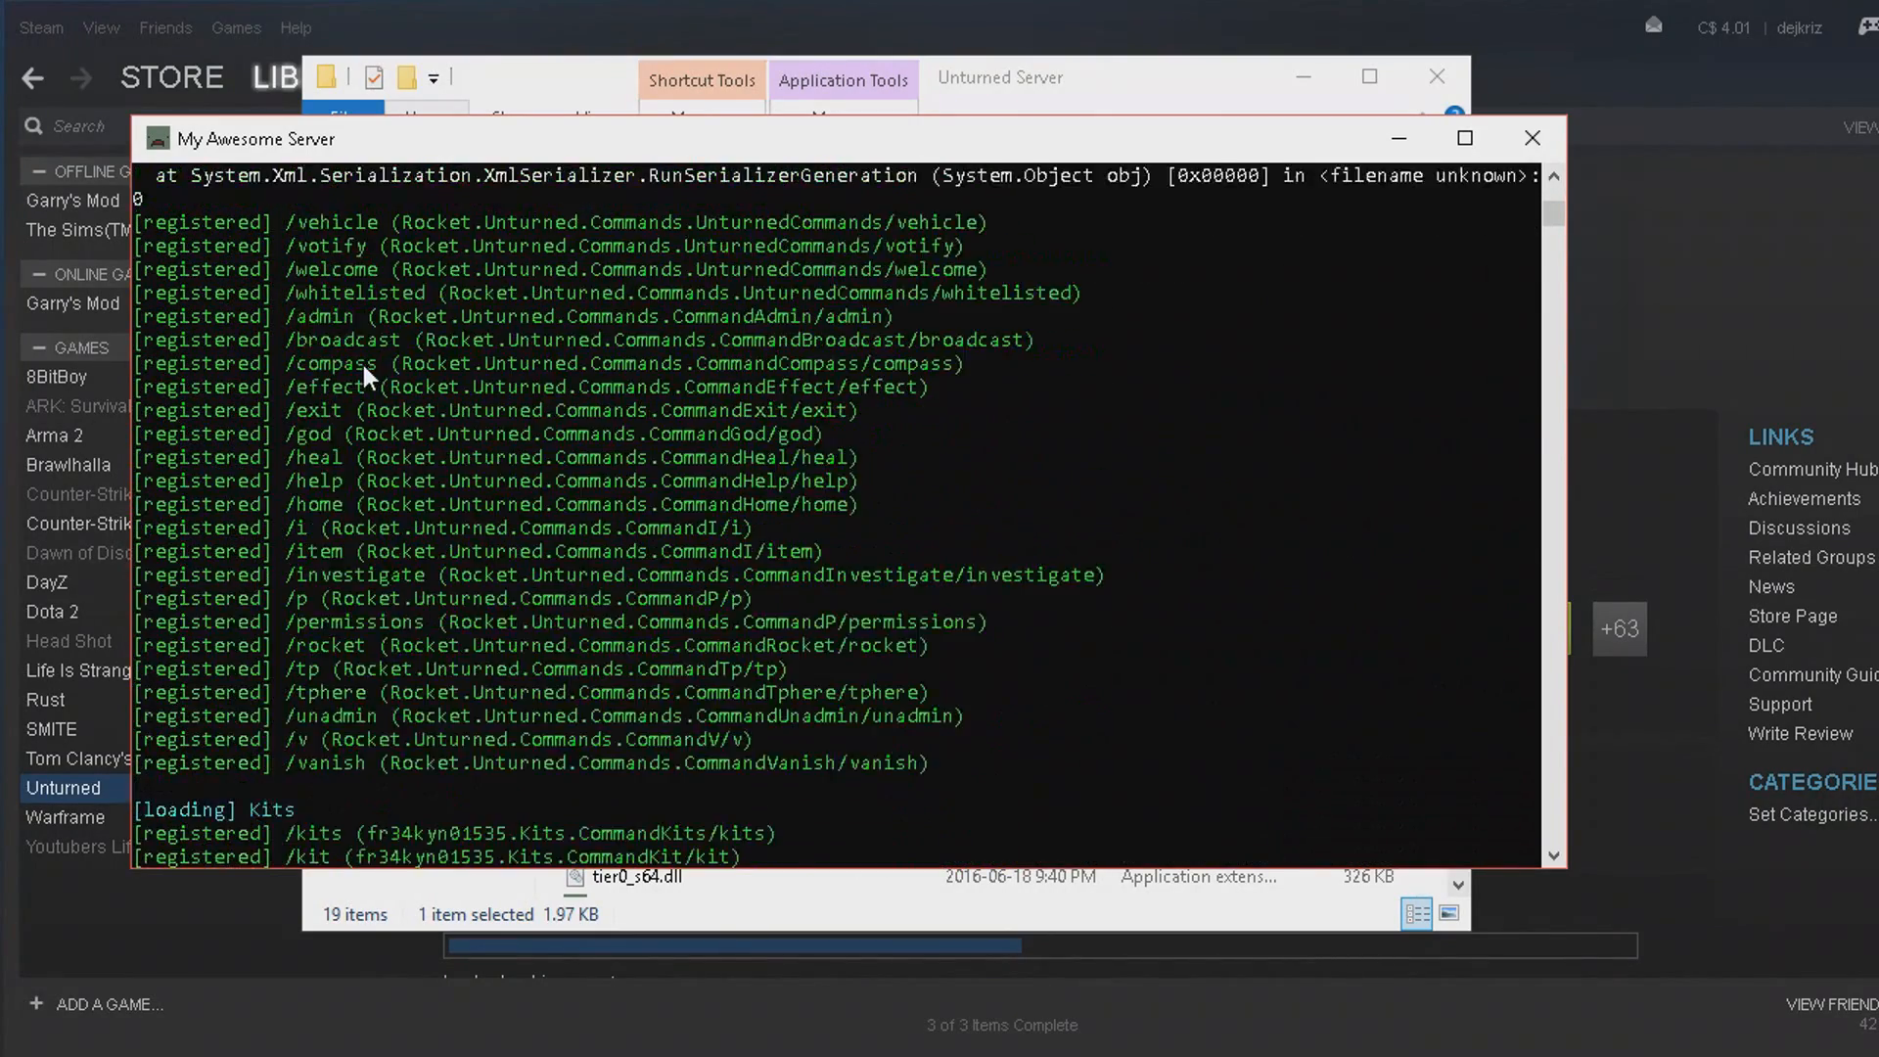
{"action": "scroll", "coordinate": [413, 378], "scroll_direction": "down", "scroll_amount": 5}
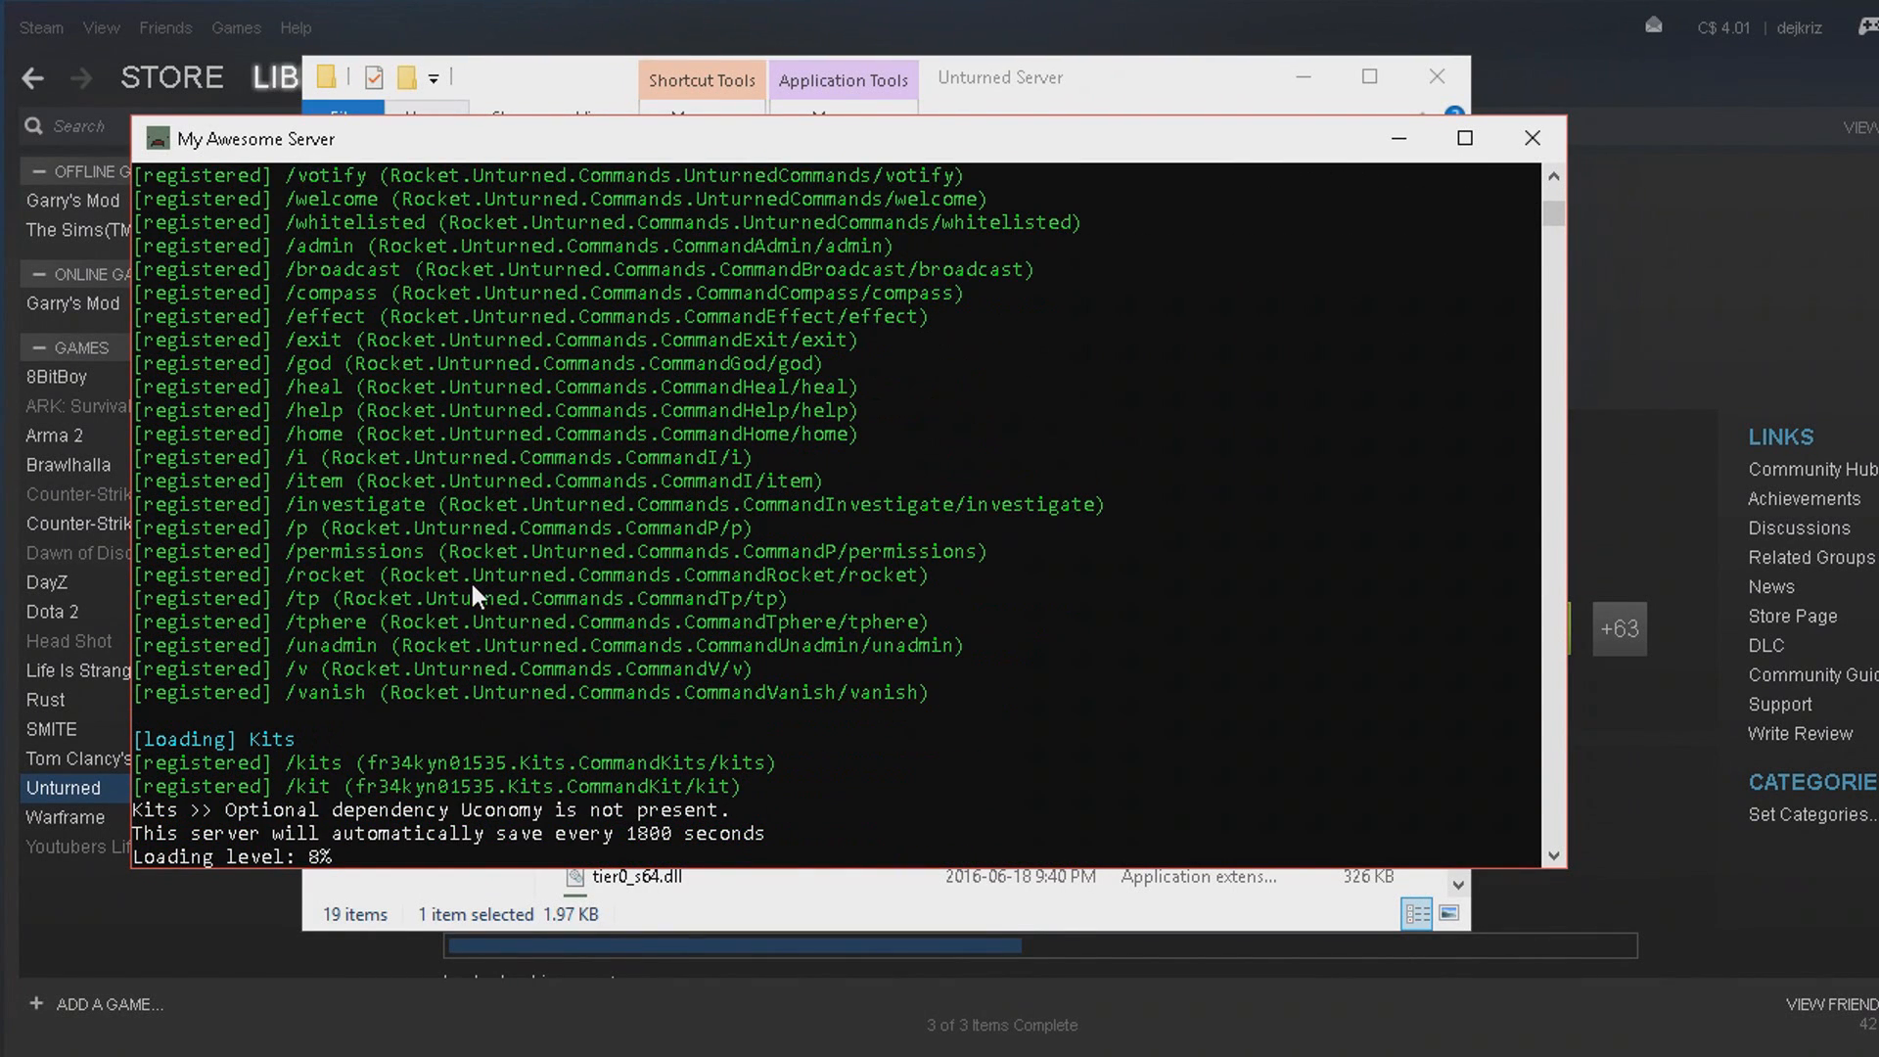
Watch the server console until the level finishes loading, and minimize the console and the Unturned Server folder.
{"action": "scroll", "coordinate": [456, 489], "scroll_direction": "down", "scroll_amount": 6}
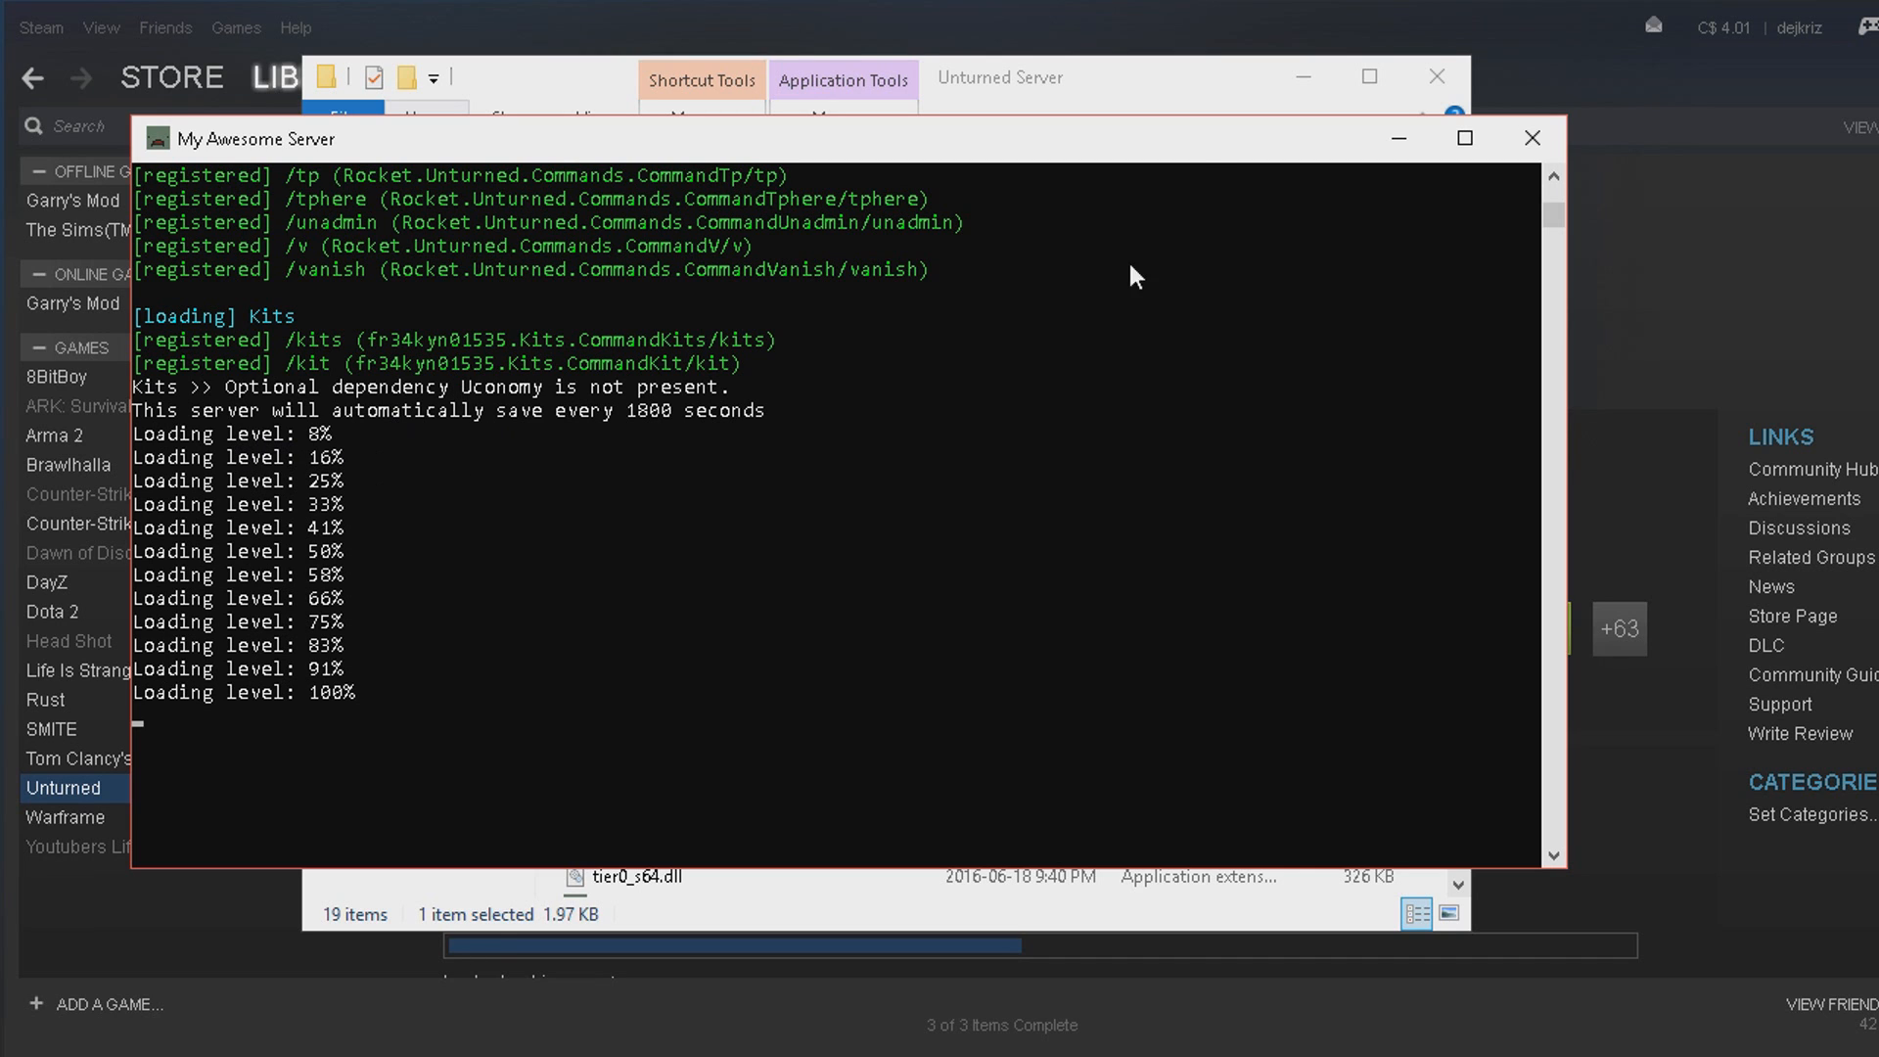
{"action": "left_click", "coordinate": [1398, 138]}
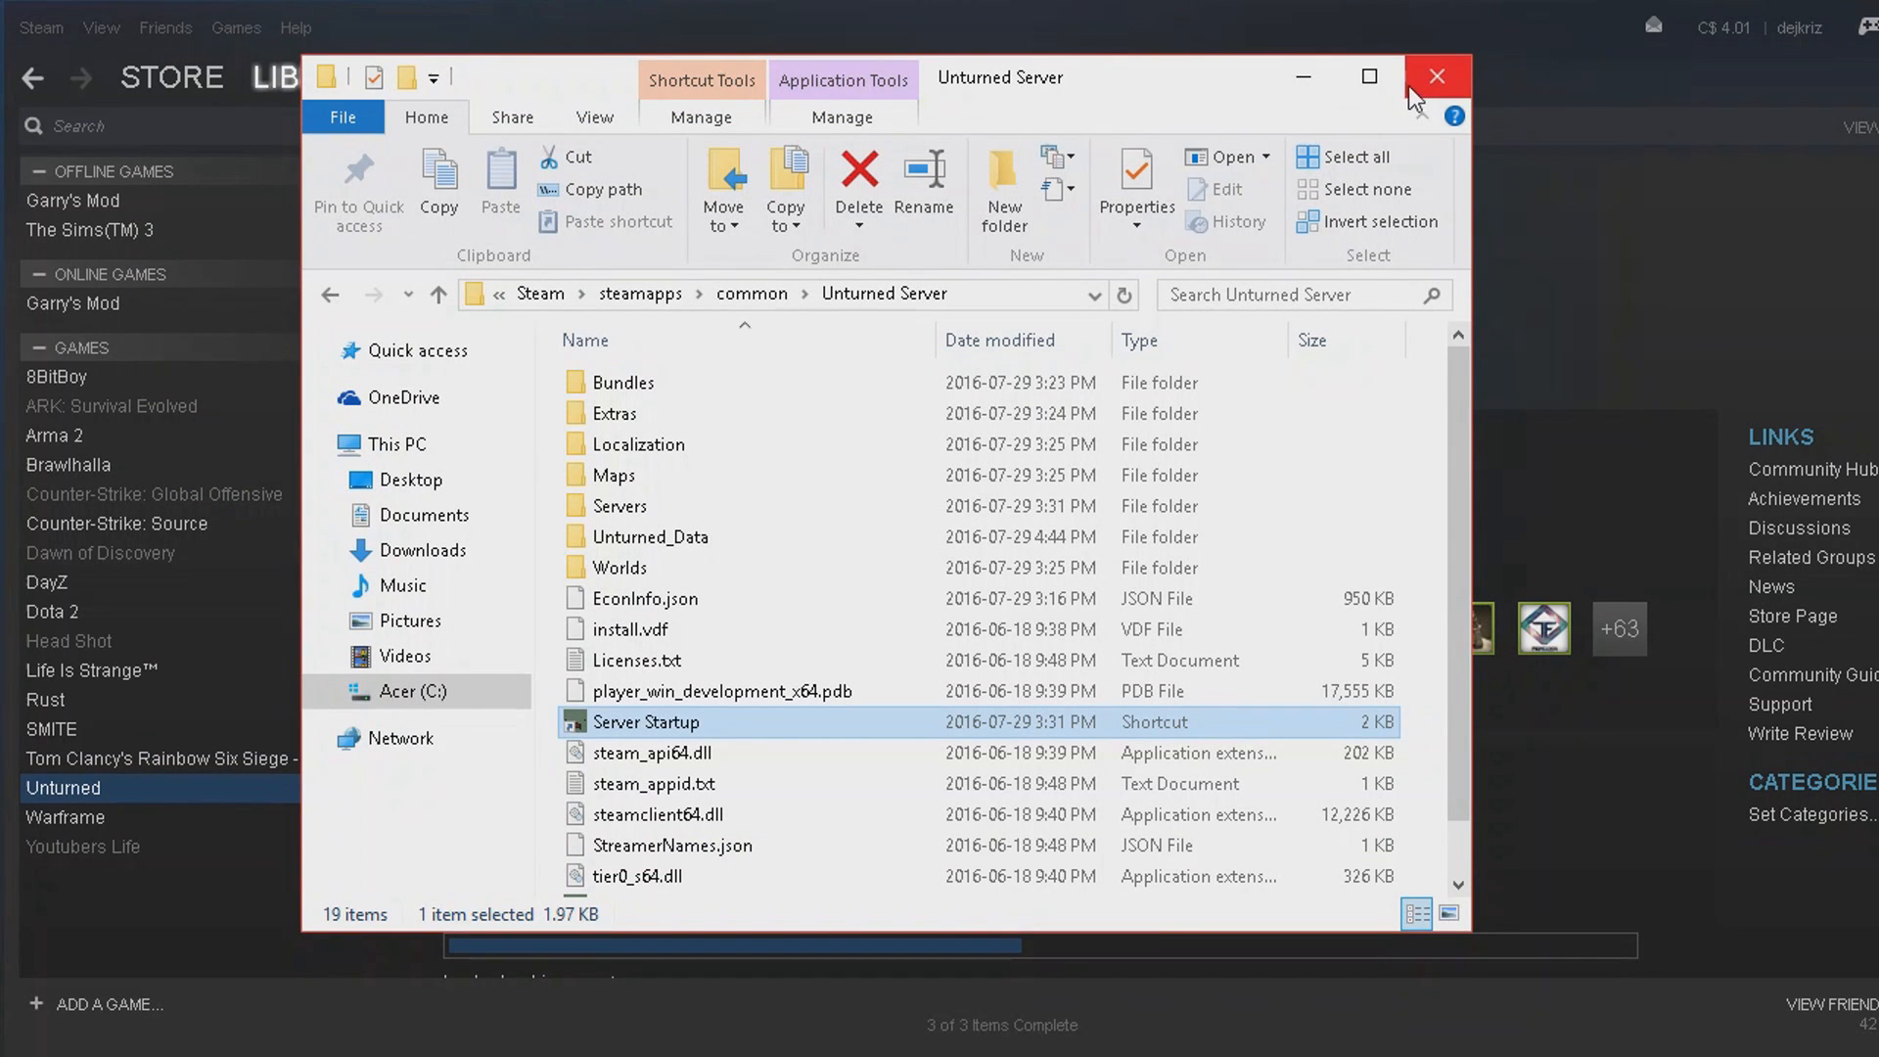
{"action": "left_click", "coordinate": [1312, 81]}
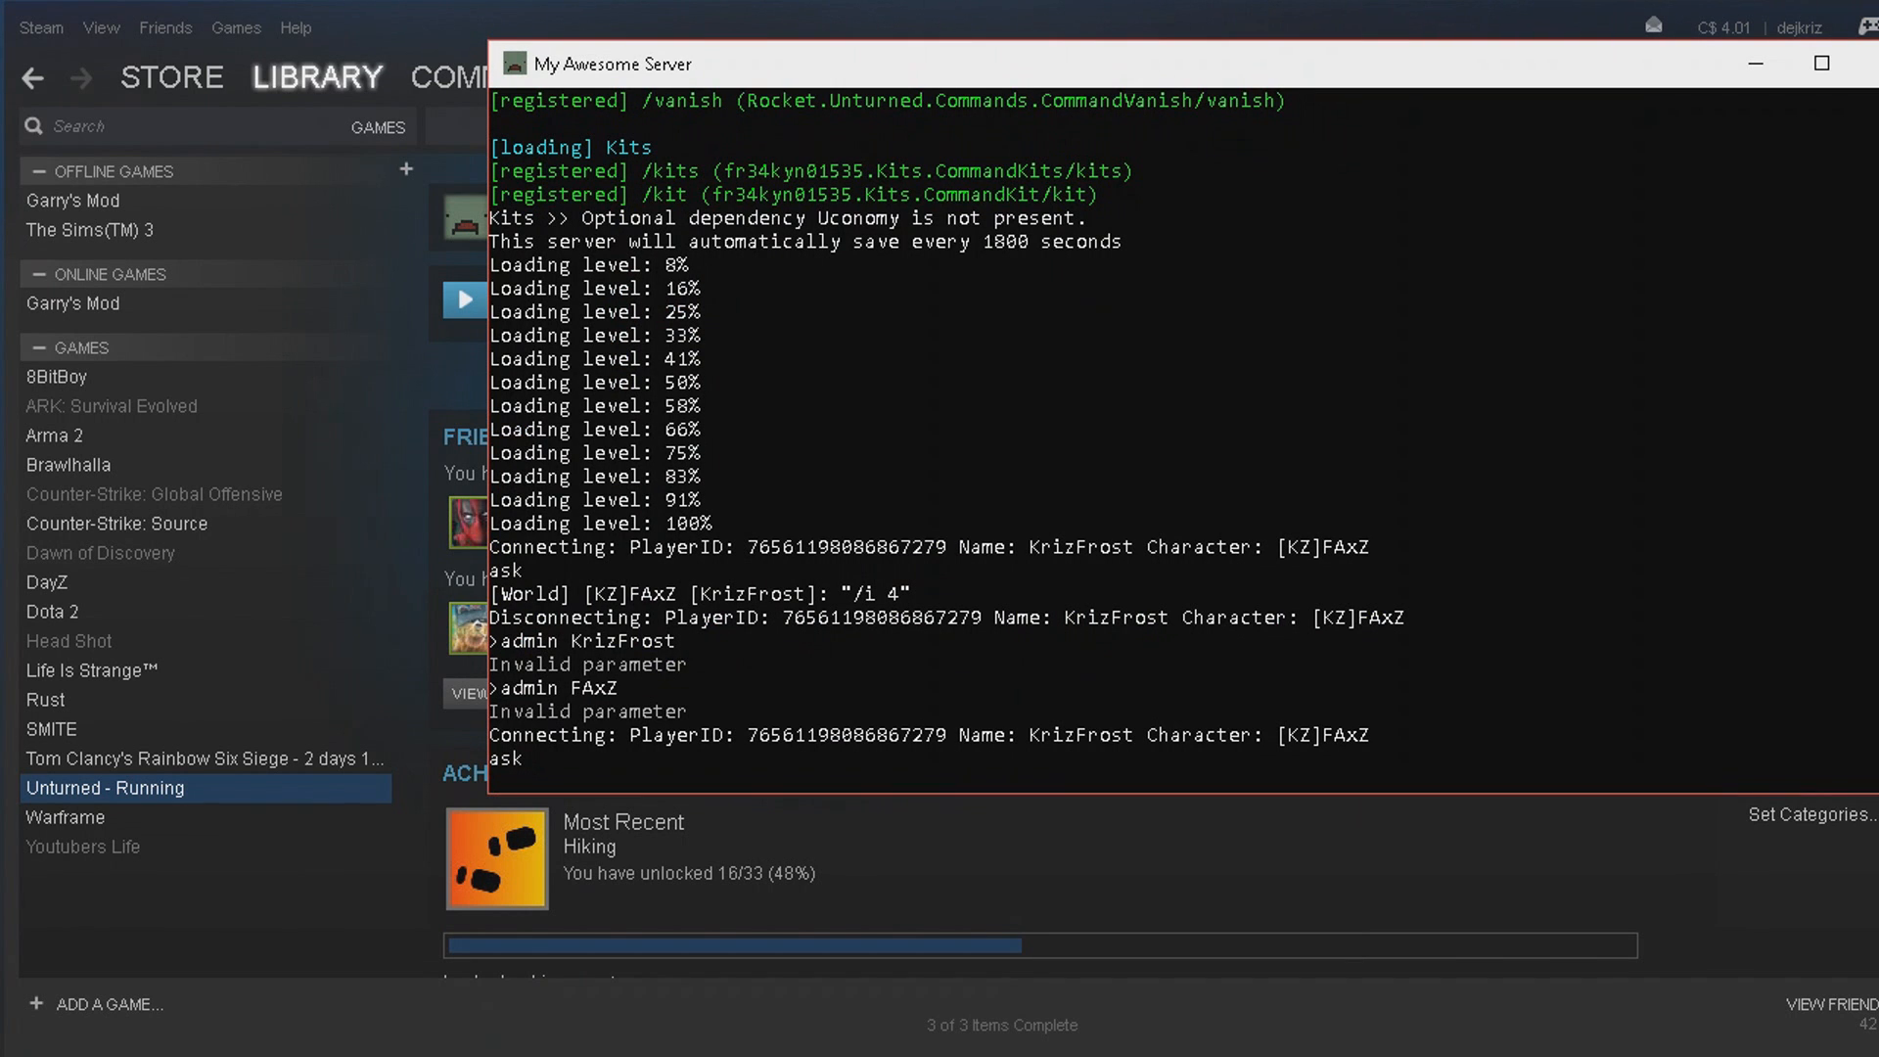
Grant the player admin rights by running the admin command with the player's name in the server console.
{"action": "left_click", "coordinate": [894, 760]}
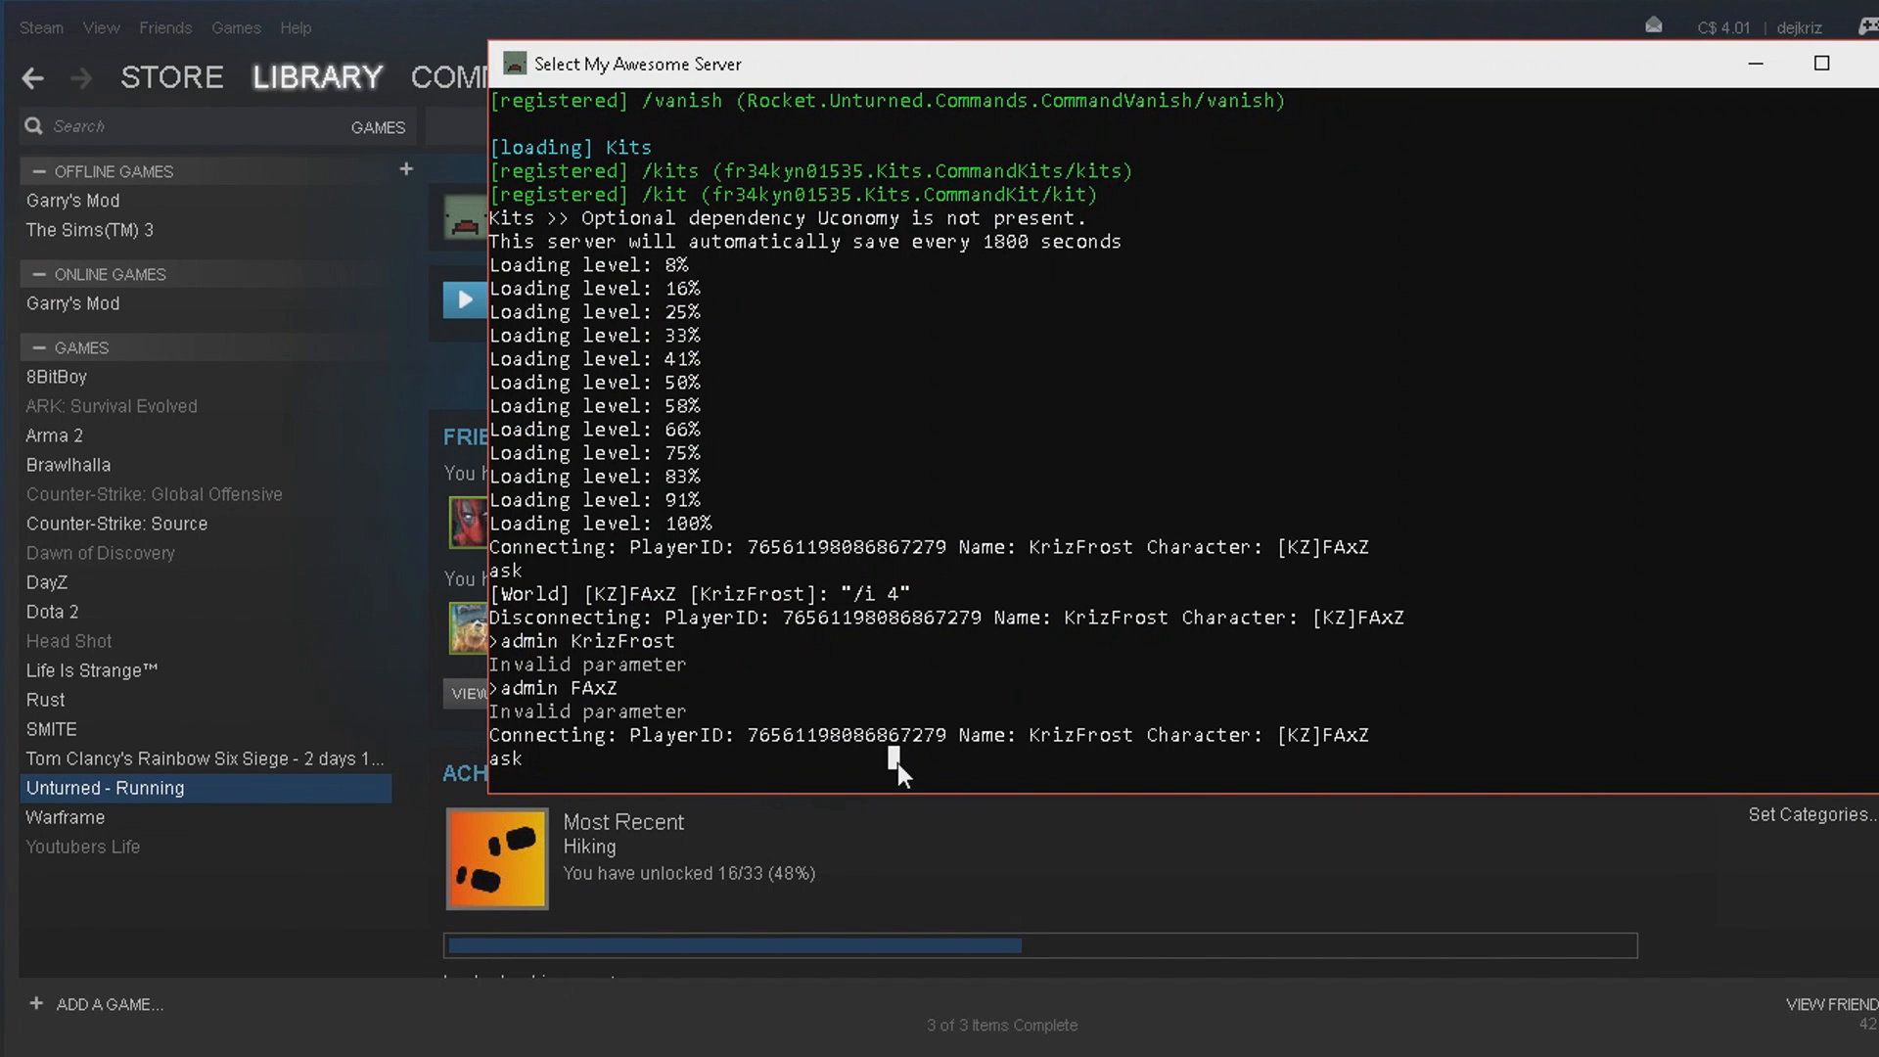
{"action": "type", "text": "admin"}
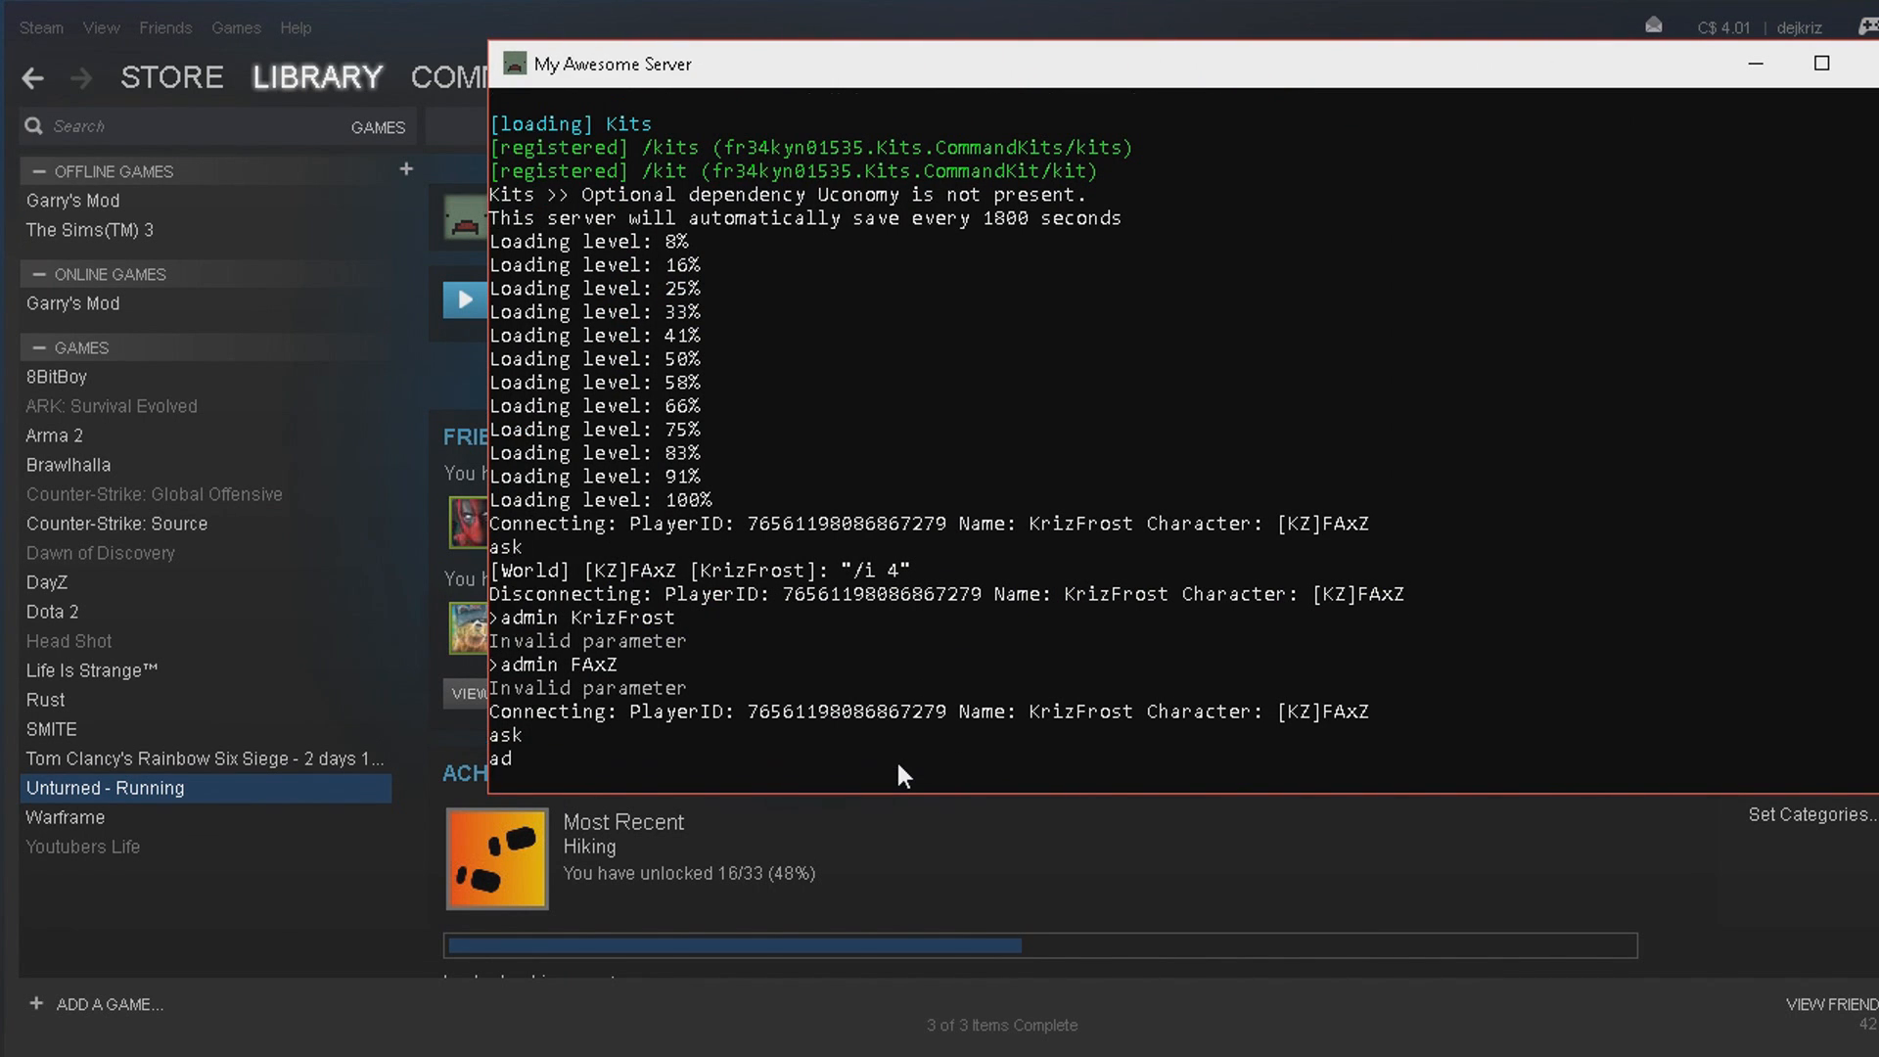
{"action": "type", "text": " KrizFrost"}
{"action": "key", "text": "Return"}
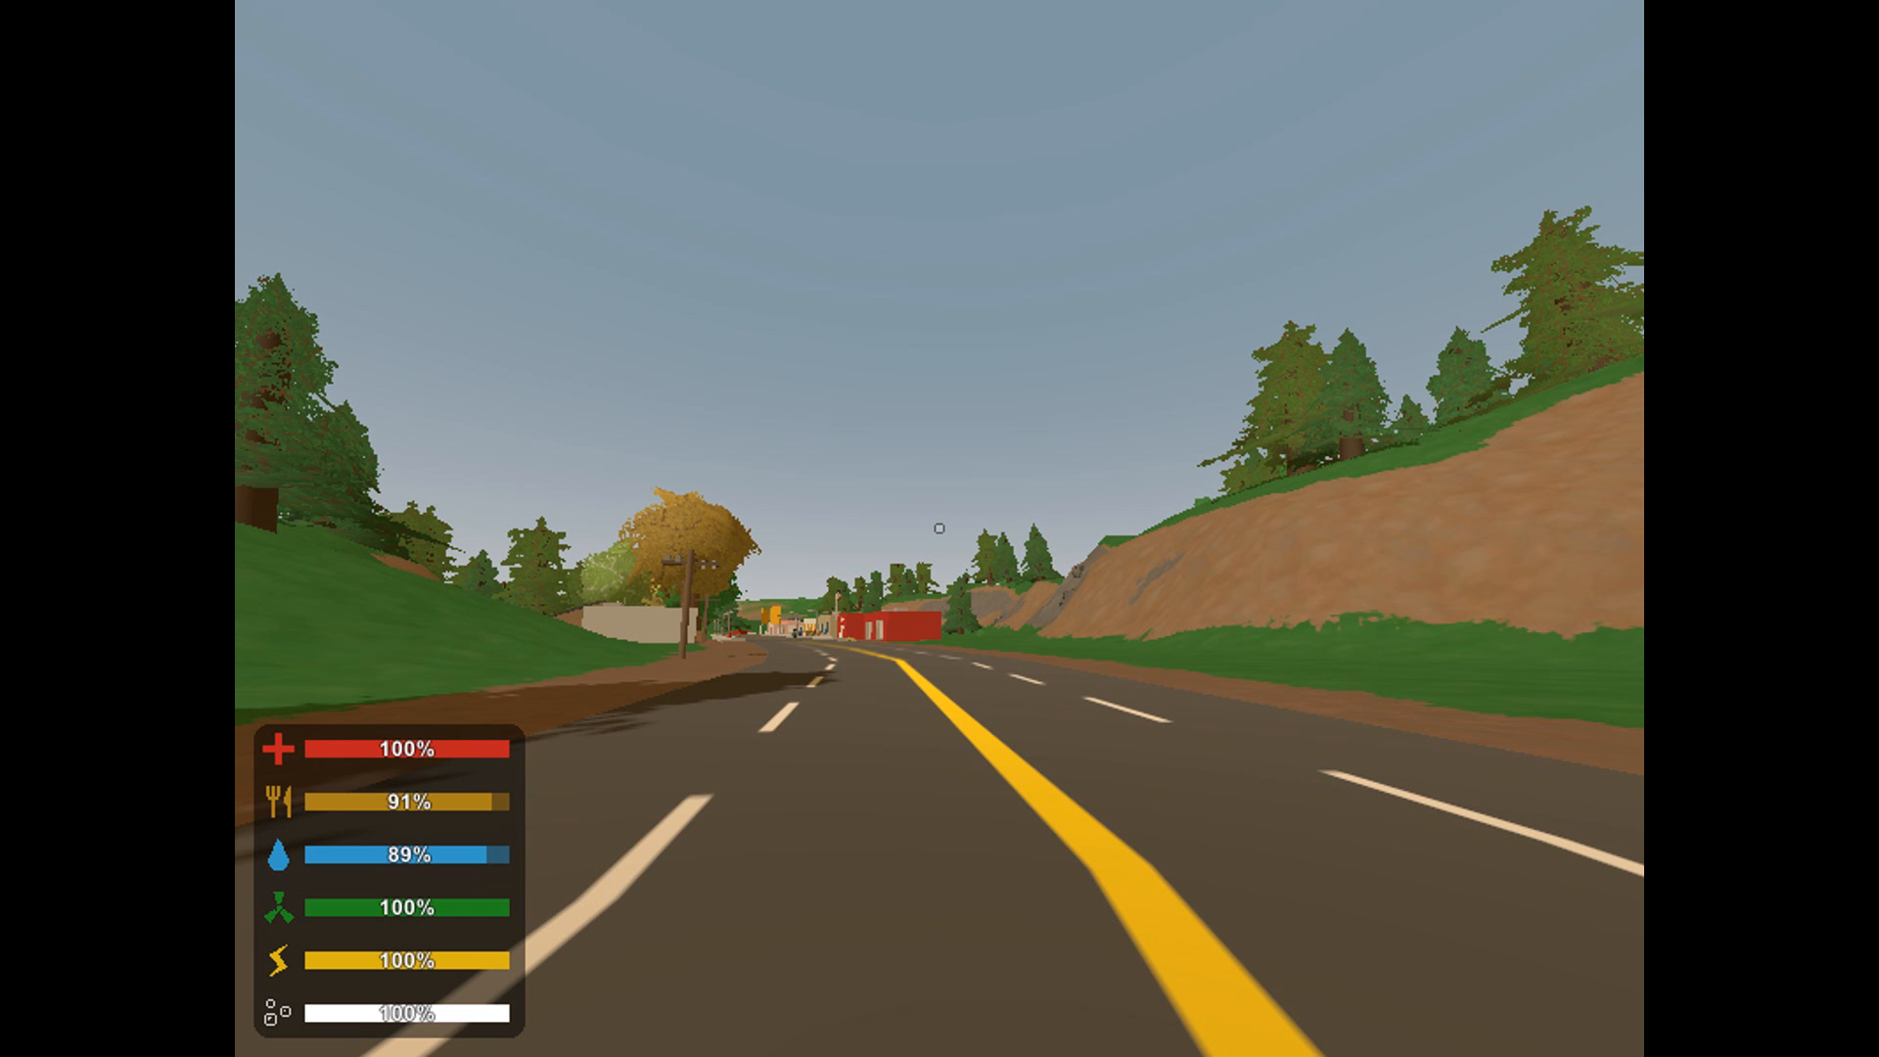
Switch to the Unturned game, give the character item 4 with the chat command /i 4, and check the inventory.
{"action": "key", "text": "d"}
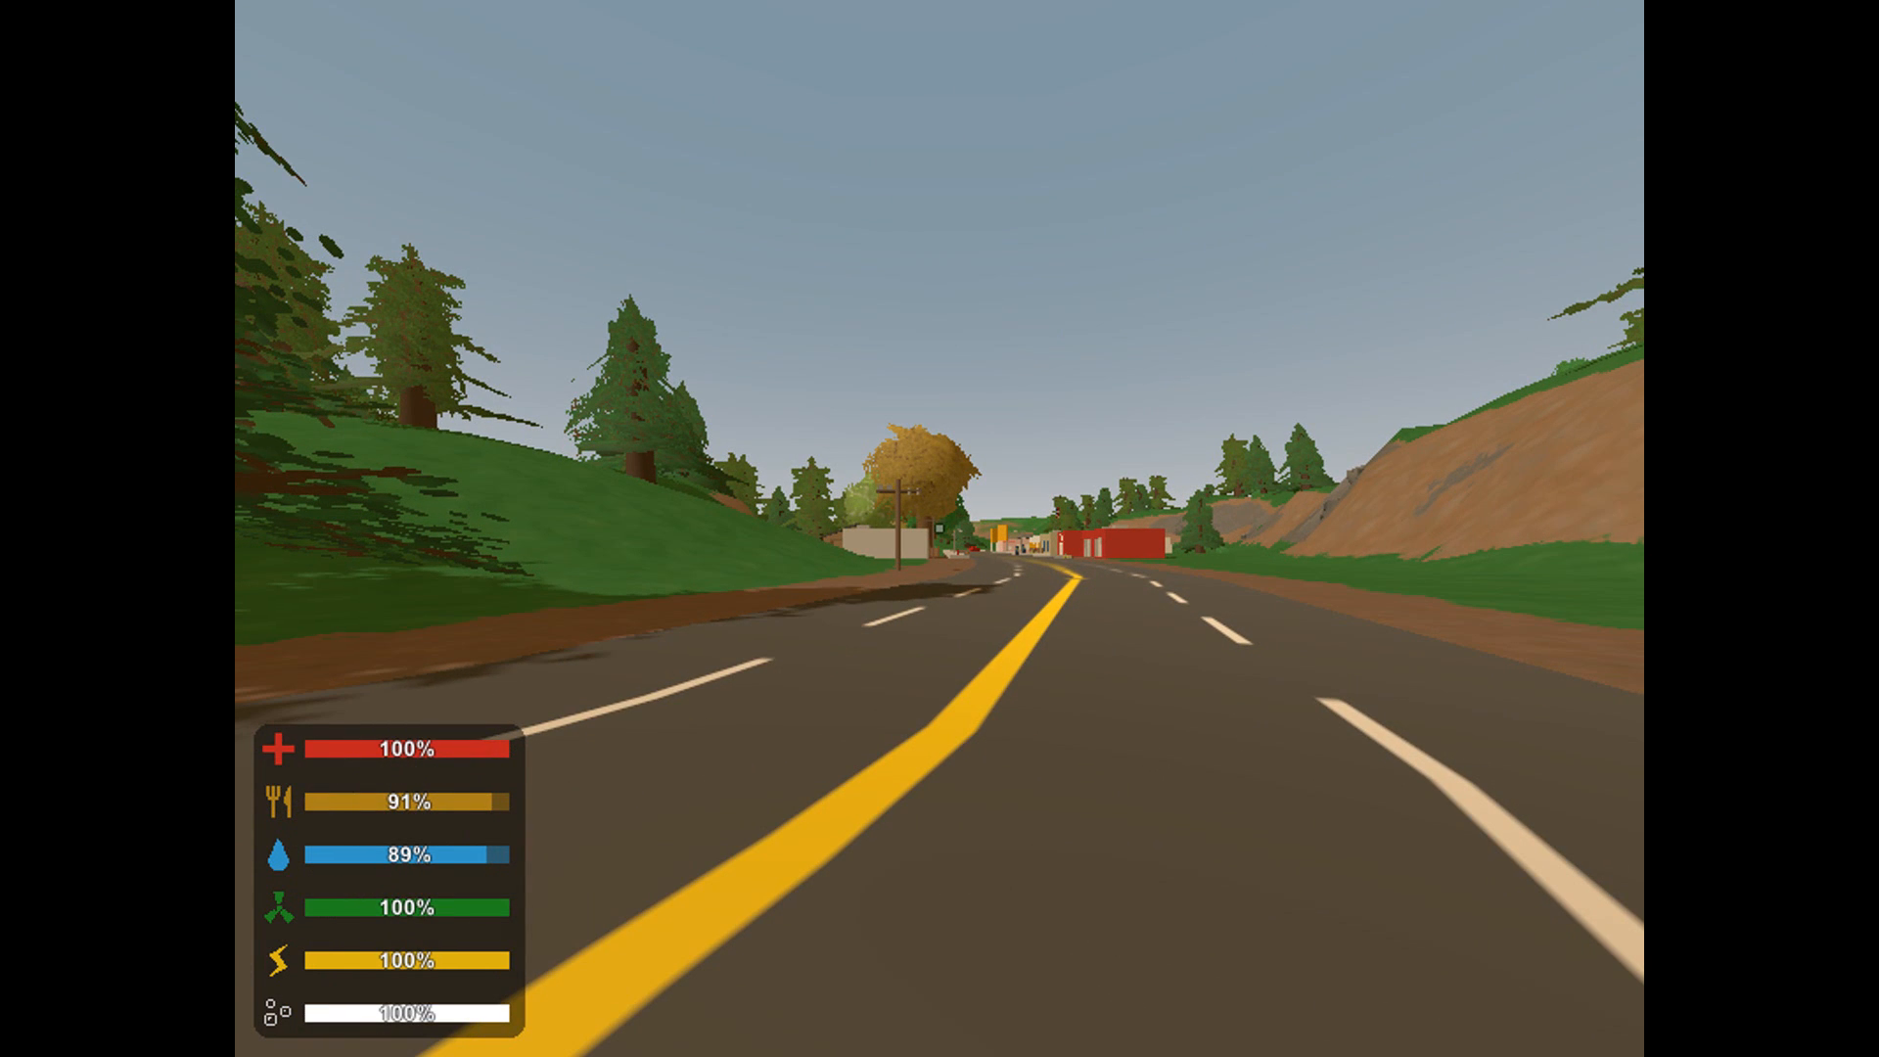
{"action": "key", "text": "j"}
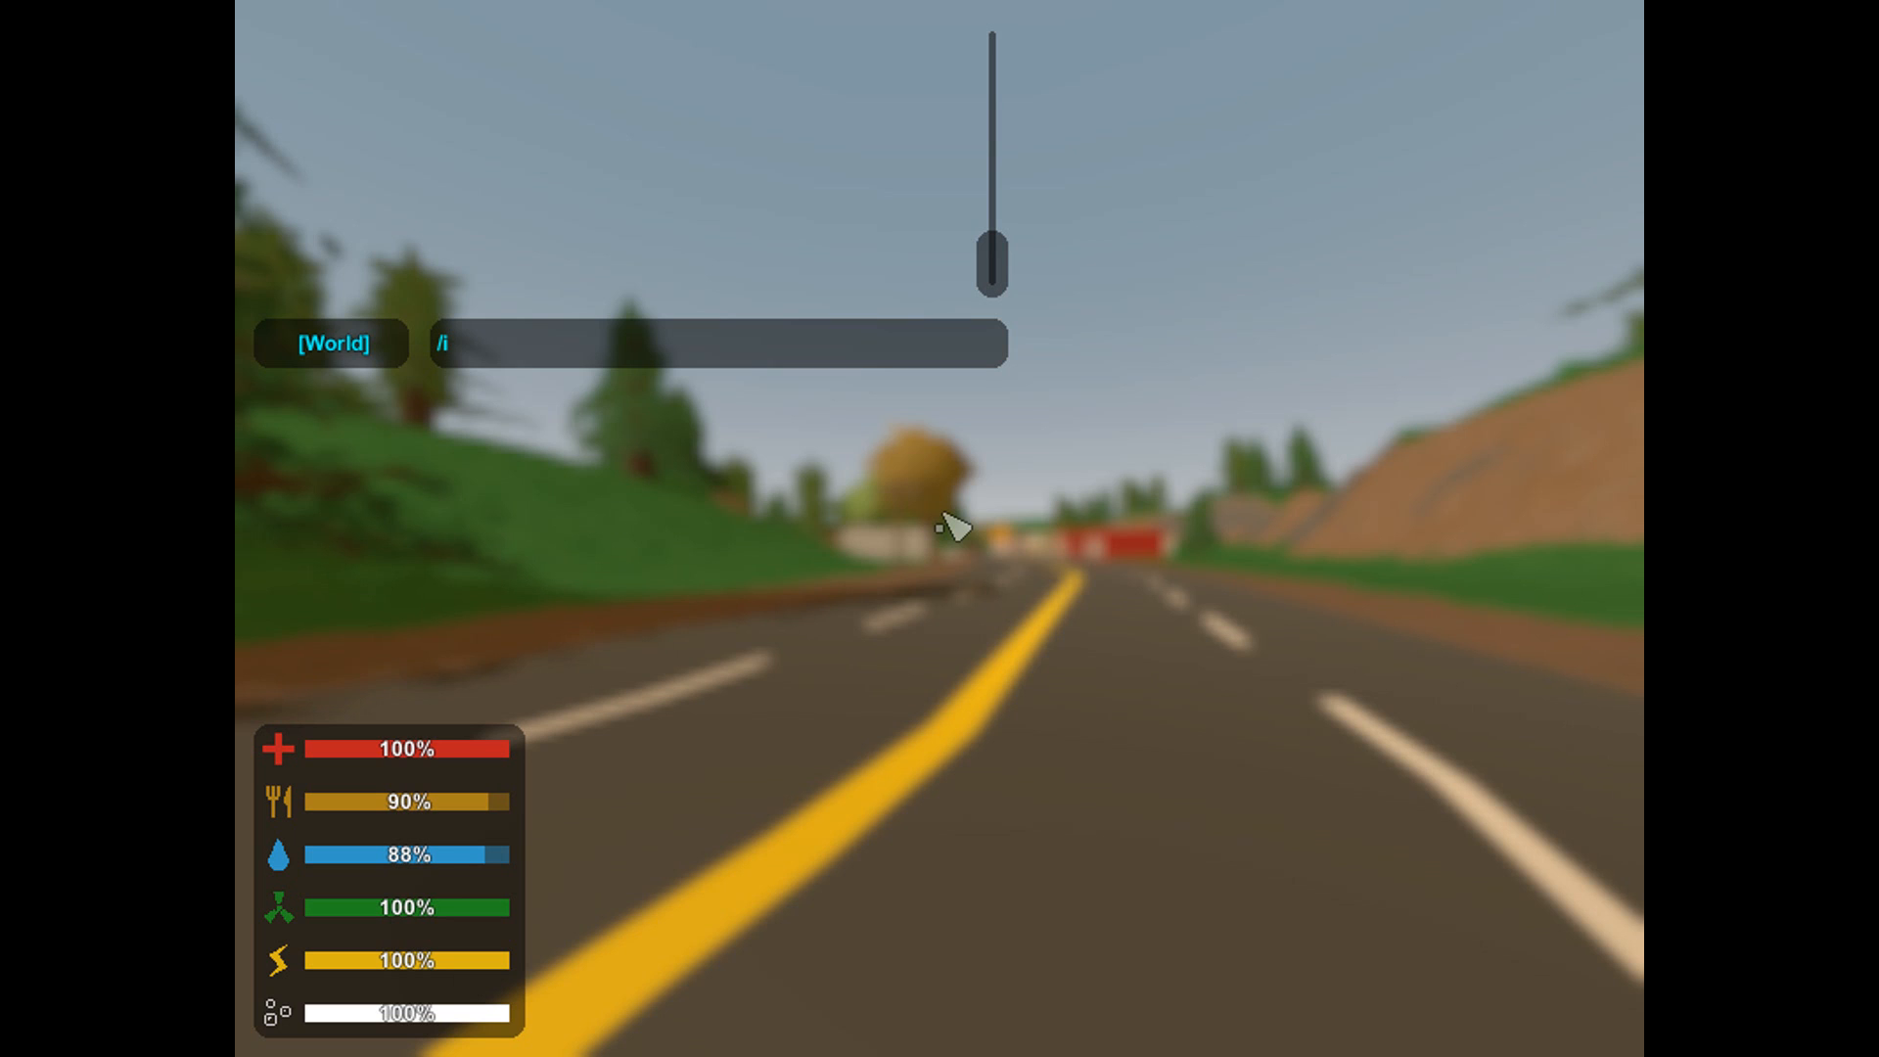
{"action": "type", "text": "4"}
{"action": "key", "text": "Return"}
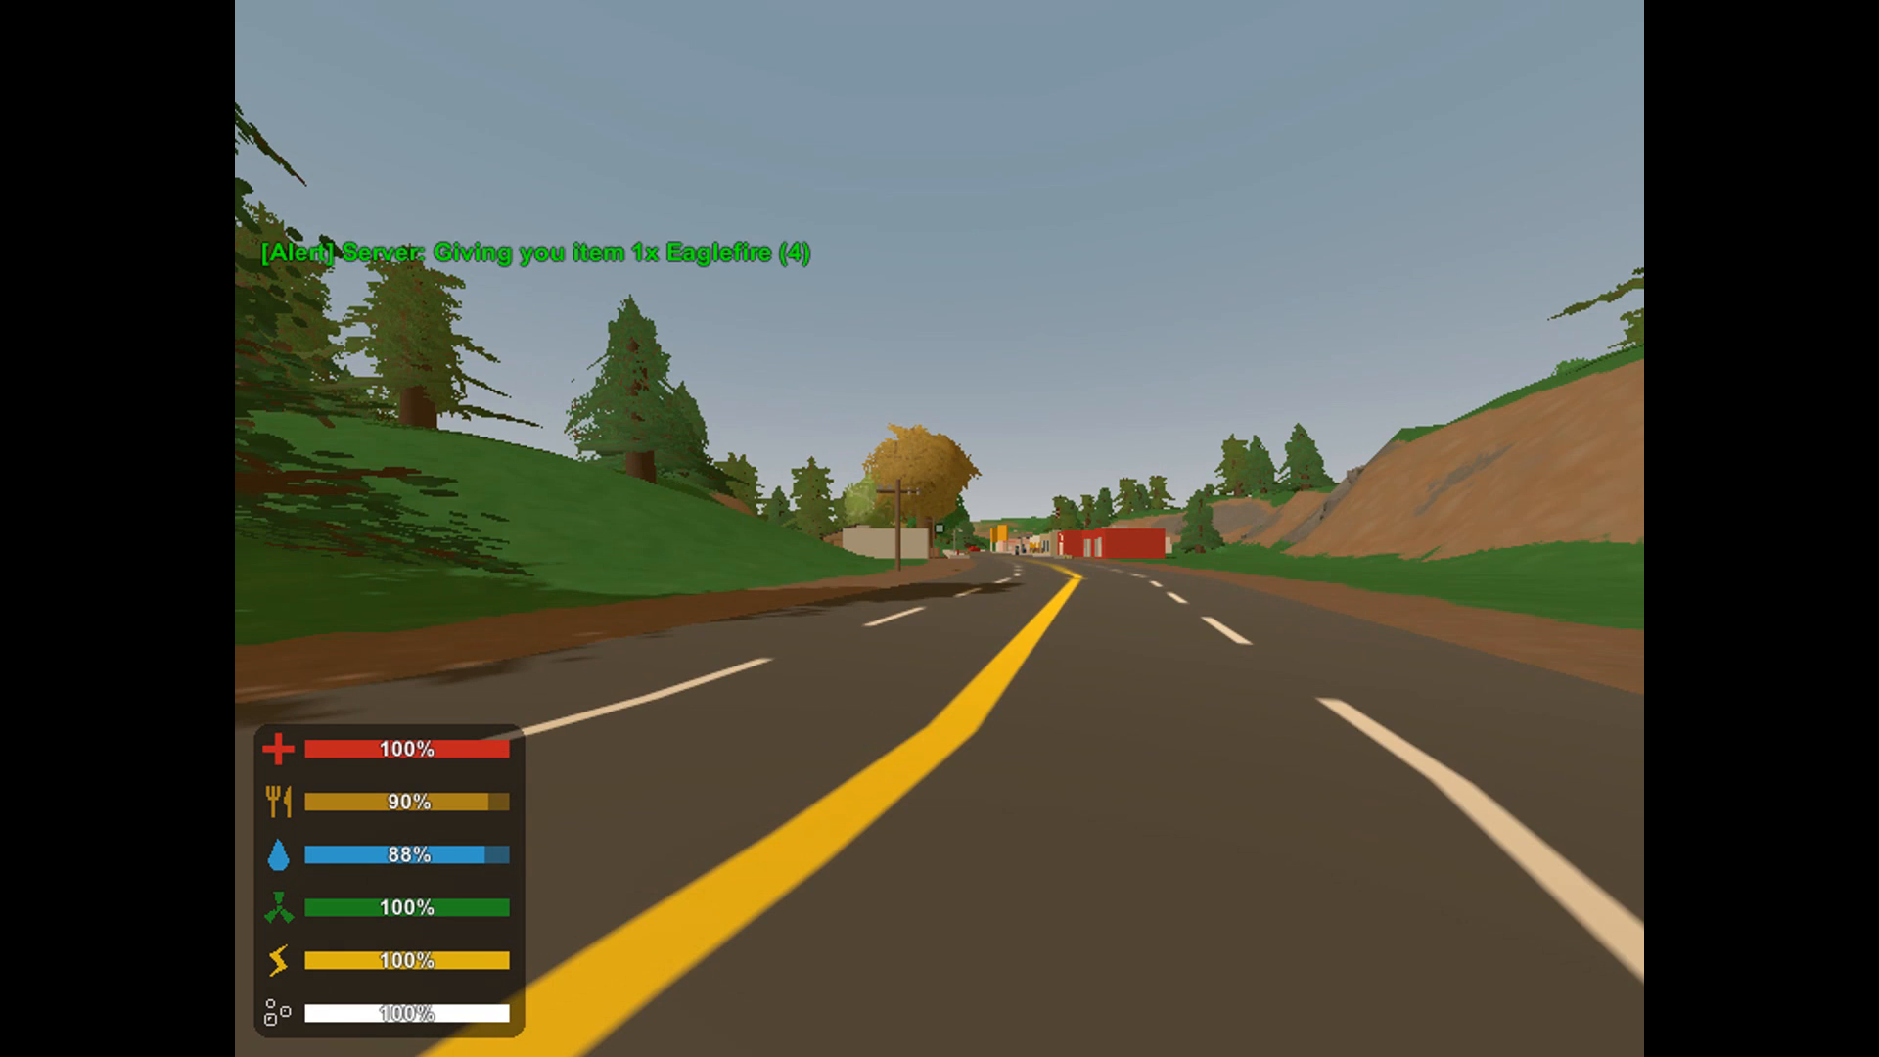
{"action": "key", "text": "g"}
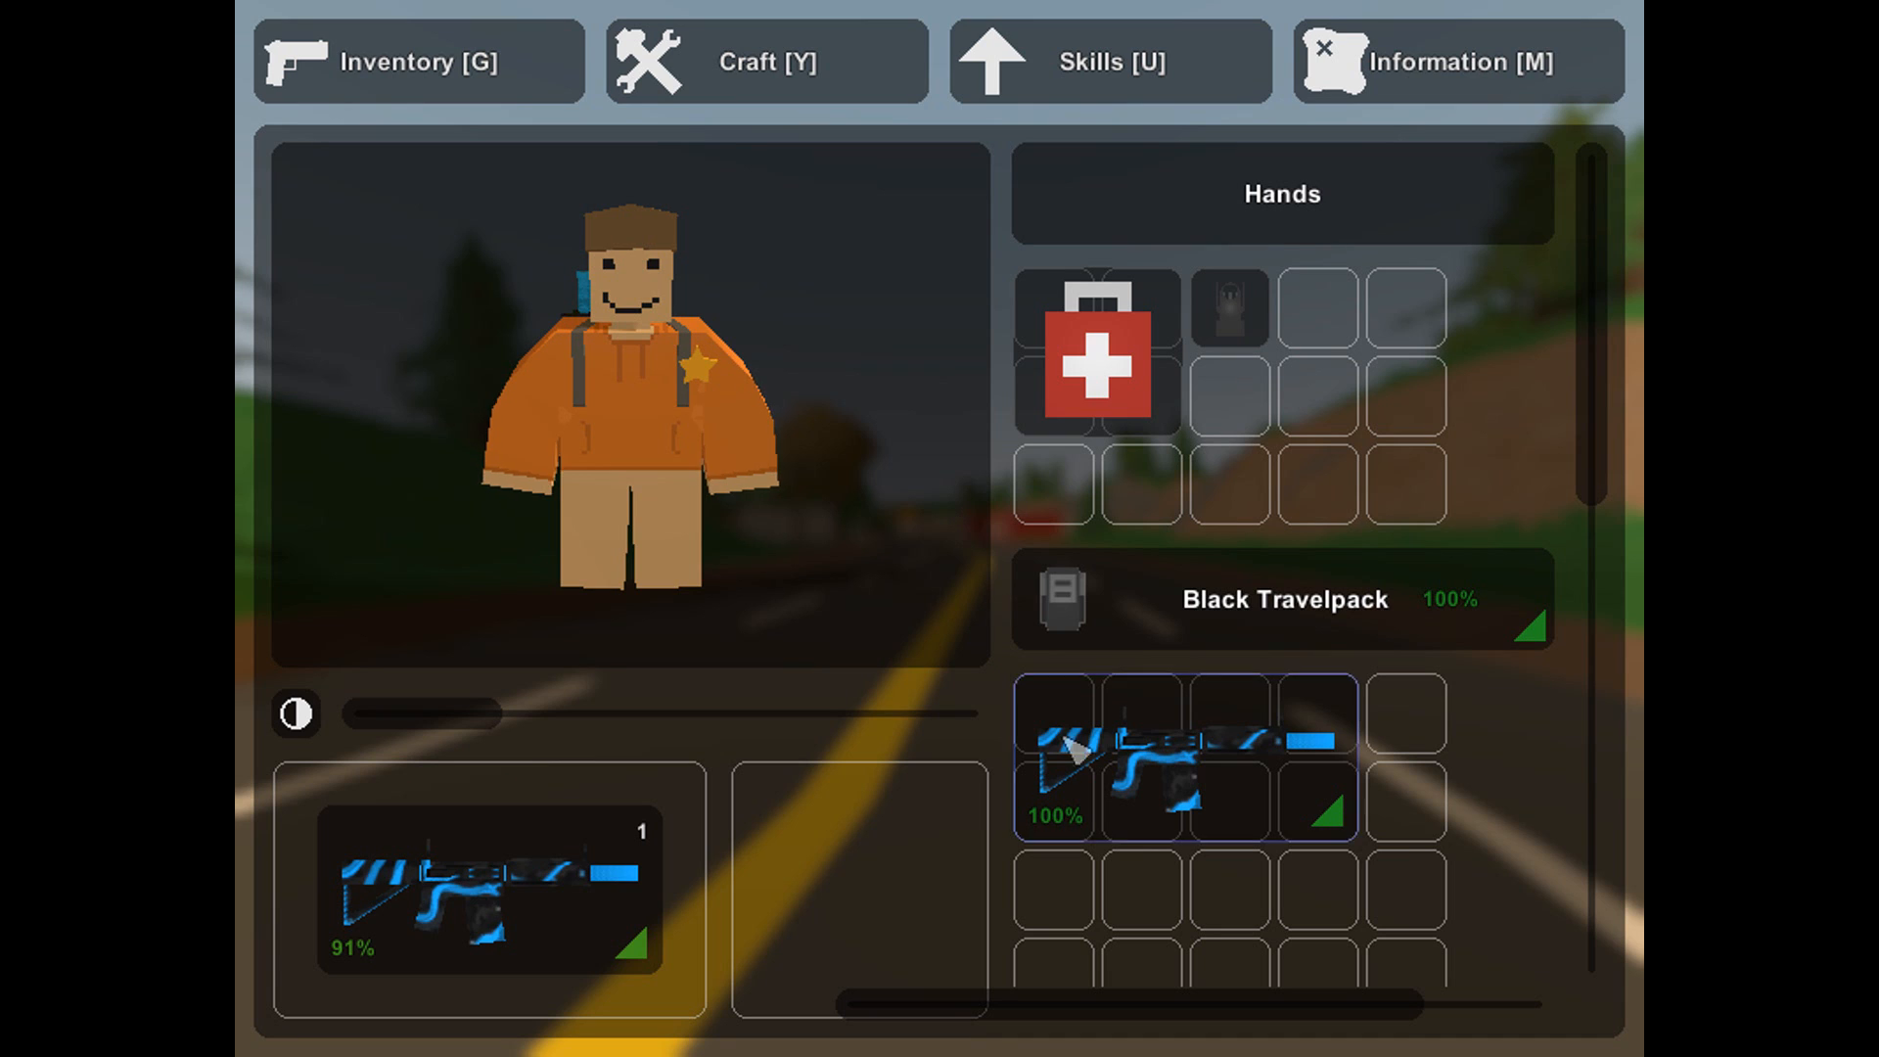
{"action": "key", "text": "g"}
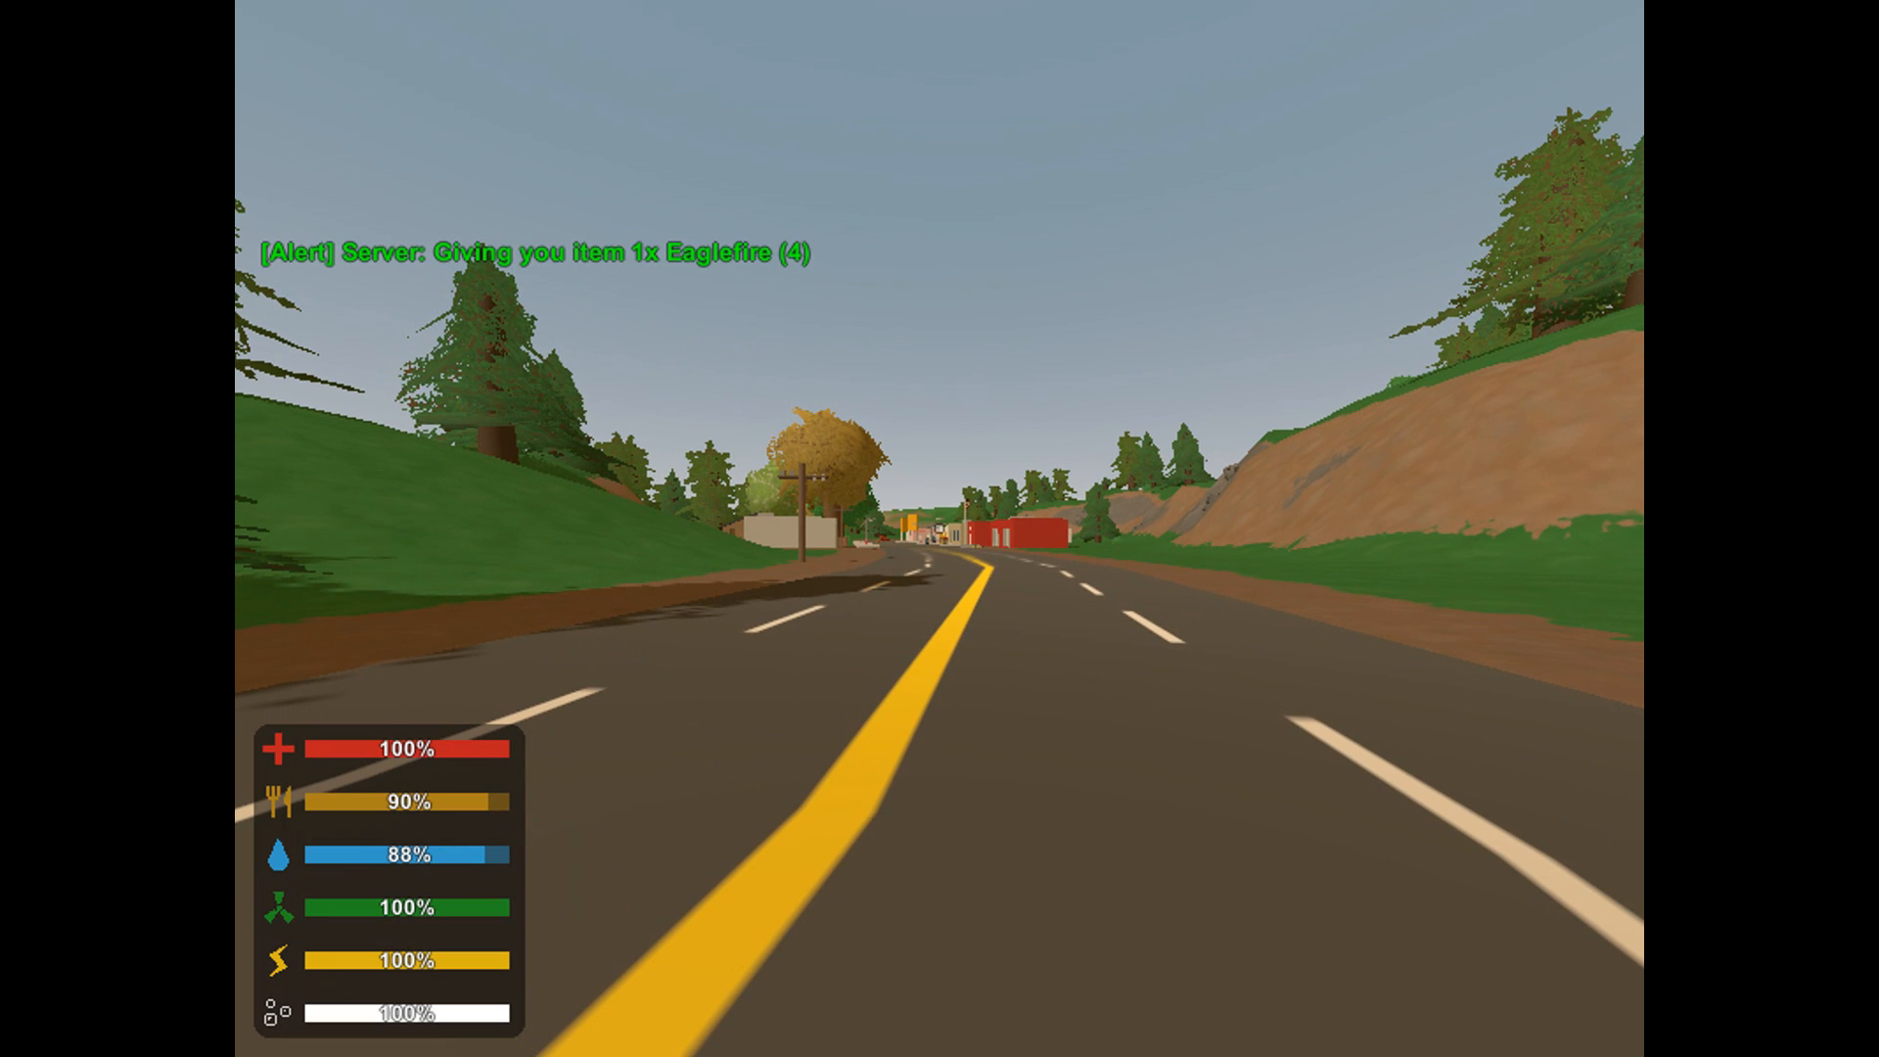
Equip the primary rifle, run along the road, and give the character item 5 with the chat command /i 5.
{"action": "key", "text": "1"}
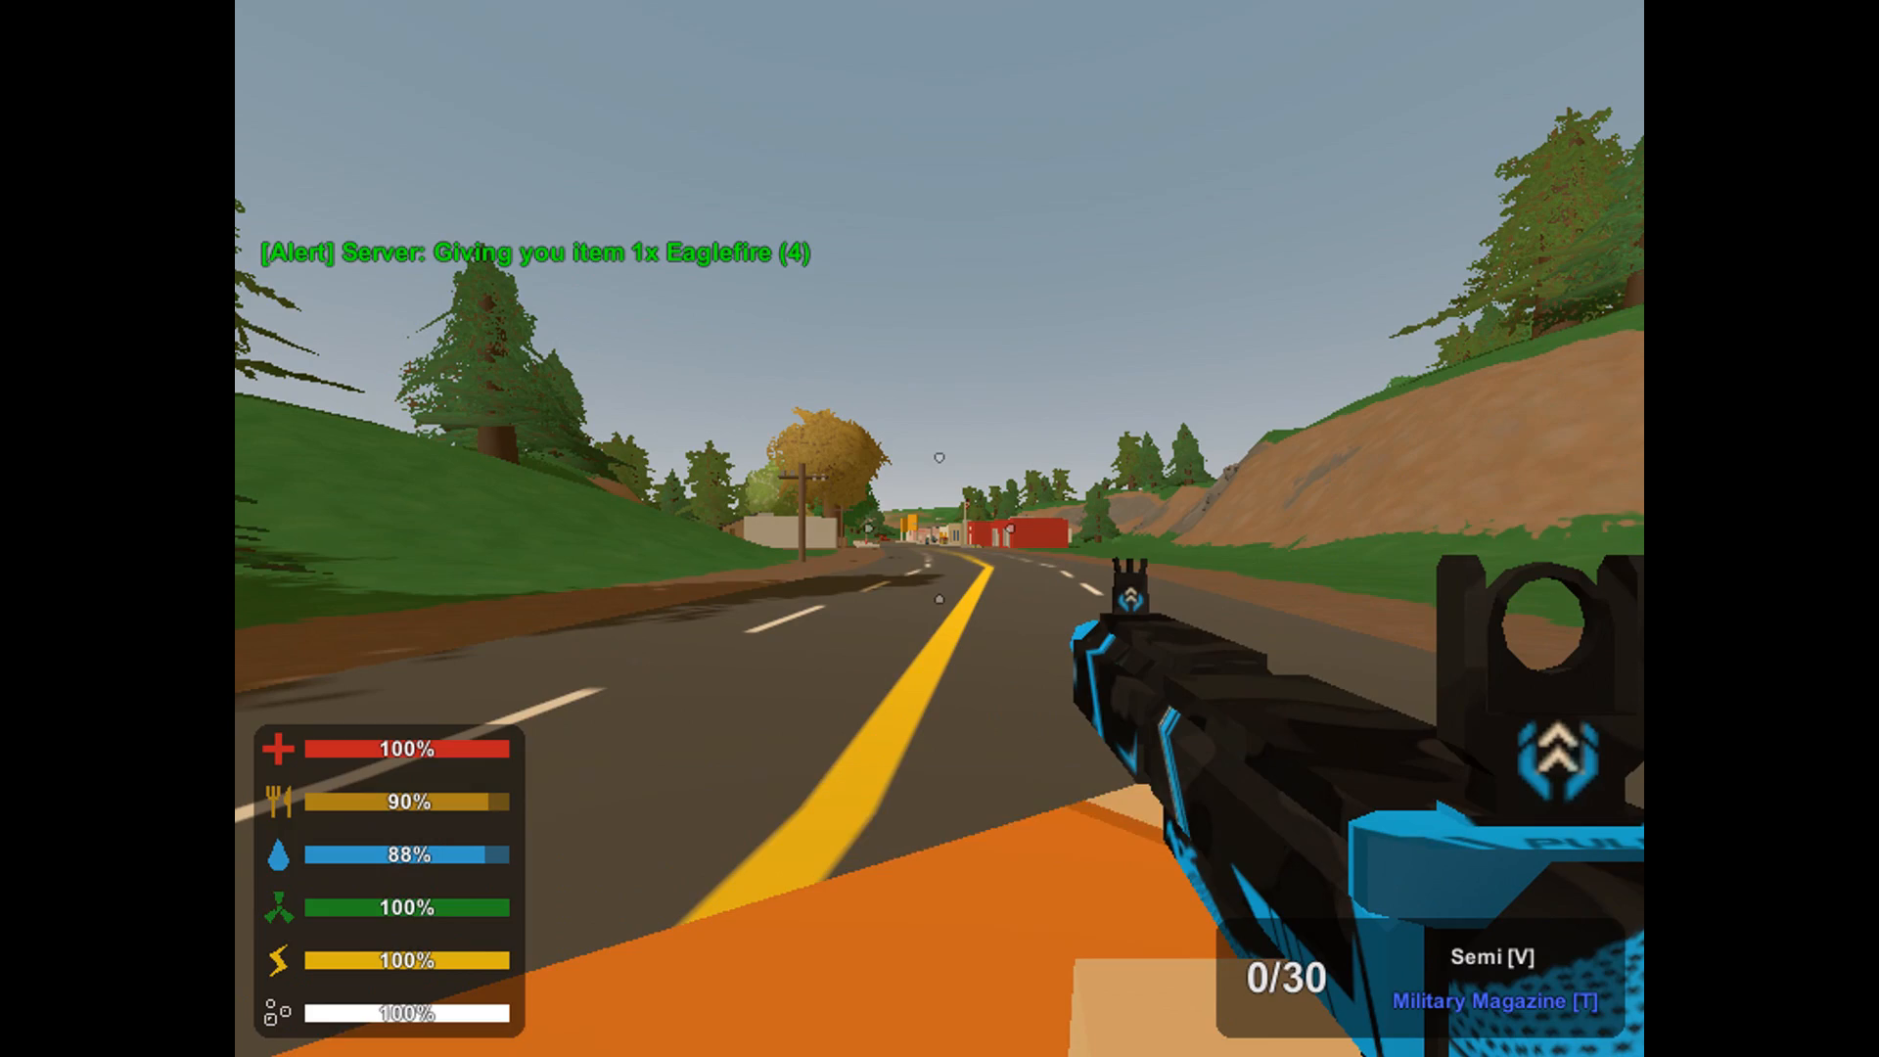
{"action": "key", "text": "shift+w"}
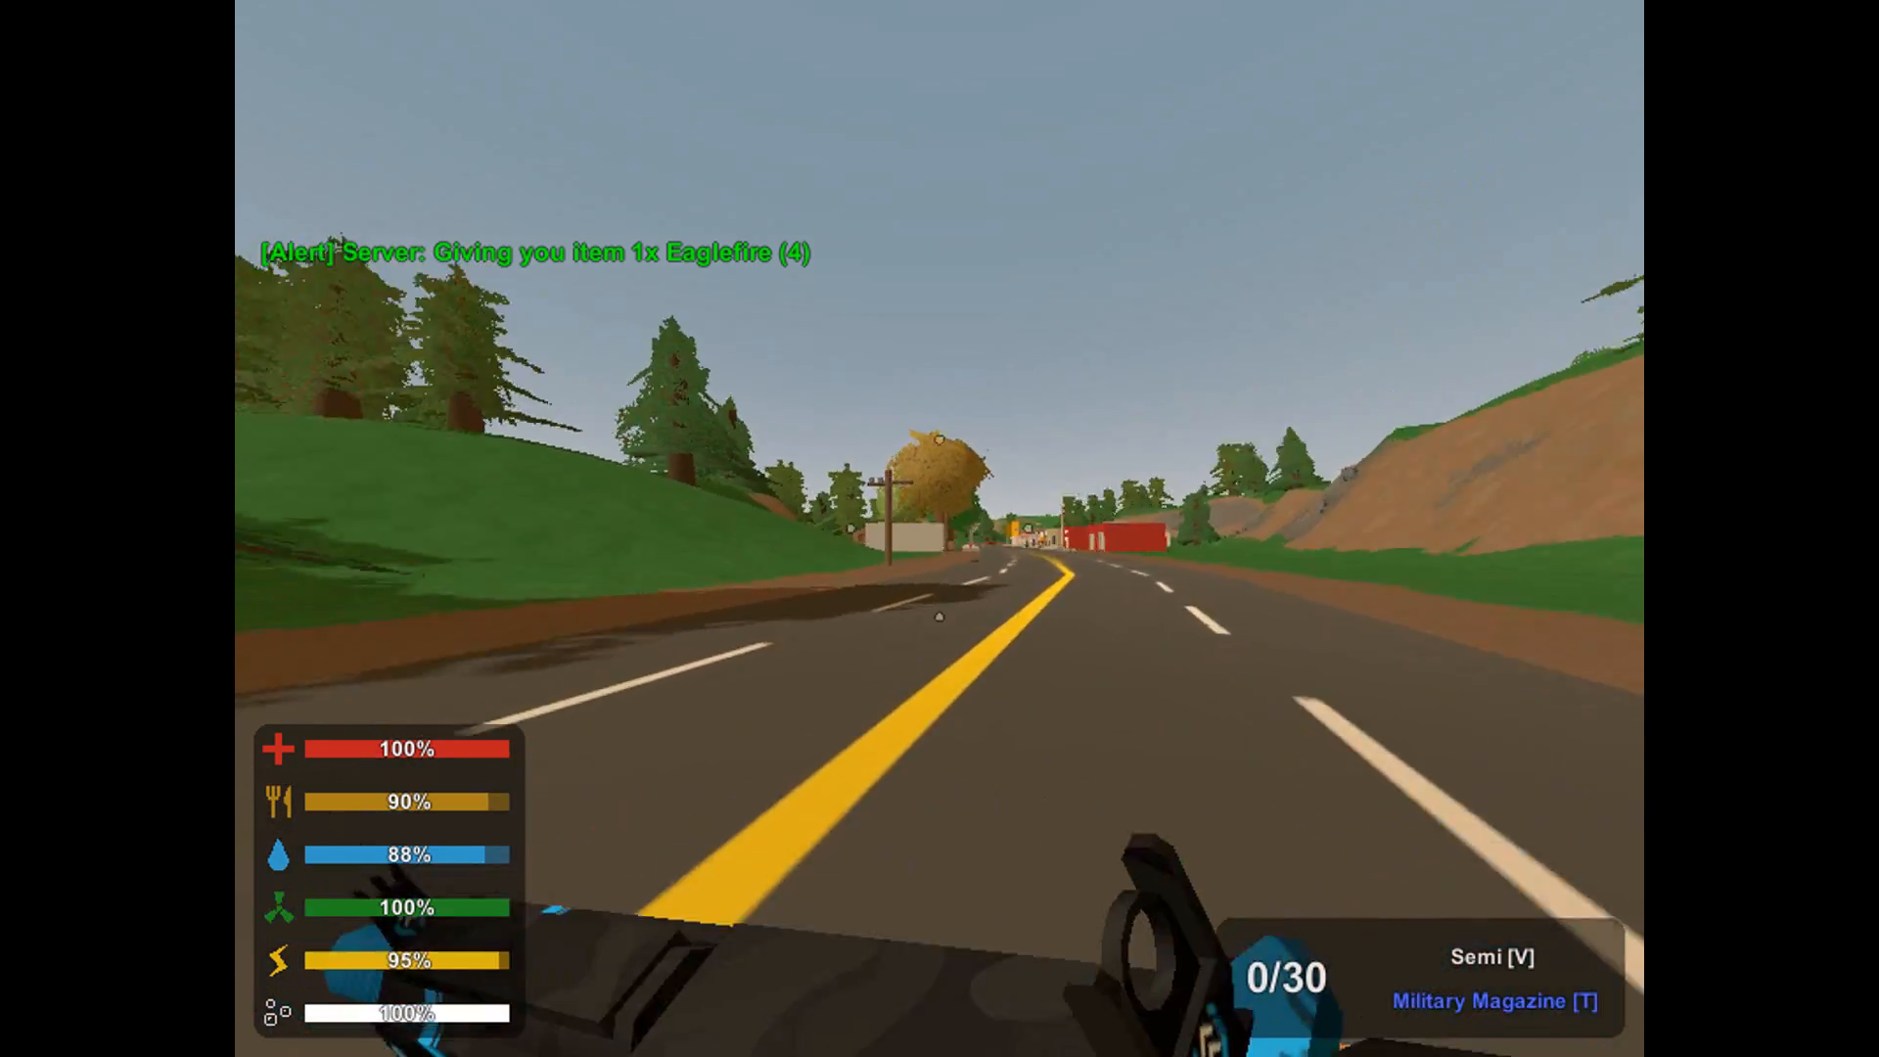
{"action": "key", "text": "shift+w"}
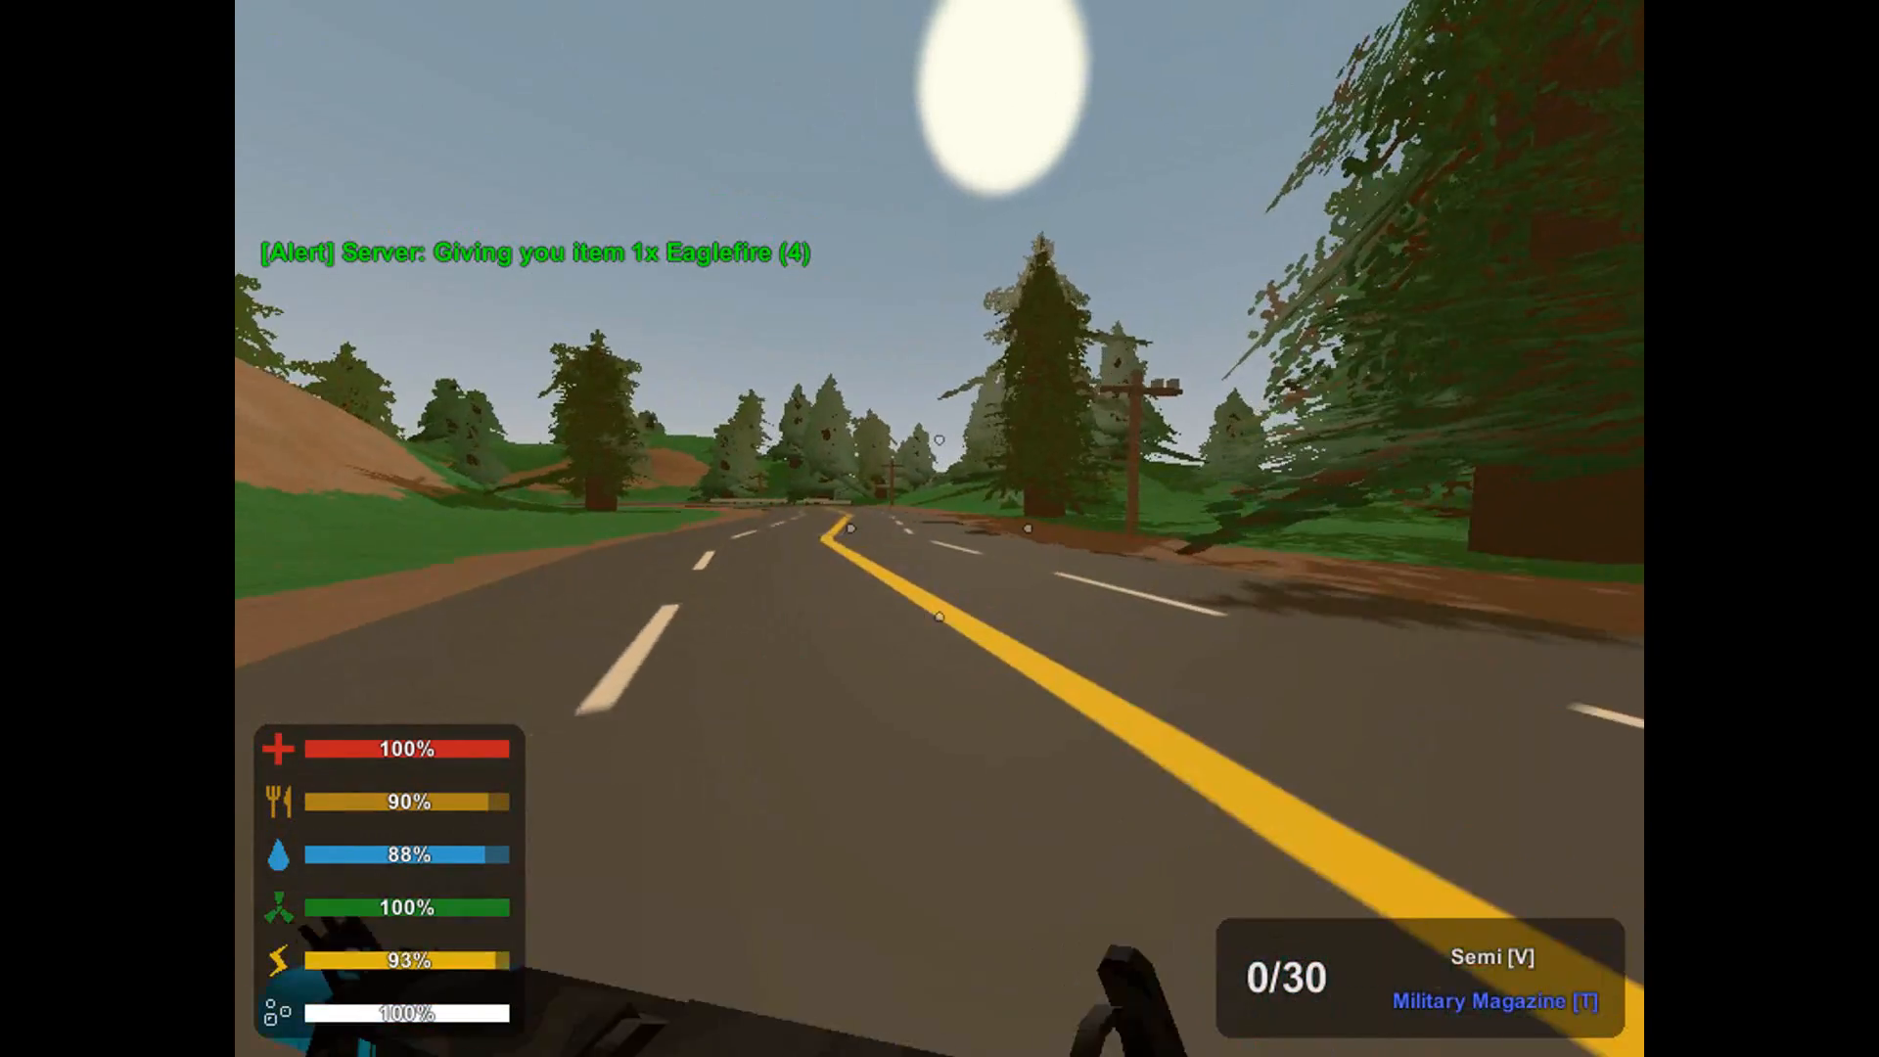
{"action": "type", "text": "j/i "}
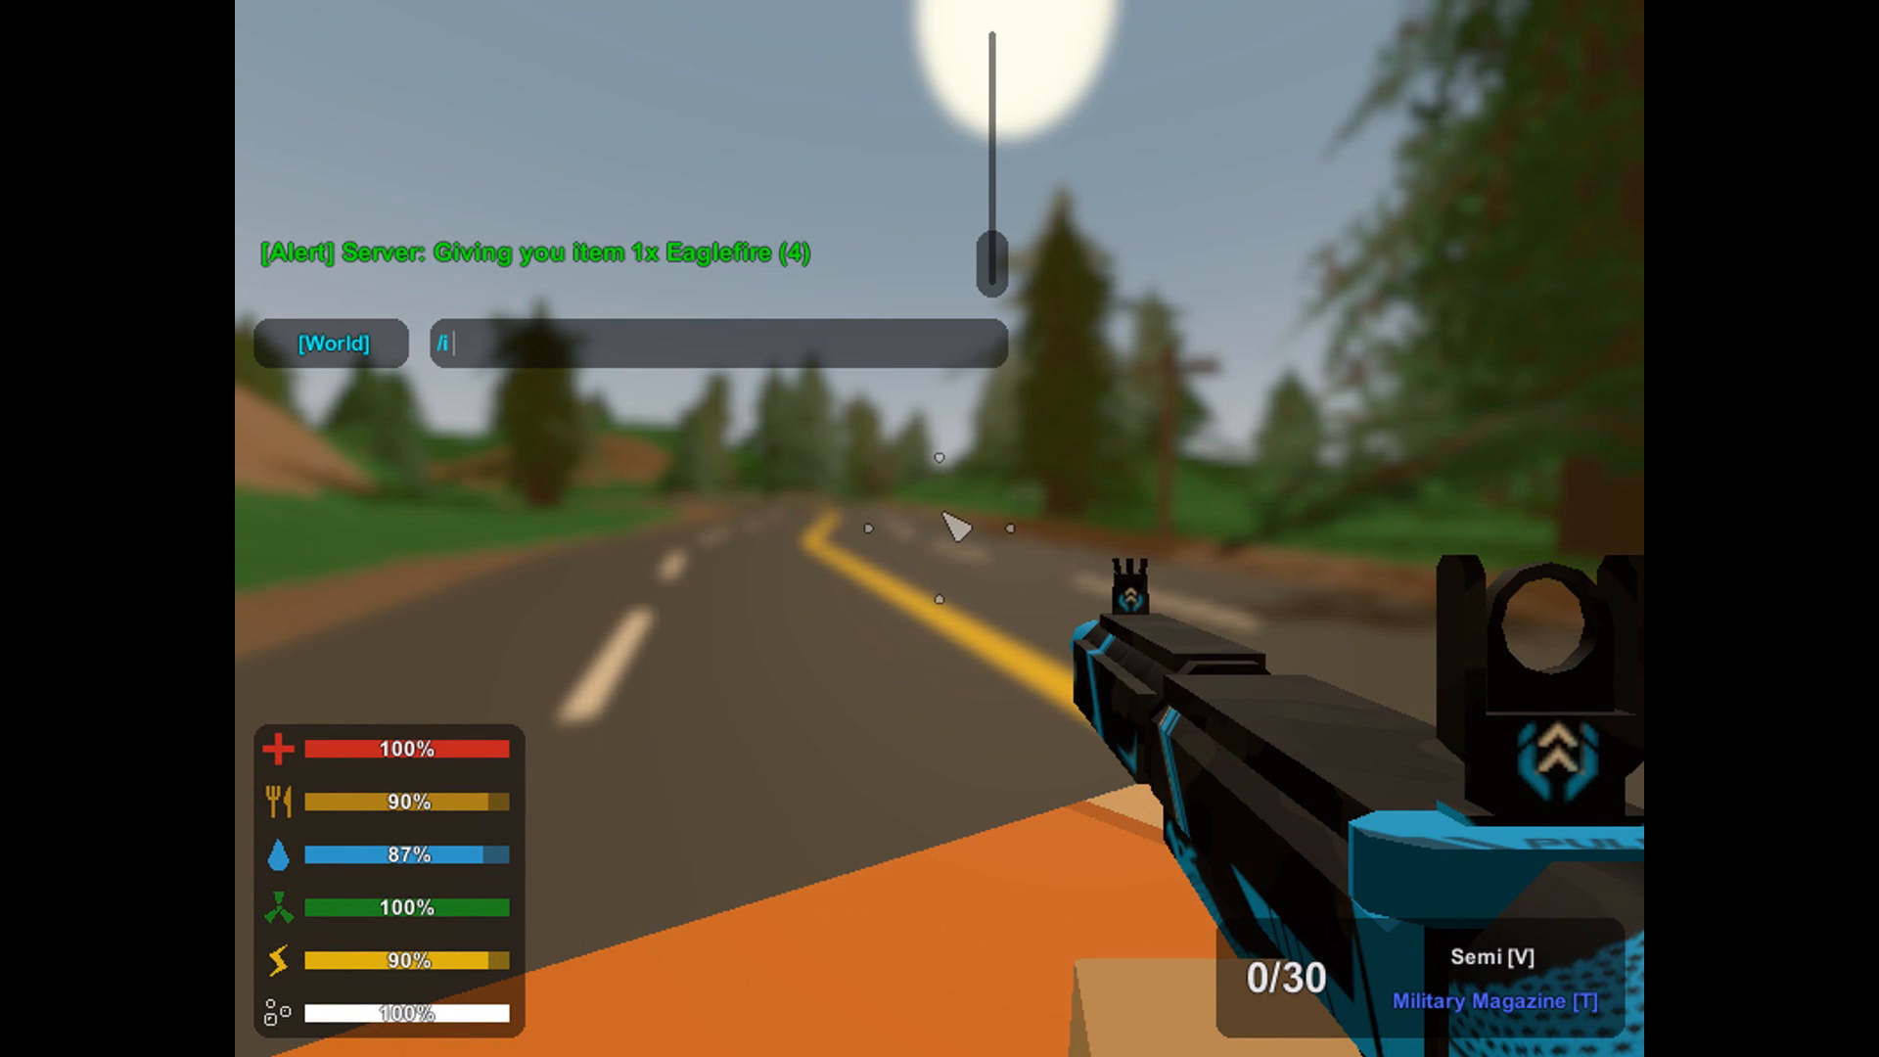
{"action": "type", "text": "5"}
{"action": "key", "text": "BackSpace"}
{"action": "type", "text": "6"}
{"action": "key", "text": "Return"}
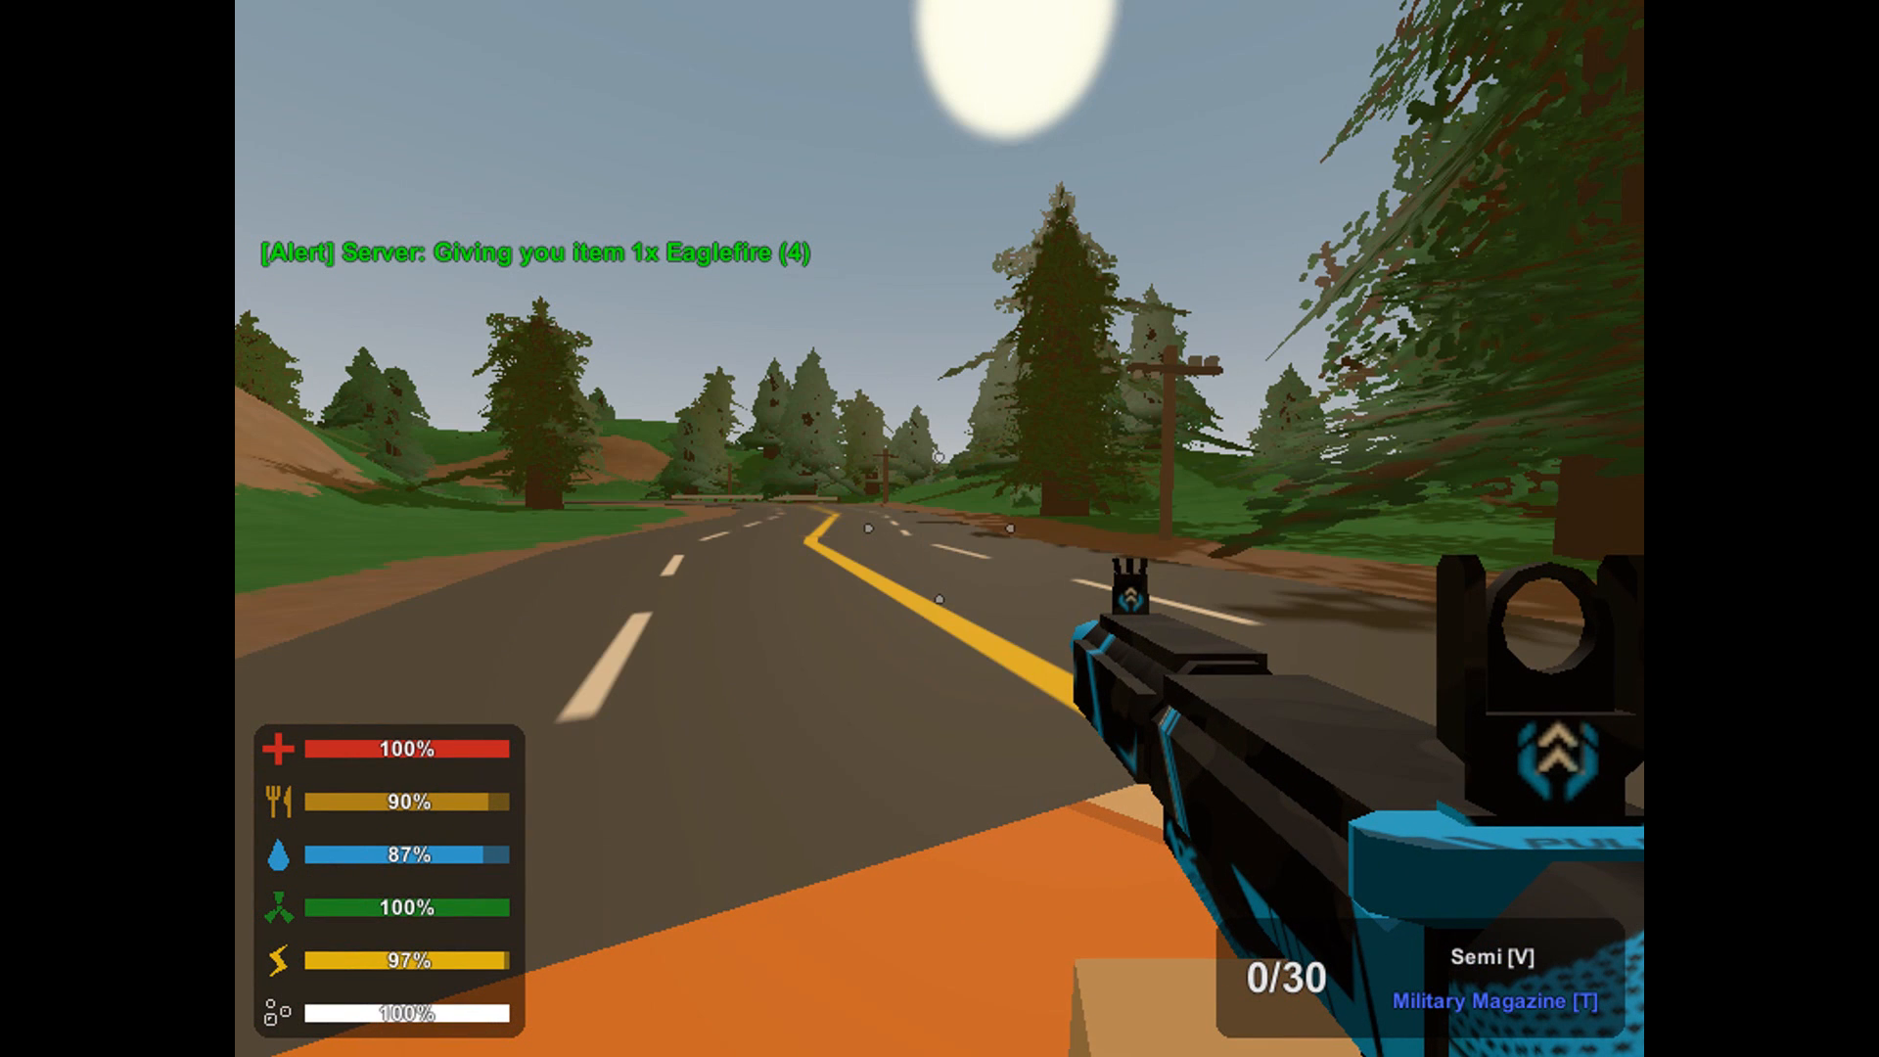
Check the inventory for the added item and remove the sight from the equipped rifle.
{"action": "key", "text": "g"}
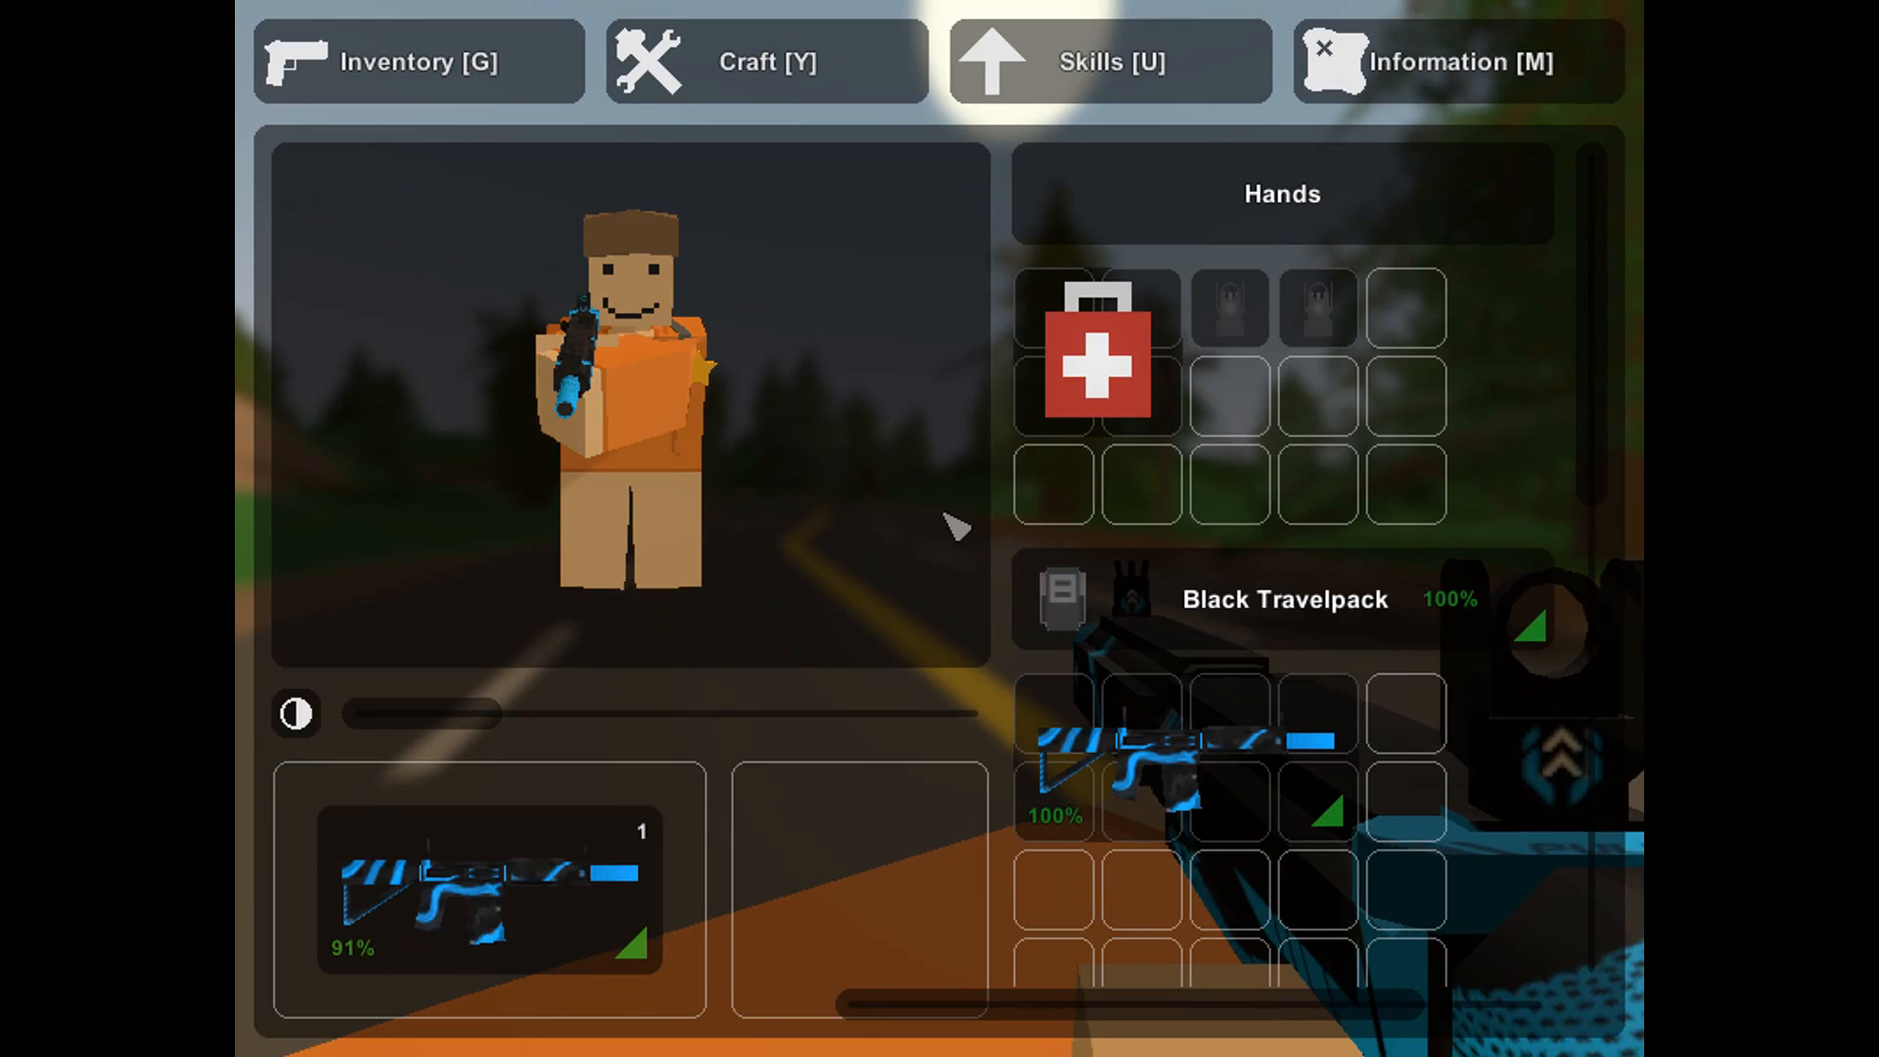
{"action": "key", "text": "g"}
{"action": "key", "text": "t"}
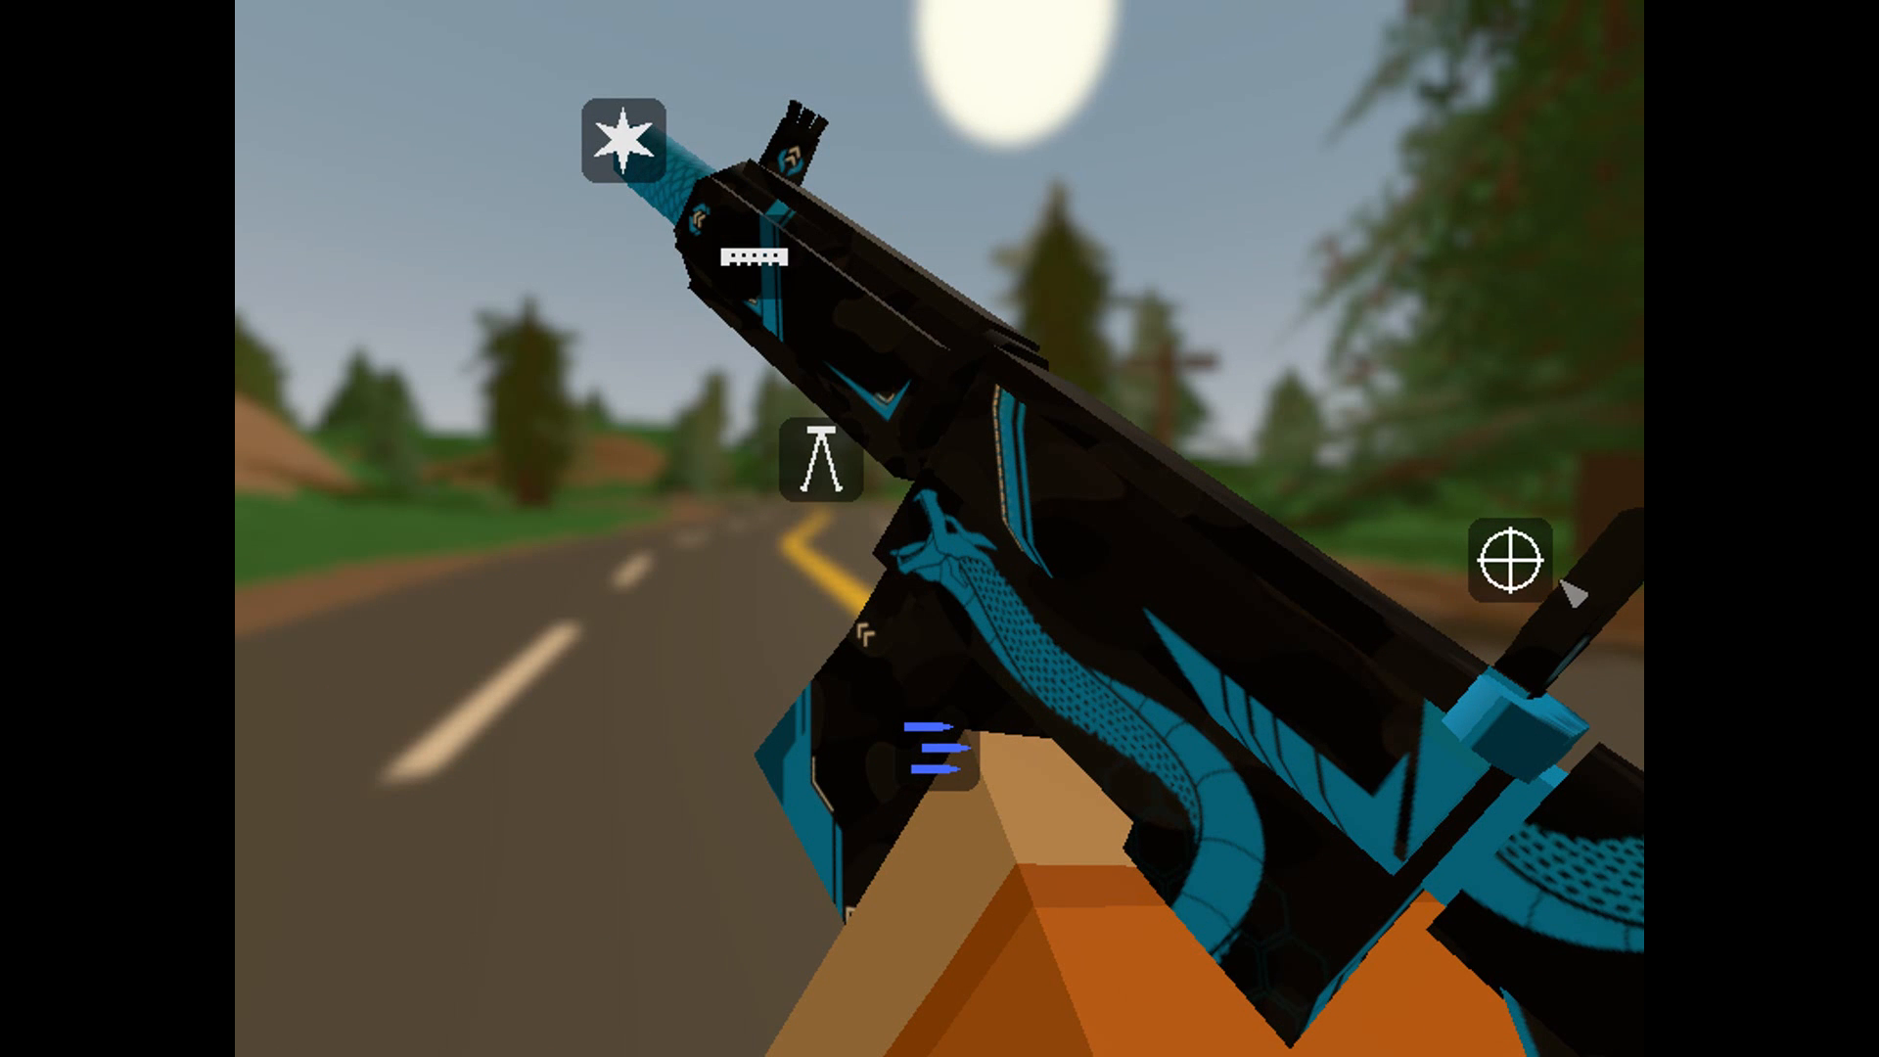
{"action": "key", "text": "t"}
{"action": "key", "text": "t"}
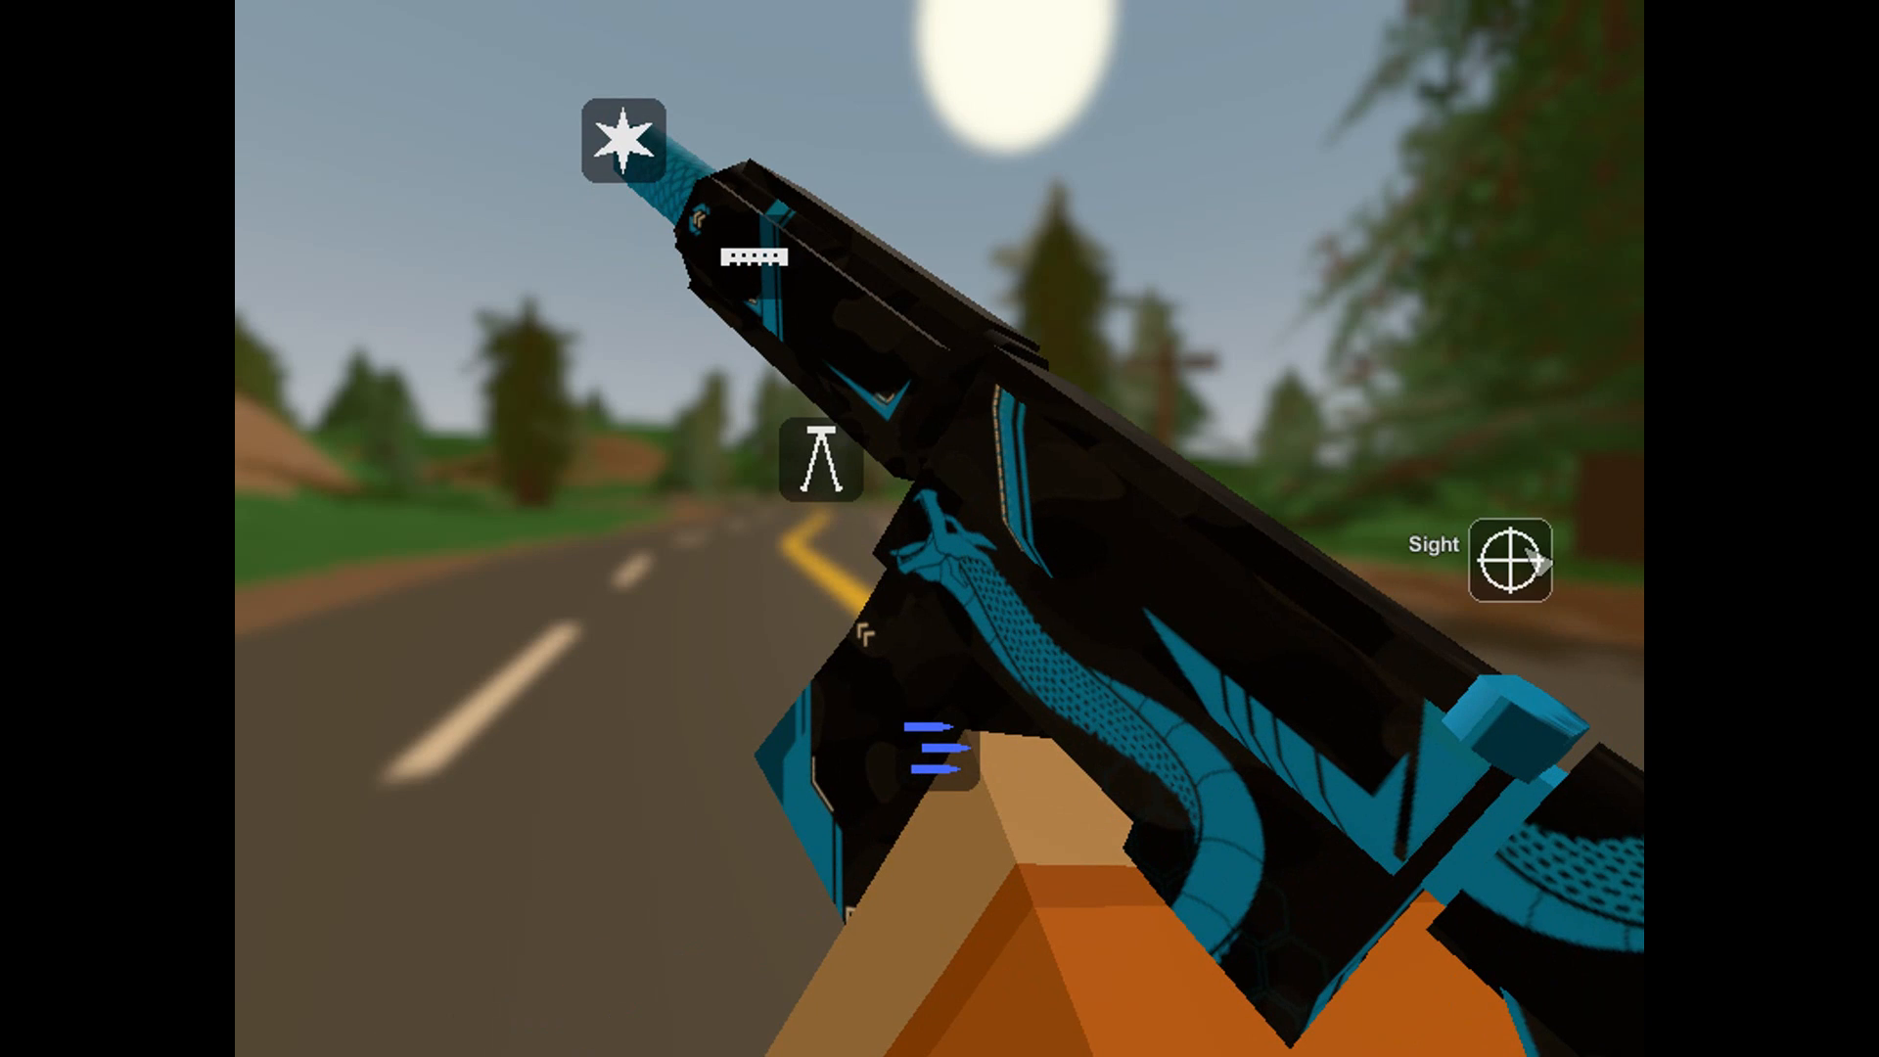
{"action": "key", "text": "t"}
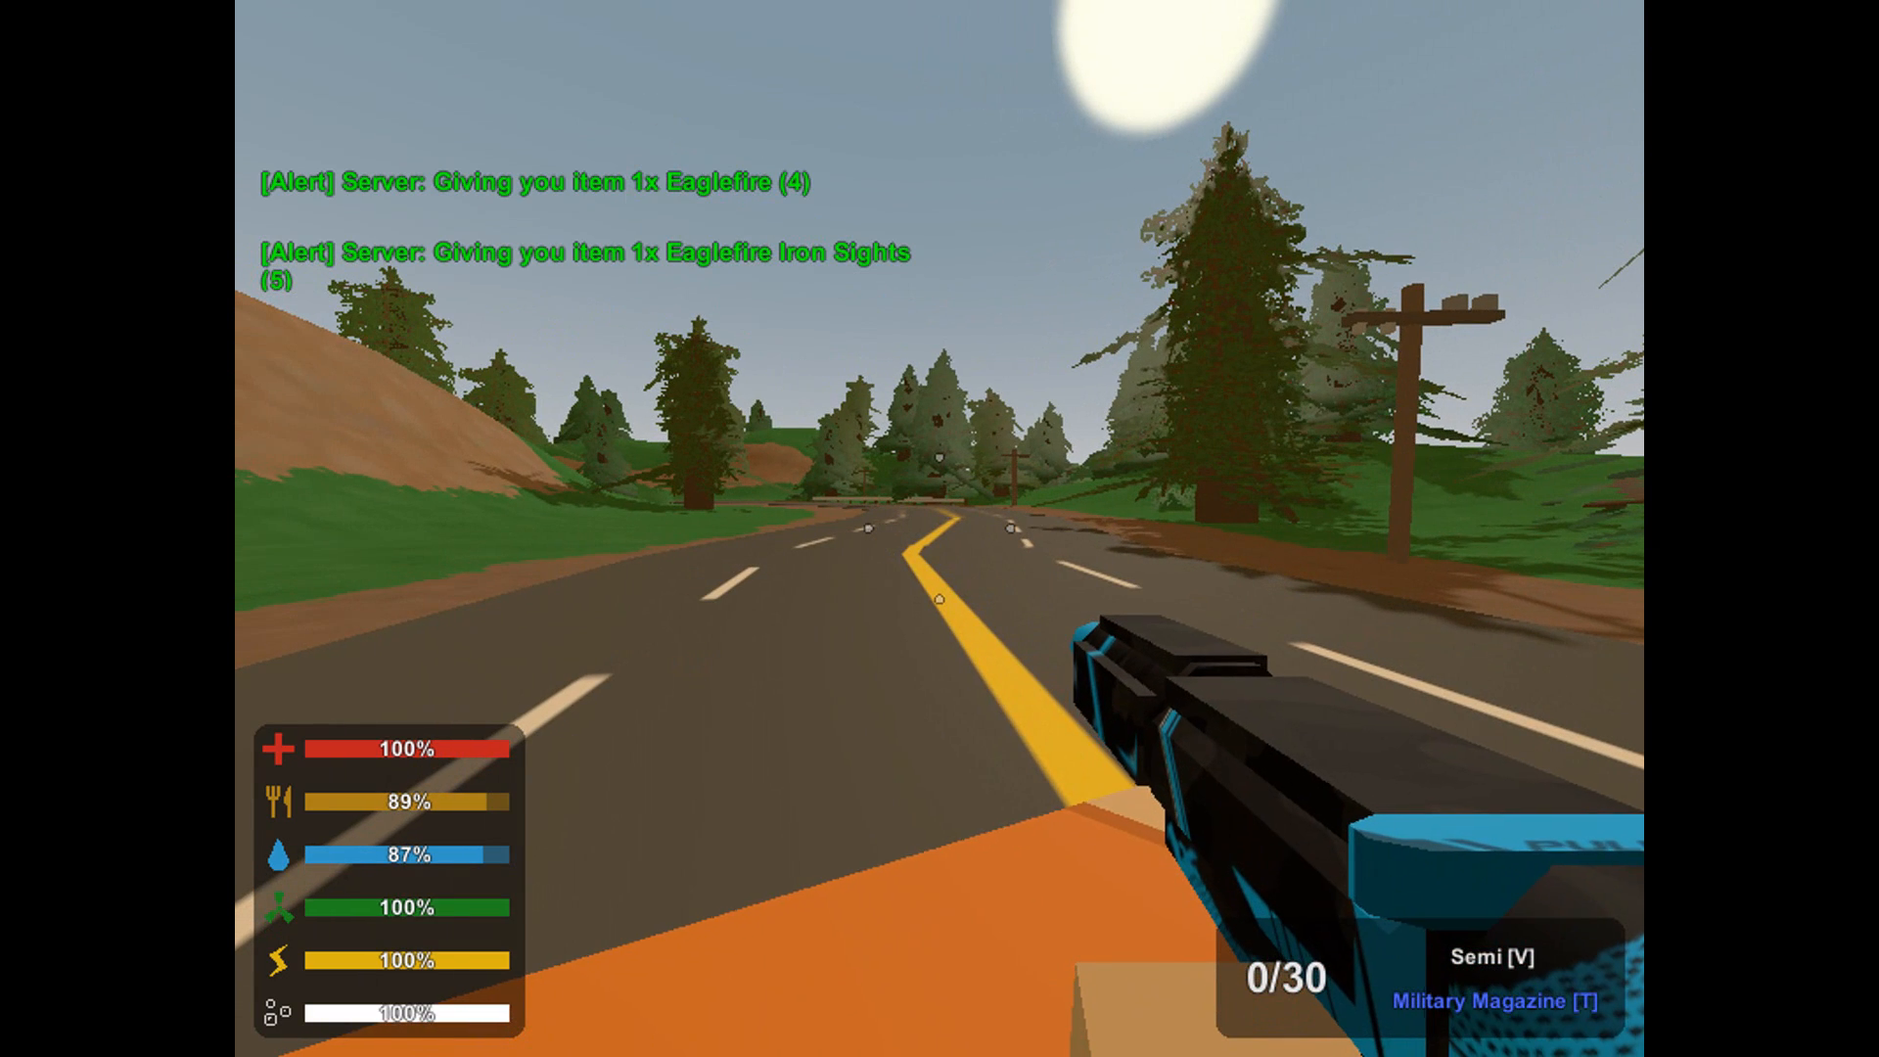
Give the character item 15 with the chat command /i 15 and run back along the road.
{"action": "type", "text": "j/i"}
{"action": "type", "text": " 15"}
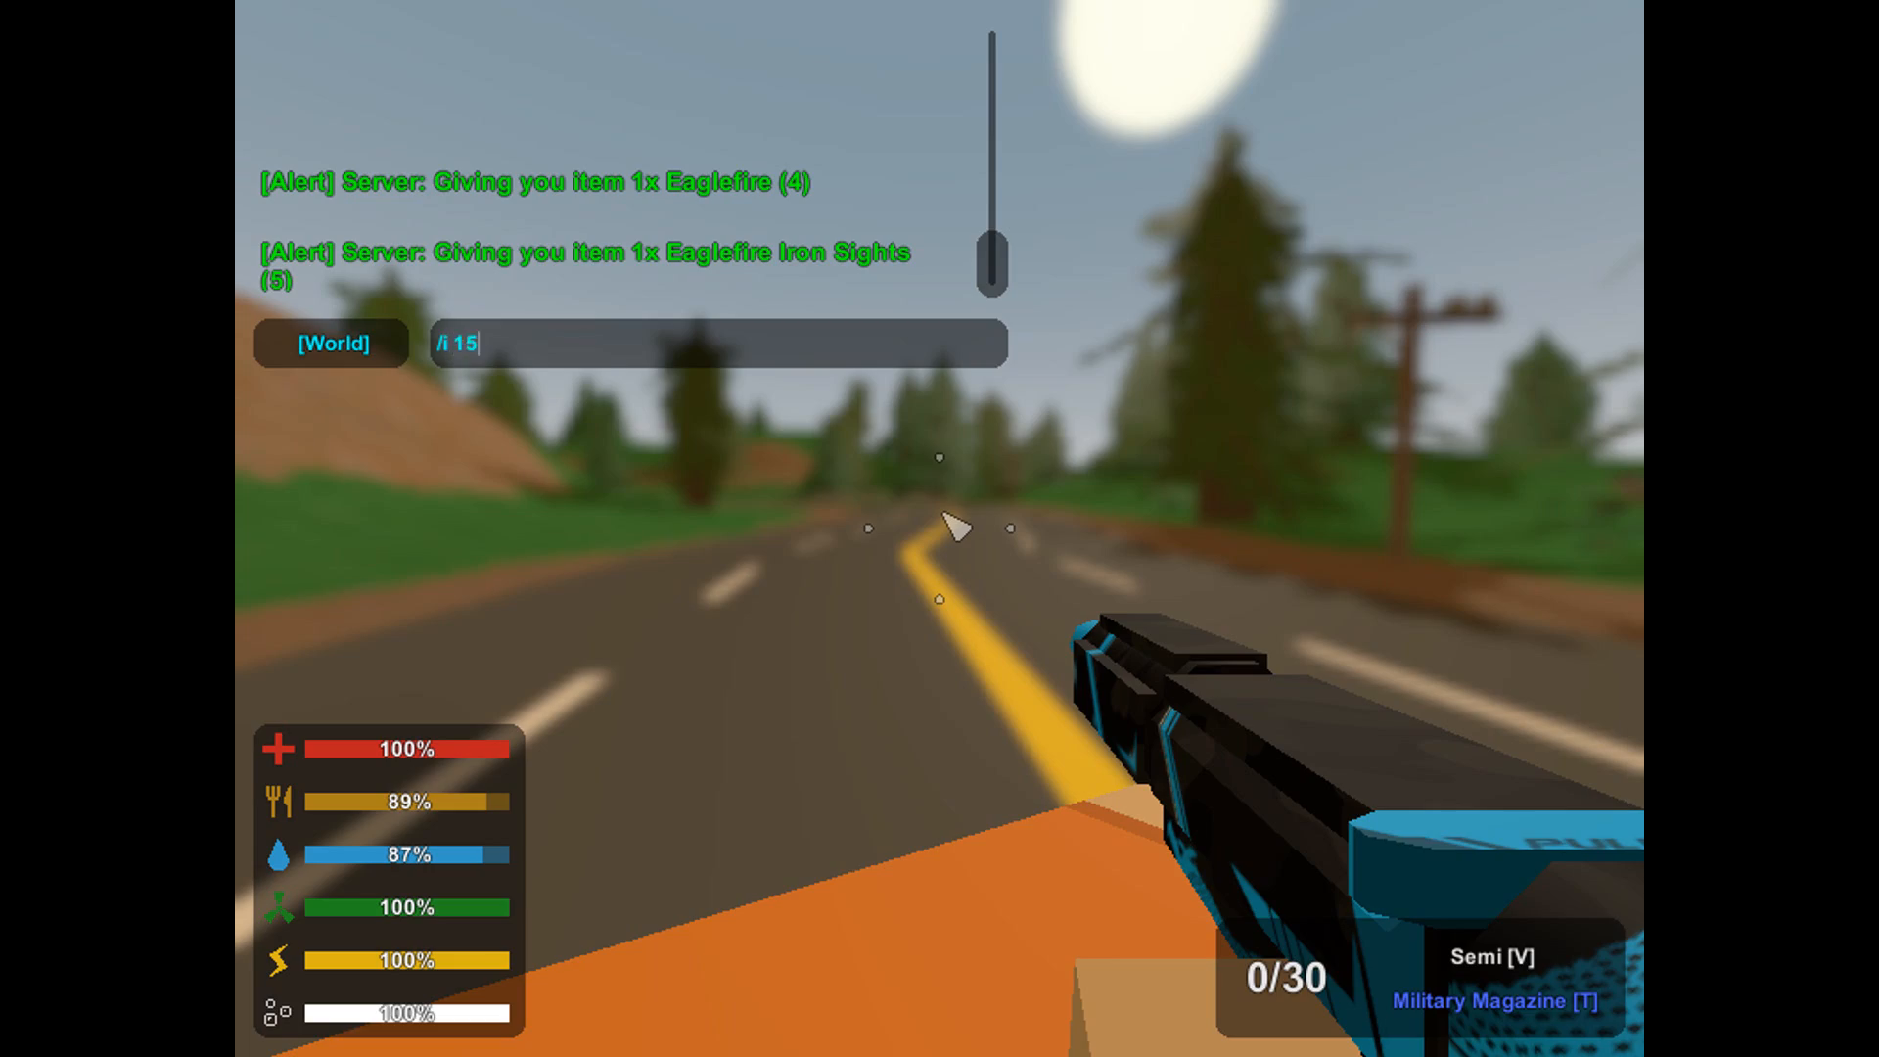
{"action": "key", "text": "Return"}
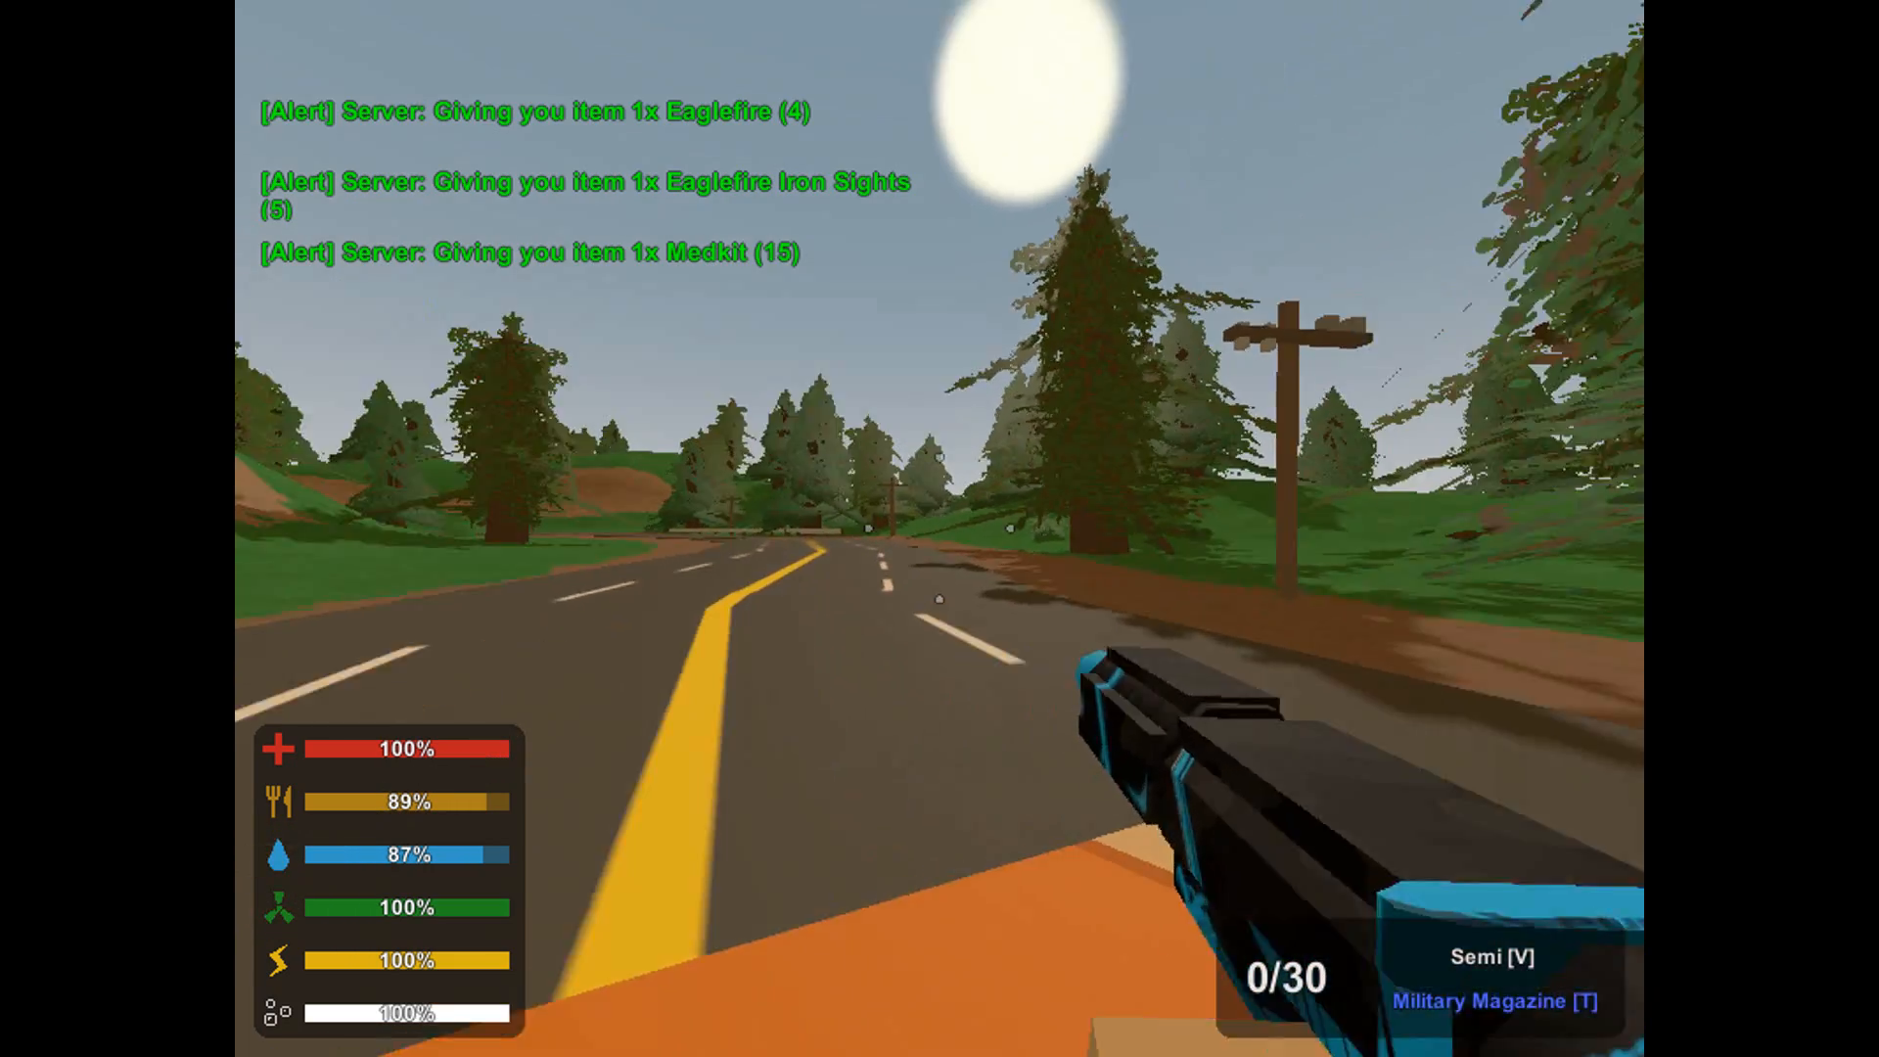
{"action": "key", "text": "shift+w"}
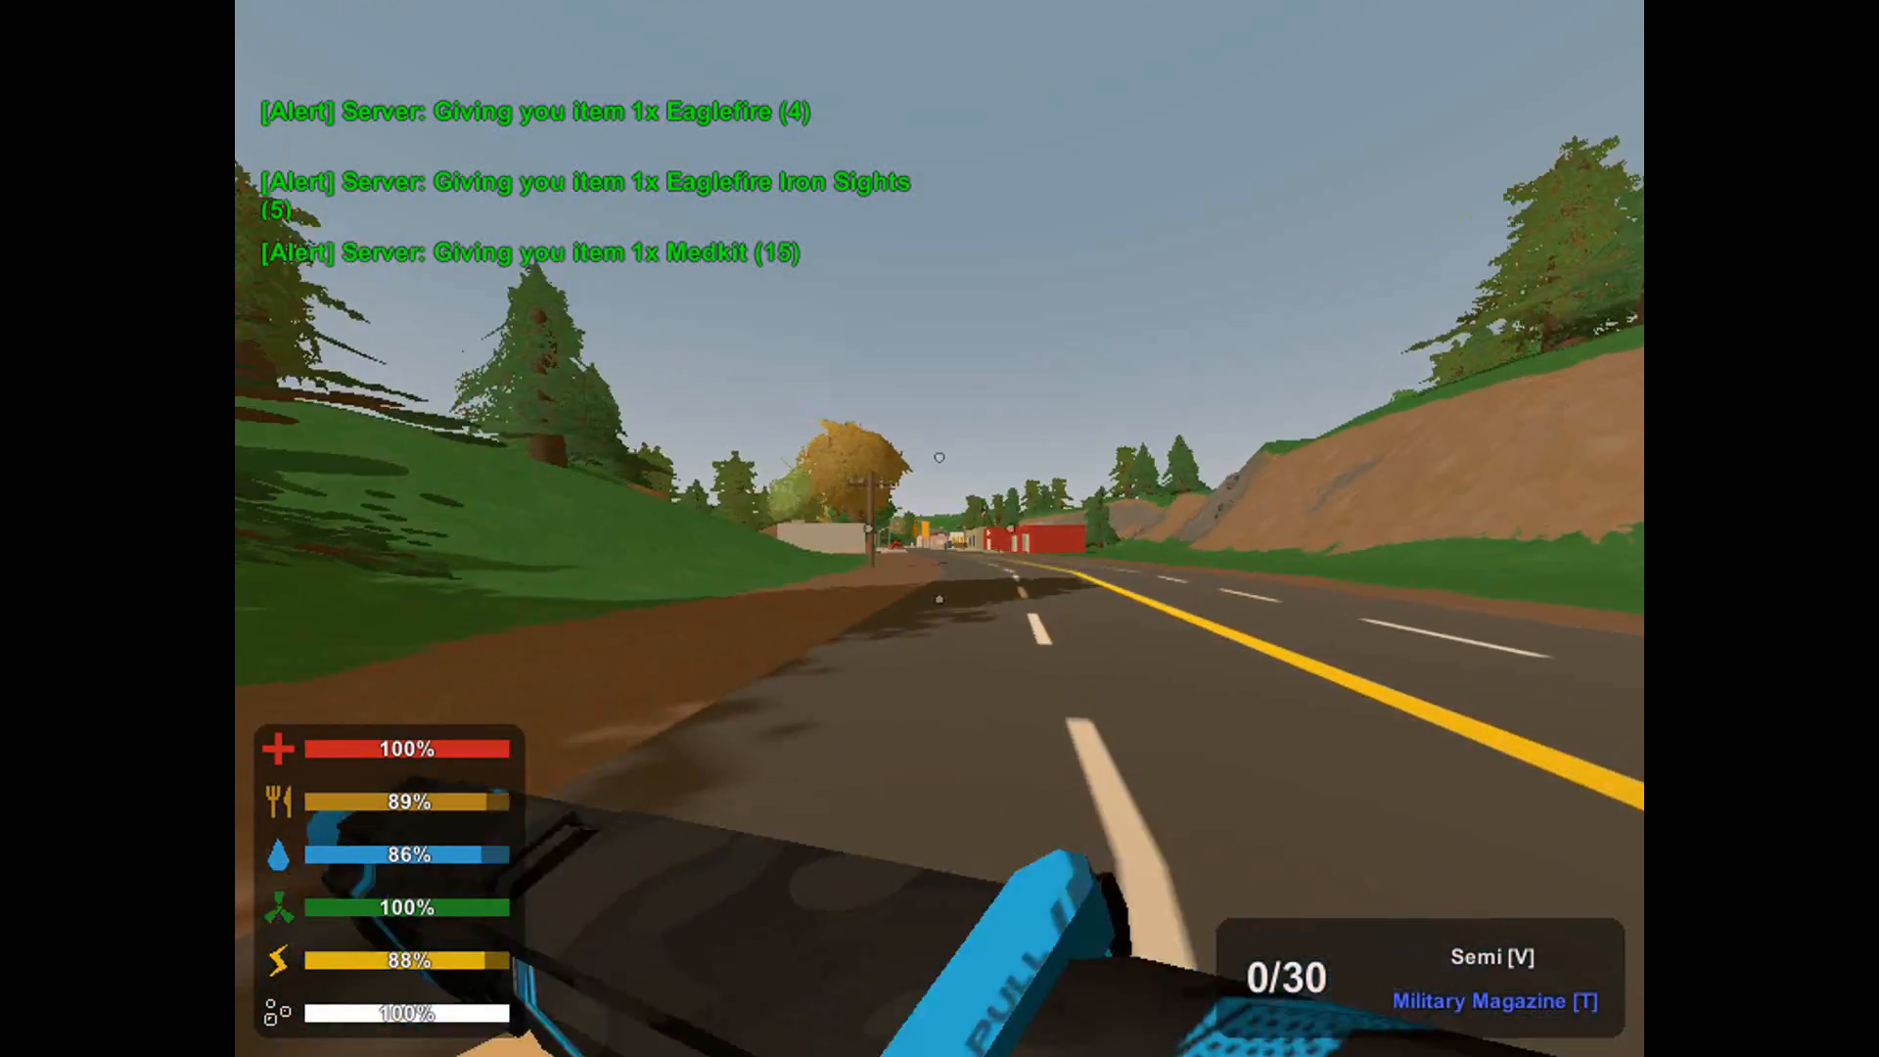
Run the chat commands /kit and /kits to test the Kits plugin and list the available kits.
{"action": "type", "text": "j/kit"}
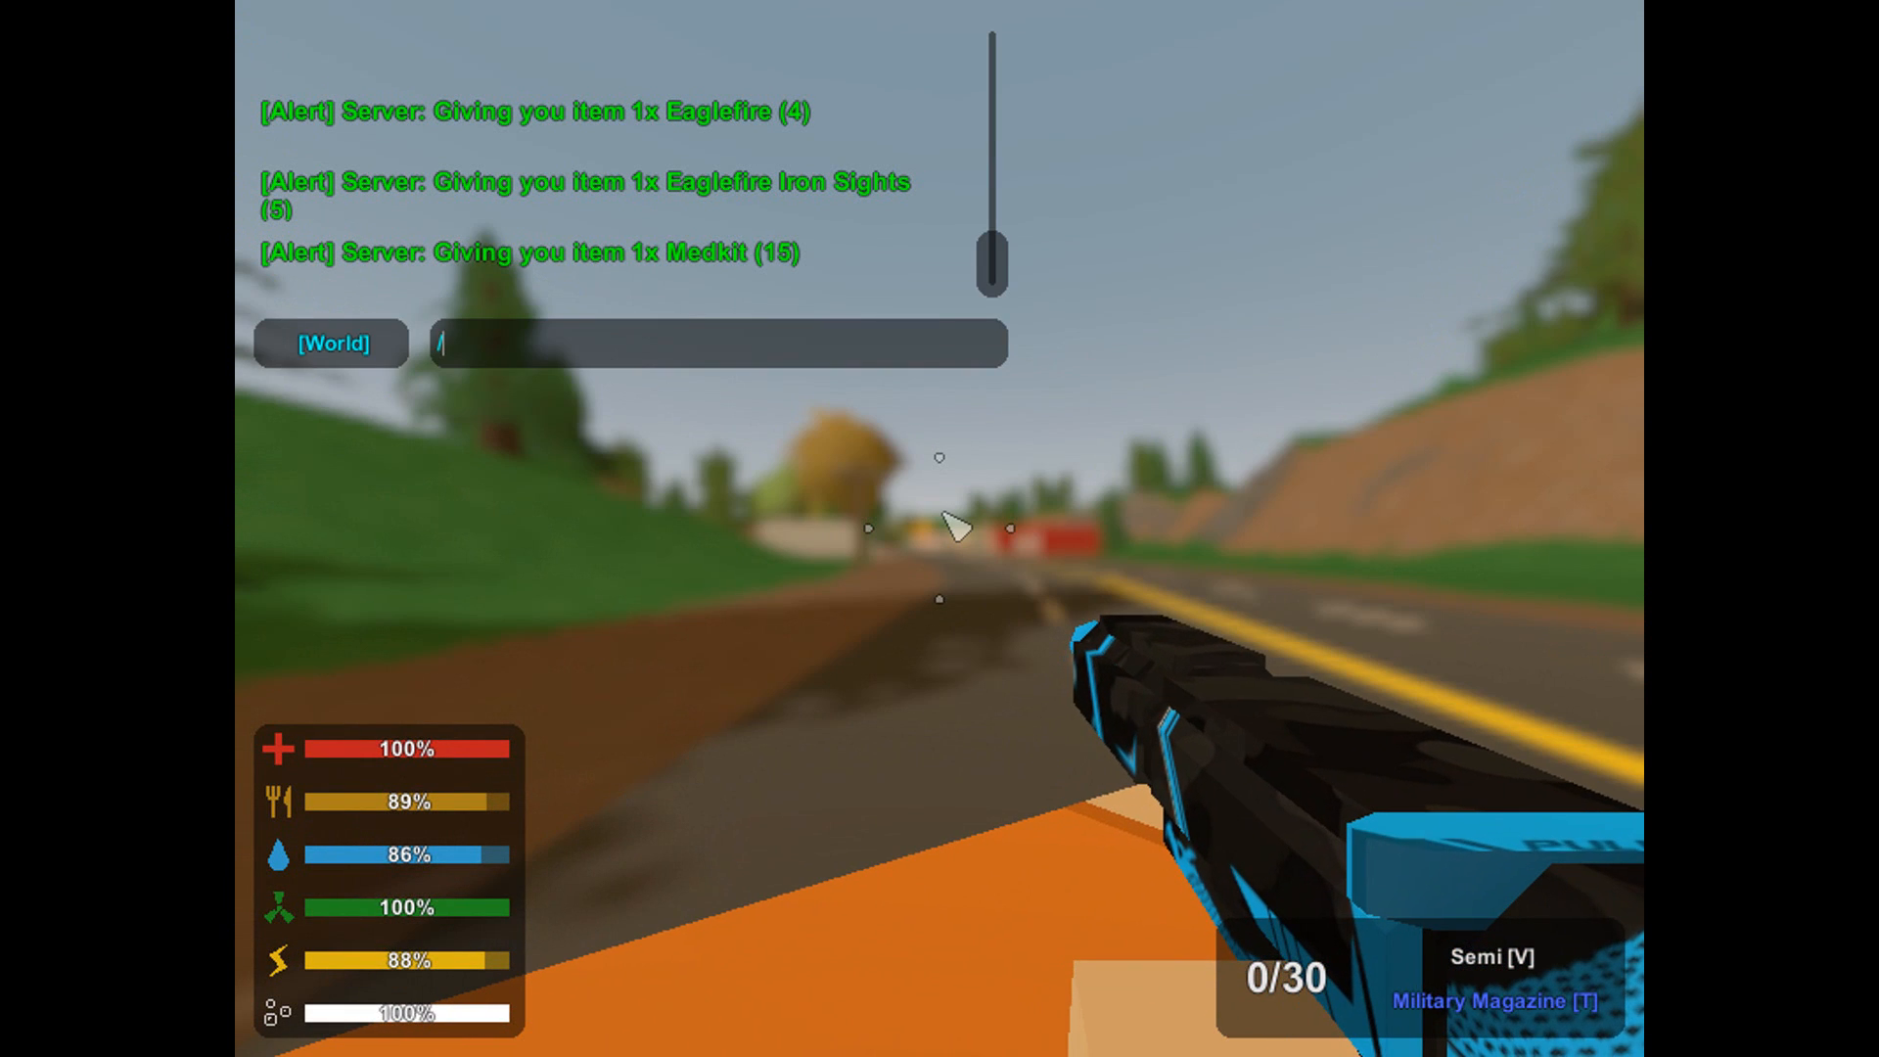
{"action": "key", "text": "Return"}
{"action": "type", "text": "j/kits"}
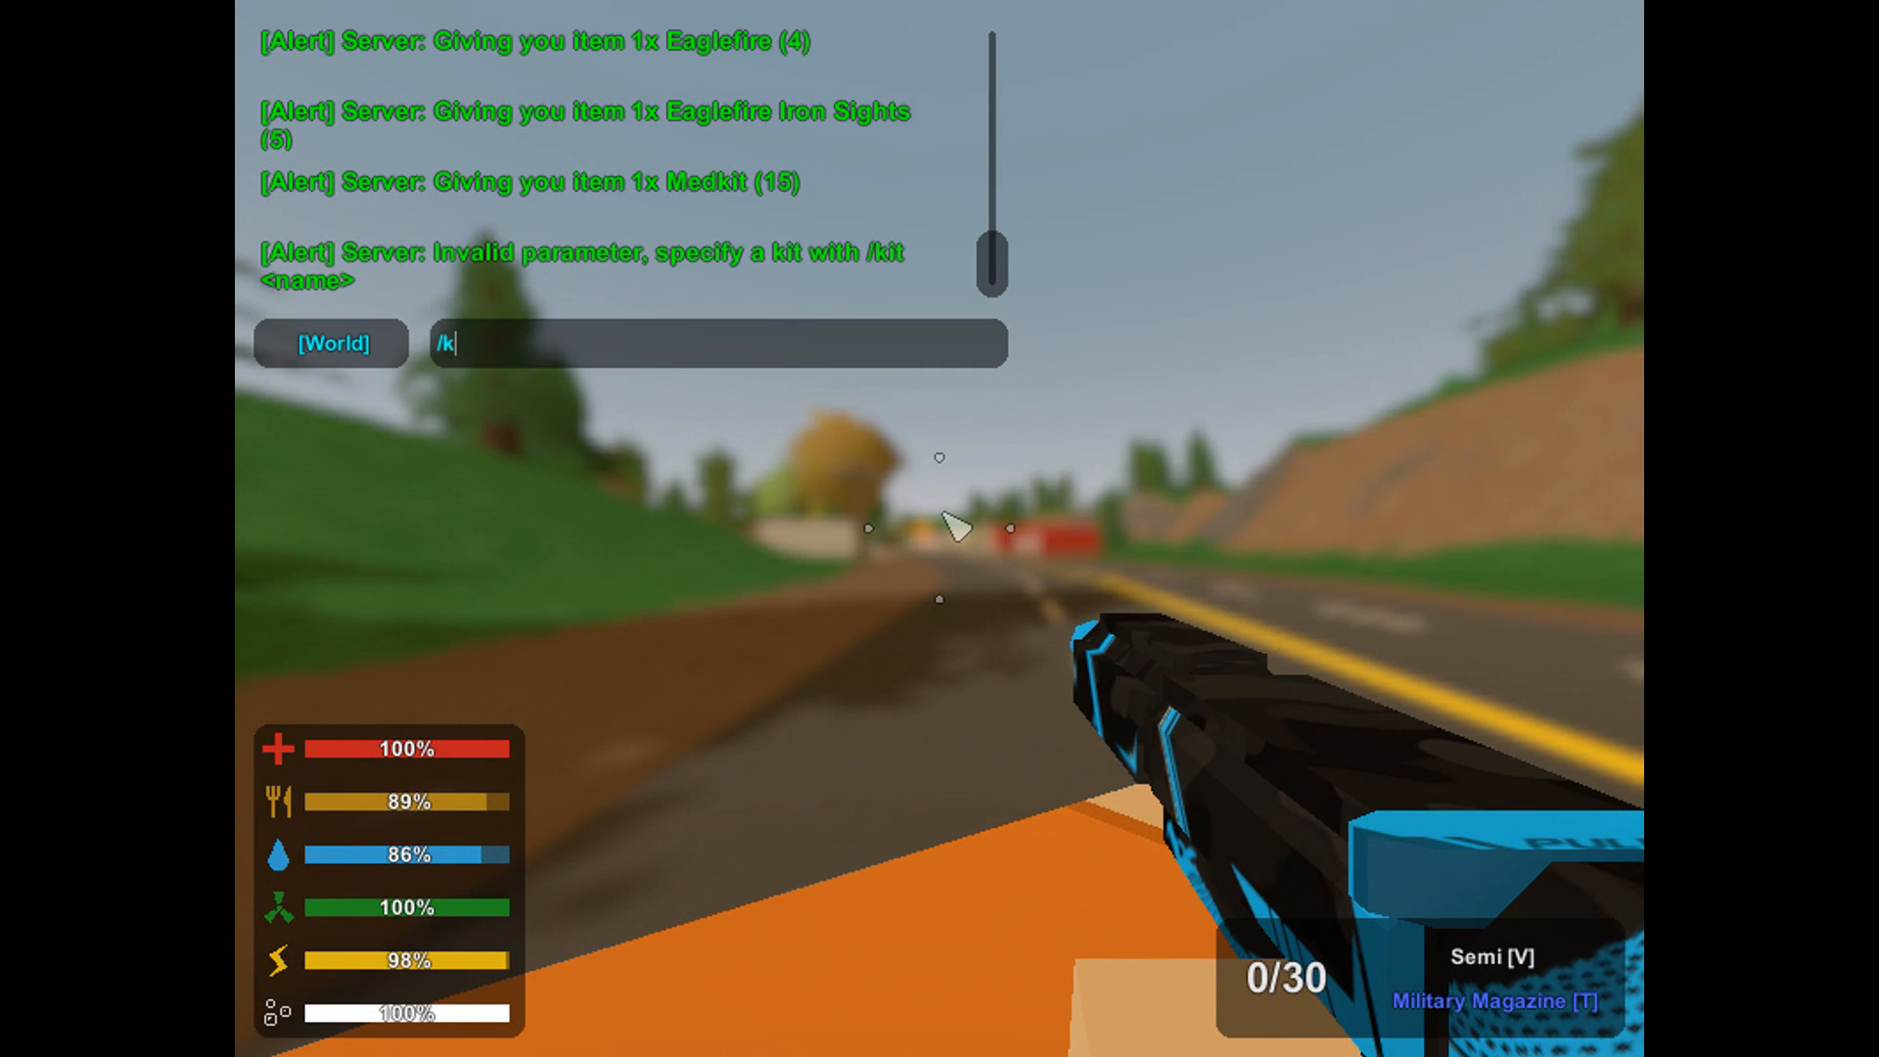
{"action": "key", "text": "Return"}
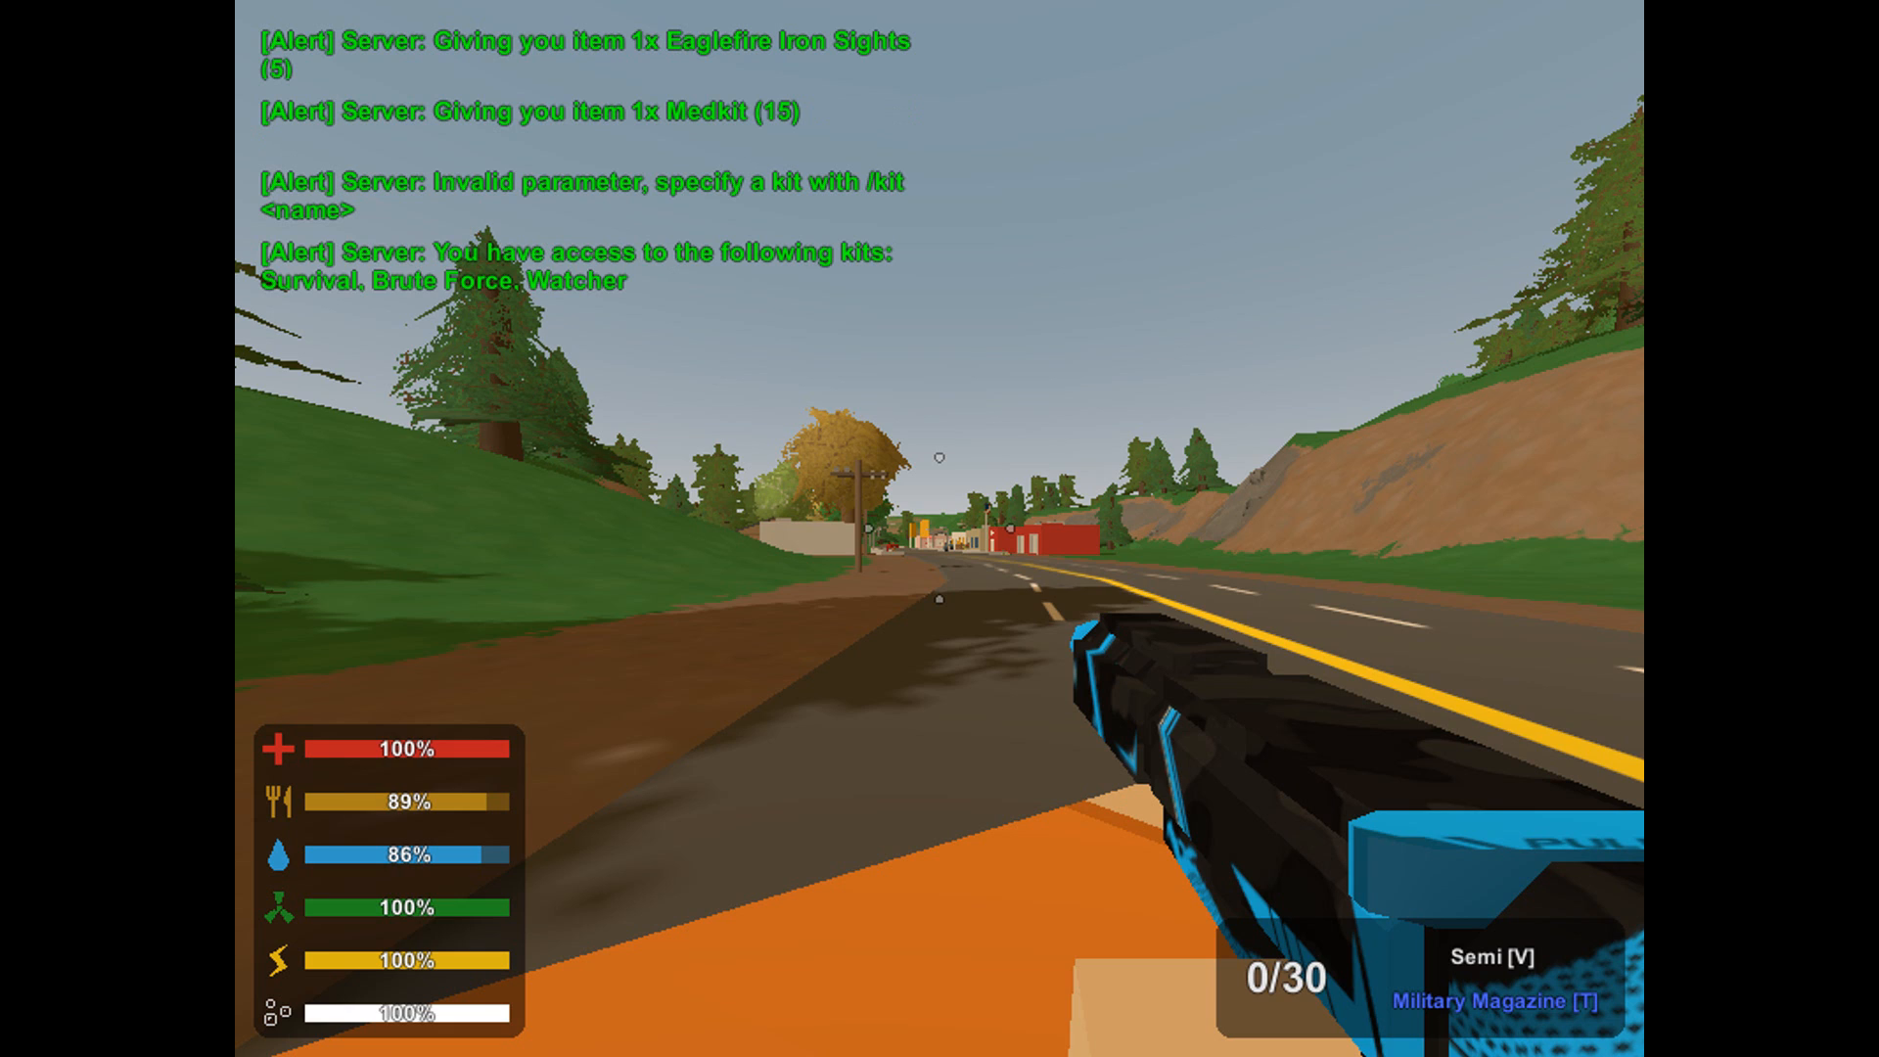
Claim the Survival kit with the chat command /kit Survival.
{"action": "type", "text": "j/k"}
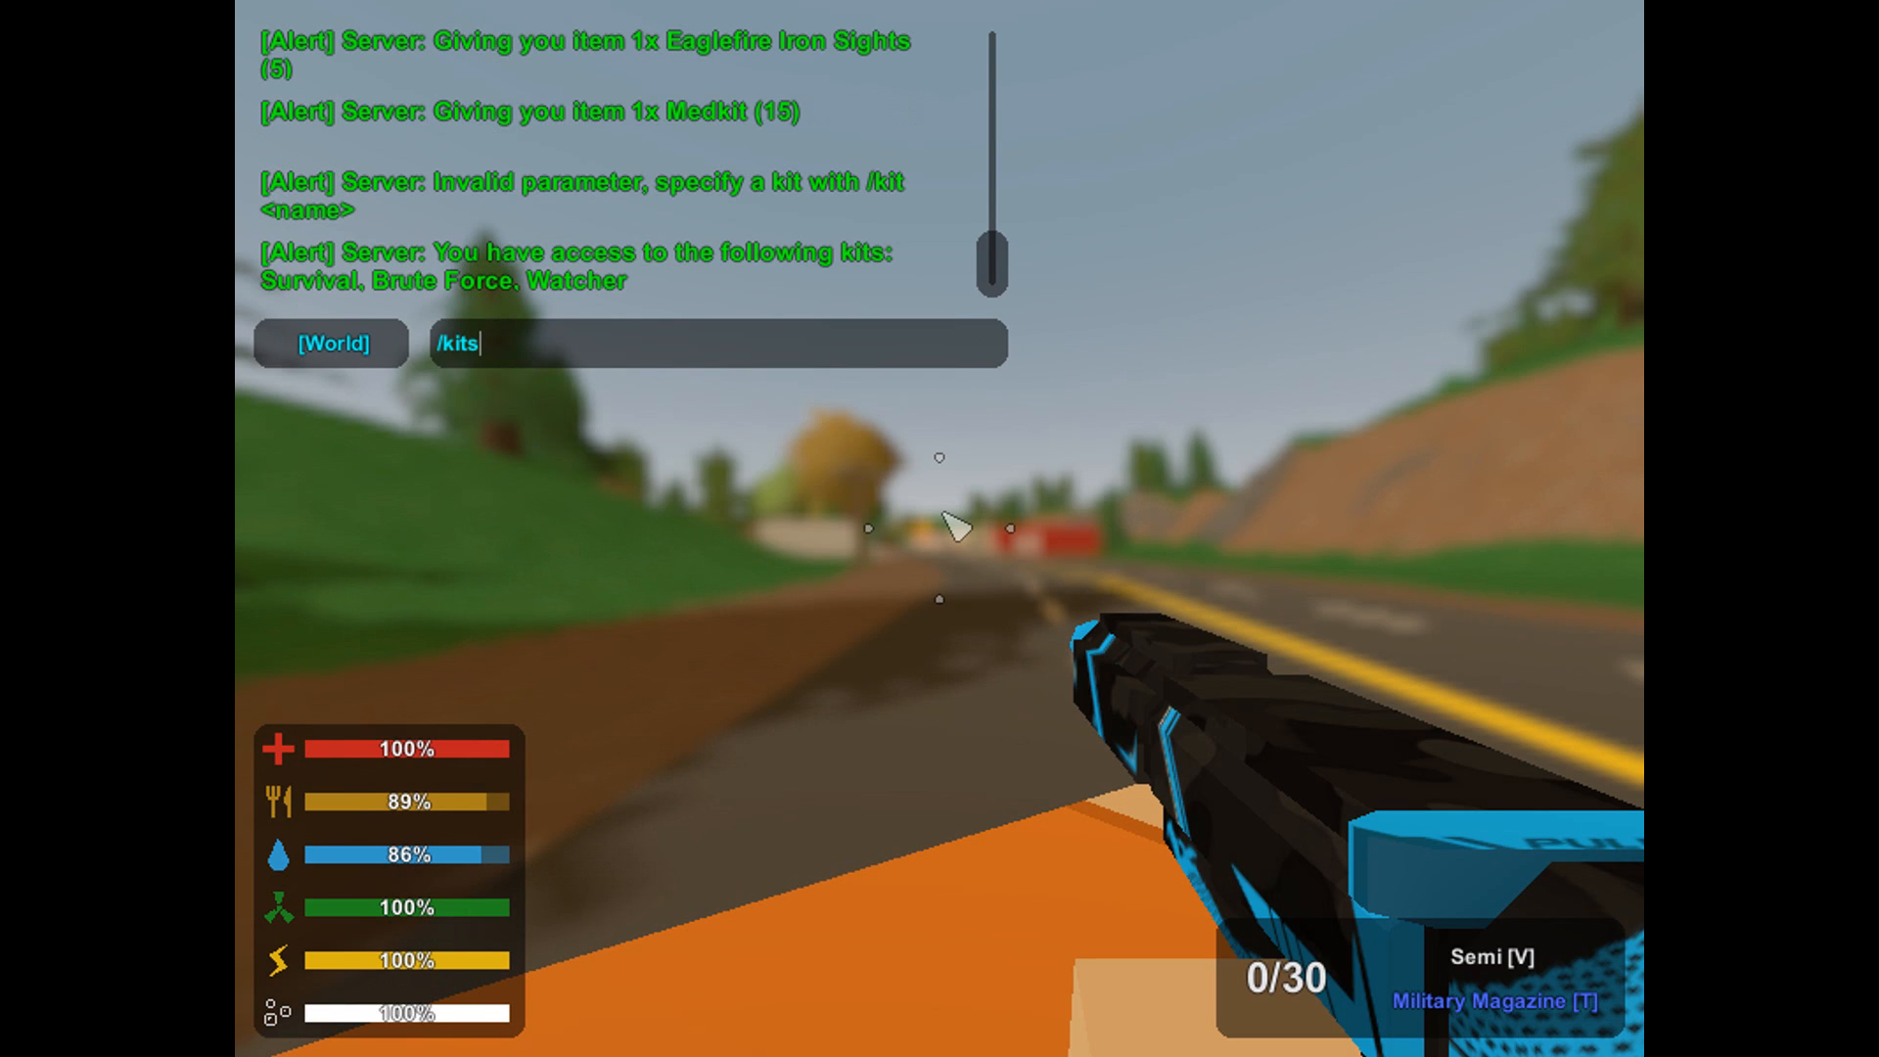
{"action": "type", "text": "it Survival"}
{"action": "key", "text": "Return"}
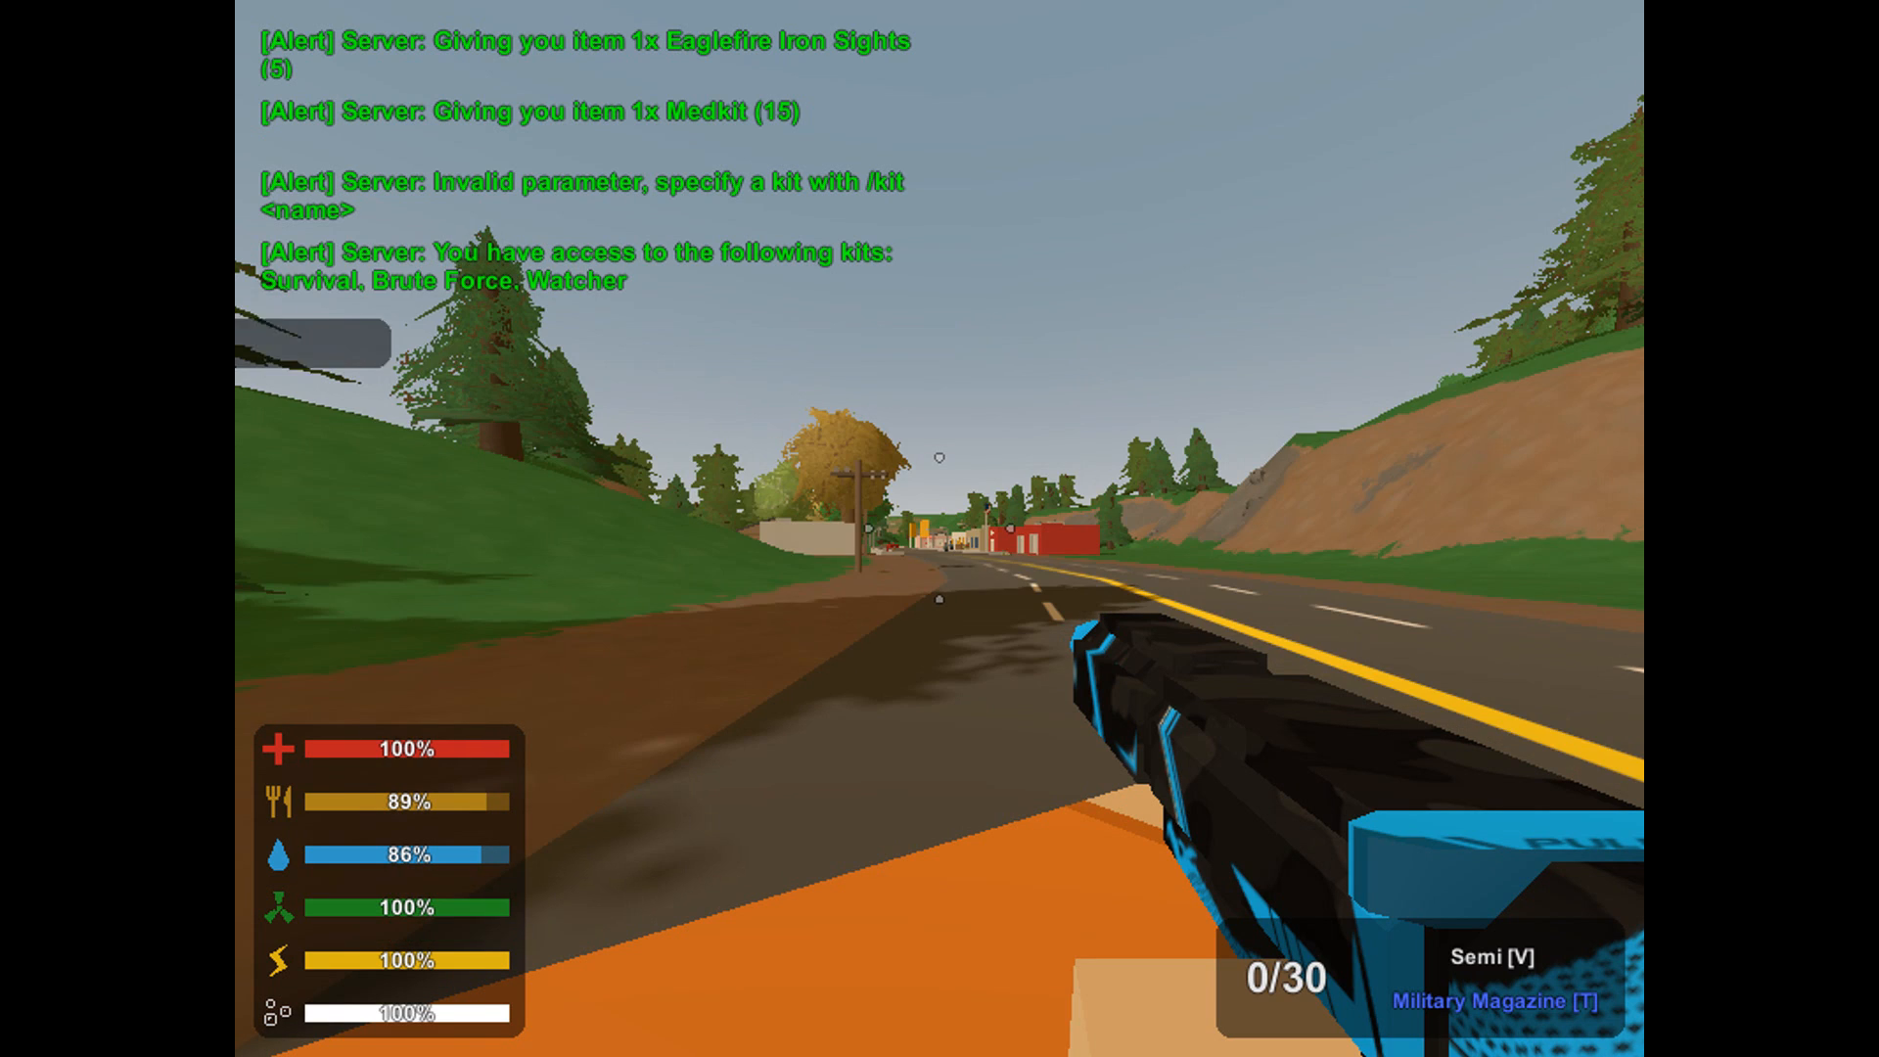
Look through the whole inventory for the items supplied by the Survival kit, and close it.
{"action": "key", "text": "g"}
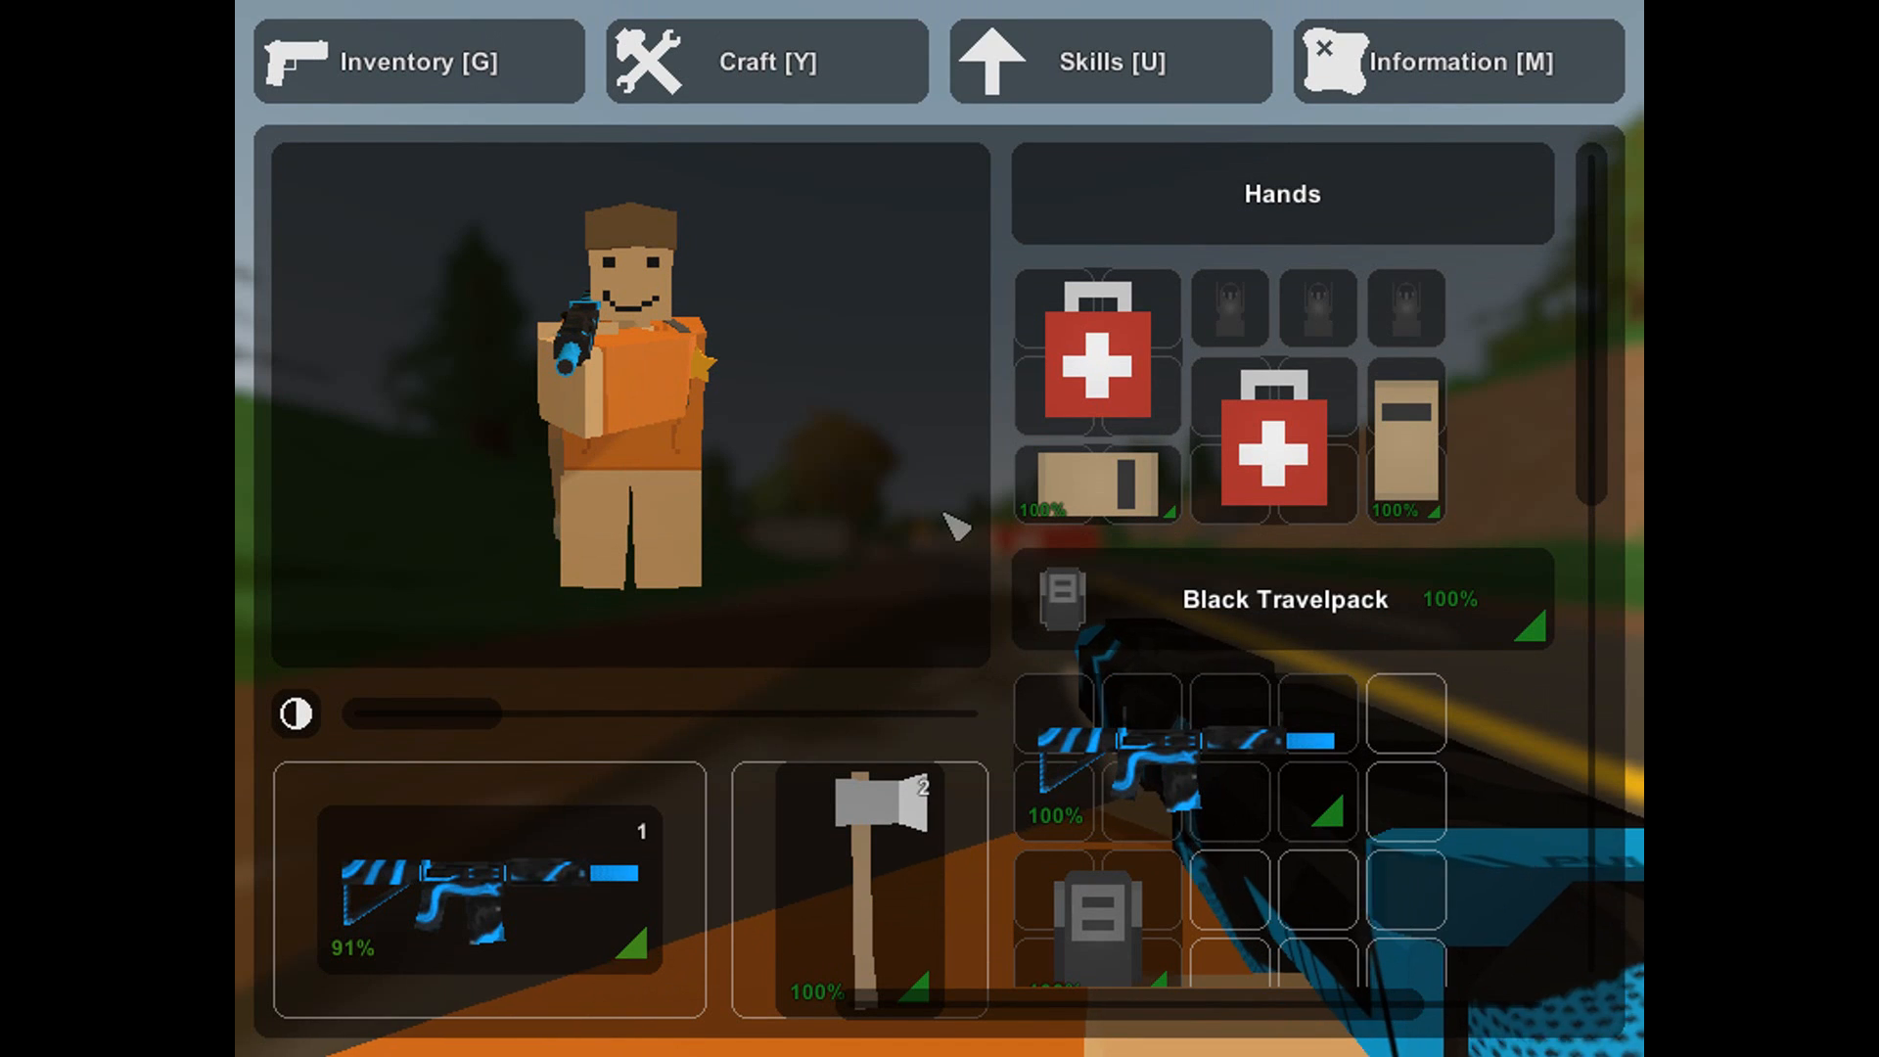
{"action": "scroll", "coordinate": [1154, 433], "scroll_direction": "down", "scroll_amount": 5}
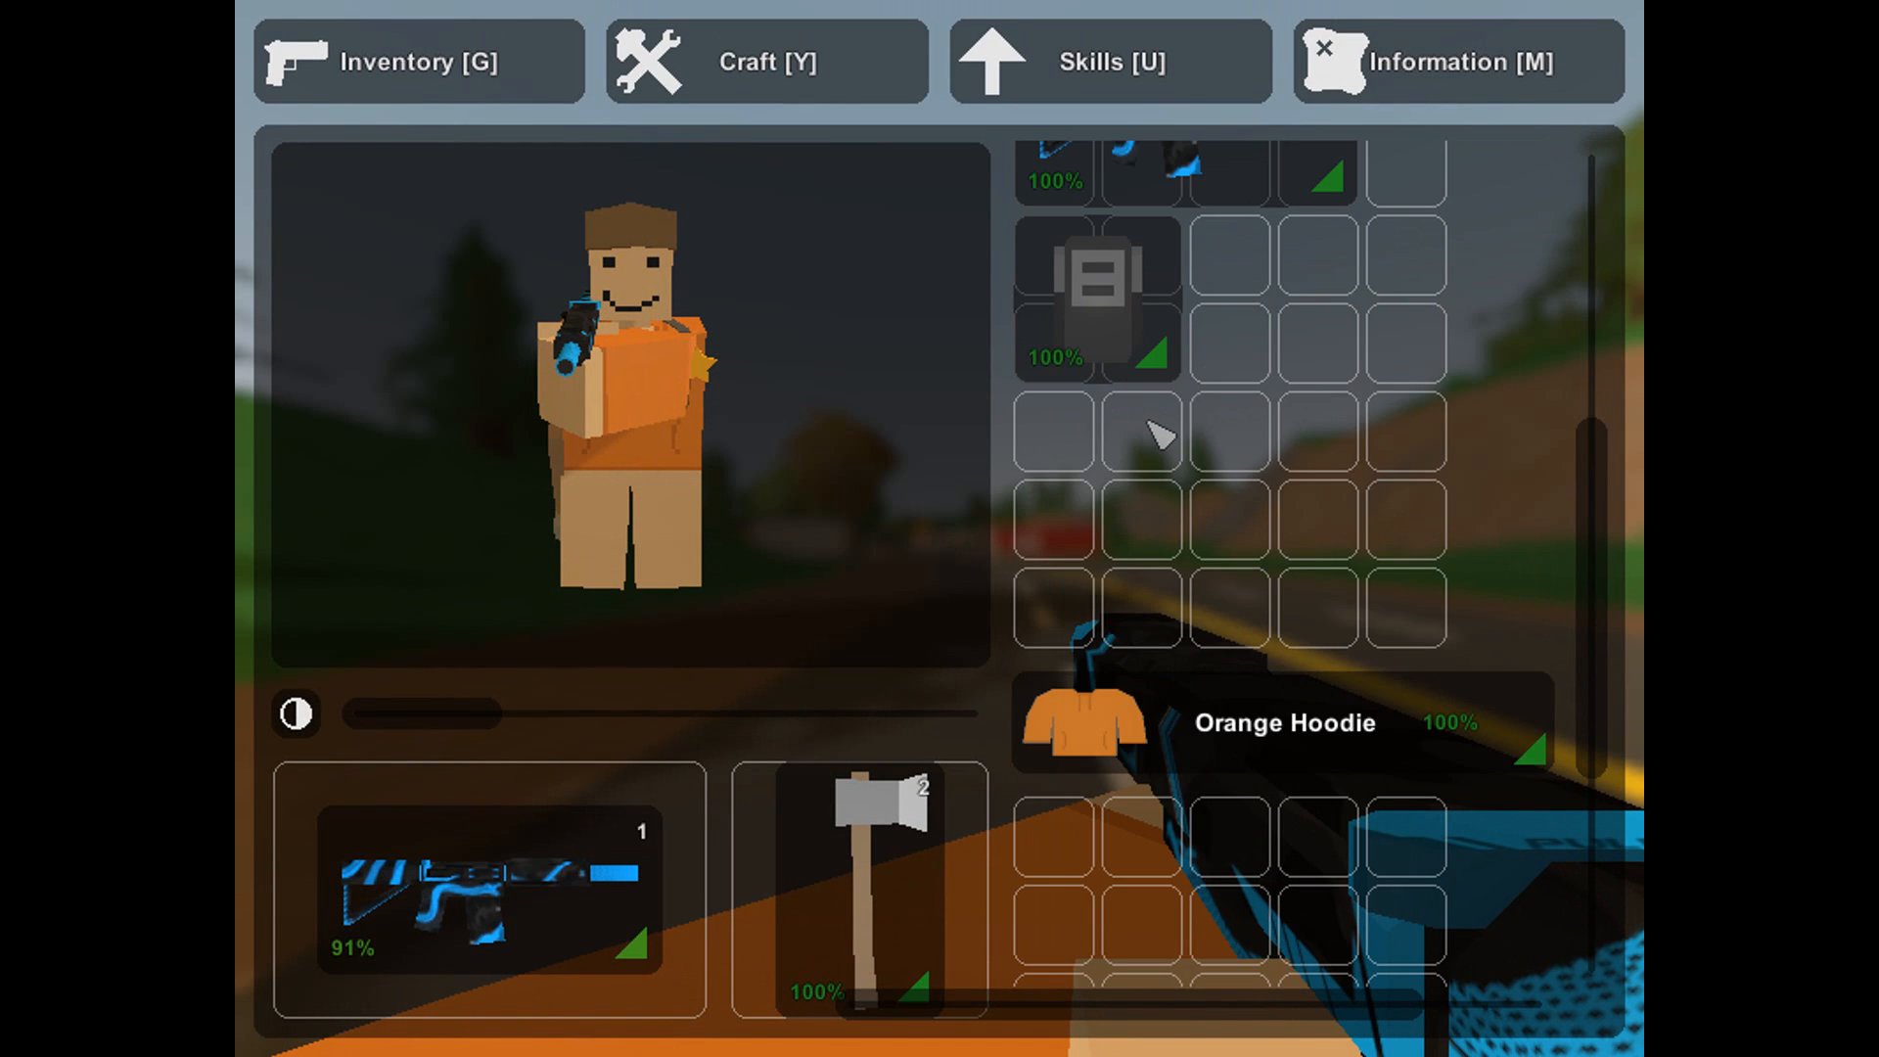
{"action": "scroll", "coordinate": [1158, 415], "scroll_direction": "up", "scroll_amount": 3}
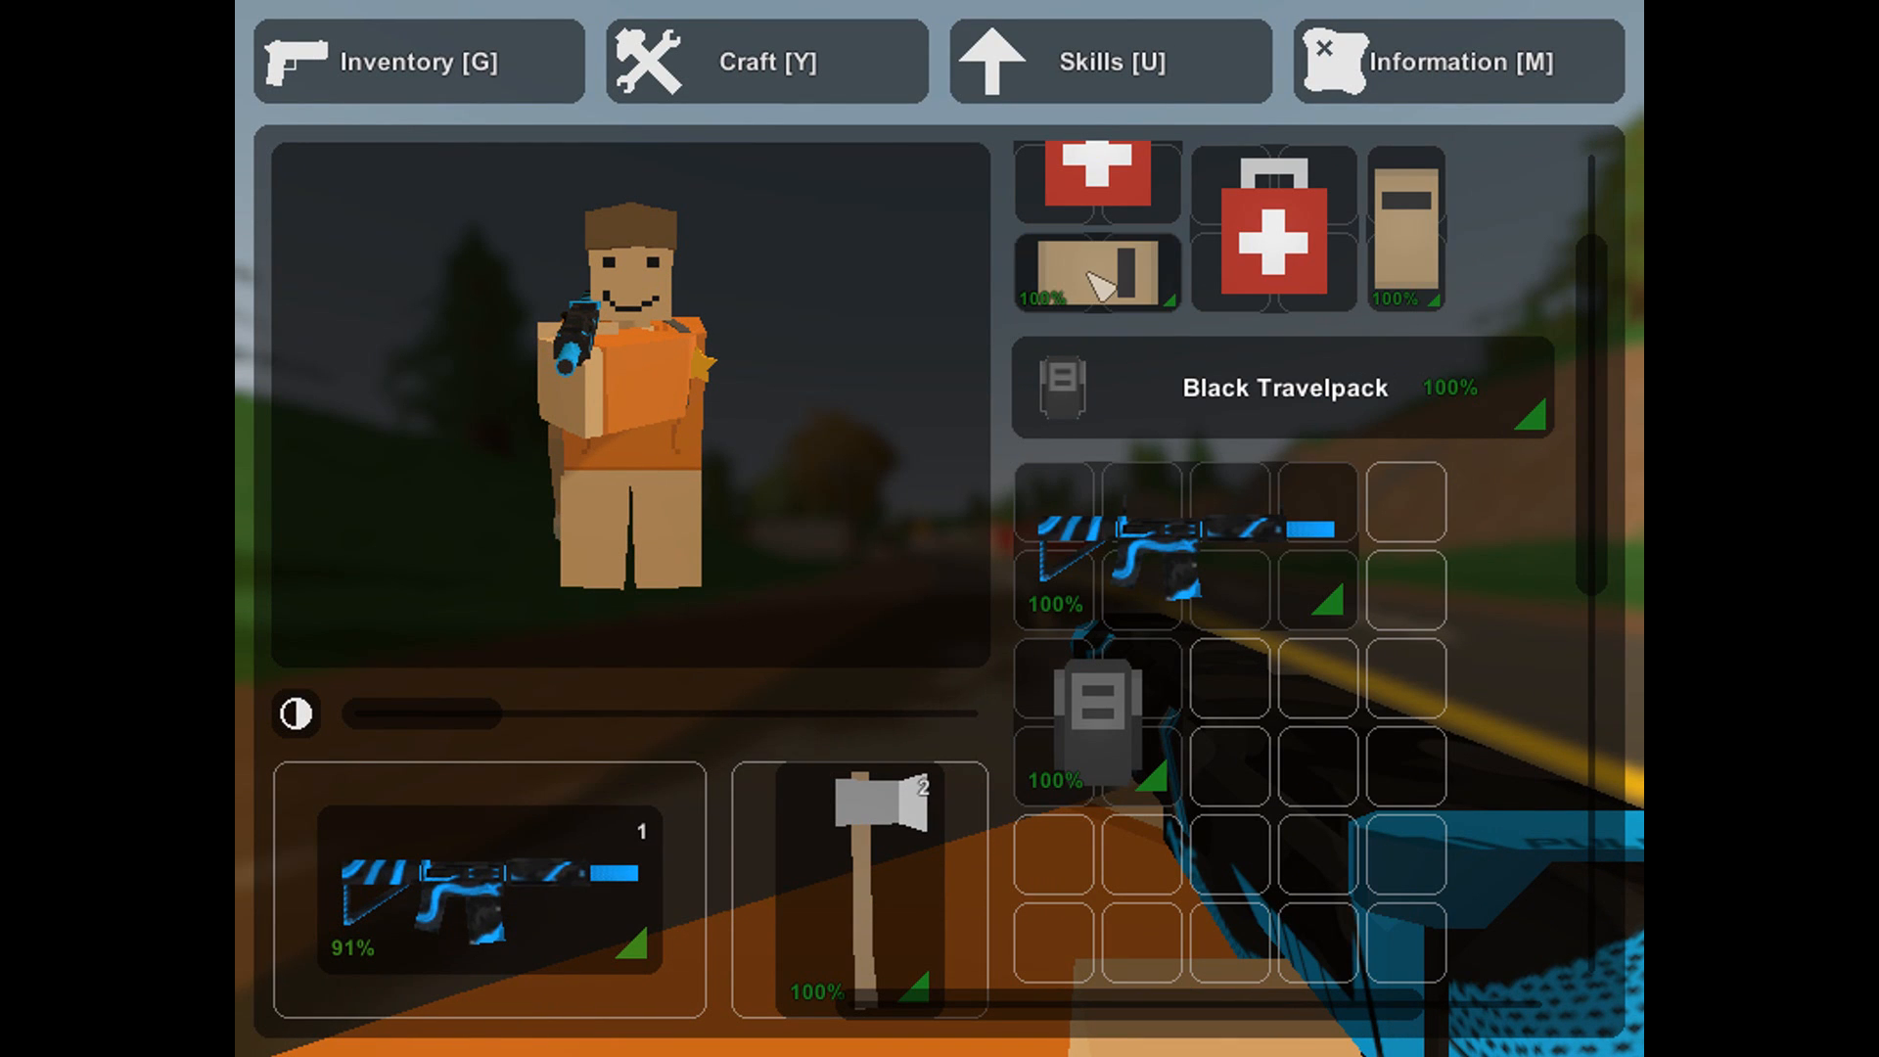
{"action": "key", "text": "Escape"}
{"action": "key", "text": "Escape"}
{"action": "key", "text": "g"}
{"action": "key", "text": "g"}
{"action": "key", "text": "g"}
{"action": "key", "text": "g"}
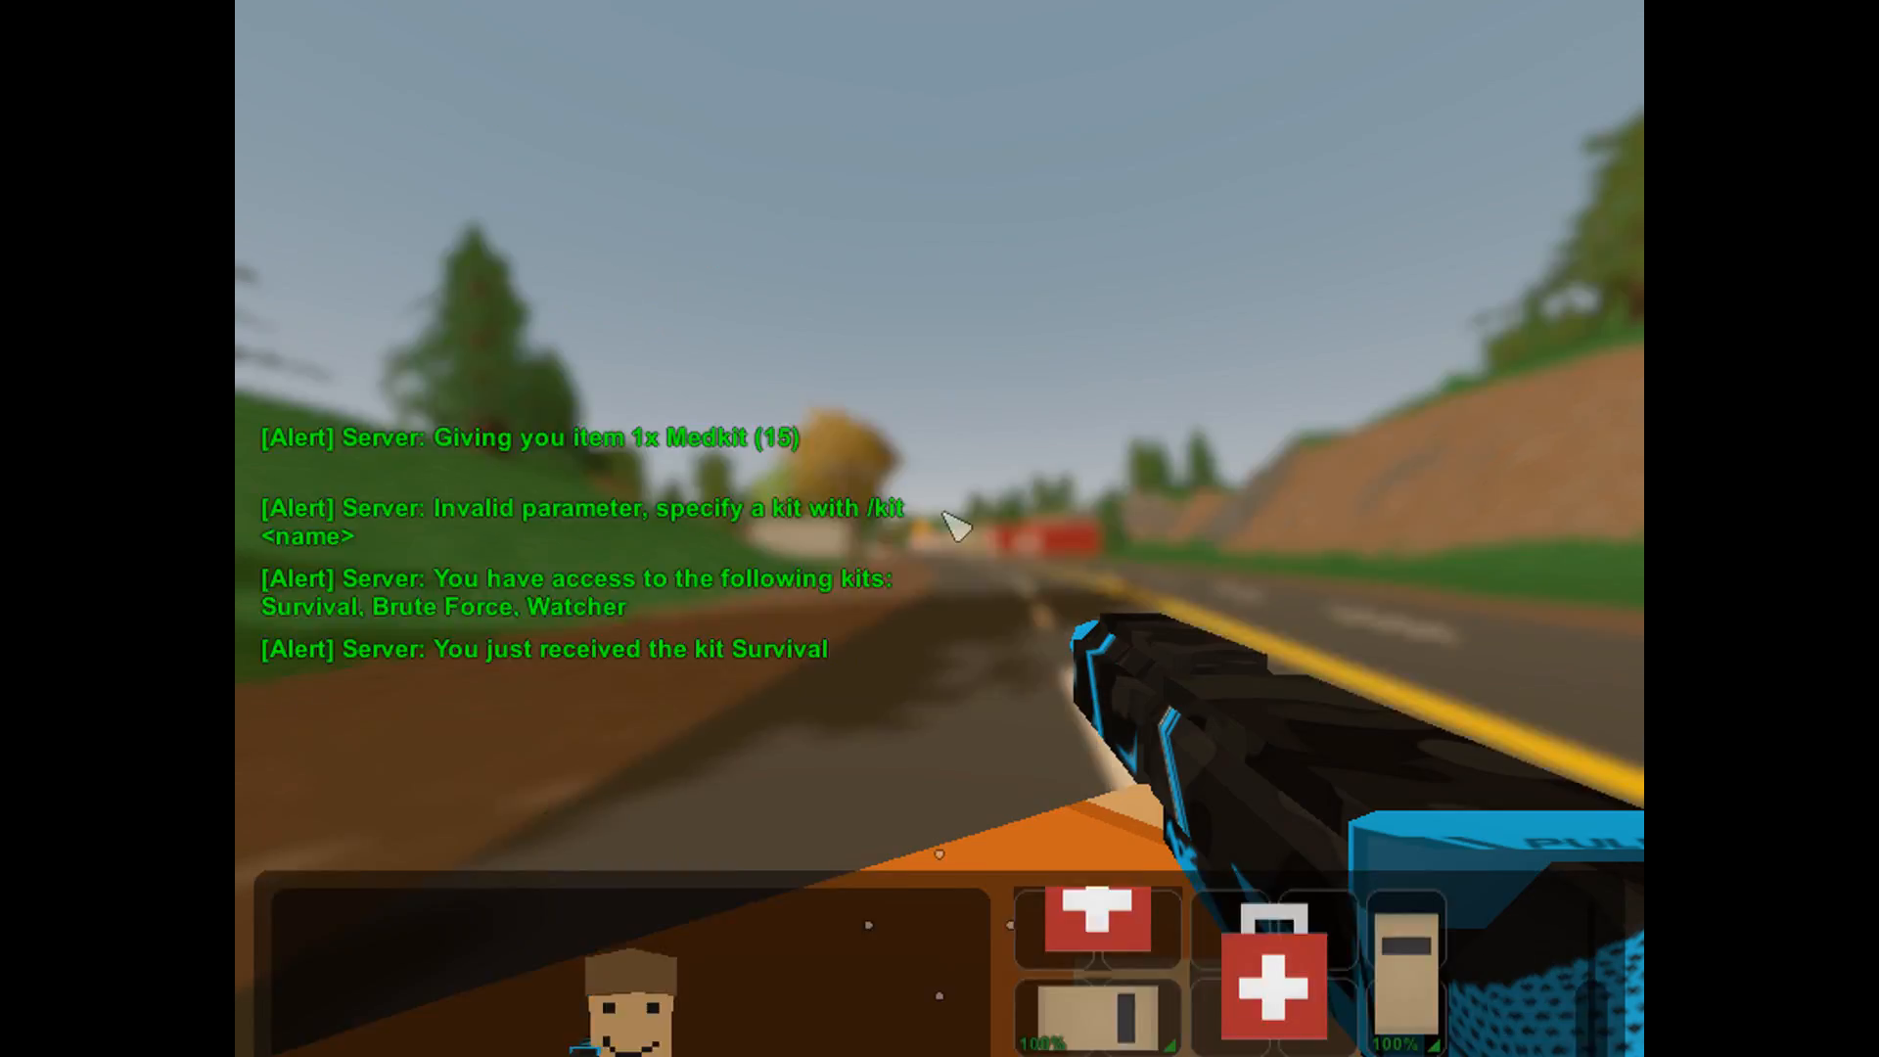
List the available kits again with the chat command /kits.
{"action": "type", "text": "j"}
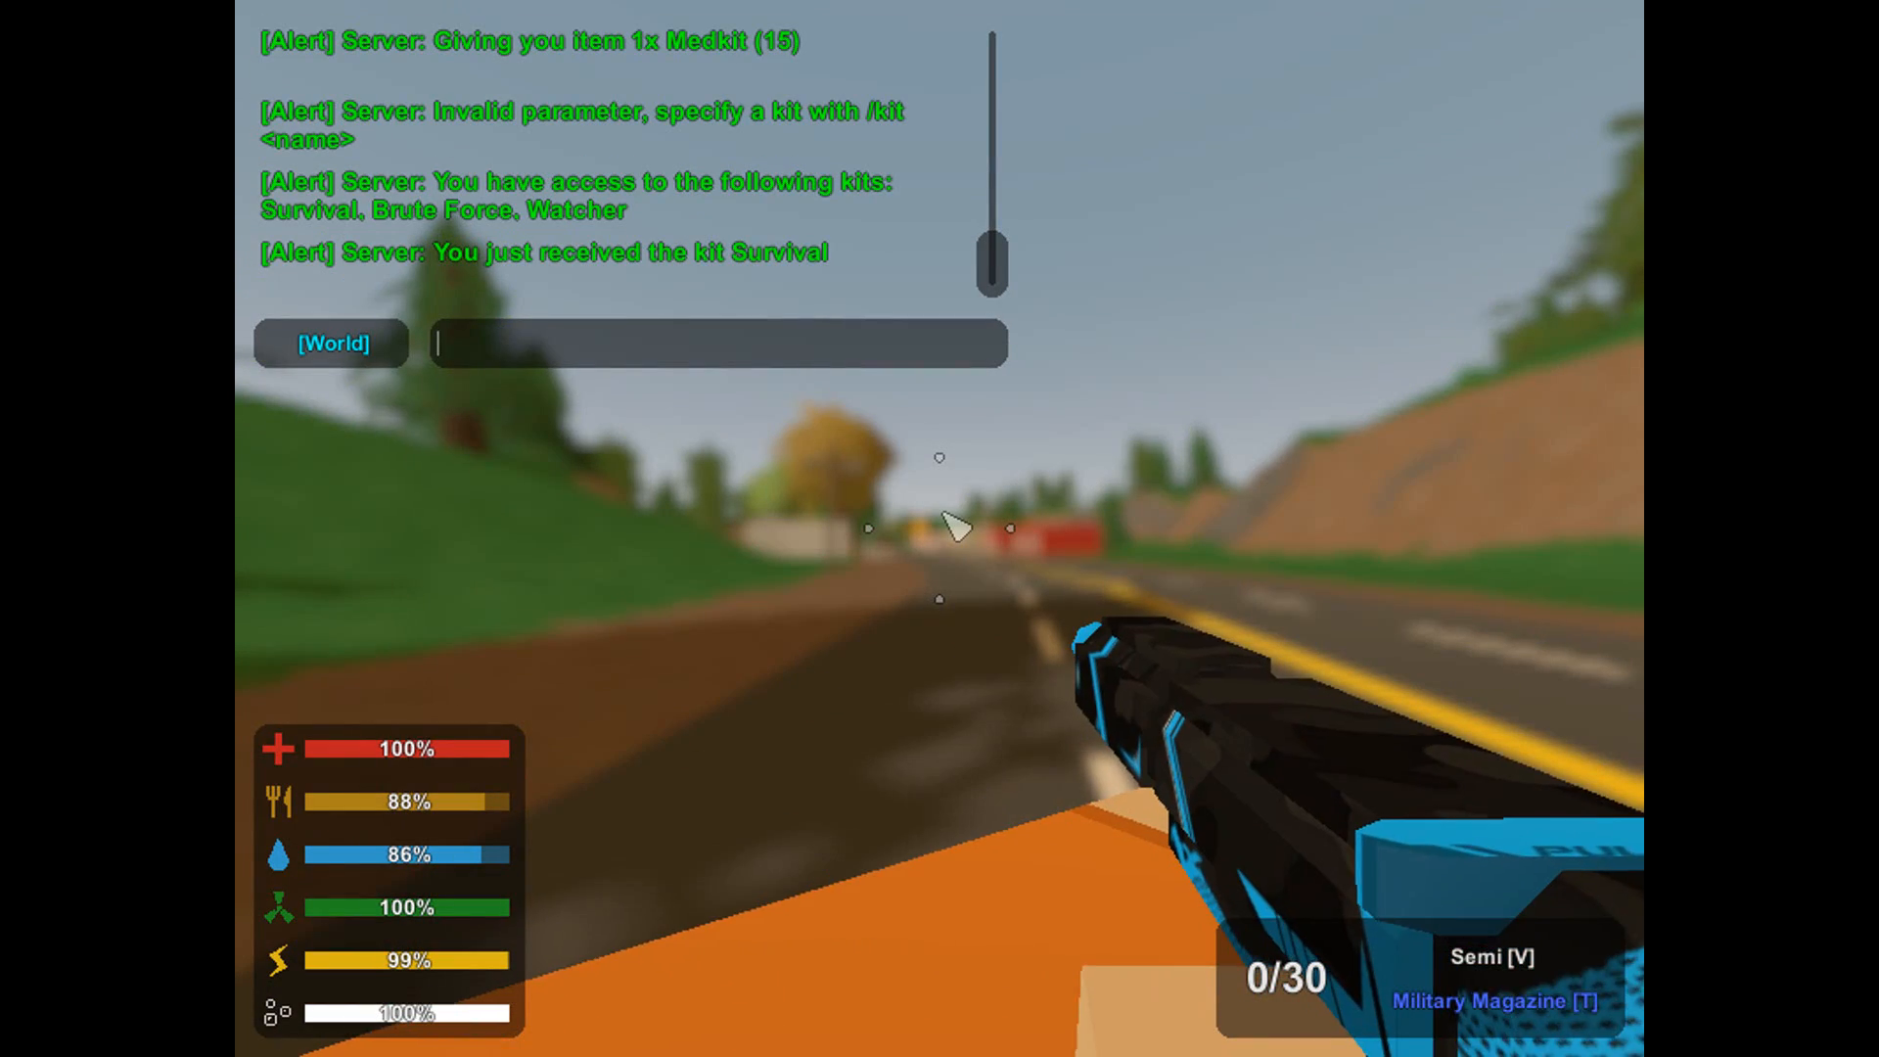
{"action": "type", "text": "/kits"}
{"action": "key", "text": "Return"}
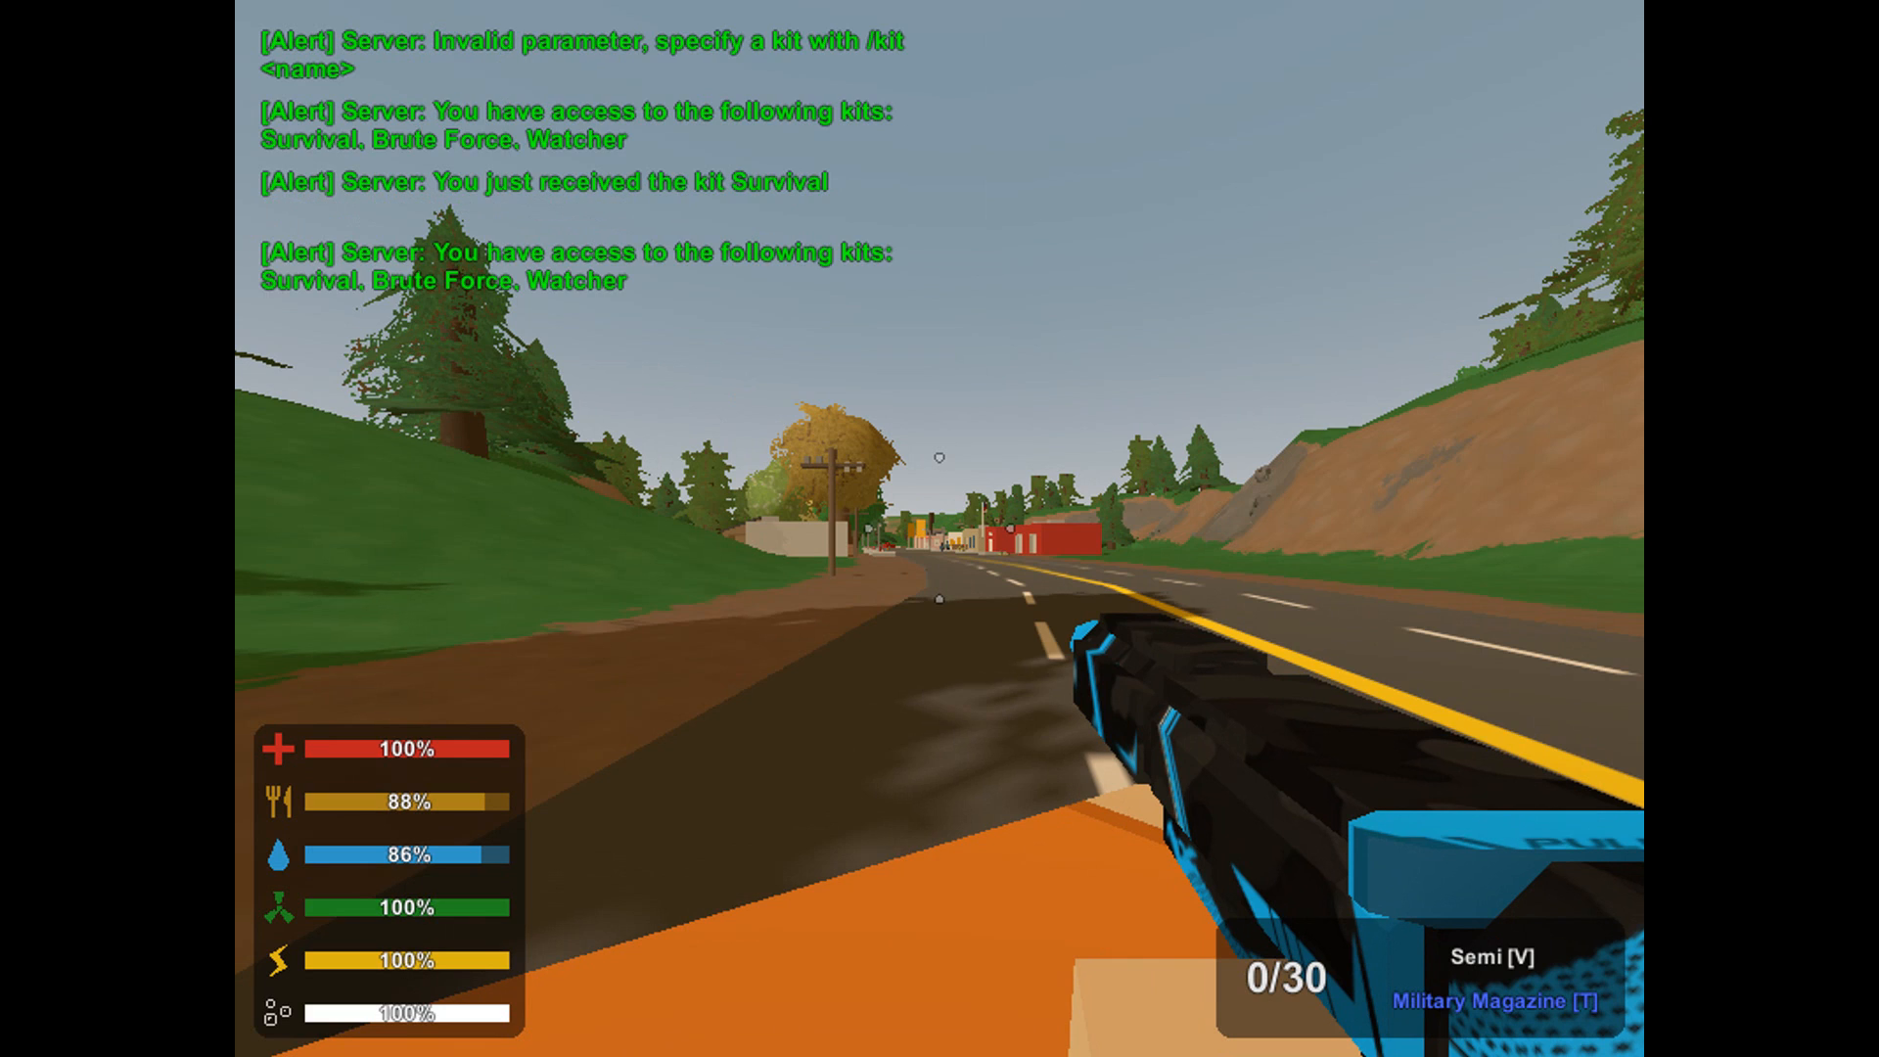
Try twice to claim the Brute Force kit with the chat command /kit Brute Force.
{"action": "type", "text": "j/kit"}
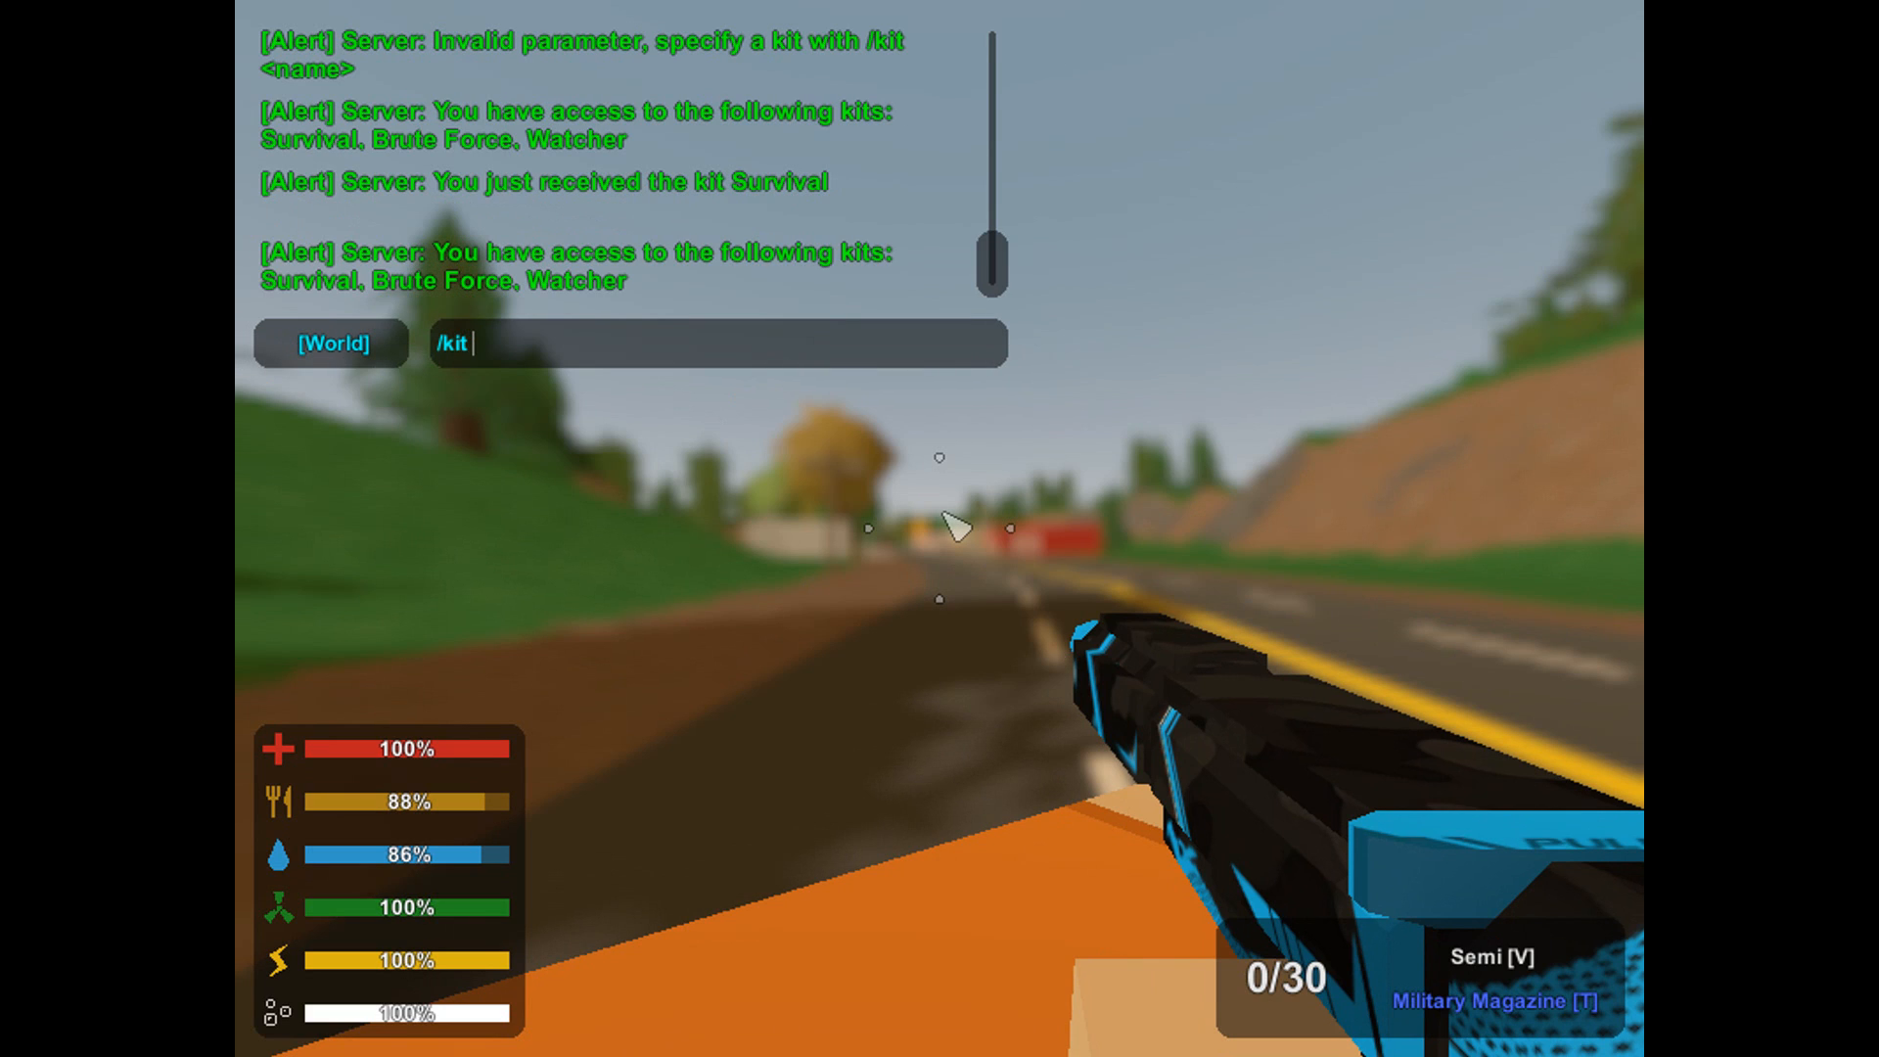
{"action": "type", "text": " Brute For"}
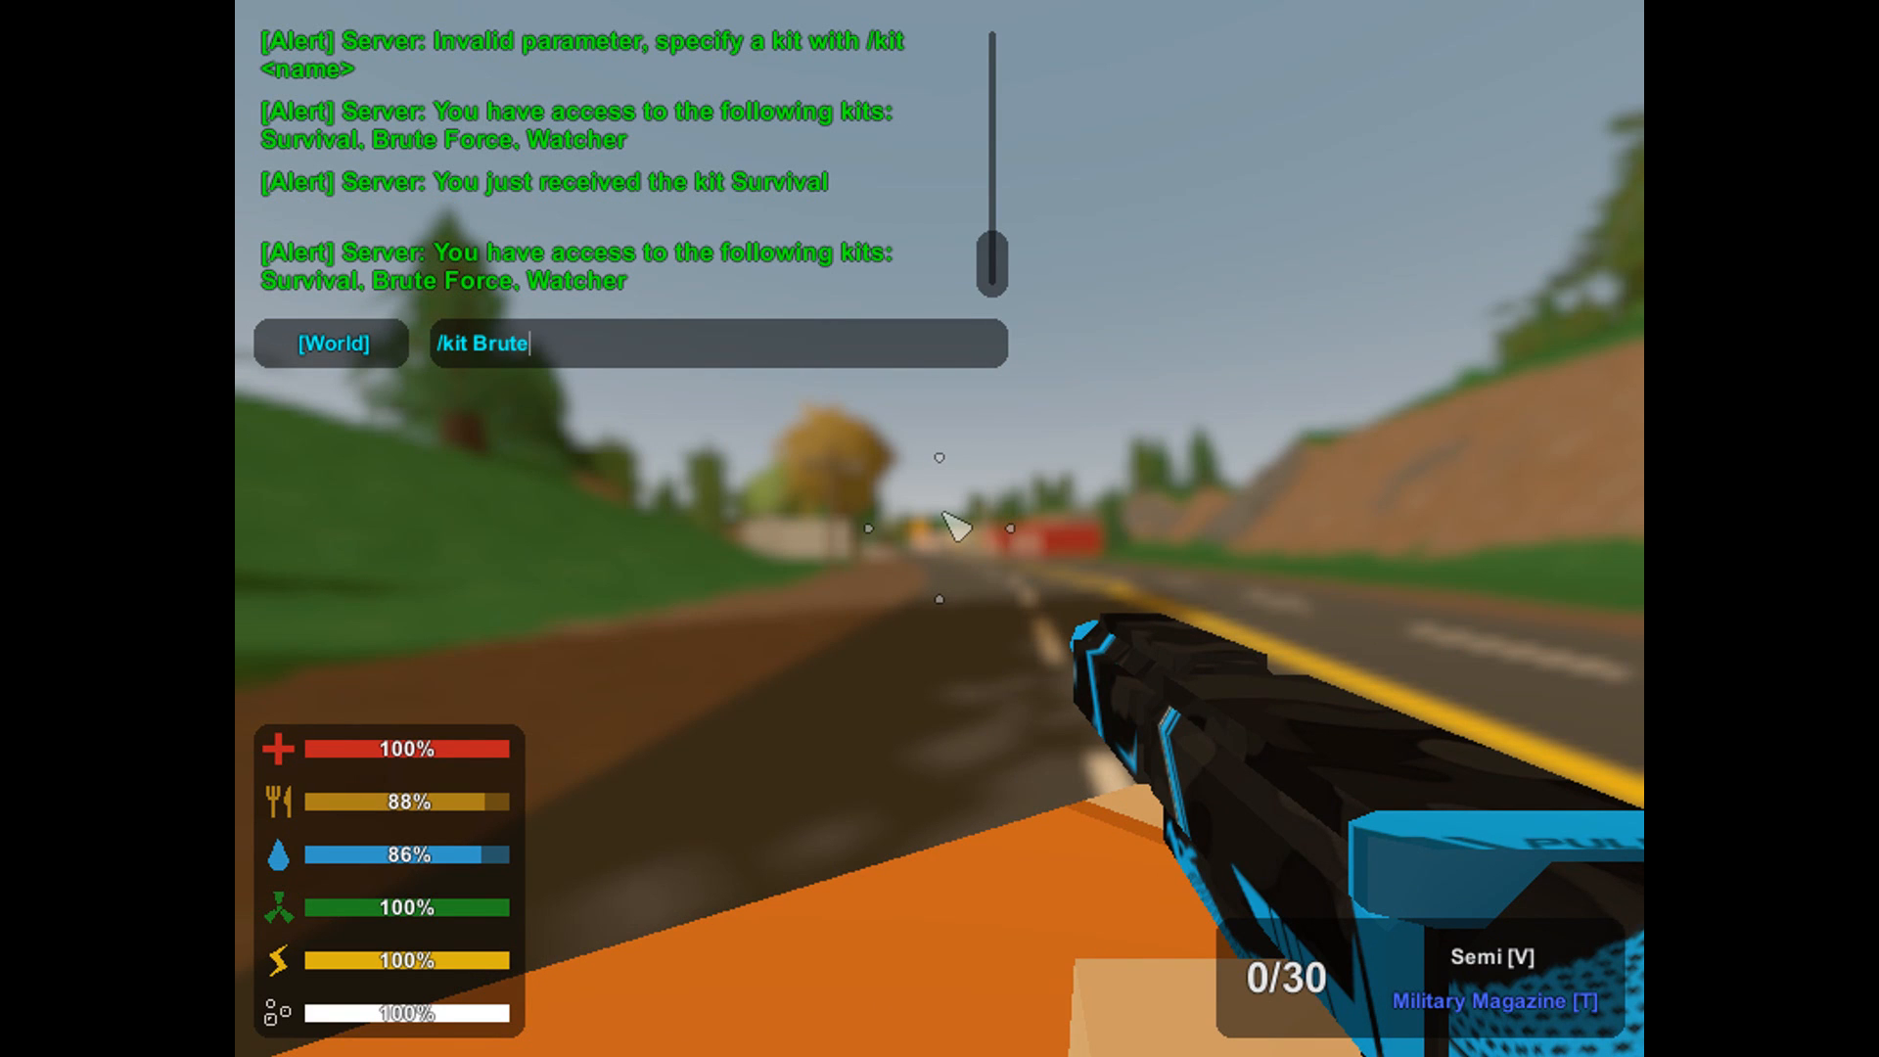
{"action": "type", "text": "ce"}
{"action": "key", "text": "Return"}
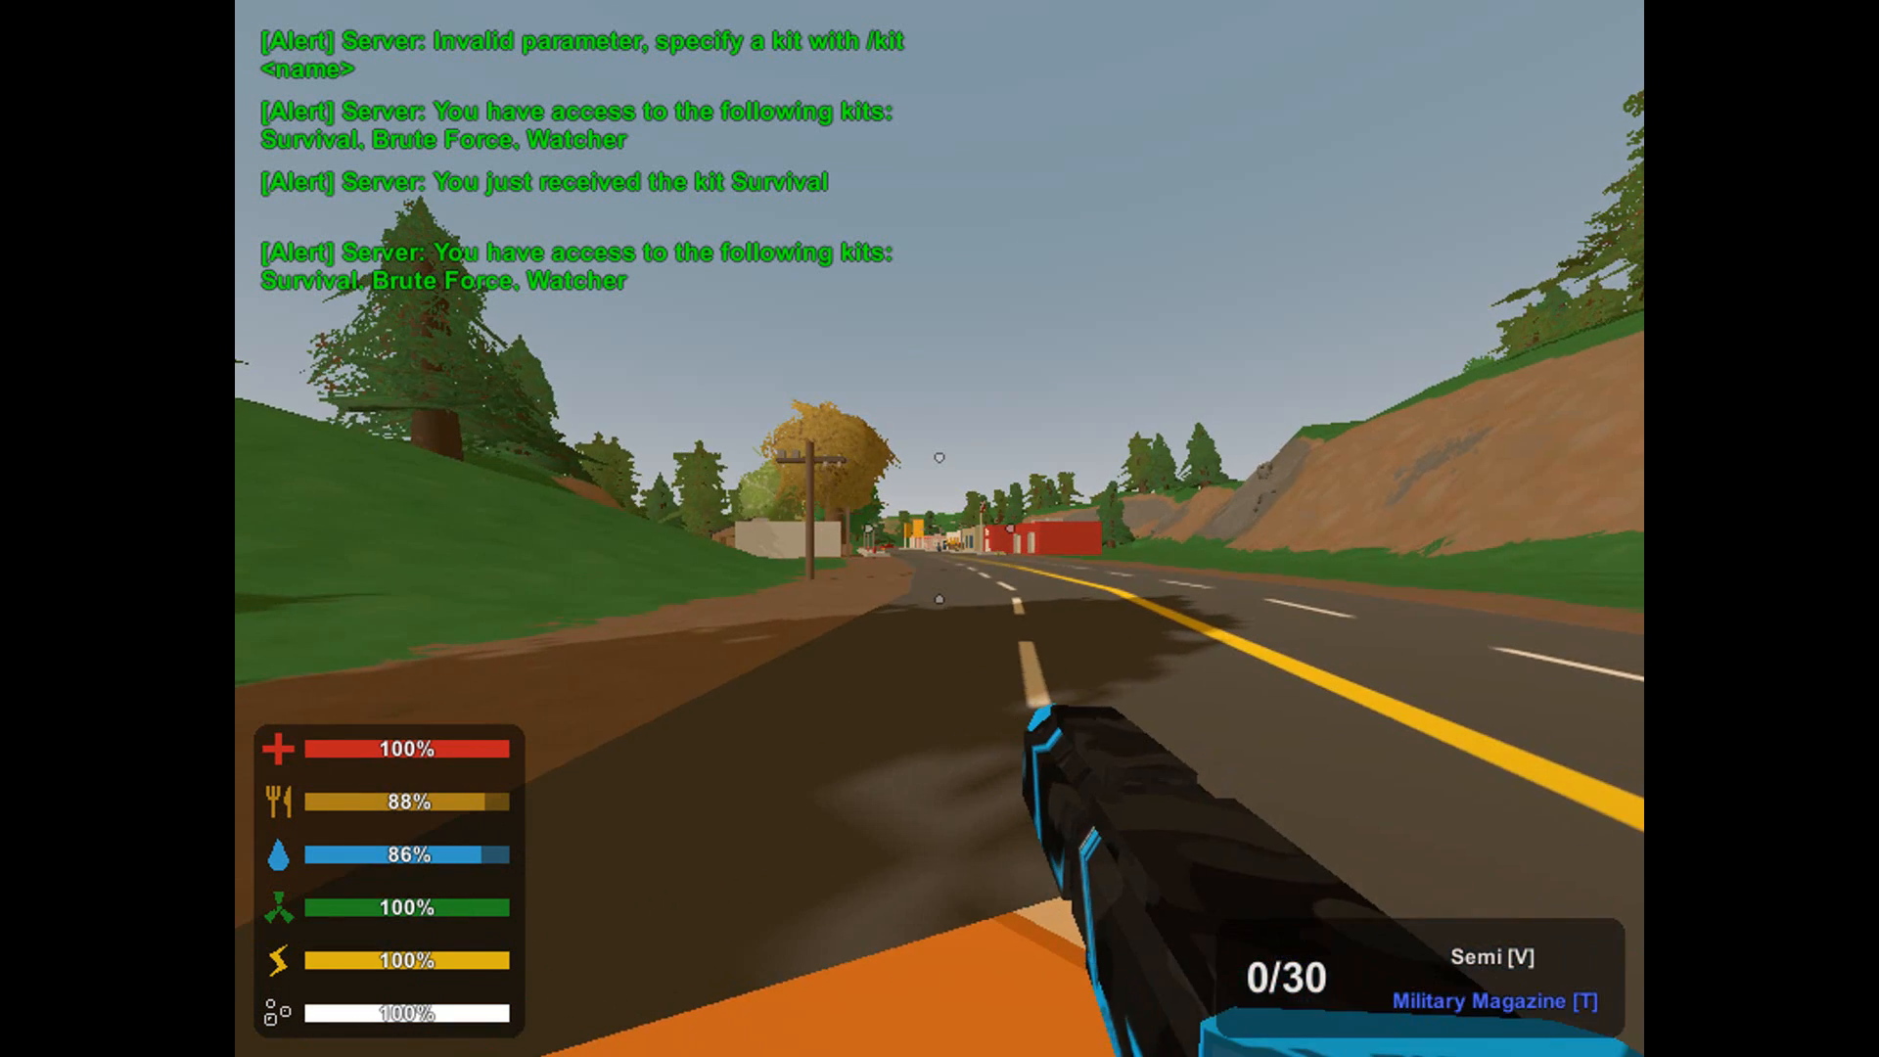
{"action": "key", "text": "Return"}
{"action": "type", "text": "/kit "}
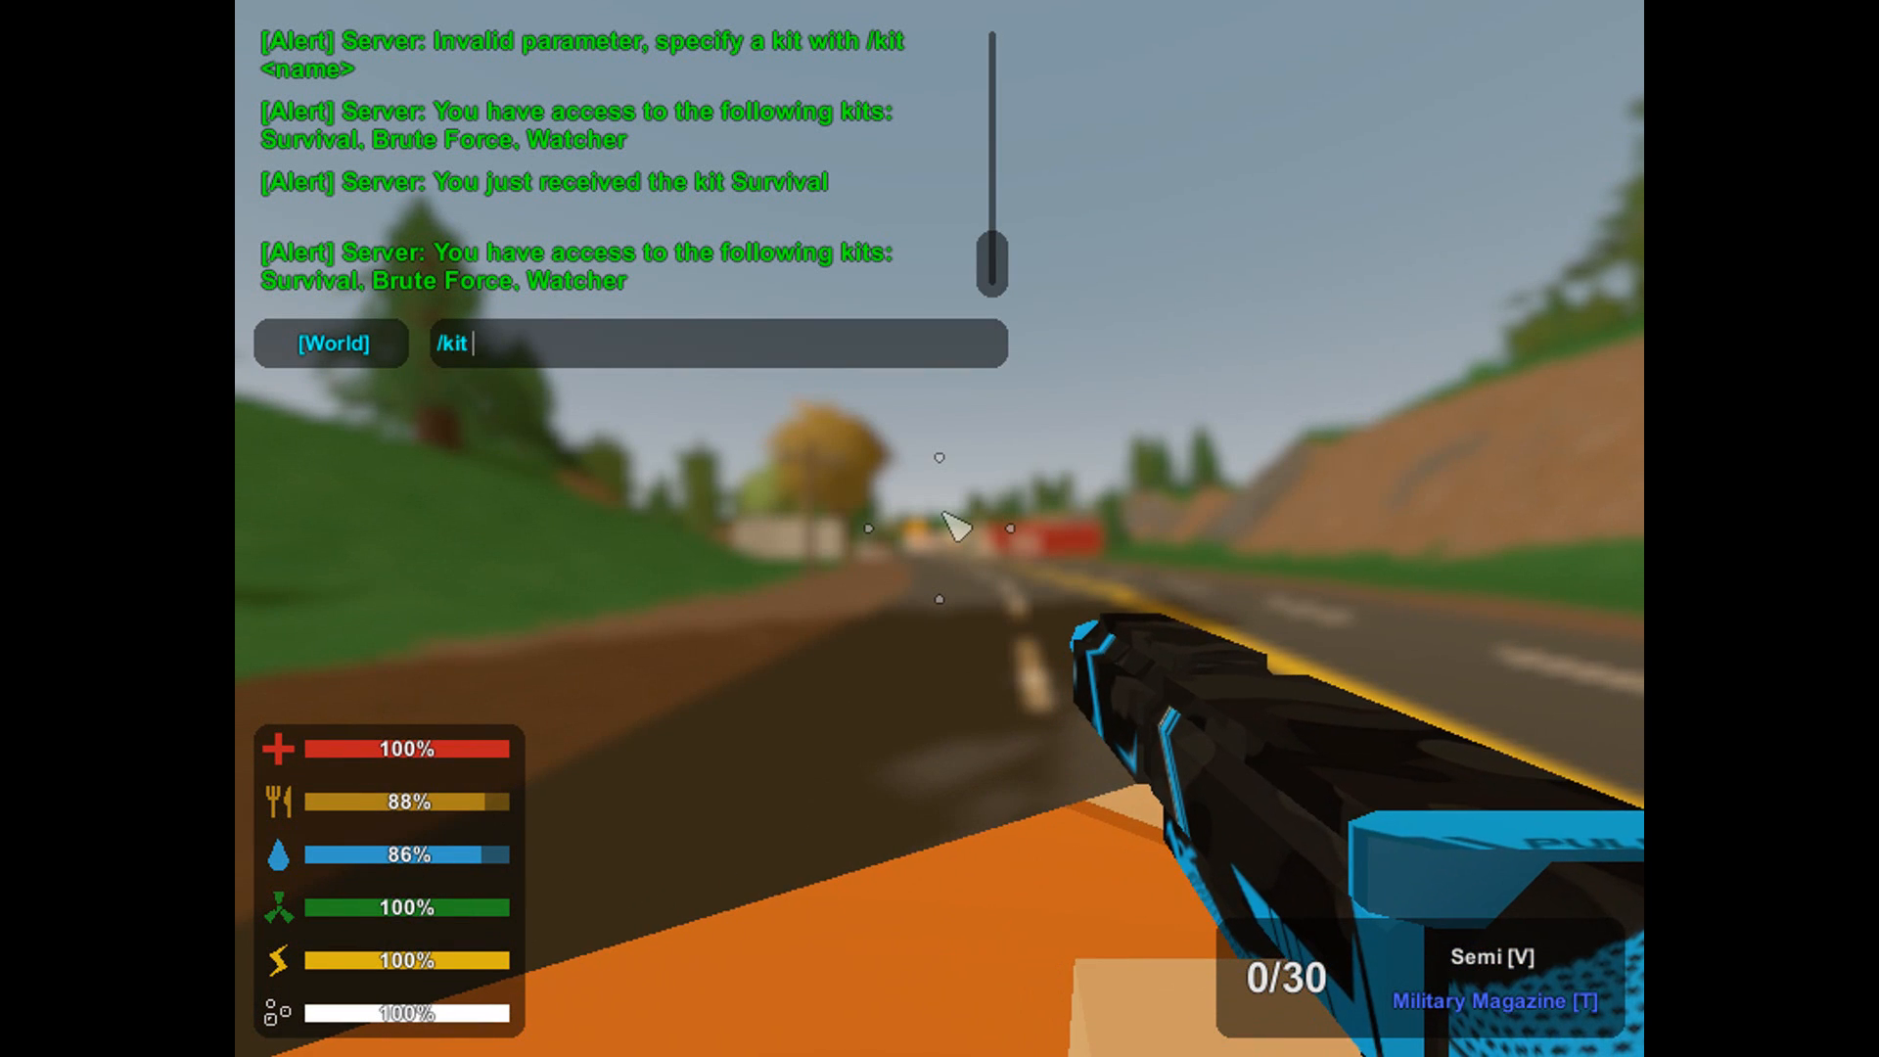
{"action": "type", "text": "Brute "}
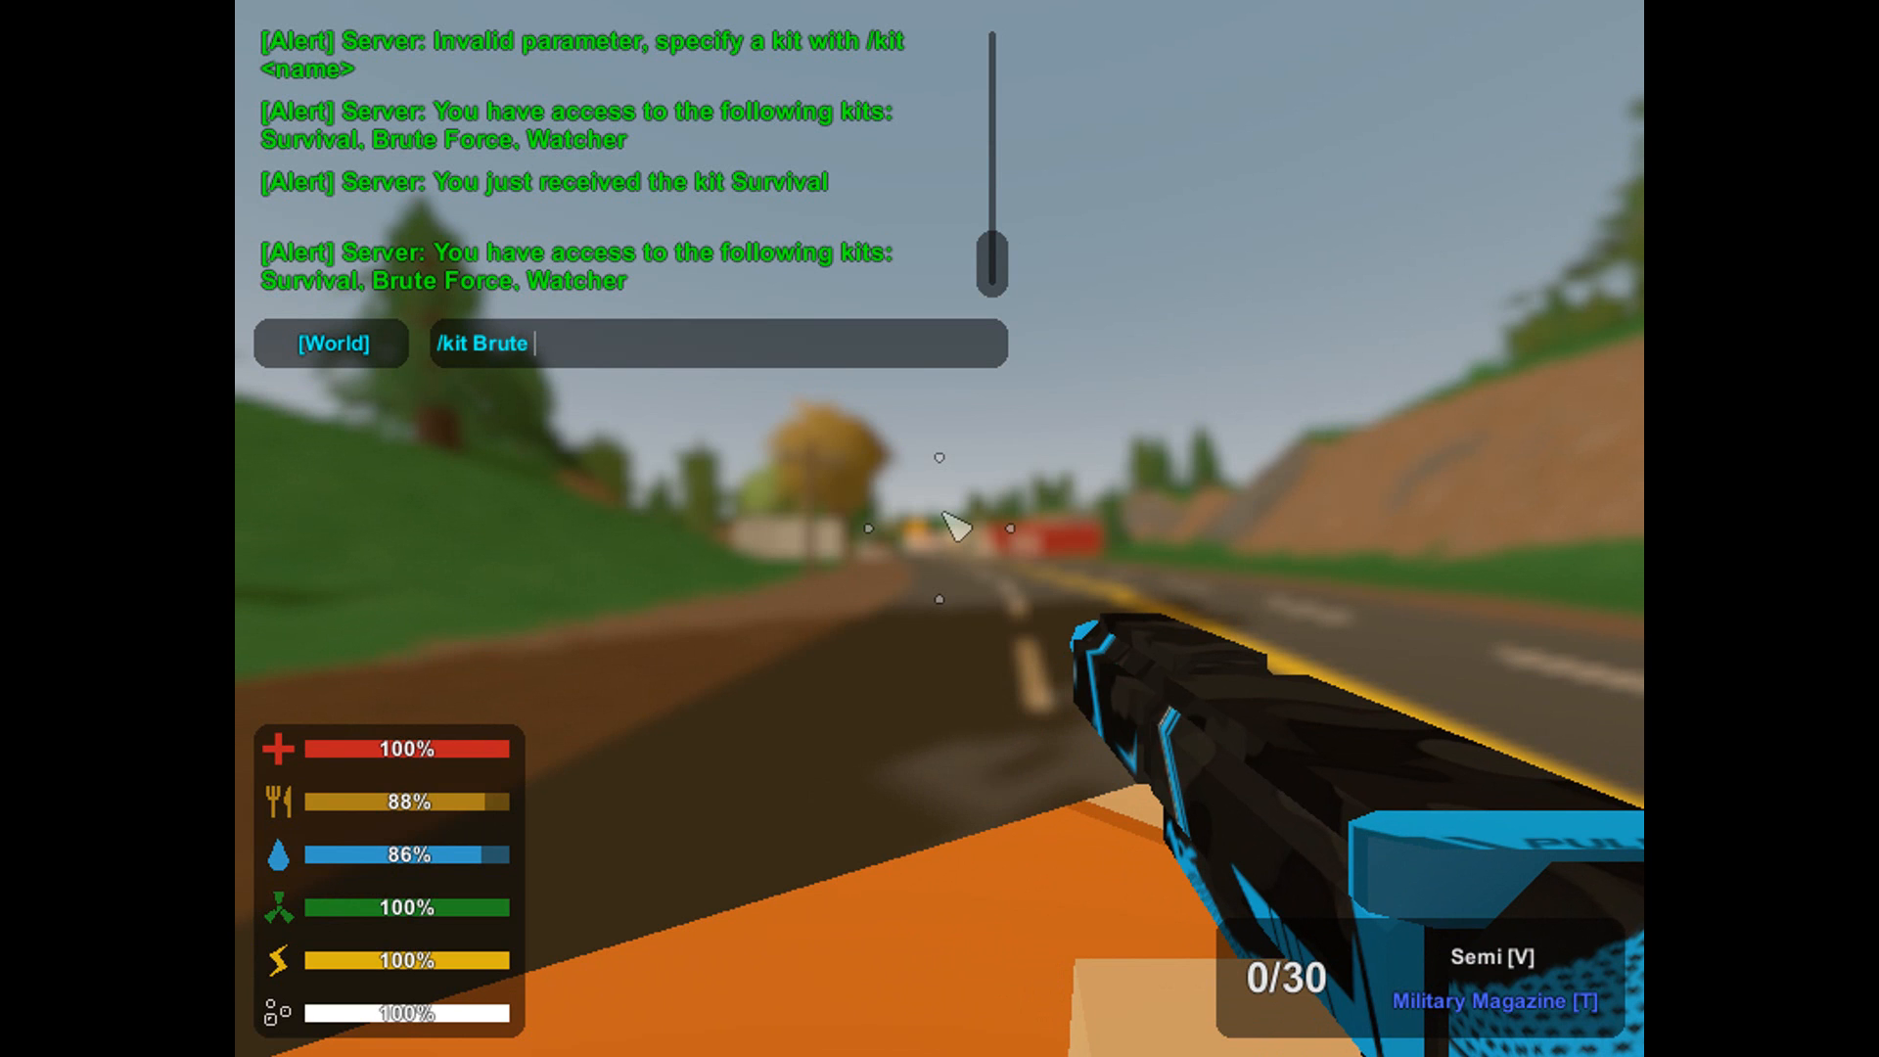
{"action": "type", "text": "Force"}
{"action": "key", "text": "Return"}
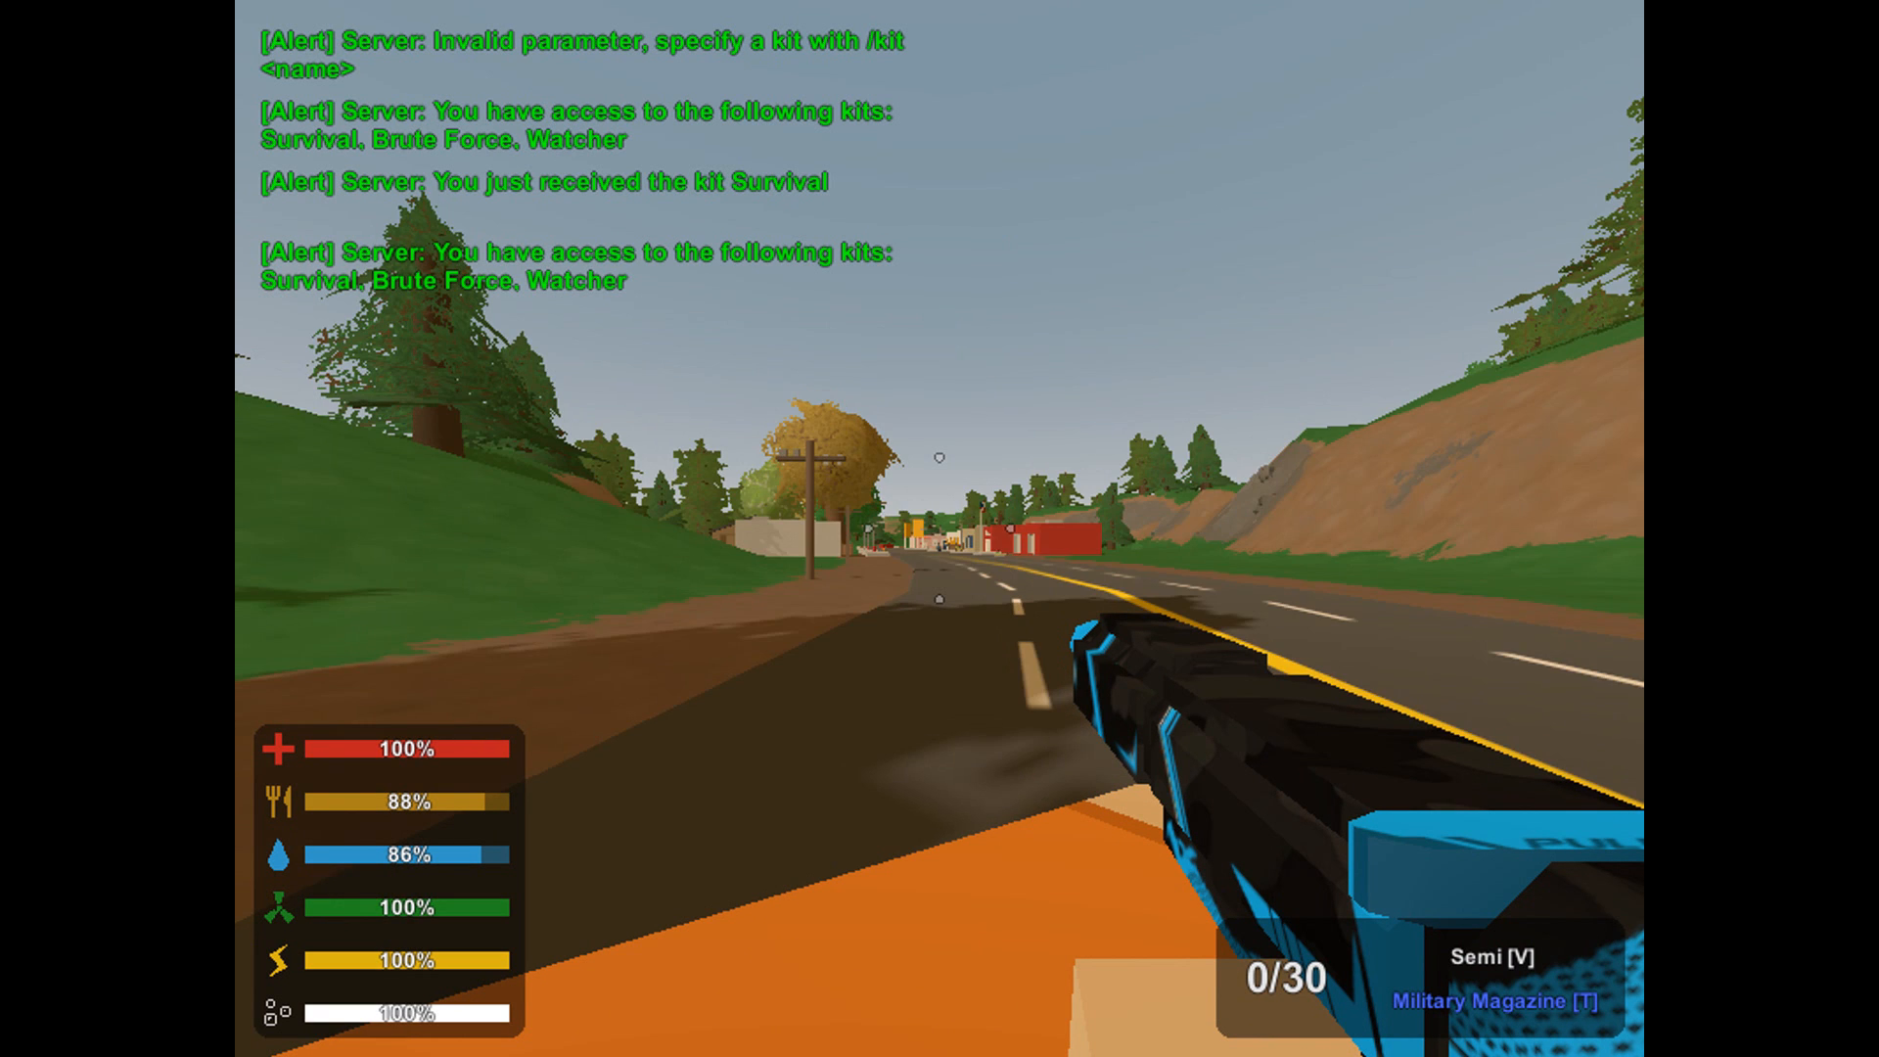
Reopen the world chat and begin a new command starting with a slash.
{"action": "key", "text": "g"}
{"action": "key", "text": "g"}
{"action": "key", "text": "j"}
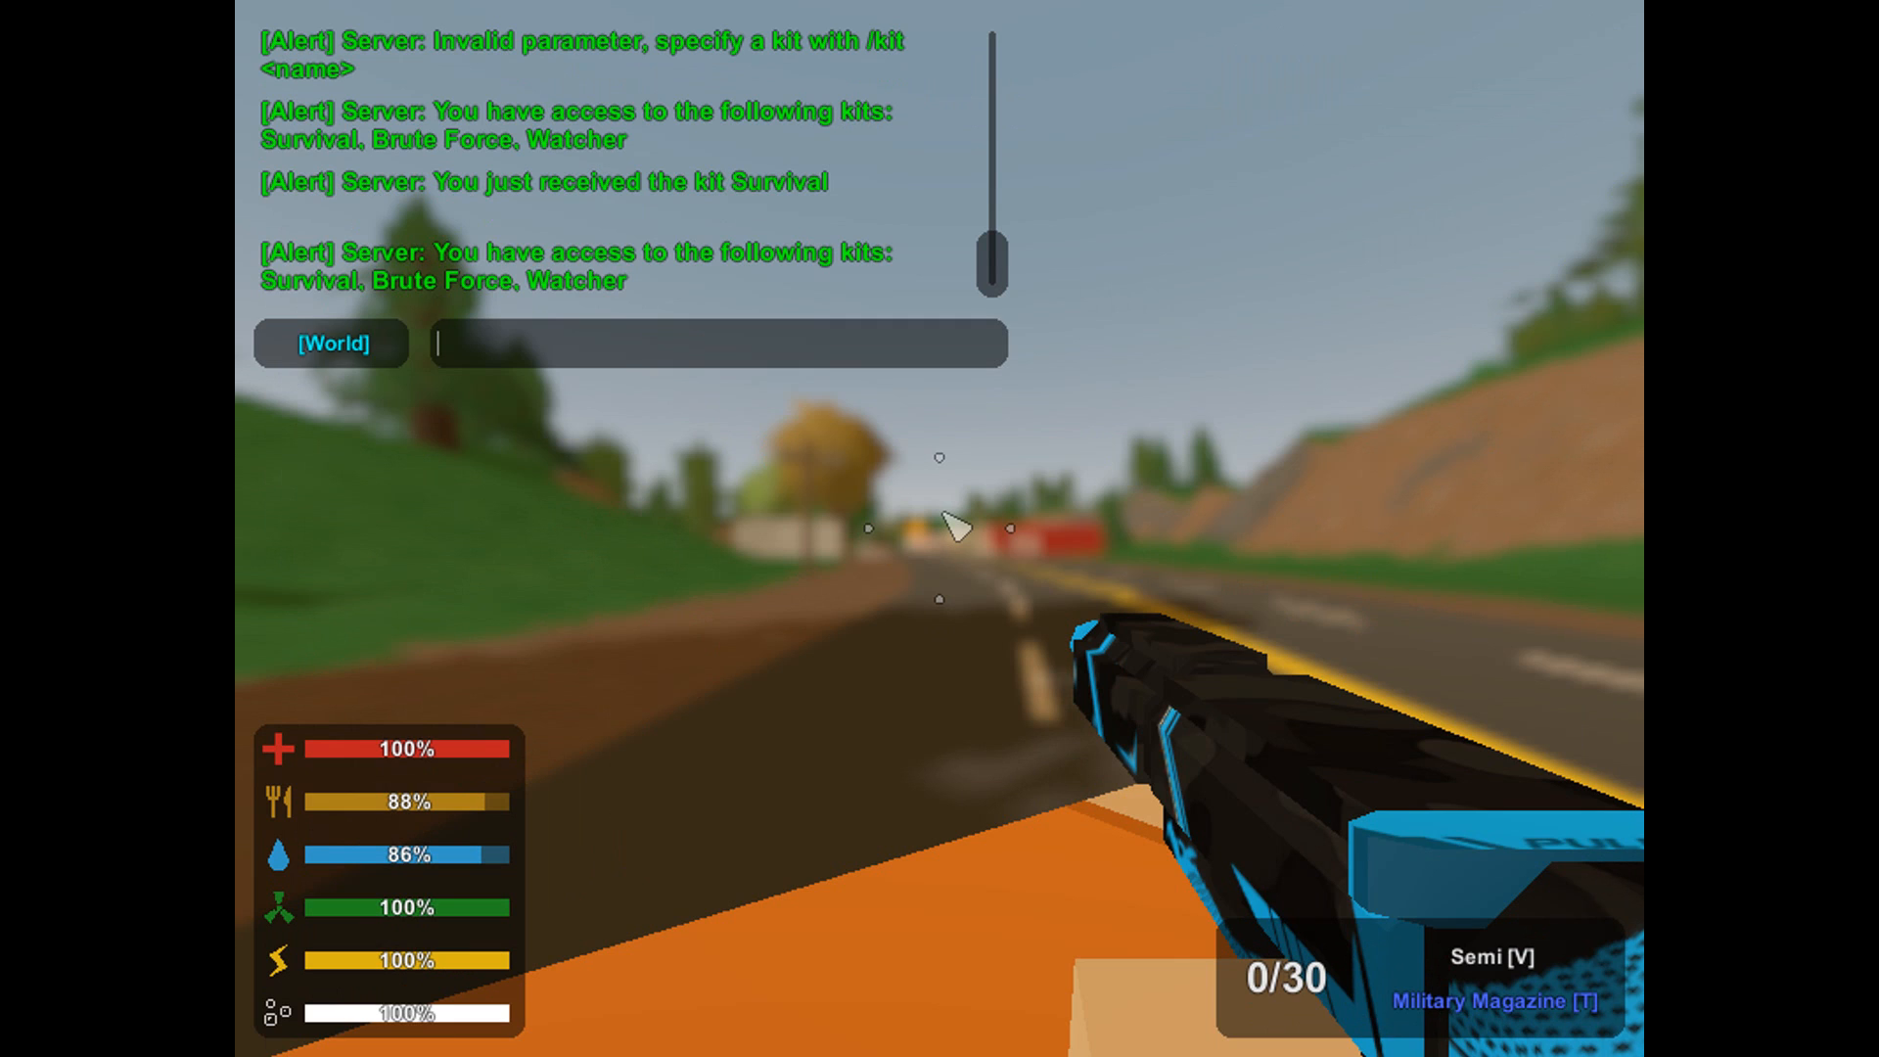
{"action": "type", "text": "/k"}
{"action": "key", "text": "BackSpace"}
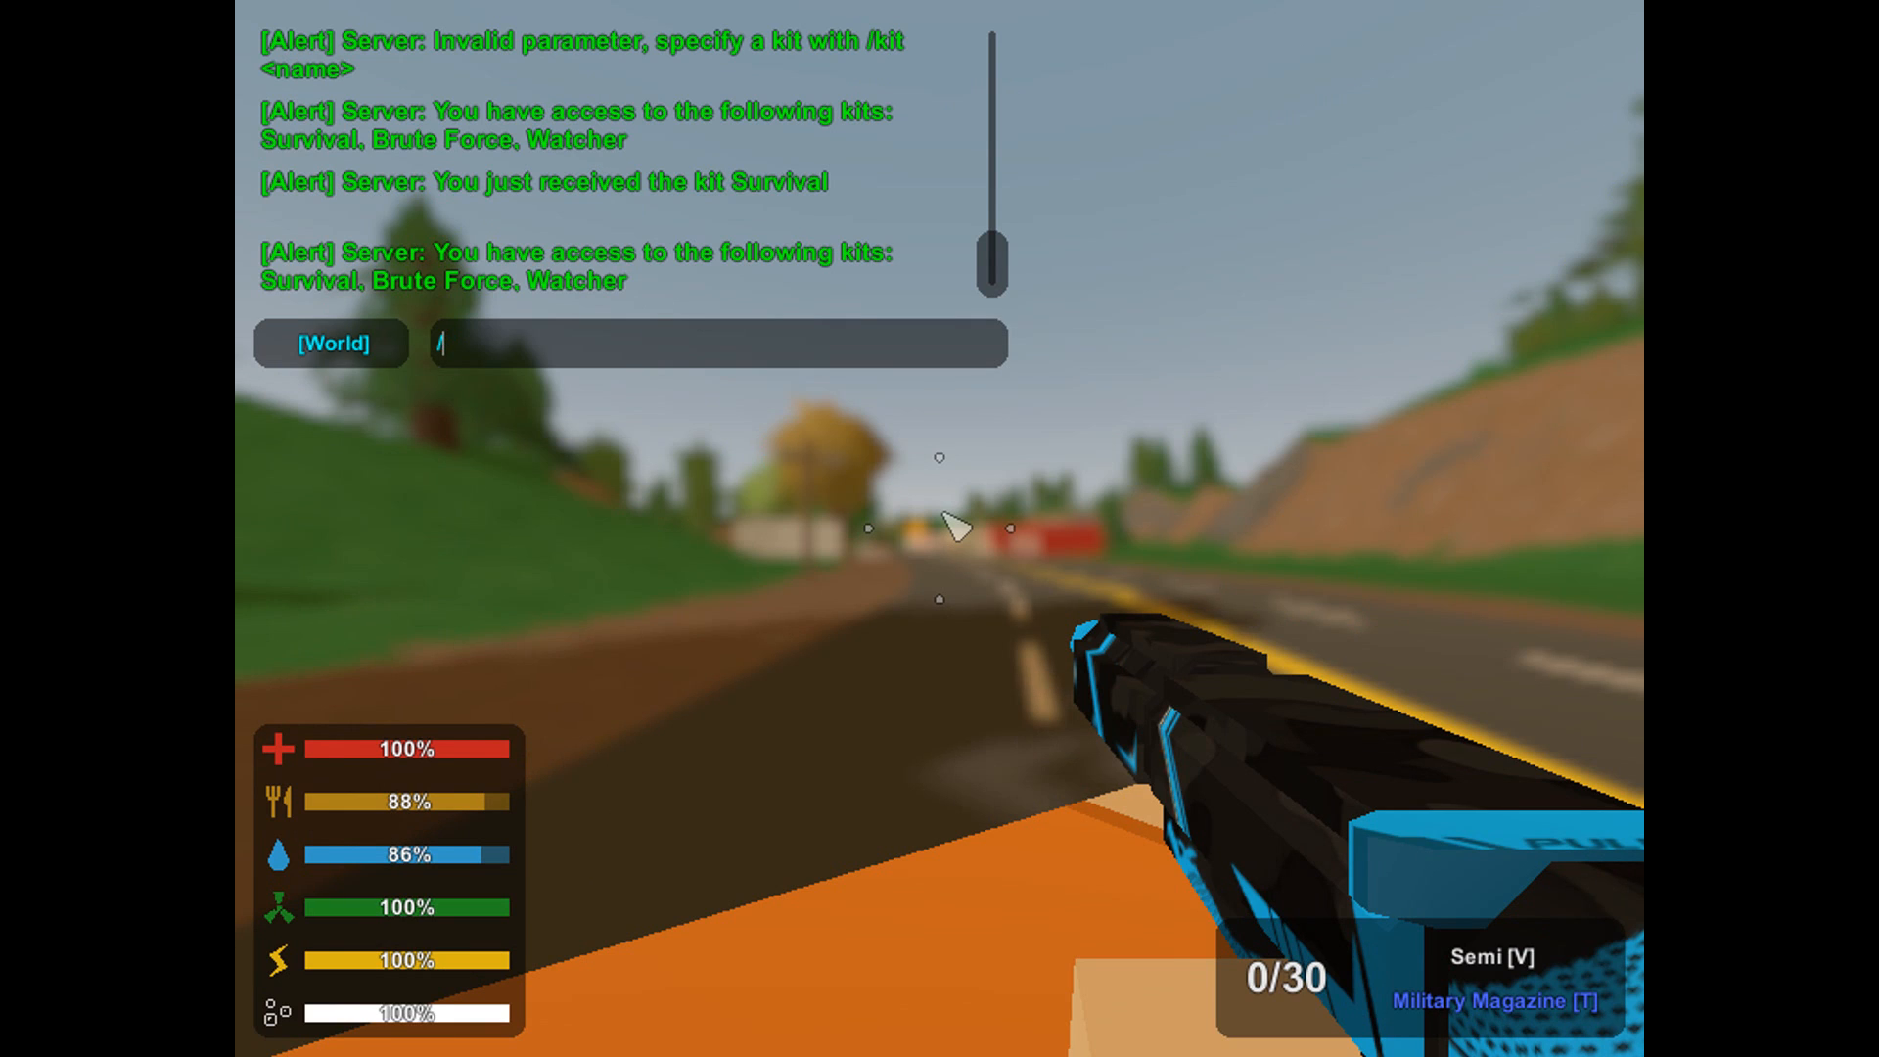